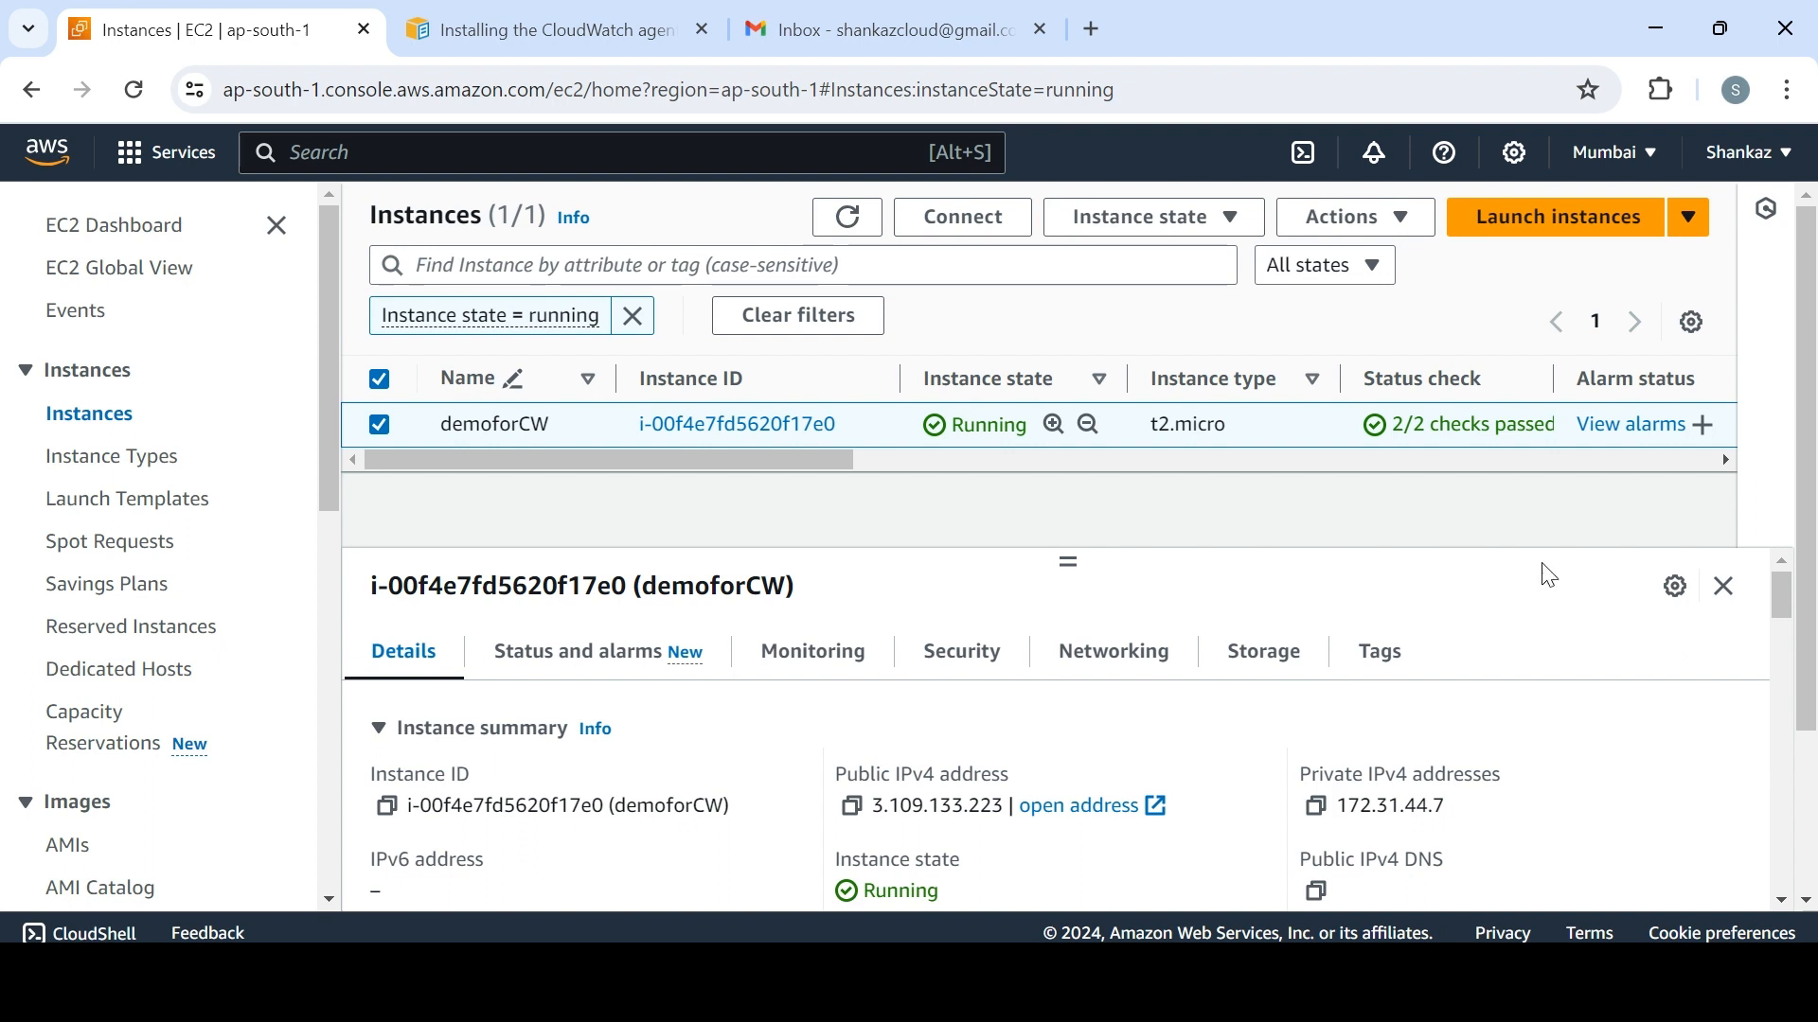
Review the demoforCW instance's details and the CloudWatch agent install command in the AWS documentation, returning to the EC2 console
left_click_drag(1783, 594, 1805, 729)
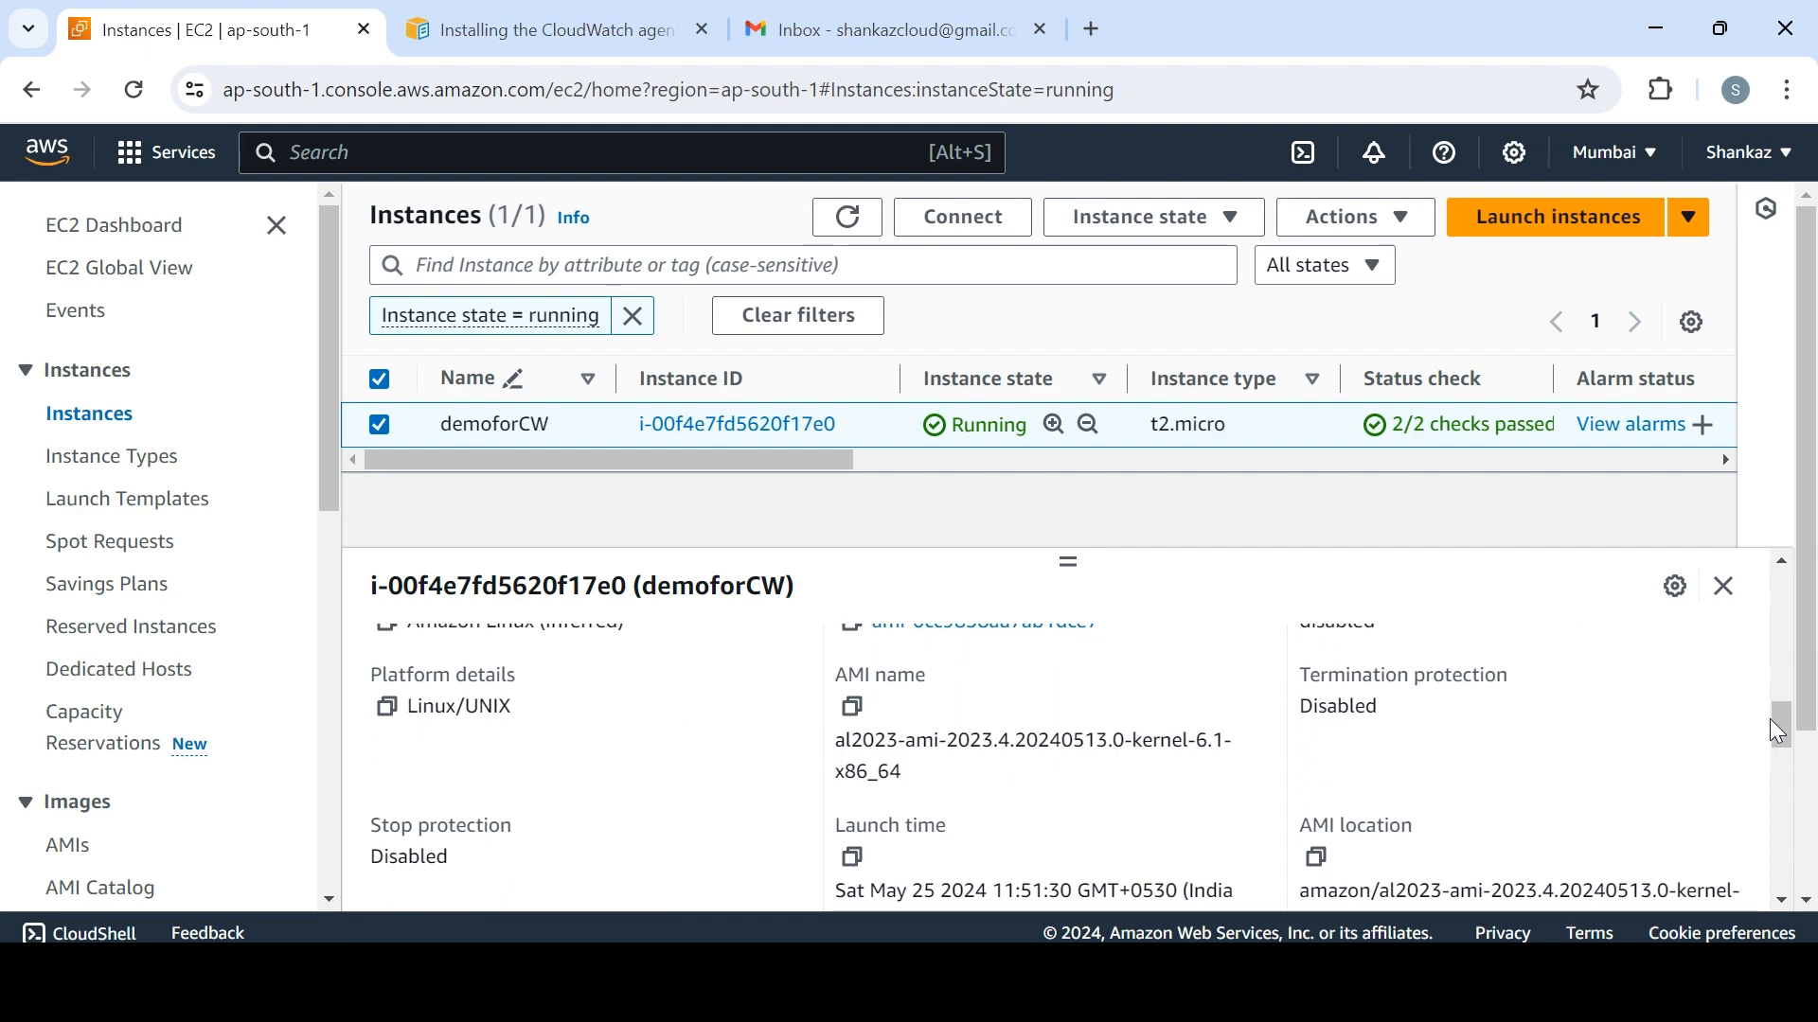
left_click_drag(1786, 730, 1784, 599)
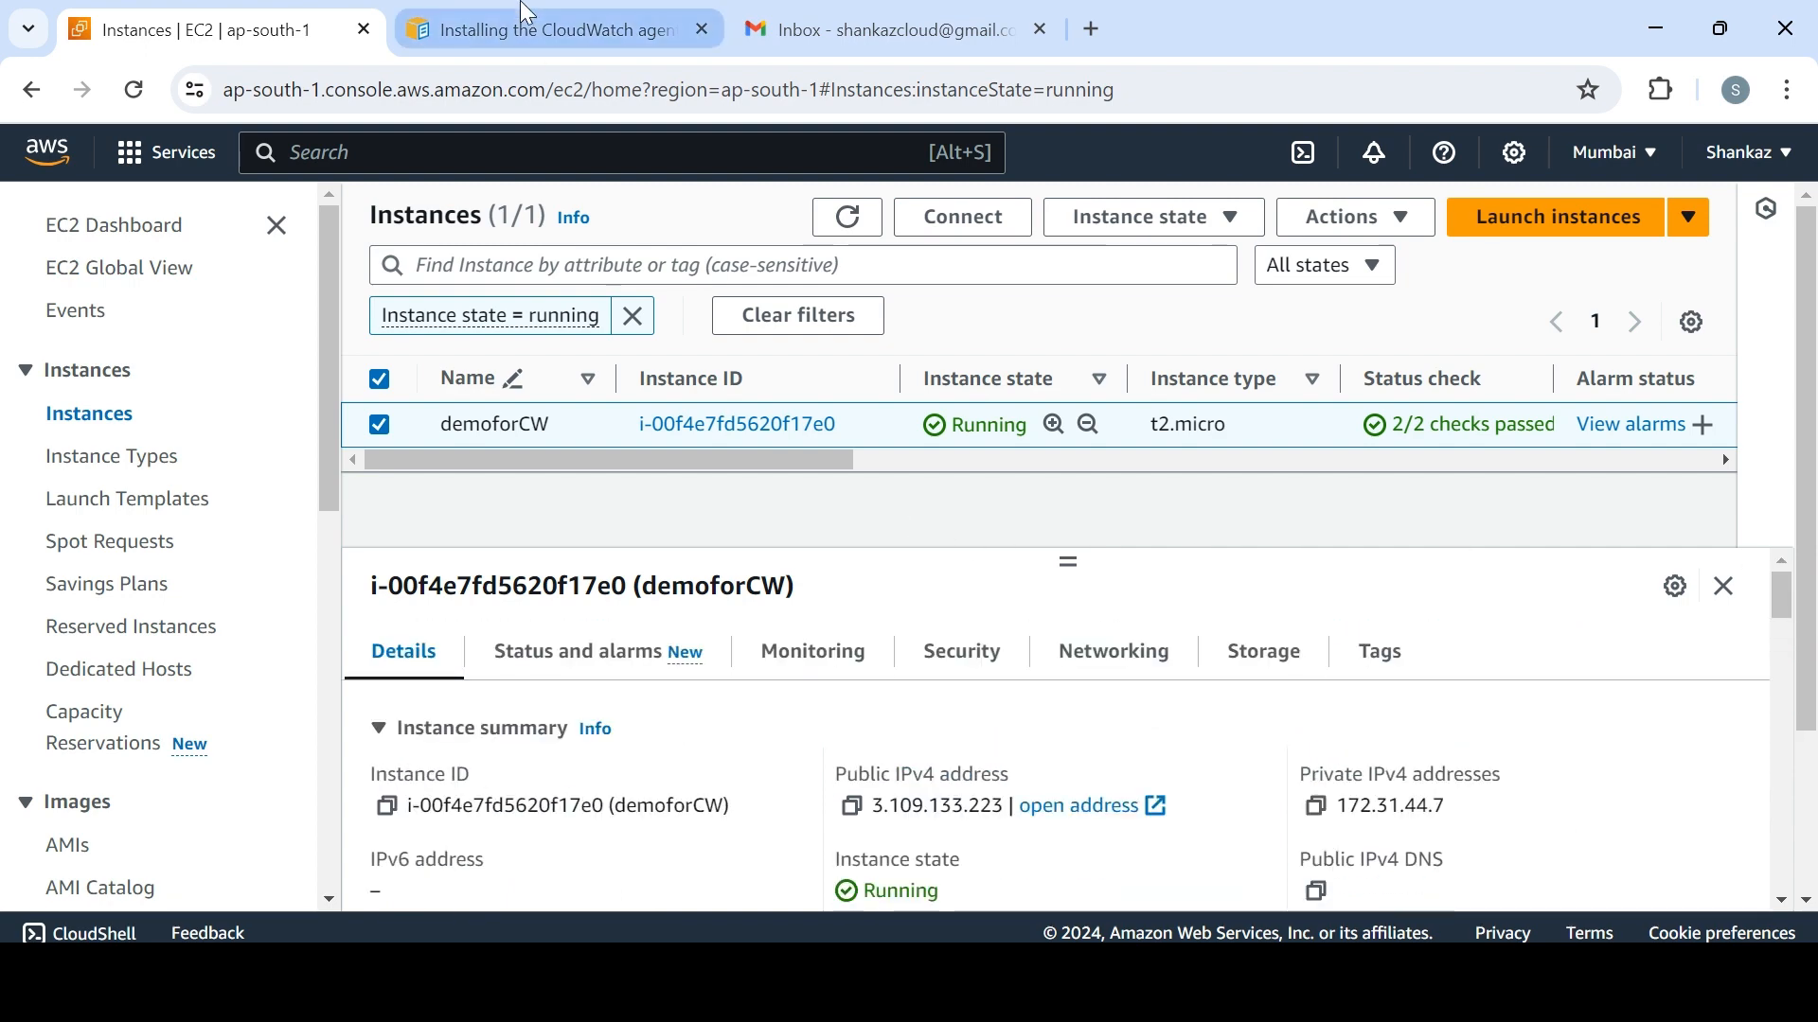
left_click(535, 29)
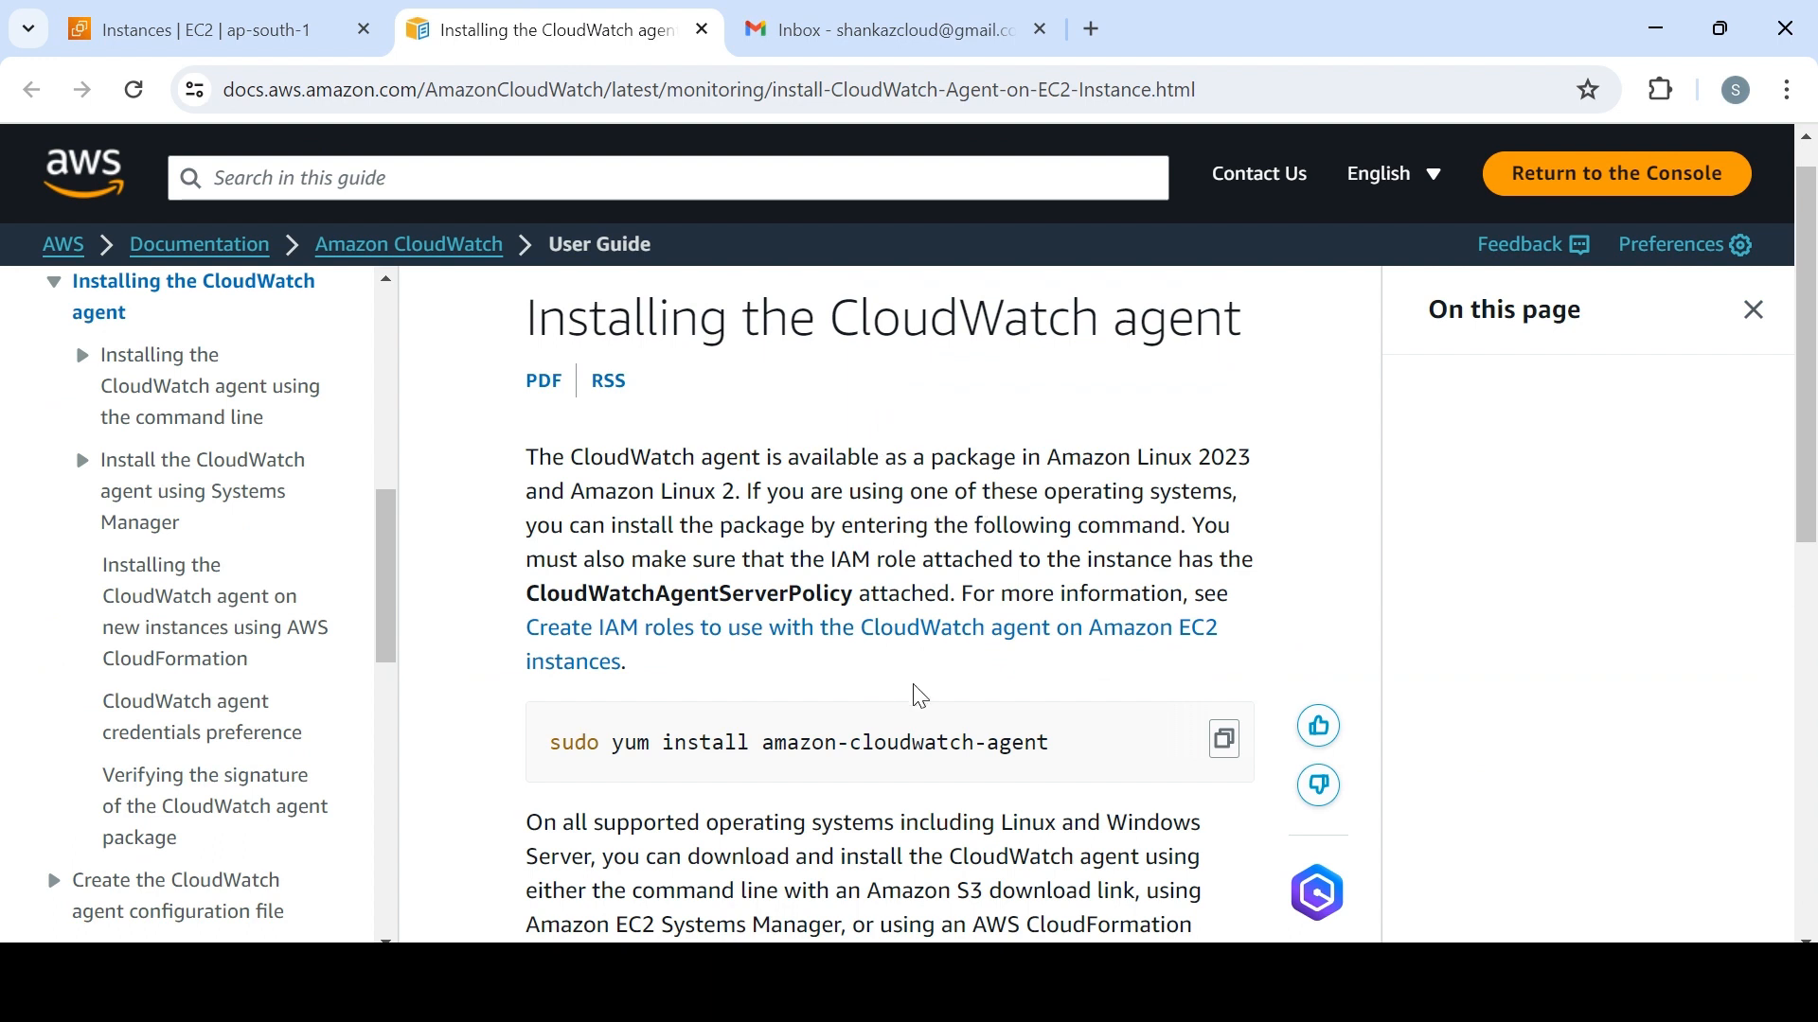
left_click_drag(1074, 757, 527, 761)
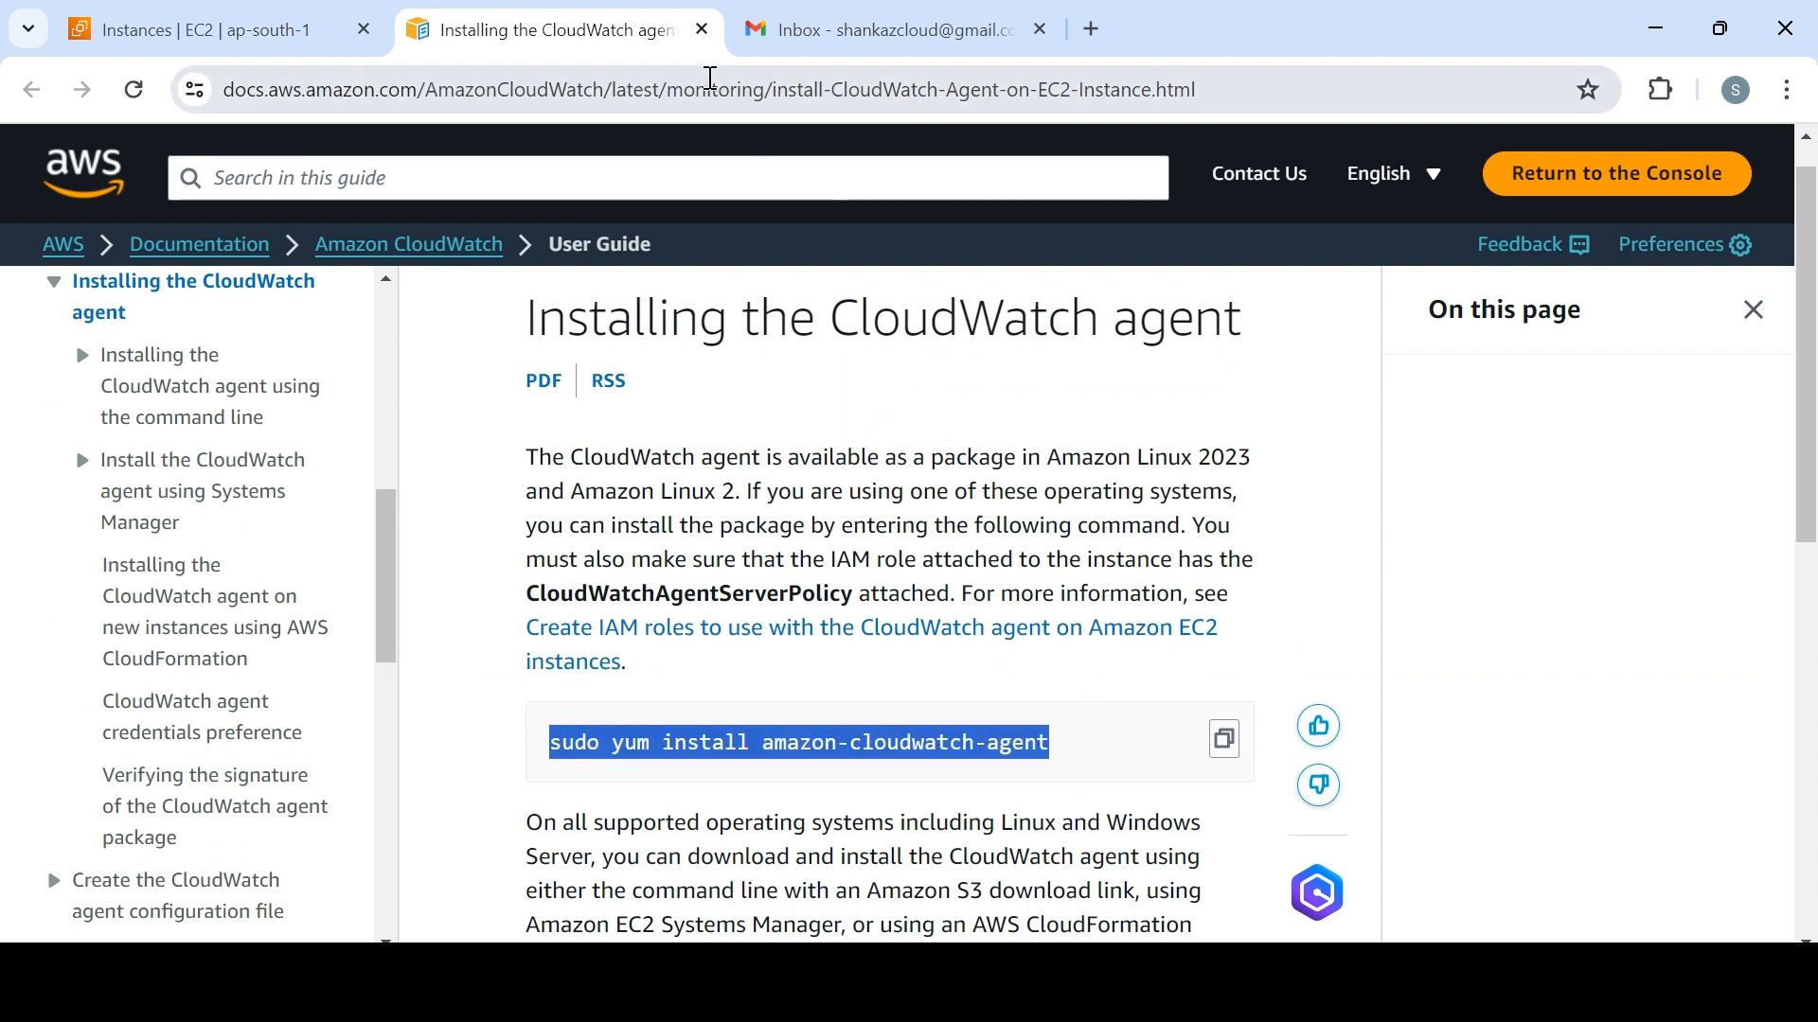
left_click(208, 29)
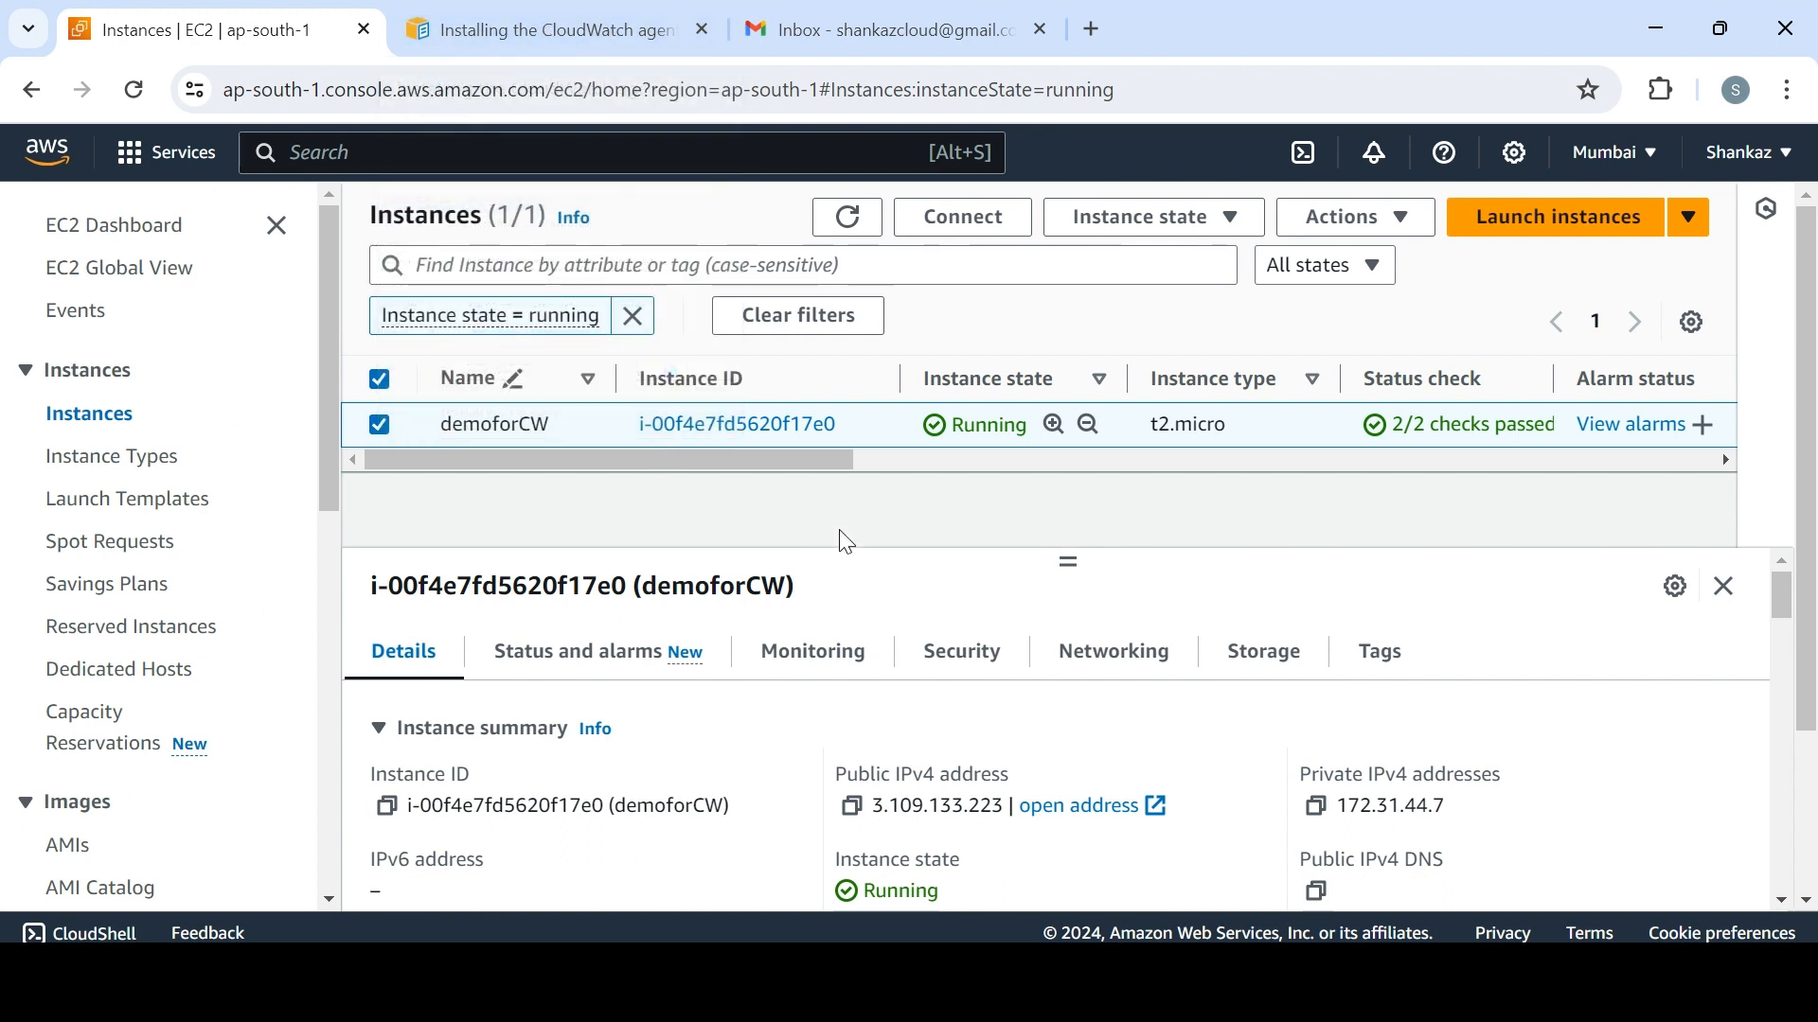
Search the AWS services for "sns" and open Simple Notification Service in a separate browser tab
left_click(385, 153)
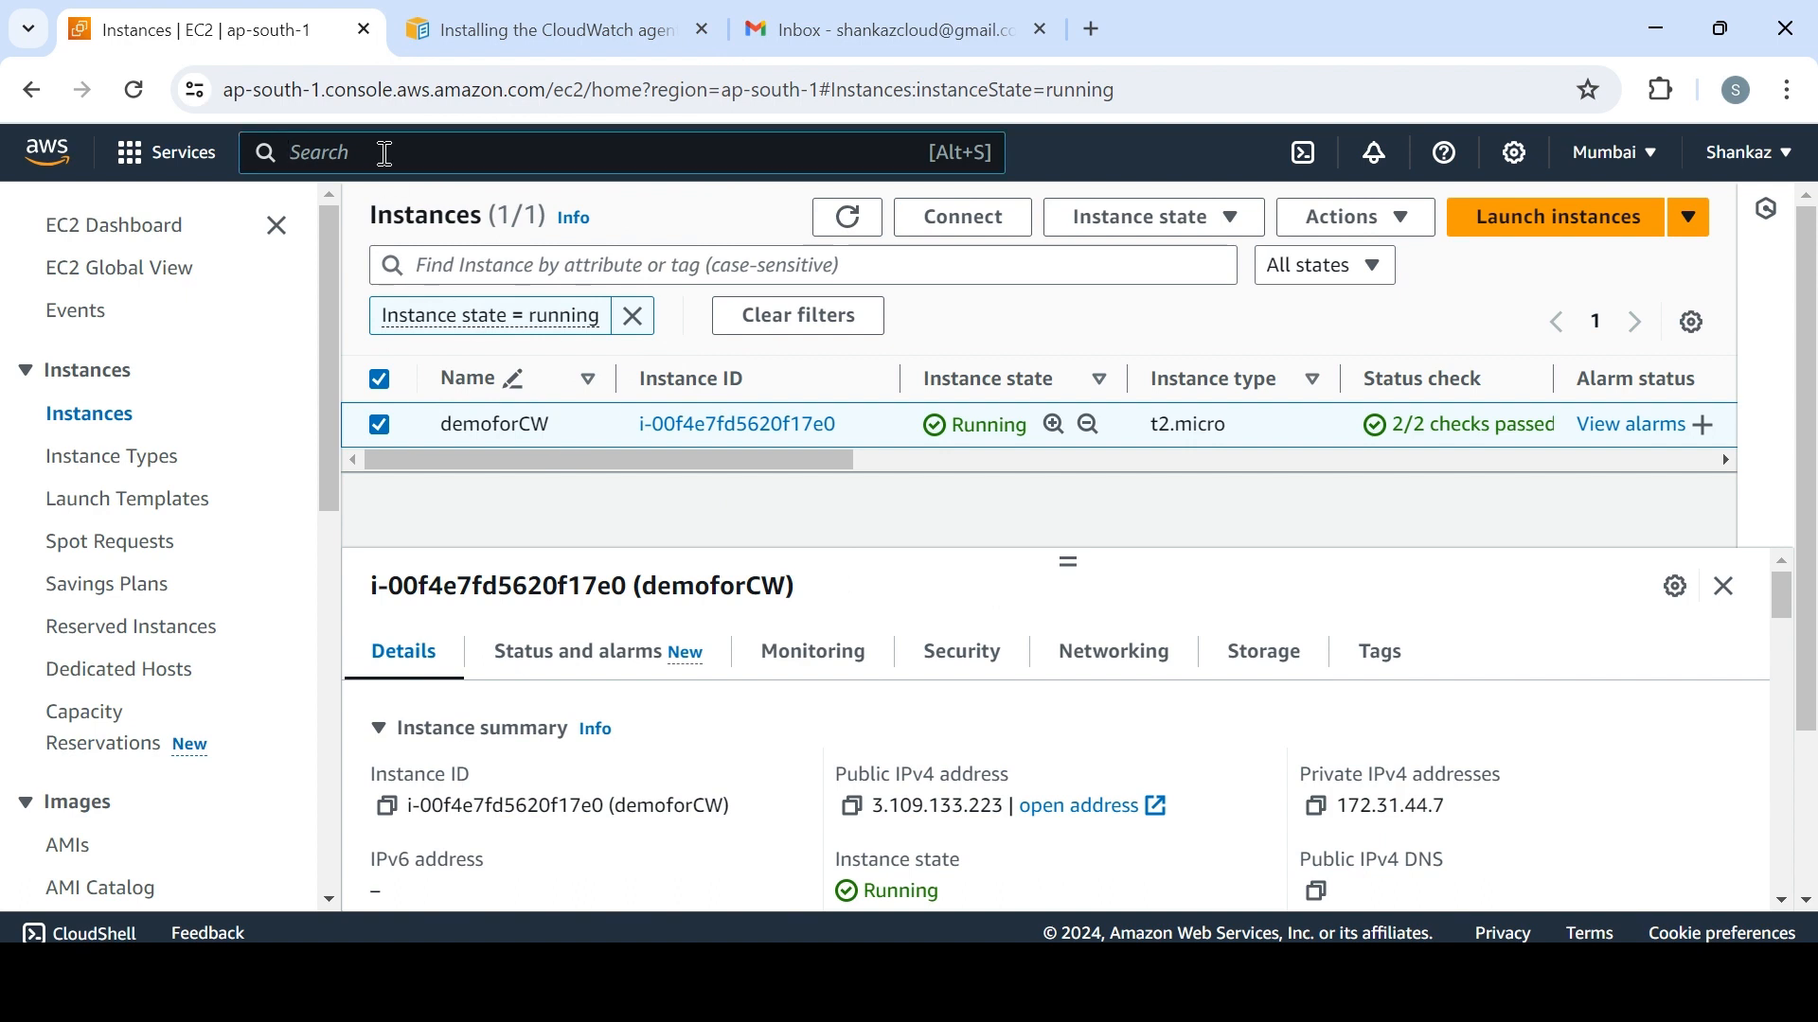
type("sns")
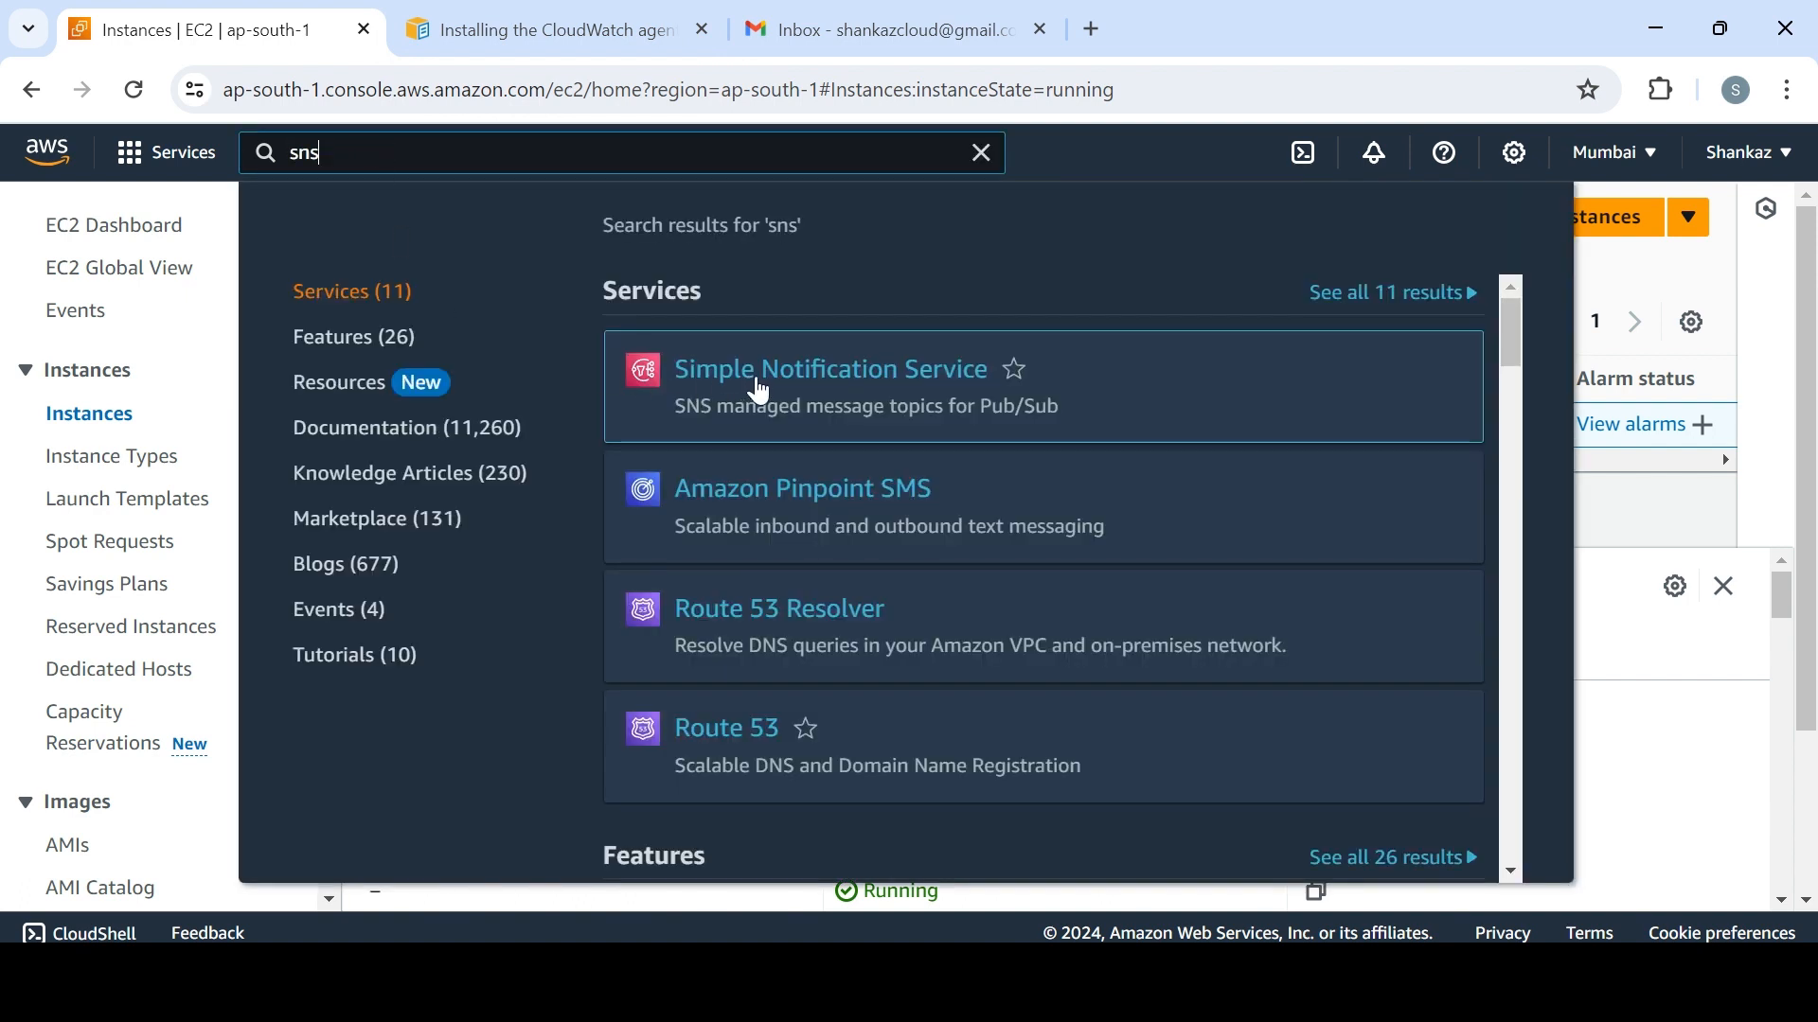
middle_click(761, 389)
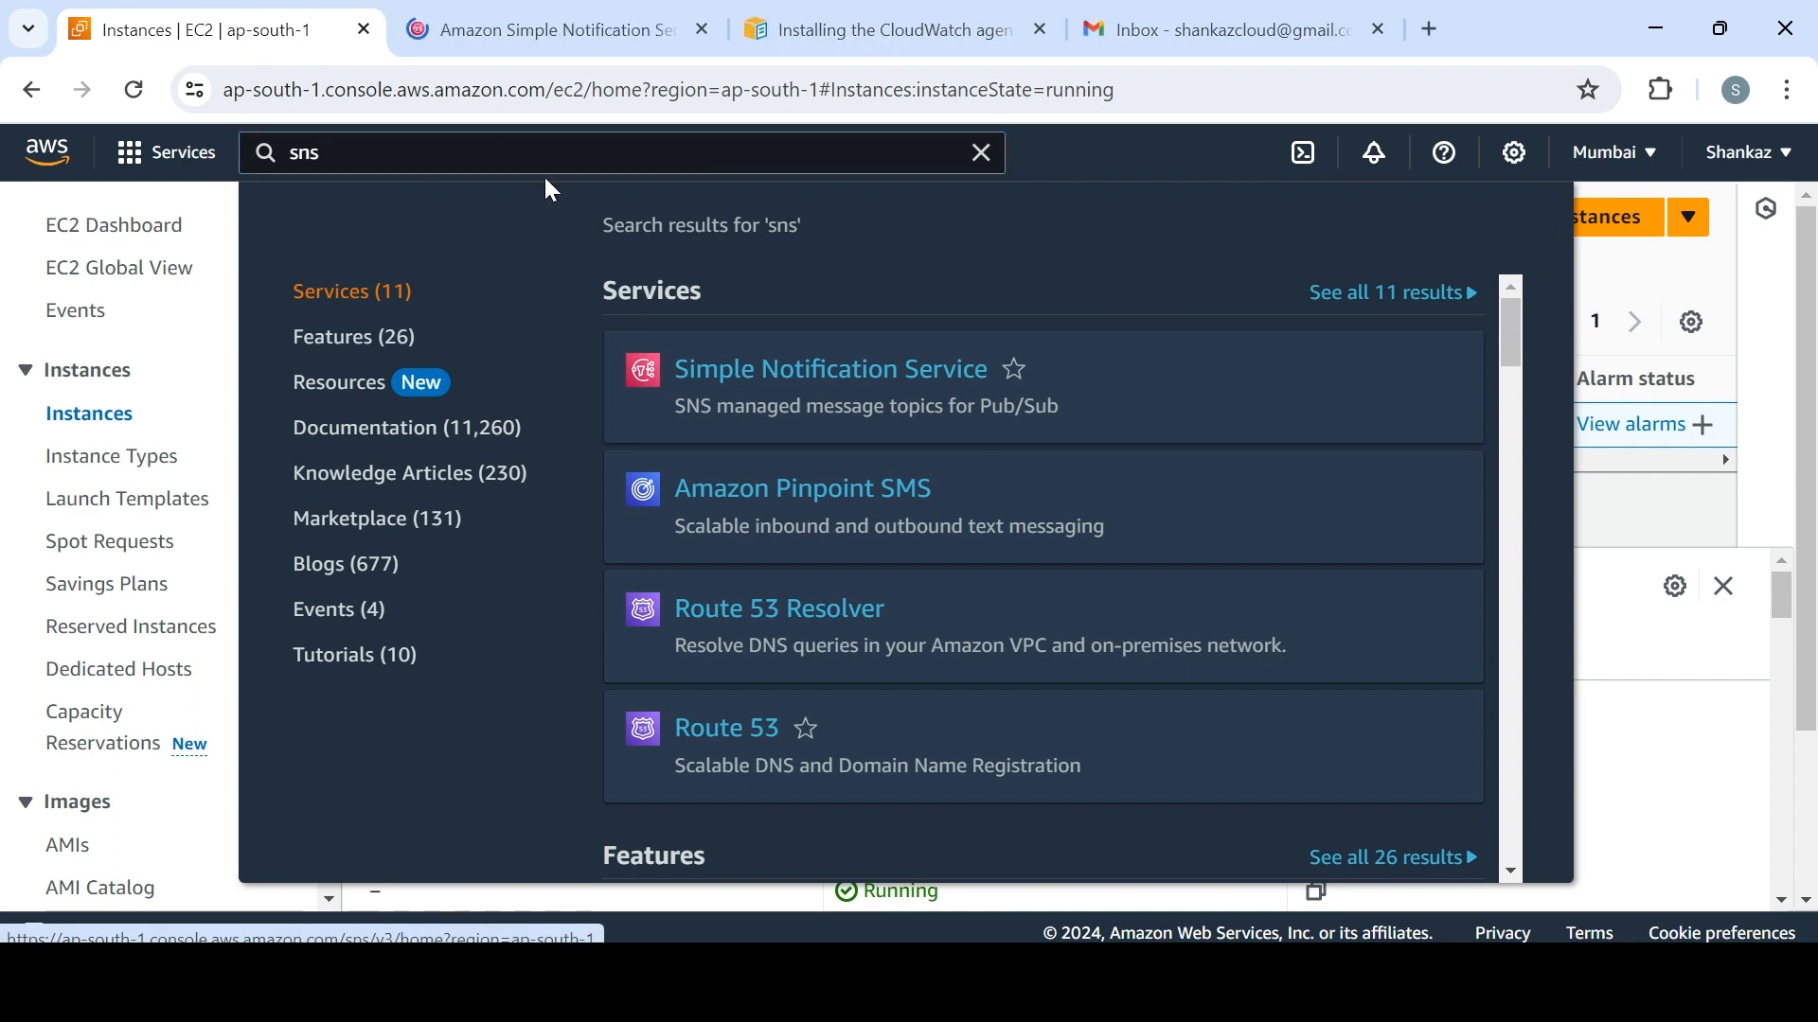
Find the CloudWatch service in the AWS console and open its list of all alarms
double_click(323, 139)
type("cloud")
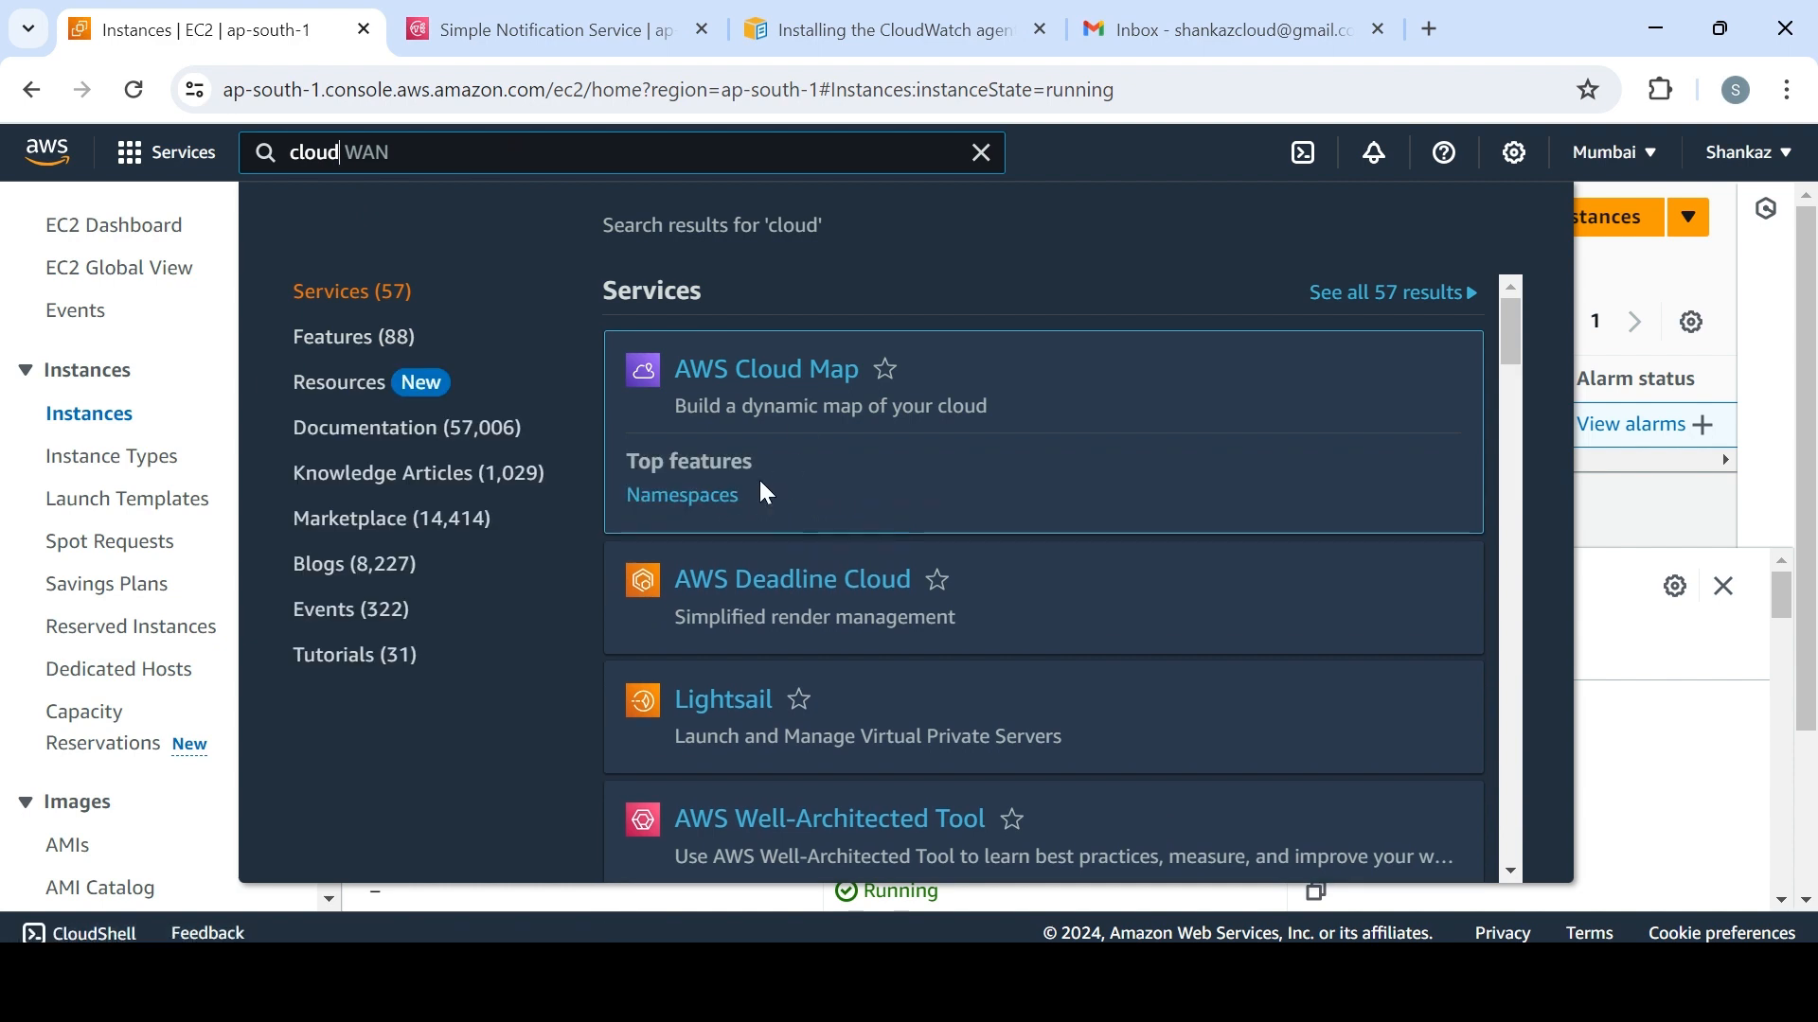
type("w")
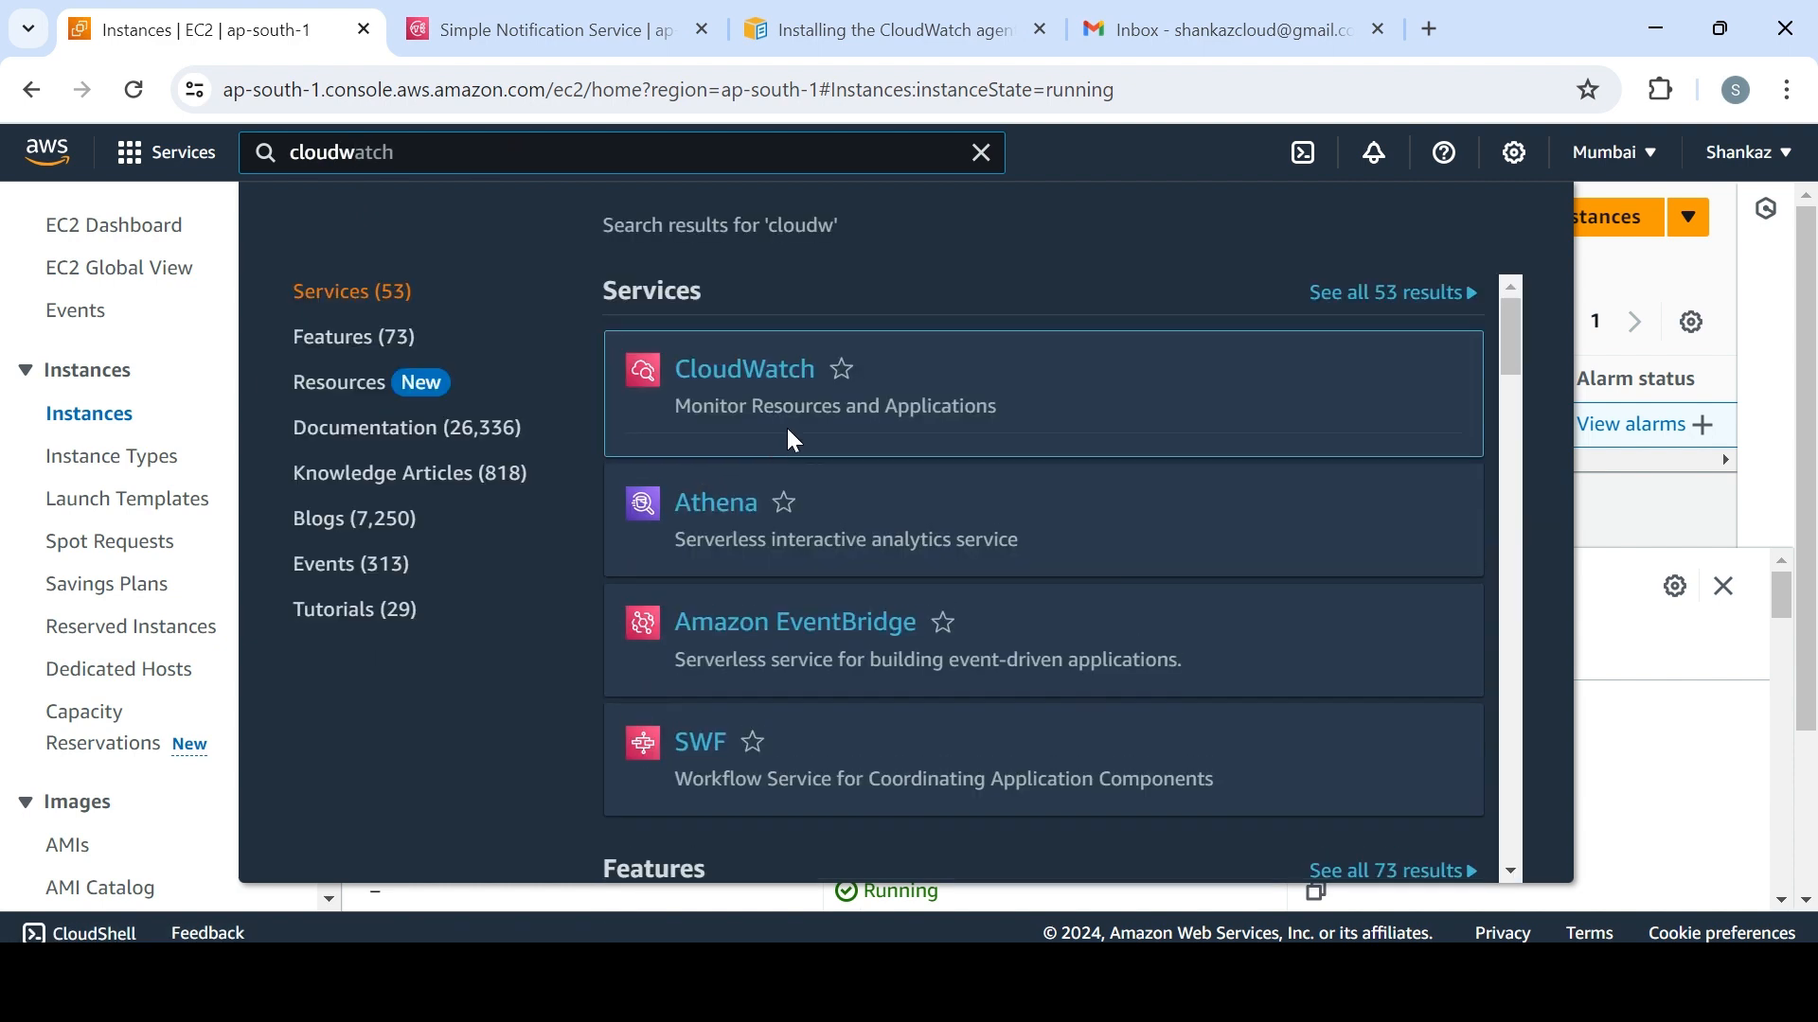
left_click(750, 374)
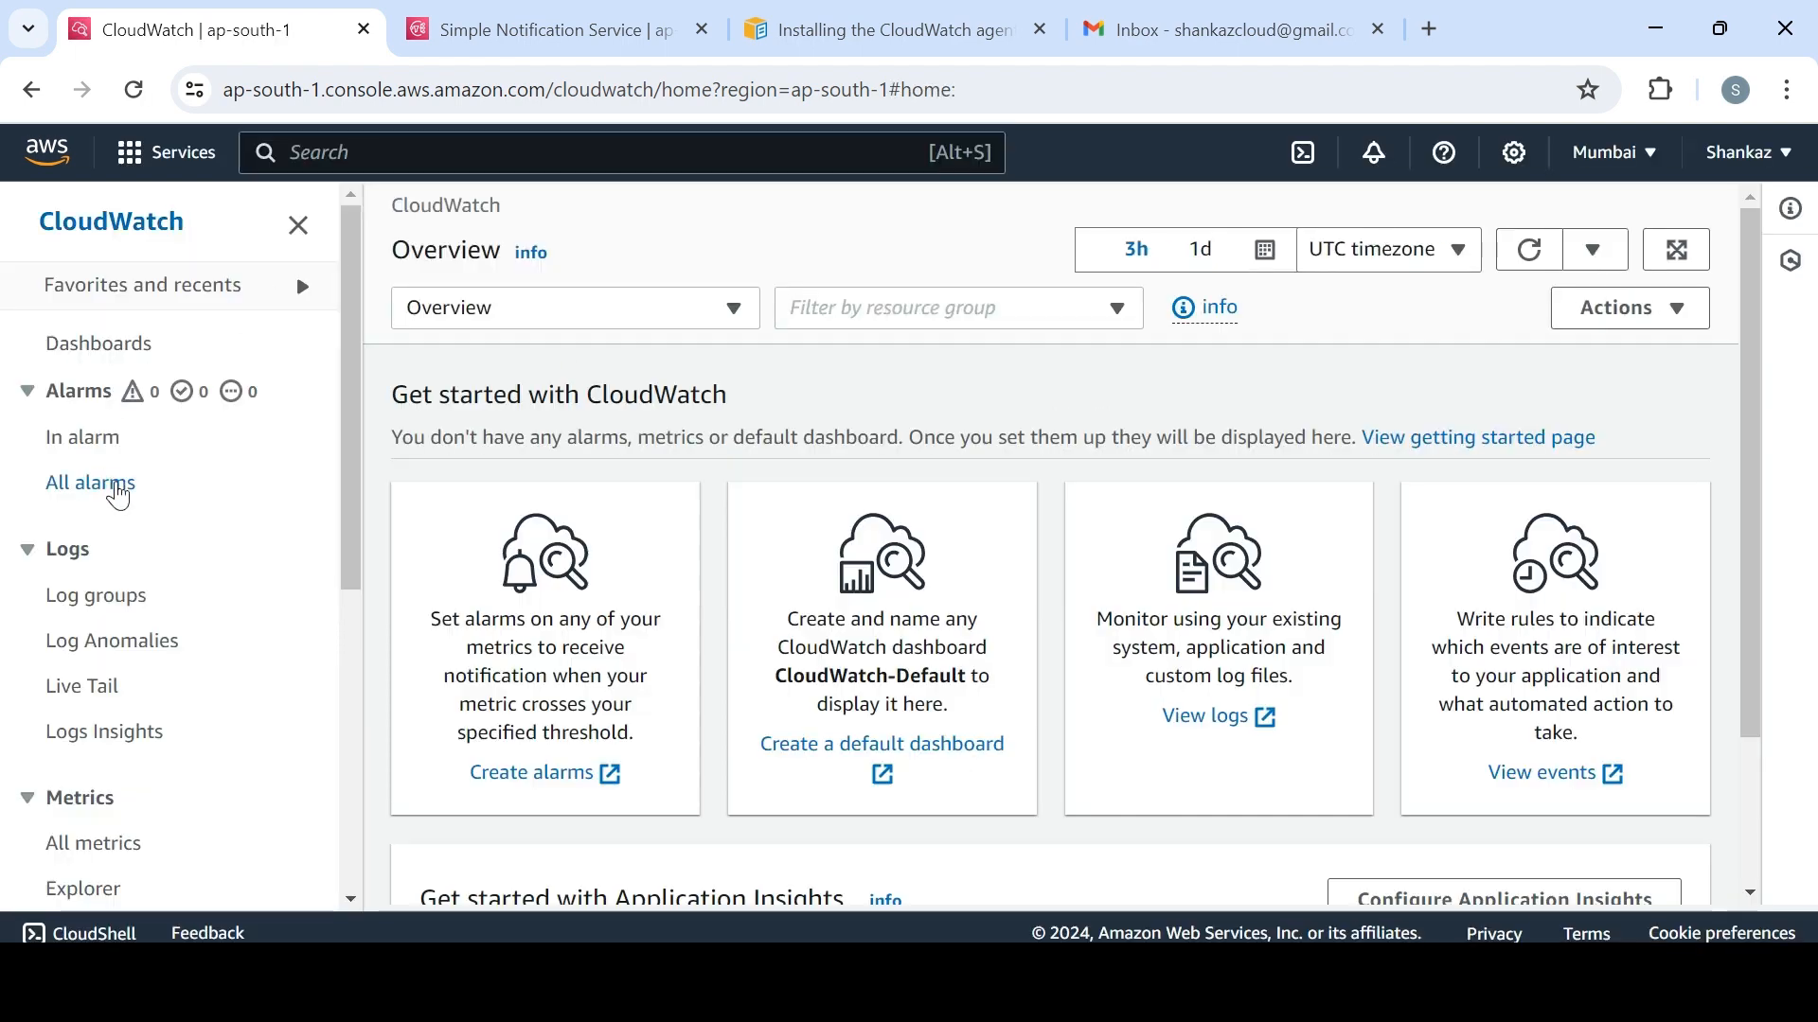
left_click(113, 484)
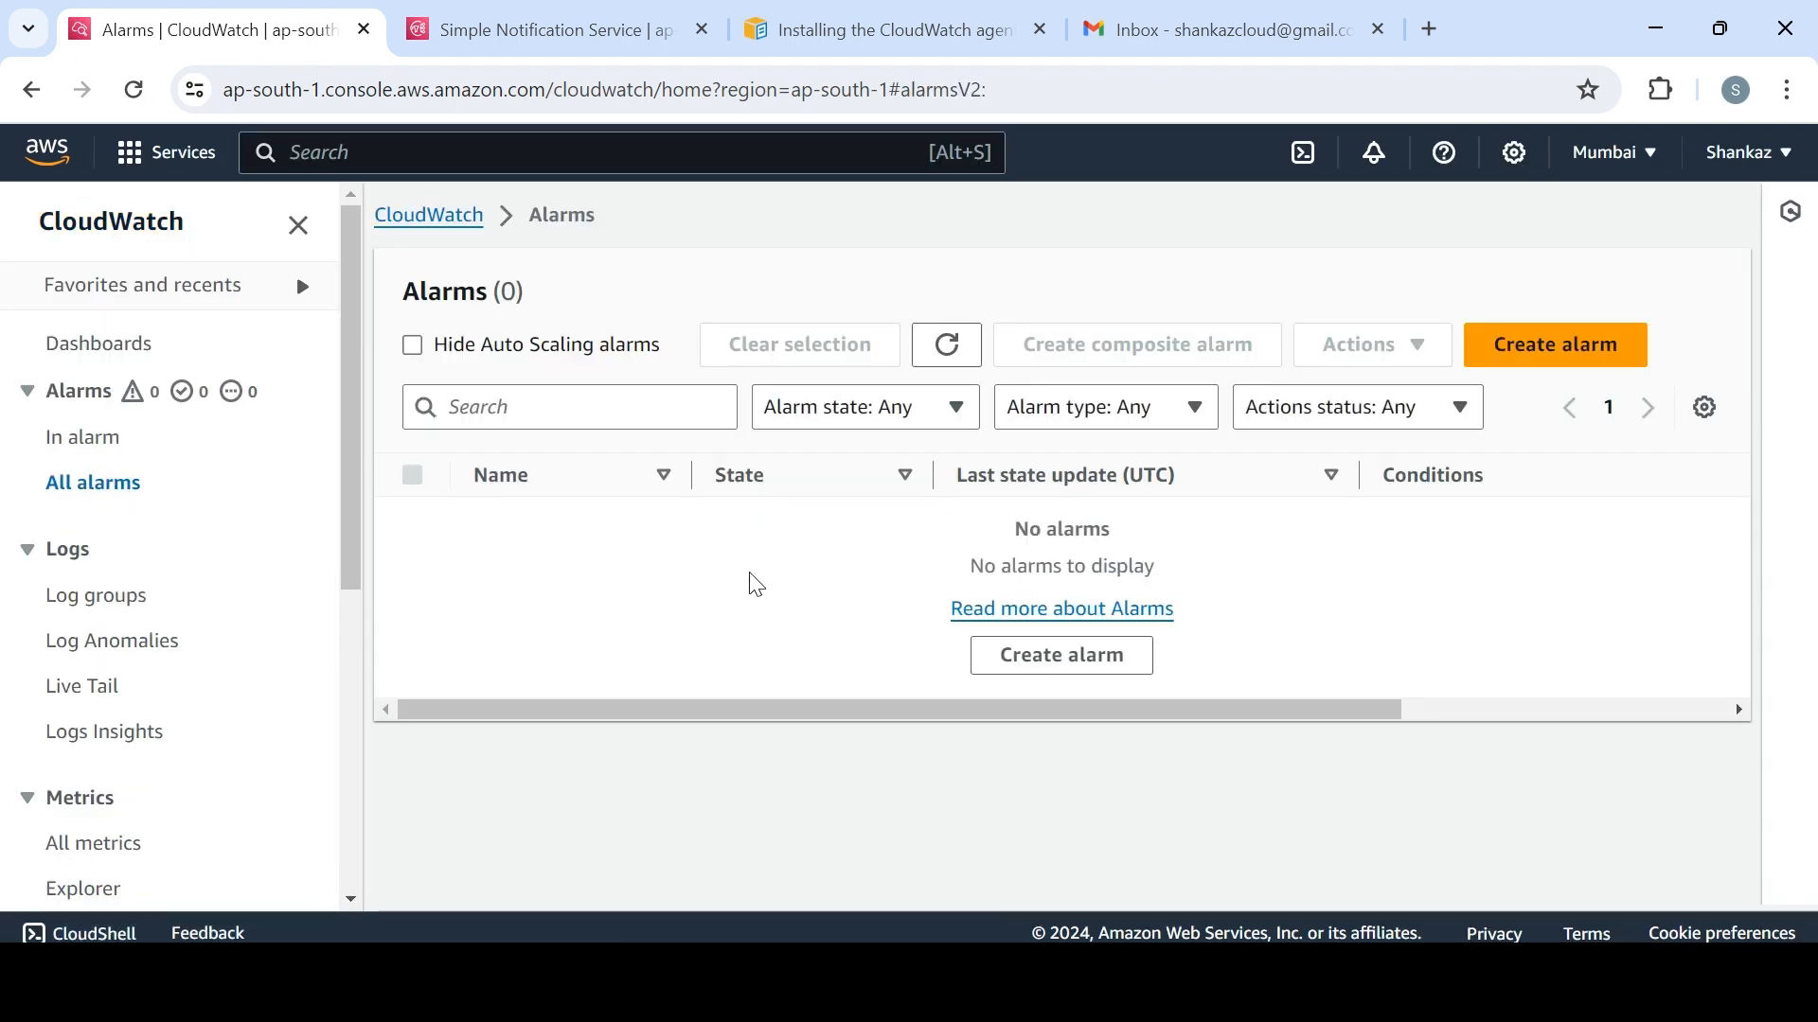
Switch to Simple Notification Service and start a new topic of the Standard type
left_click(532, 31)
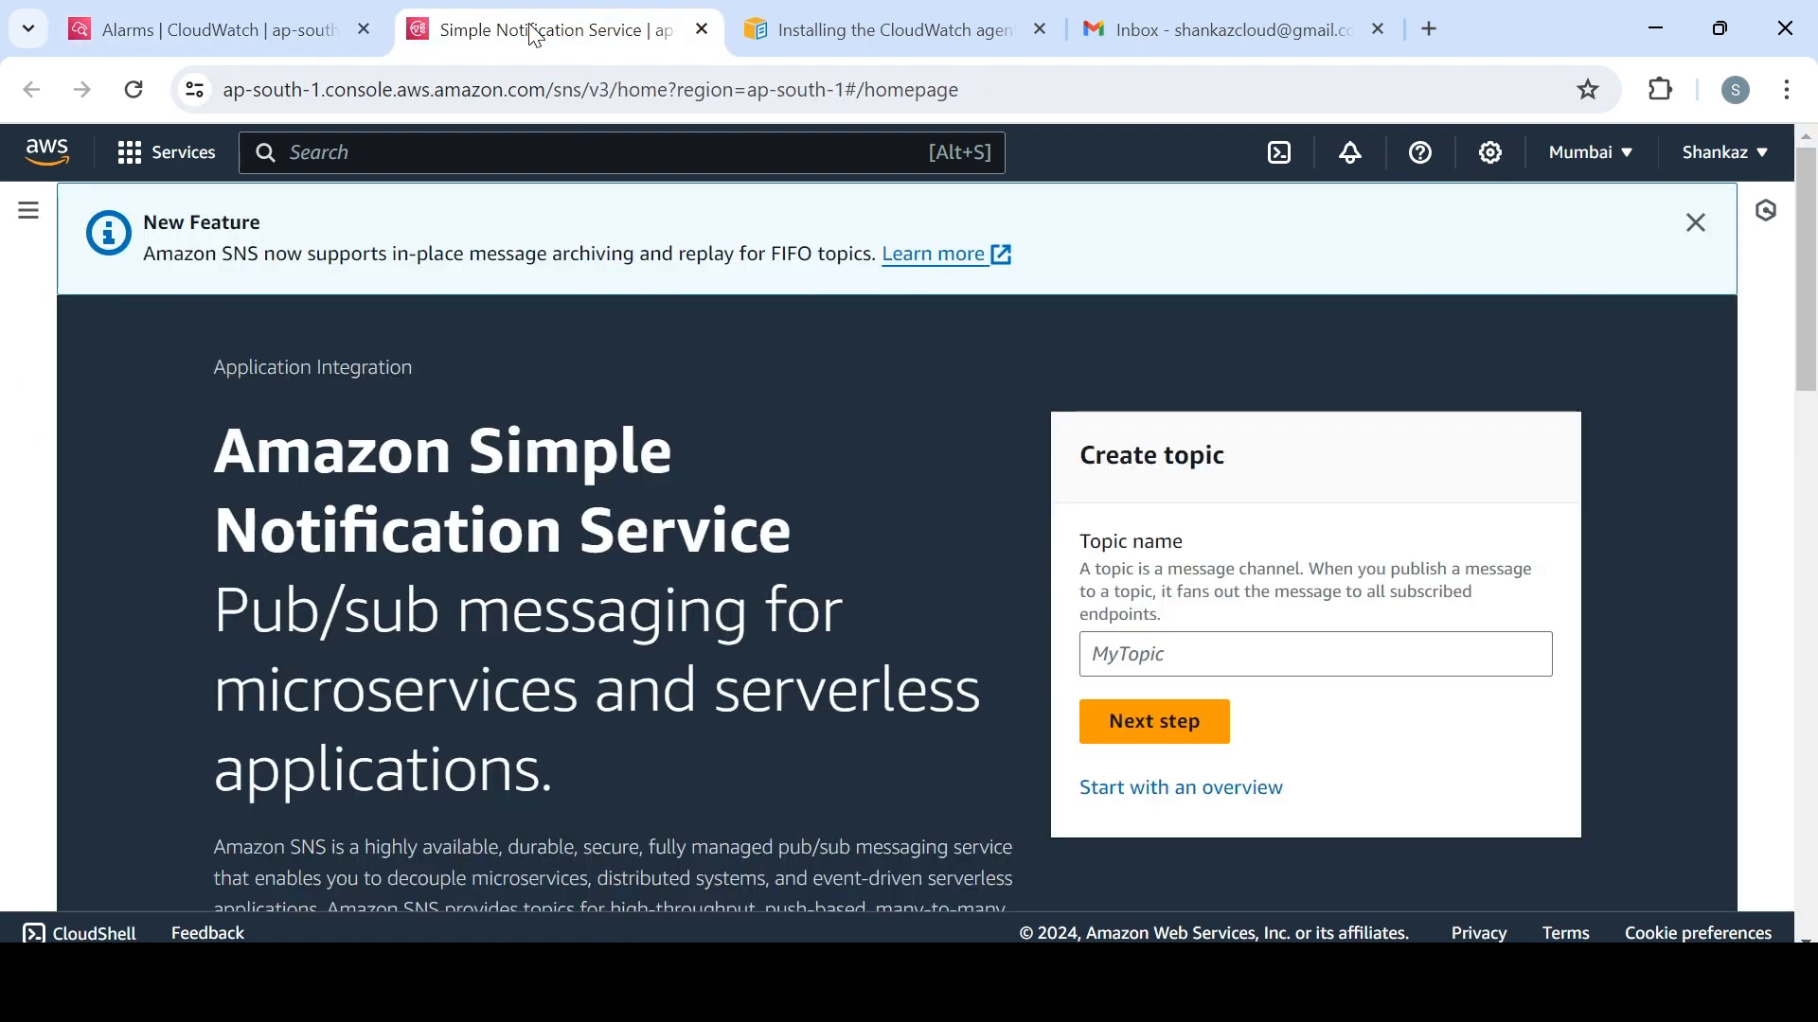
left_click(28, 210)
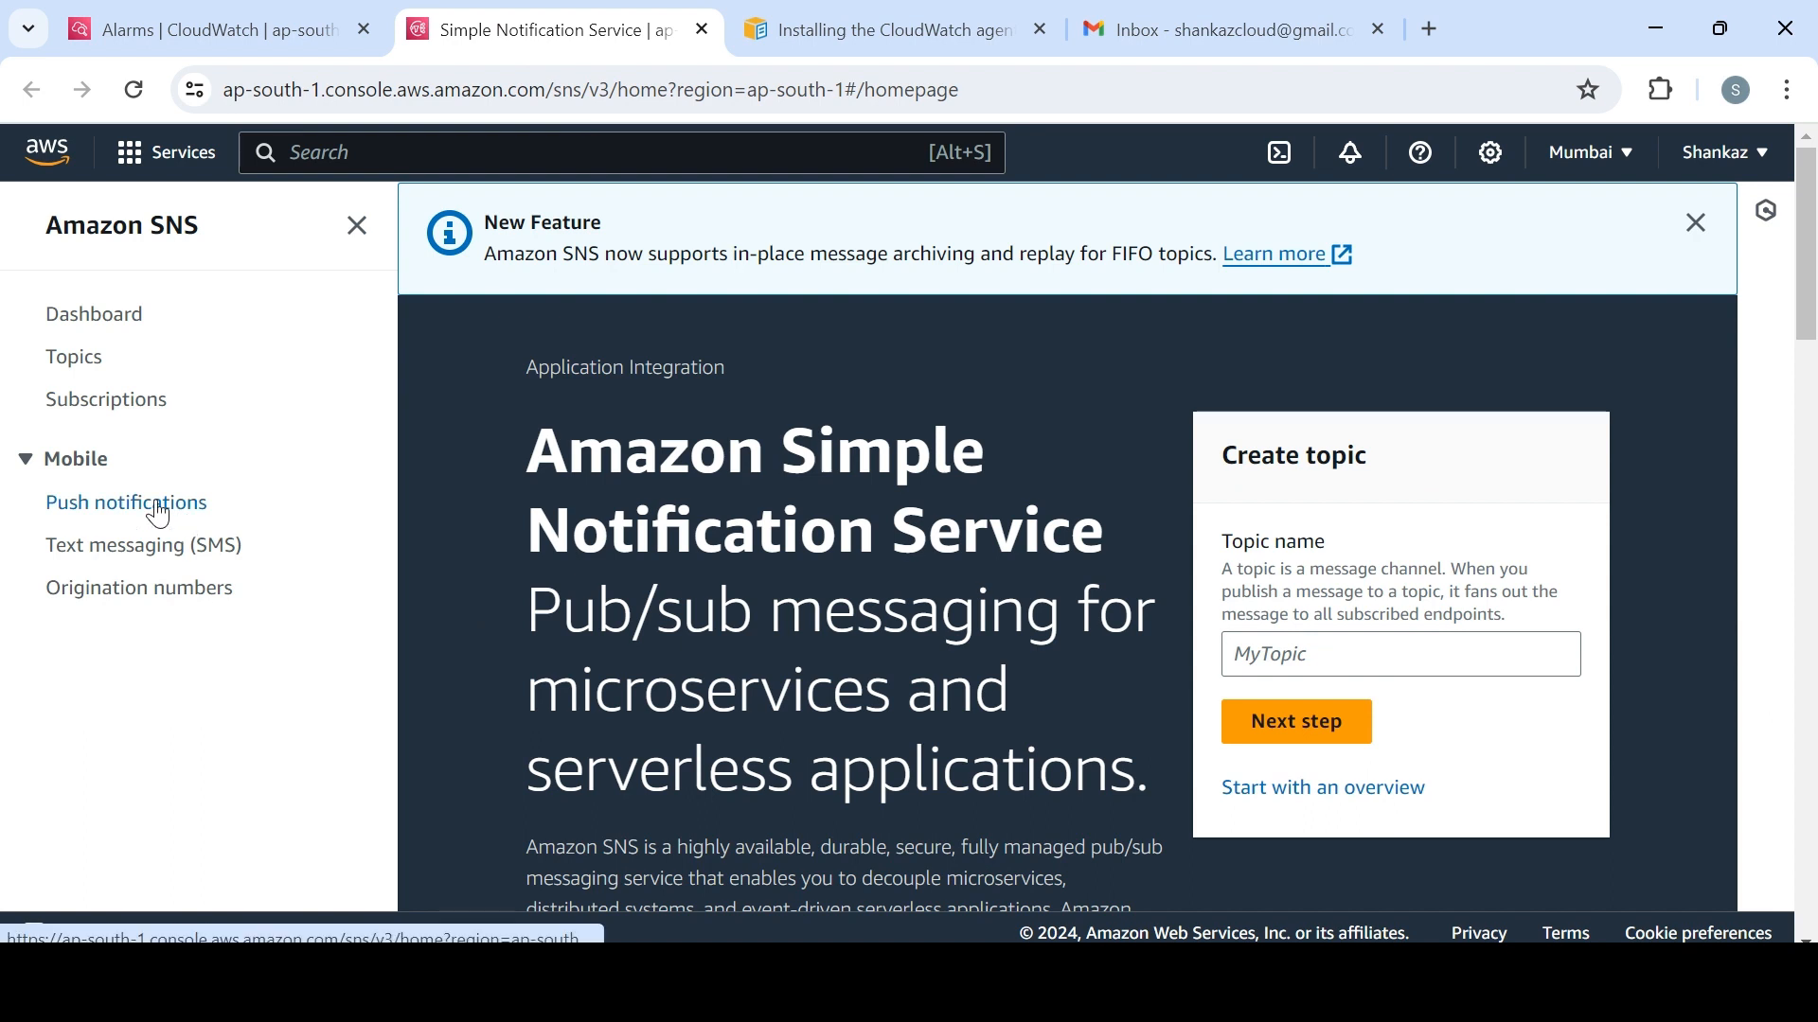
left_click(75, 356)
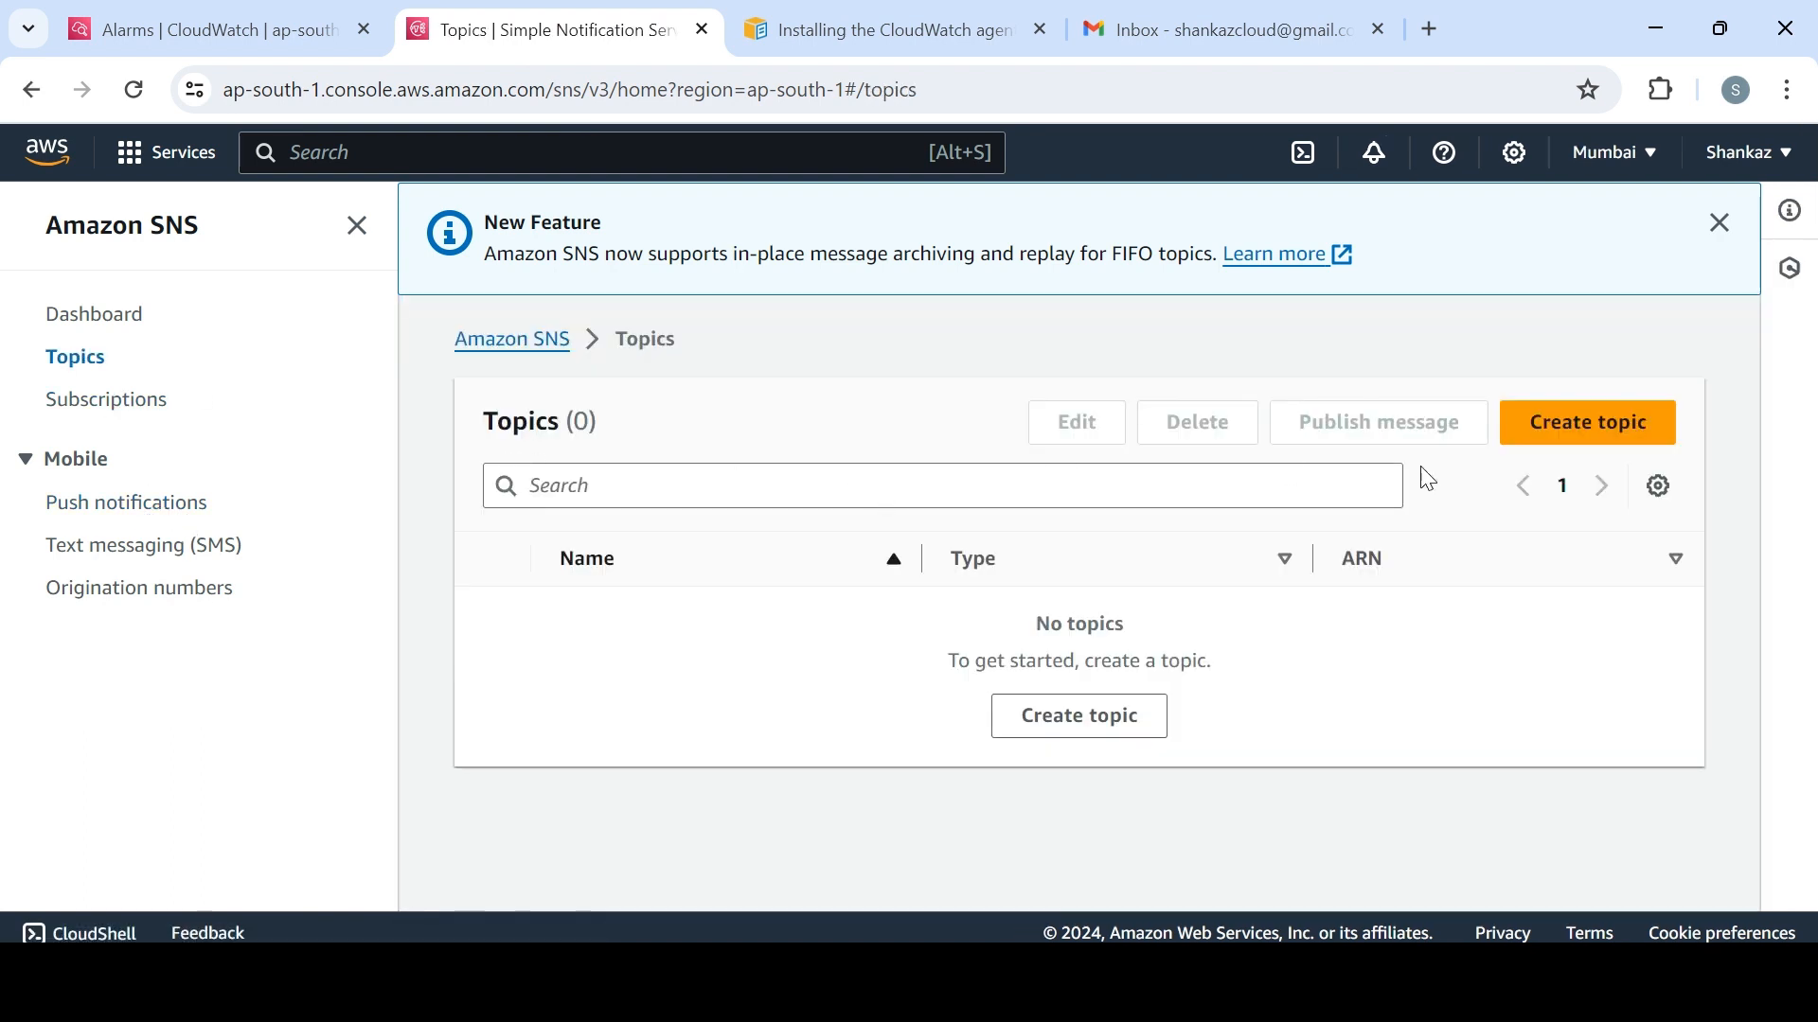
left_click(1566, 439)
scroll(981, 308, "down", 4)
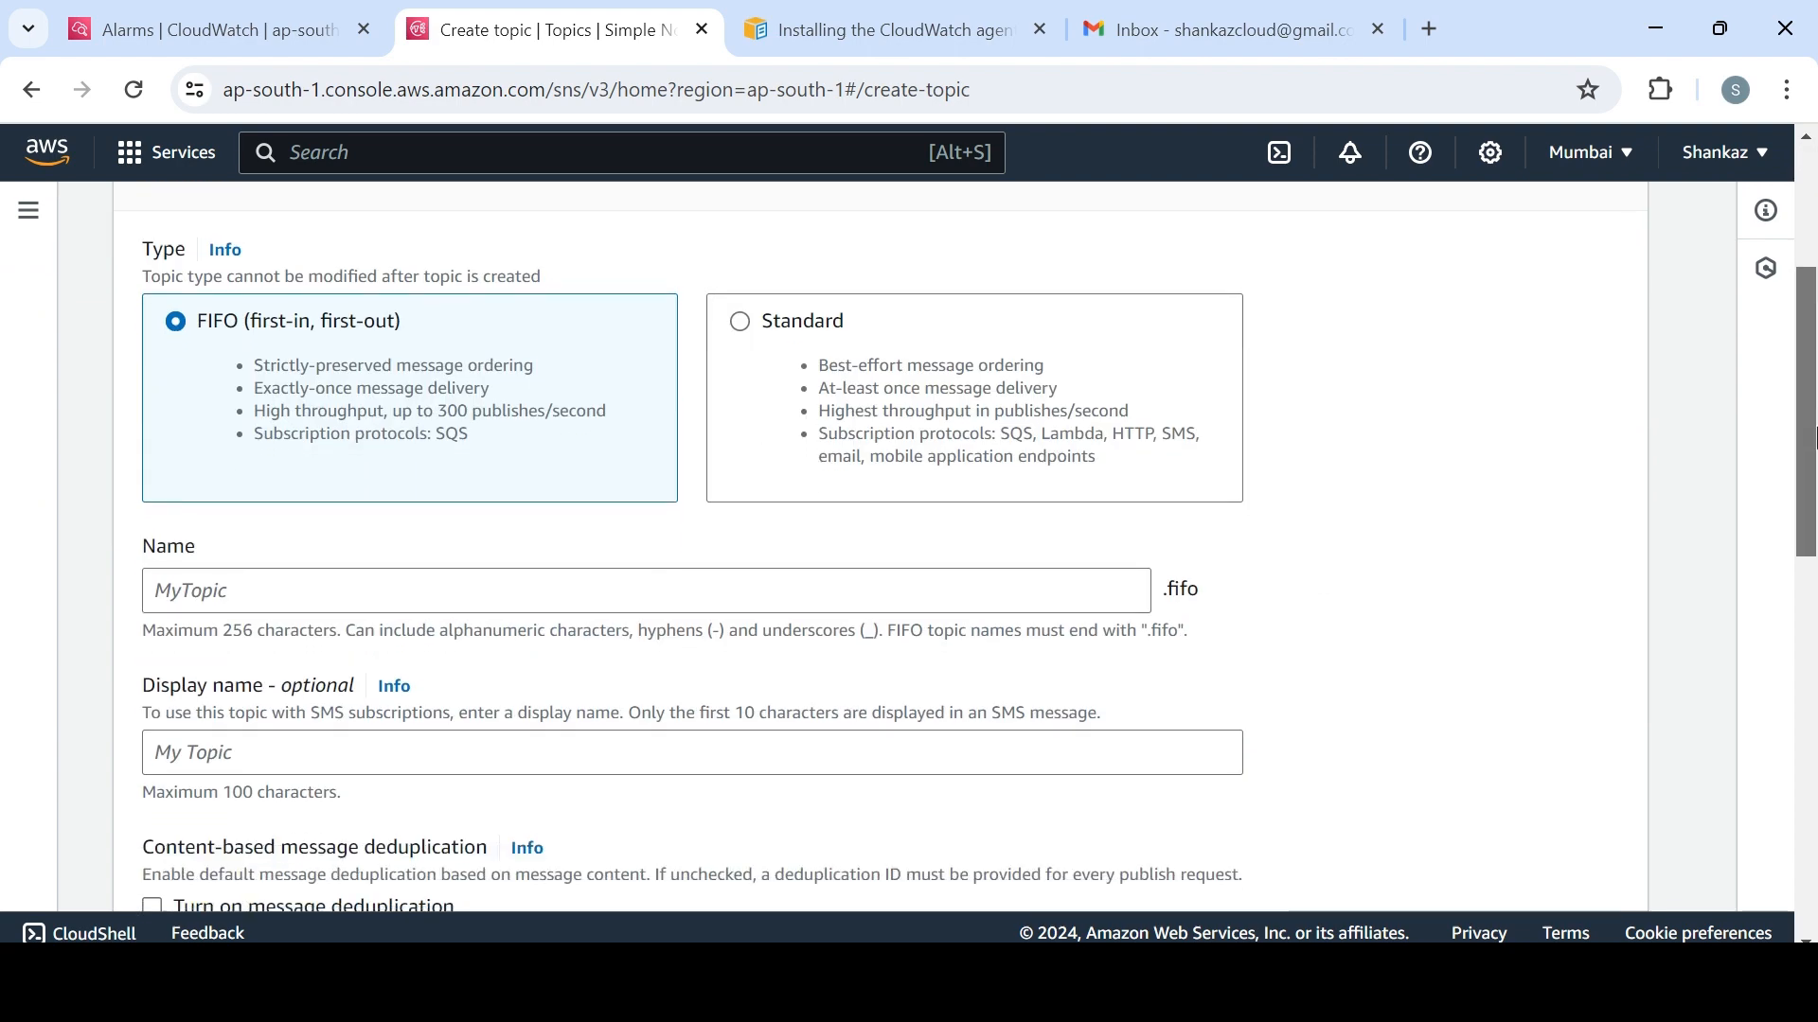
left_click(974, 297)
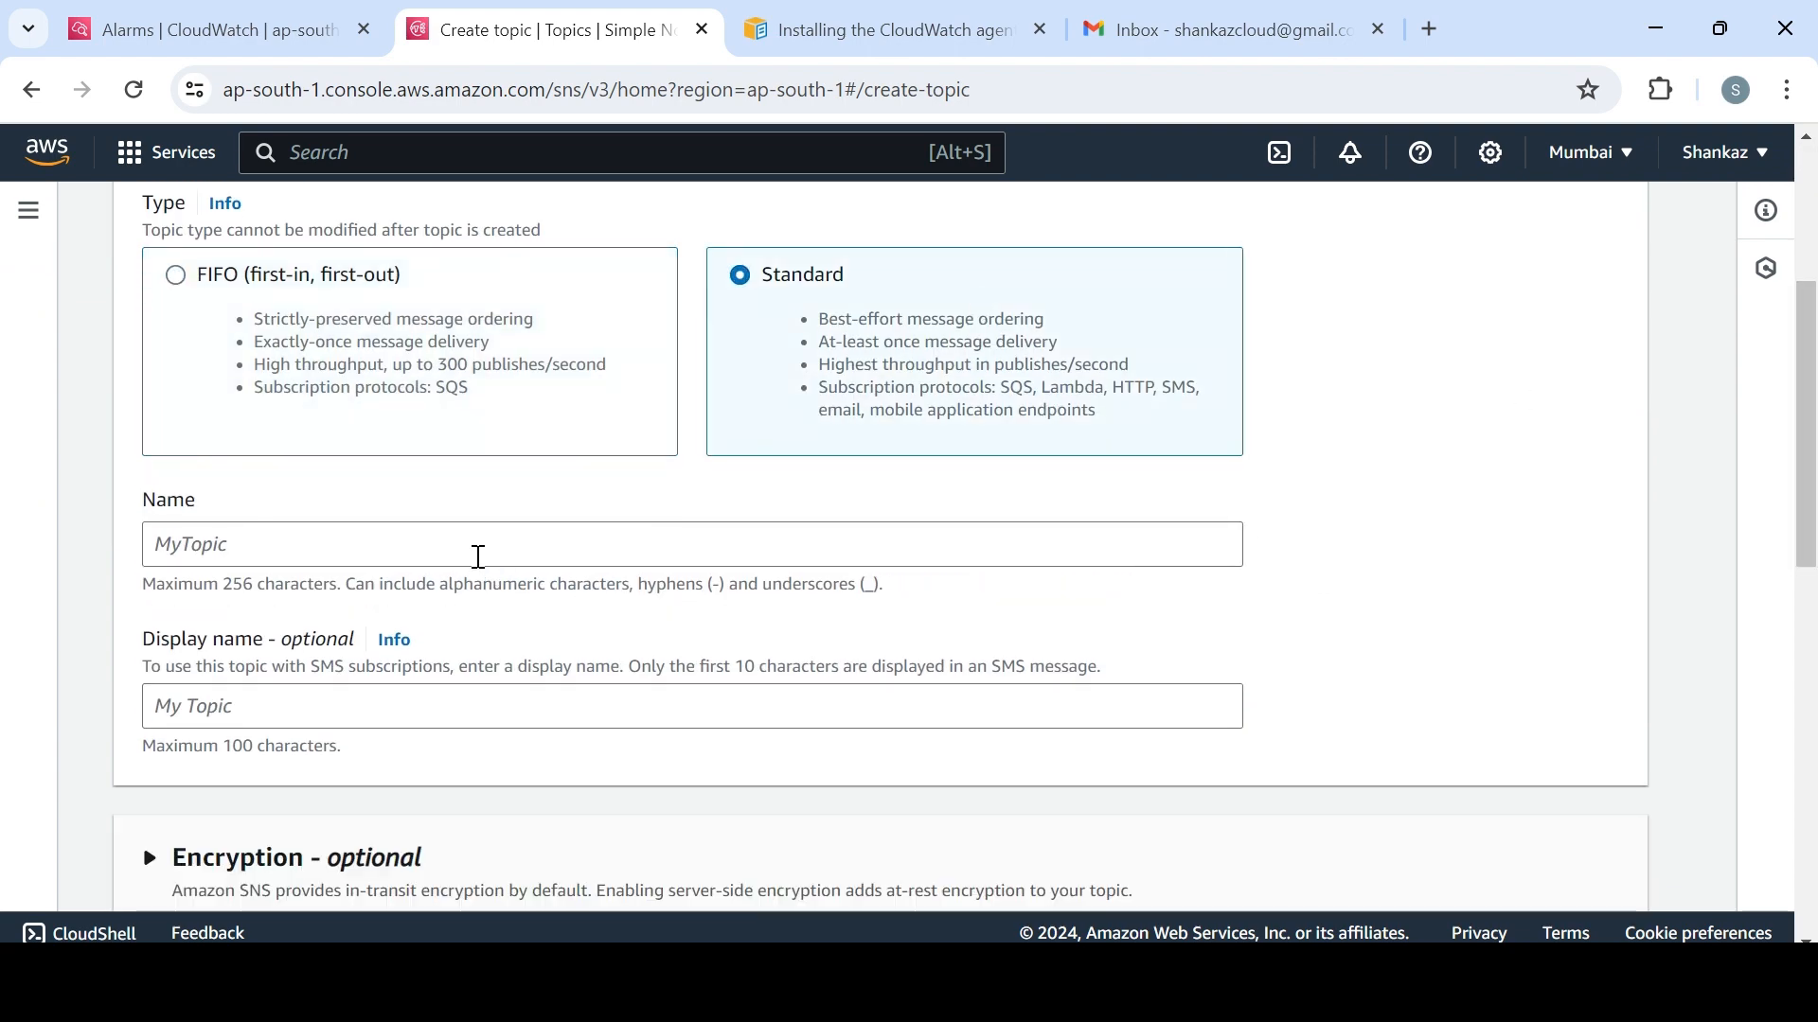
Name the new SNS topic cpuutilizationsns
left_click(479, 557)
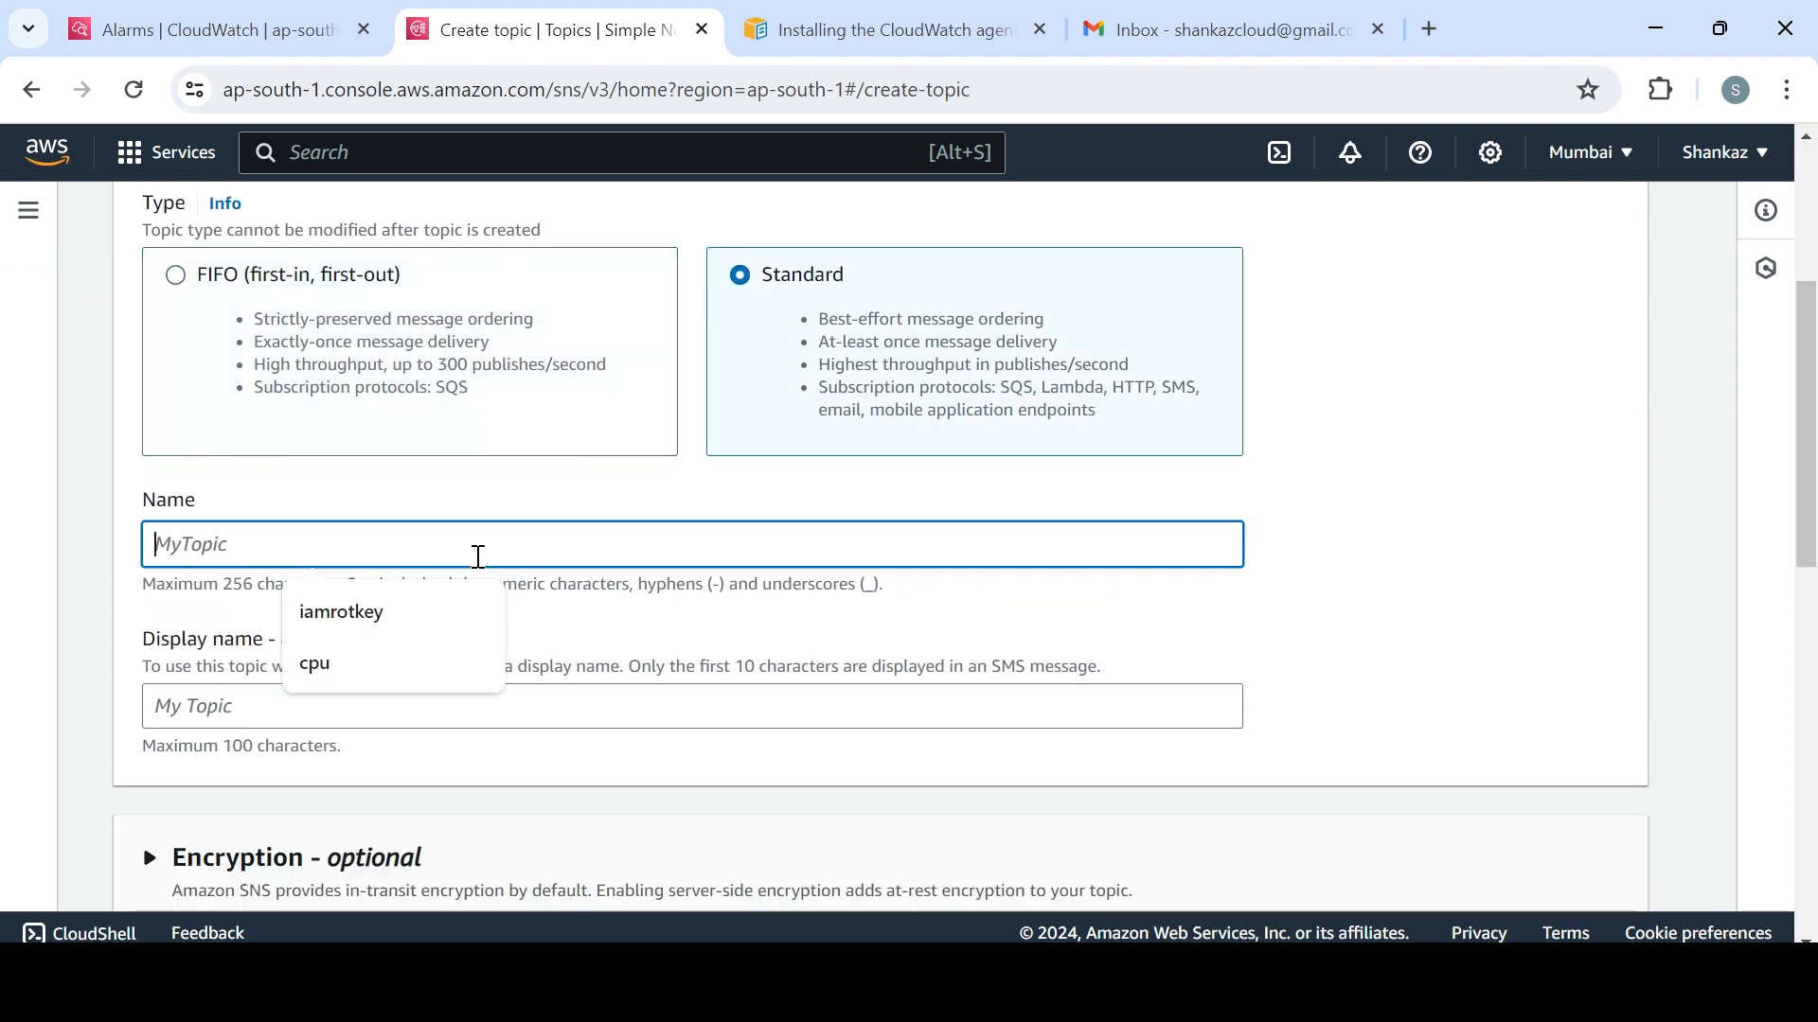
left_click(378, 667)
type("utiliz")
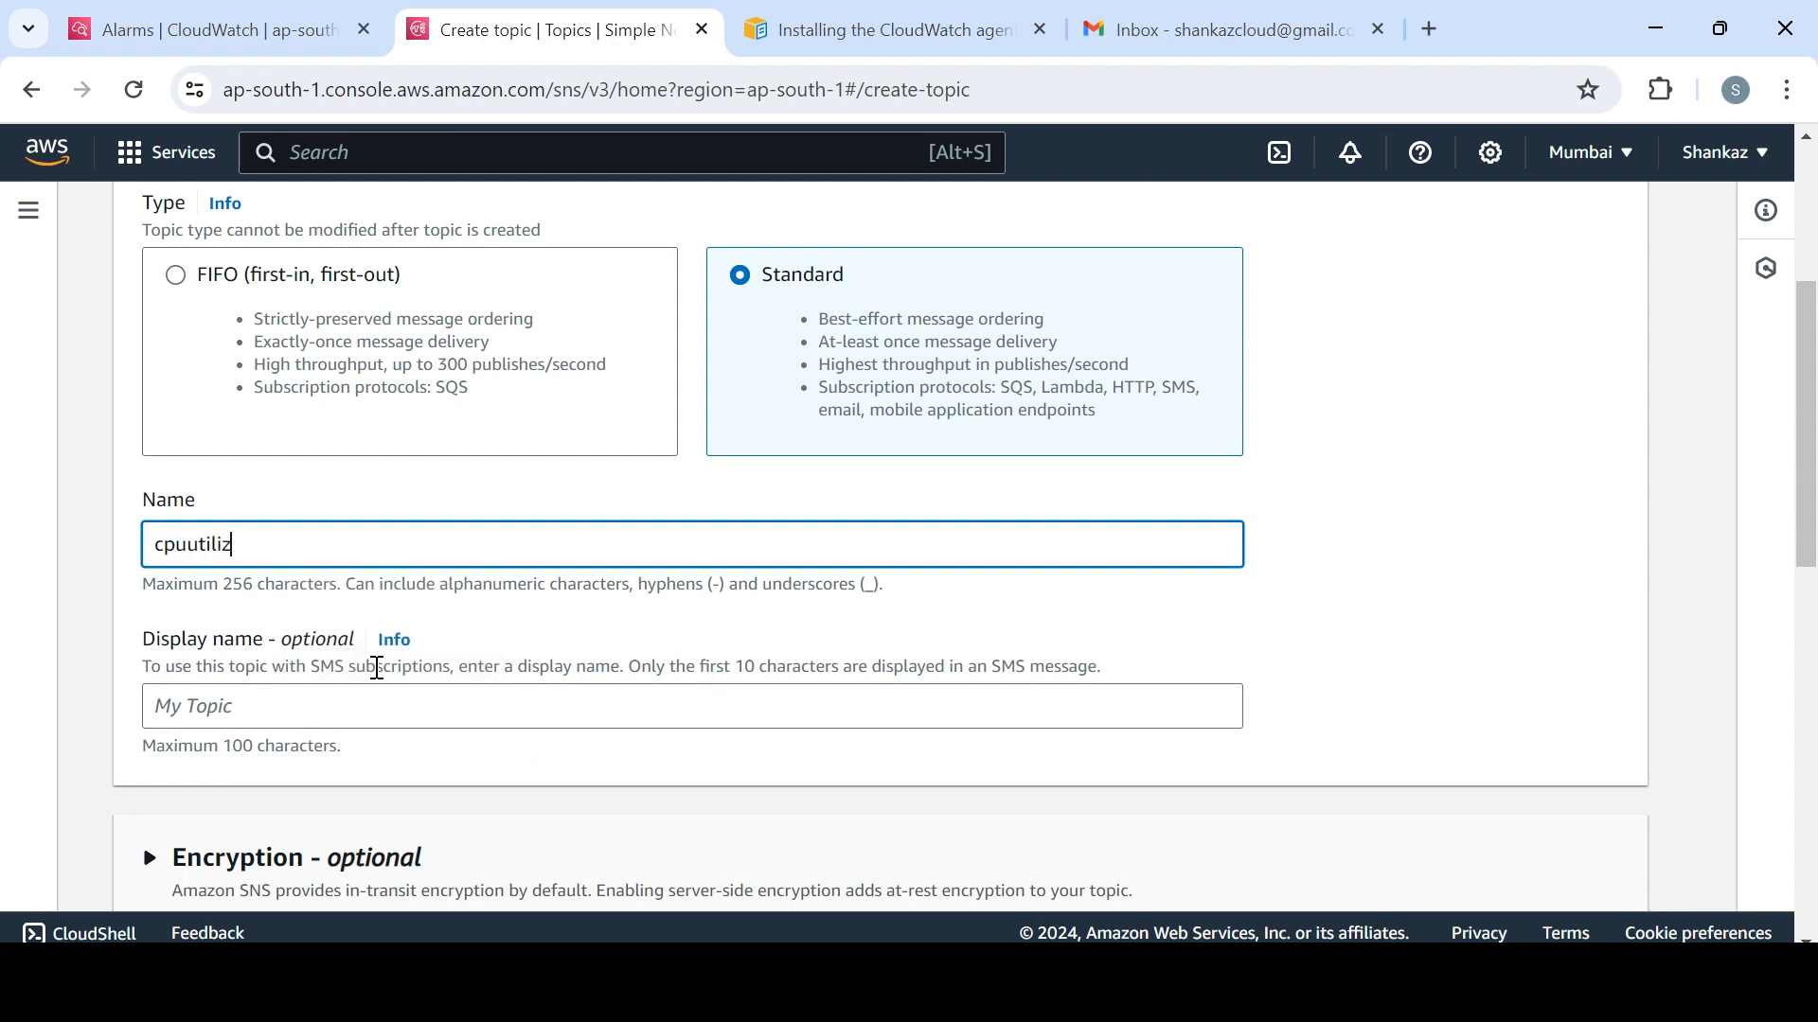
type("ationm")
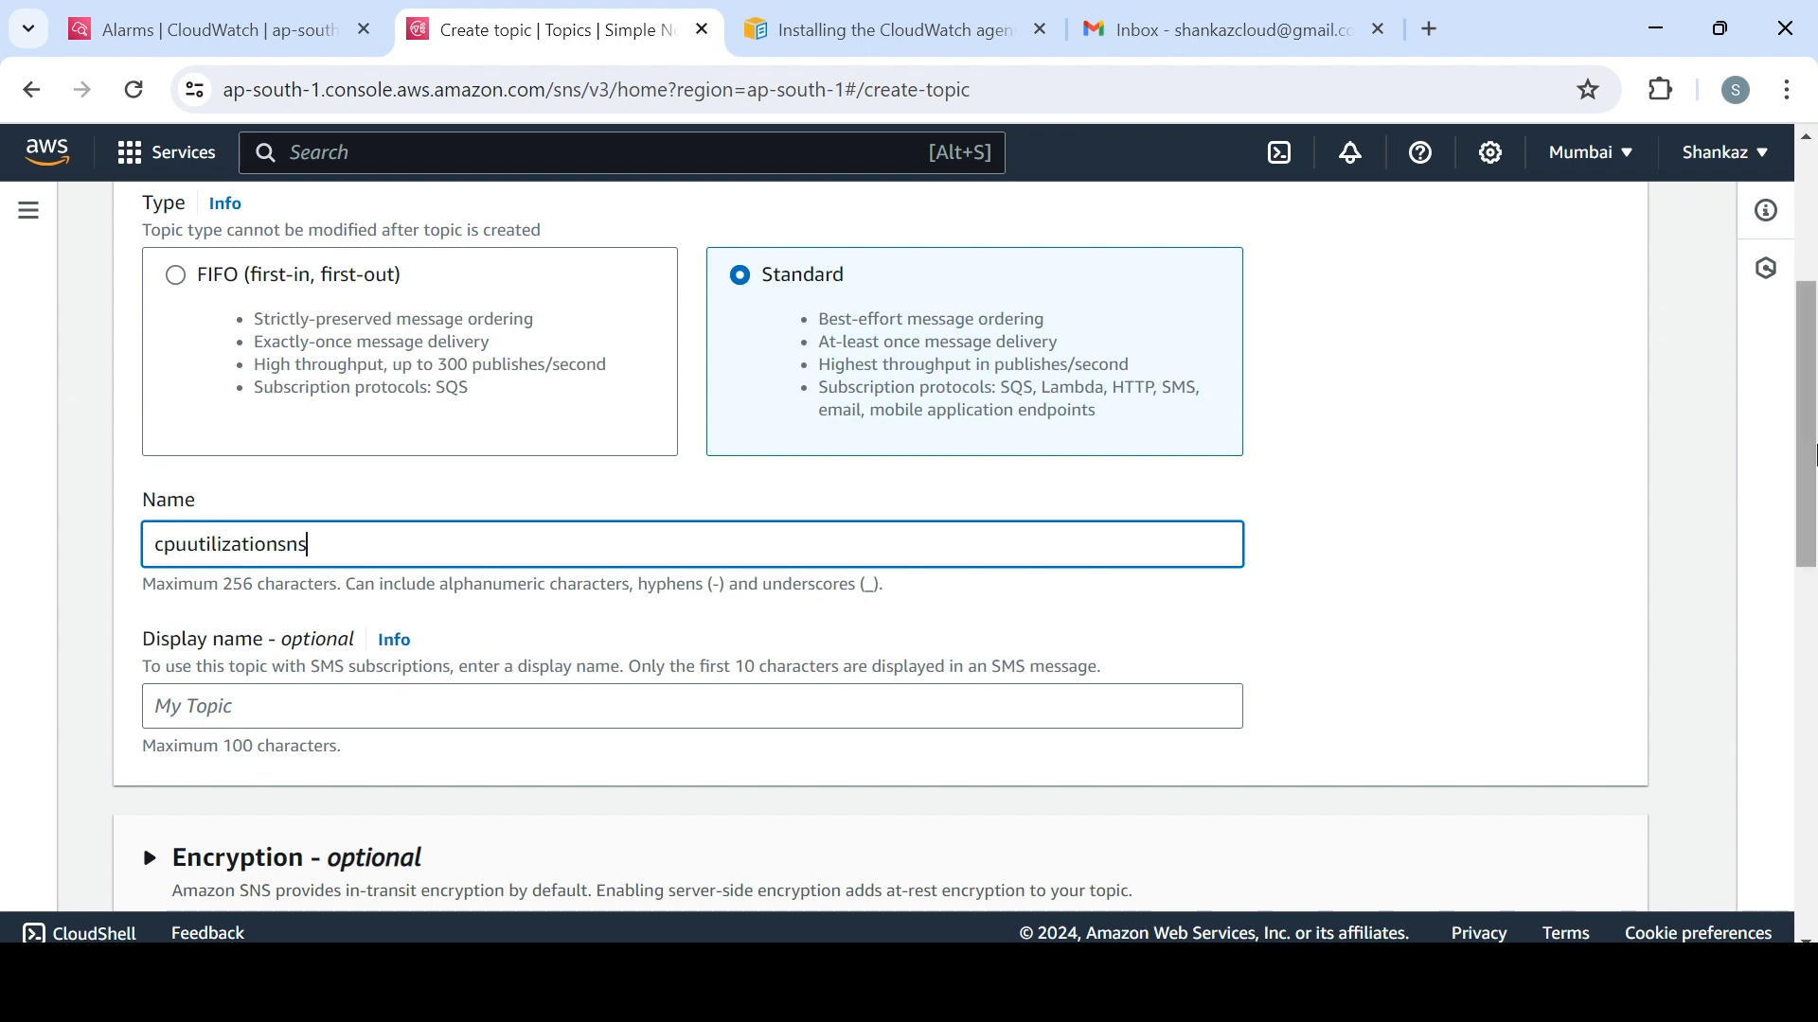
Check the optional access policy settings and create the topic with the optional sections left at their defaults
mouse_move(1806, 454)
left_mouse_down()
mouse_move(1816, 751)
mouse_move(1813, 499)
mouse_move(1809, 528)
left_mouse_up()
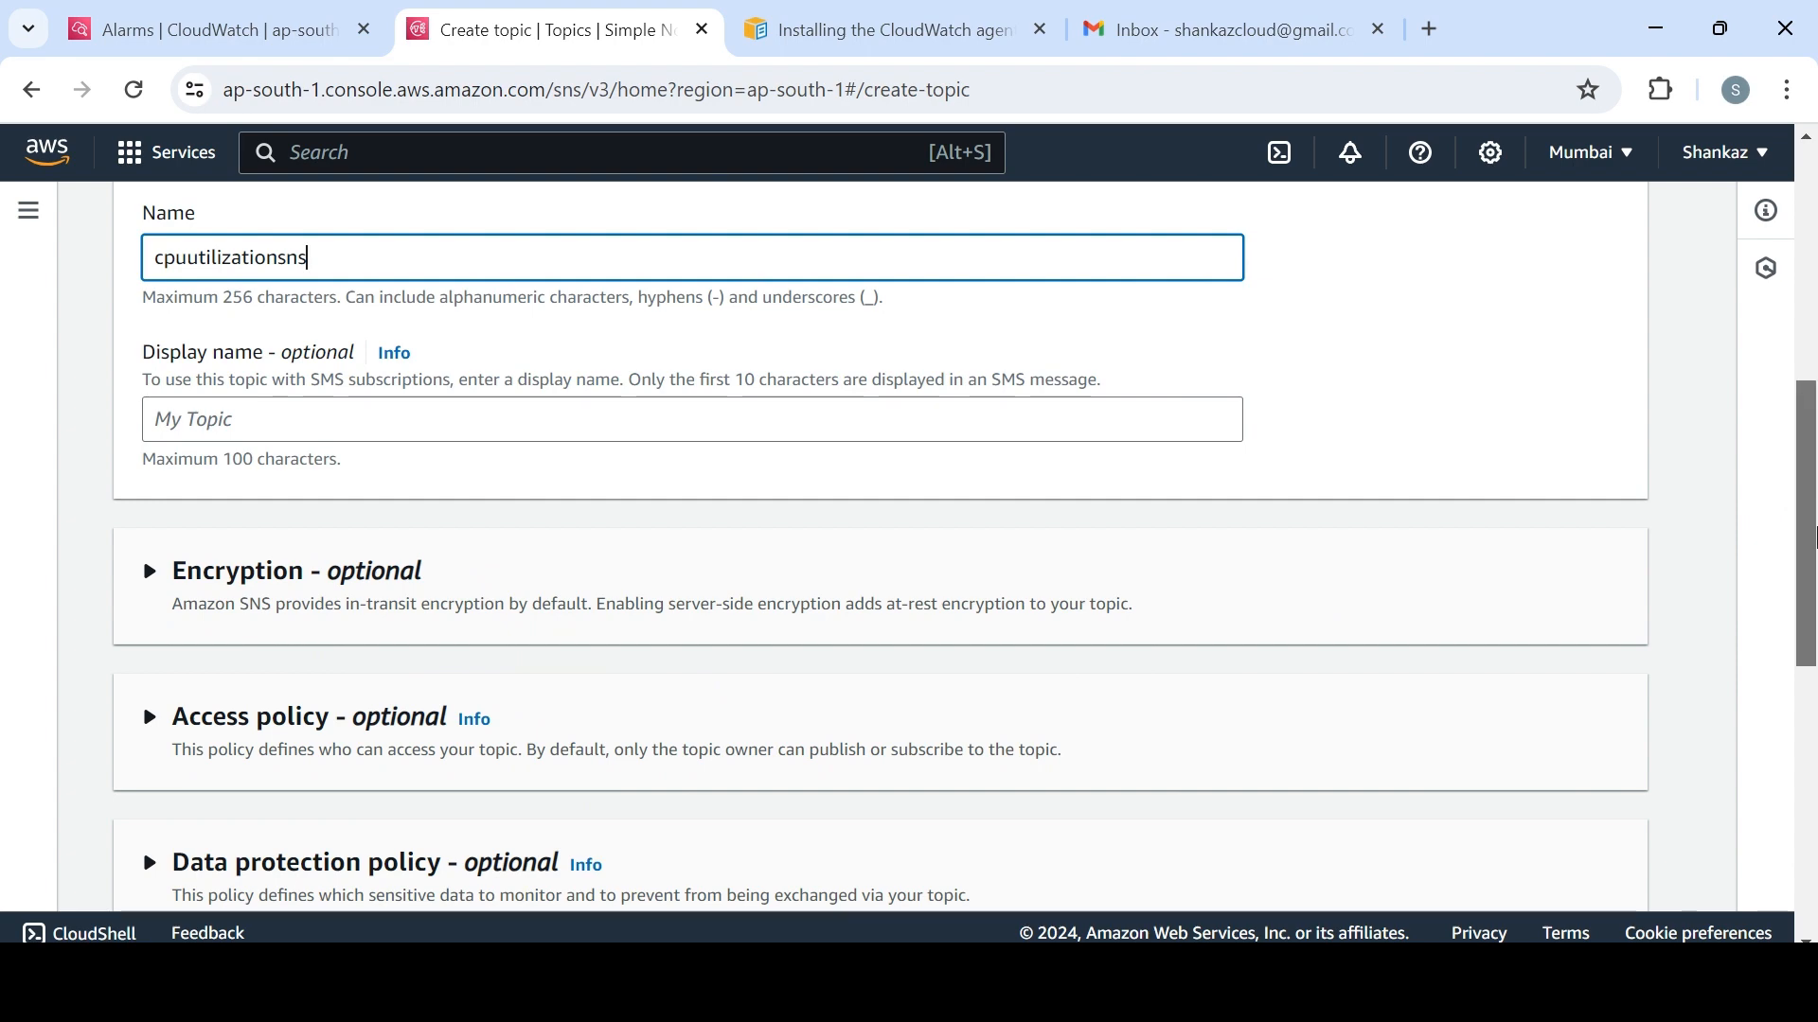
scroll(937, 463, "down", 2)
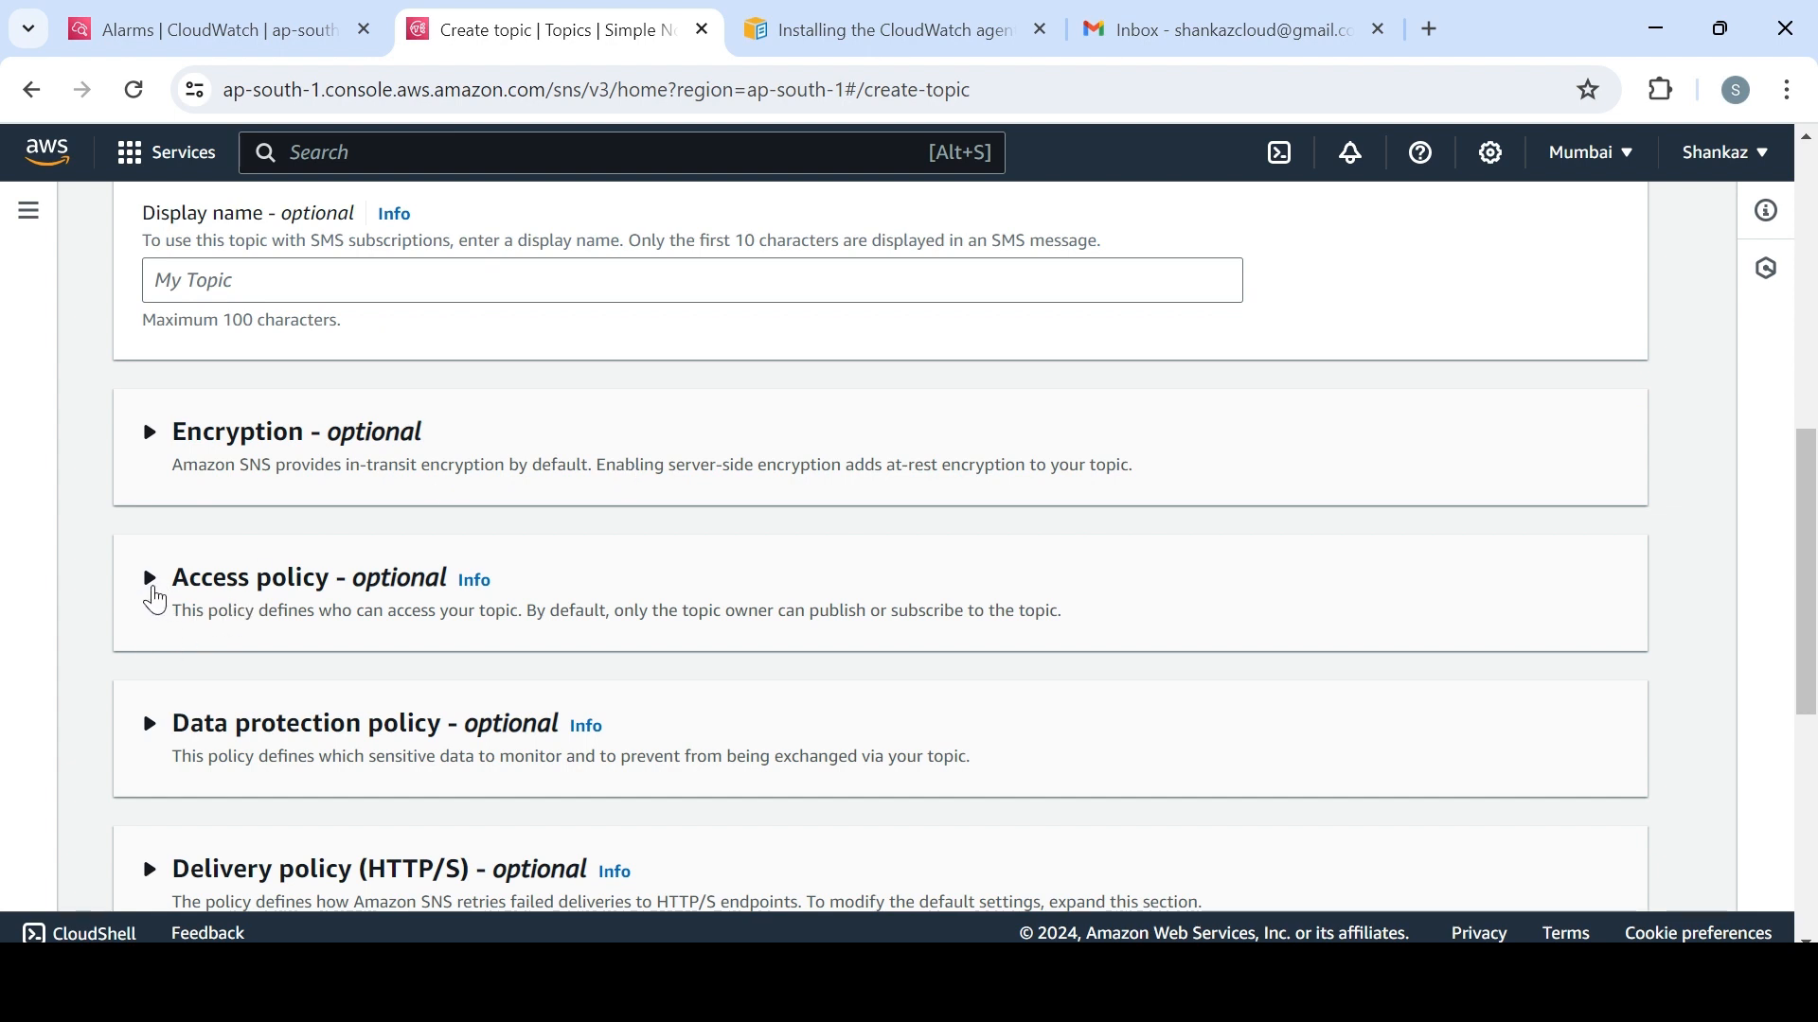
left_click(169, 601)
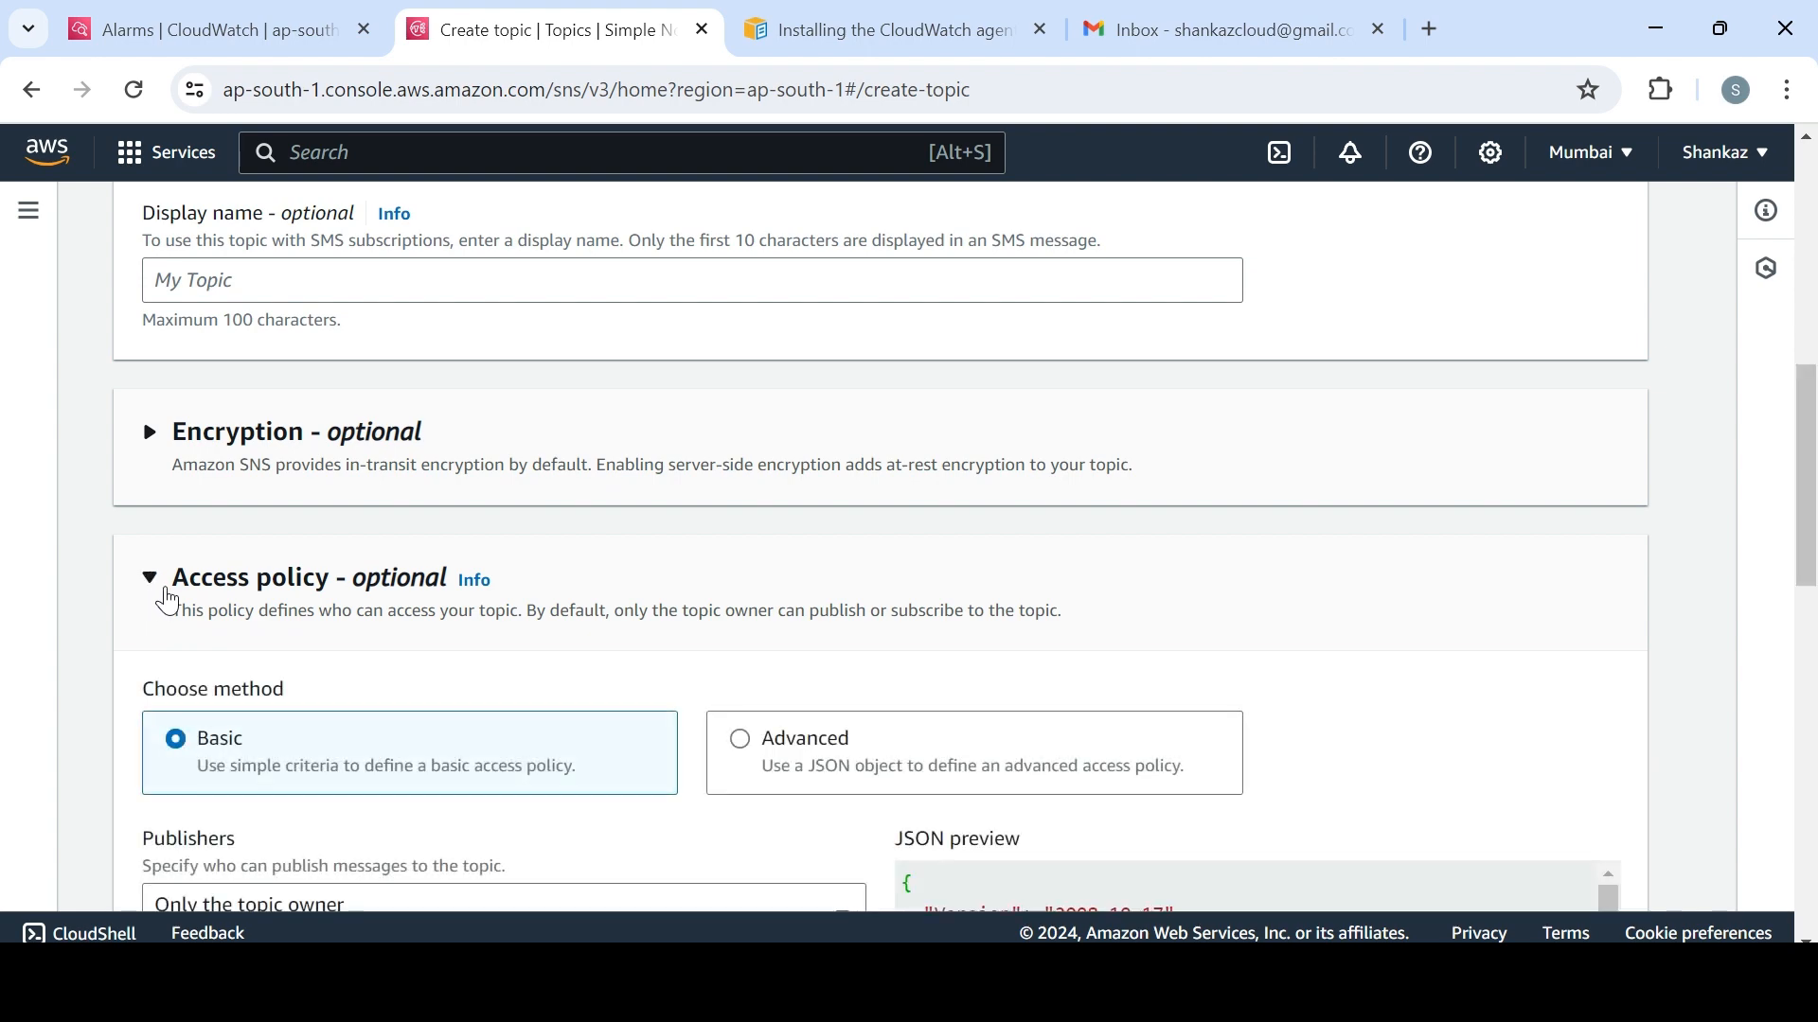
left_click(168, 600)
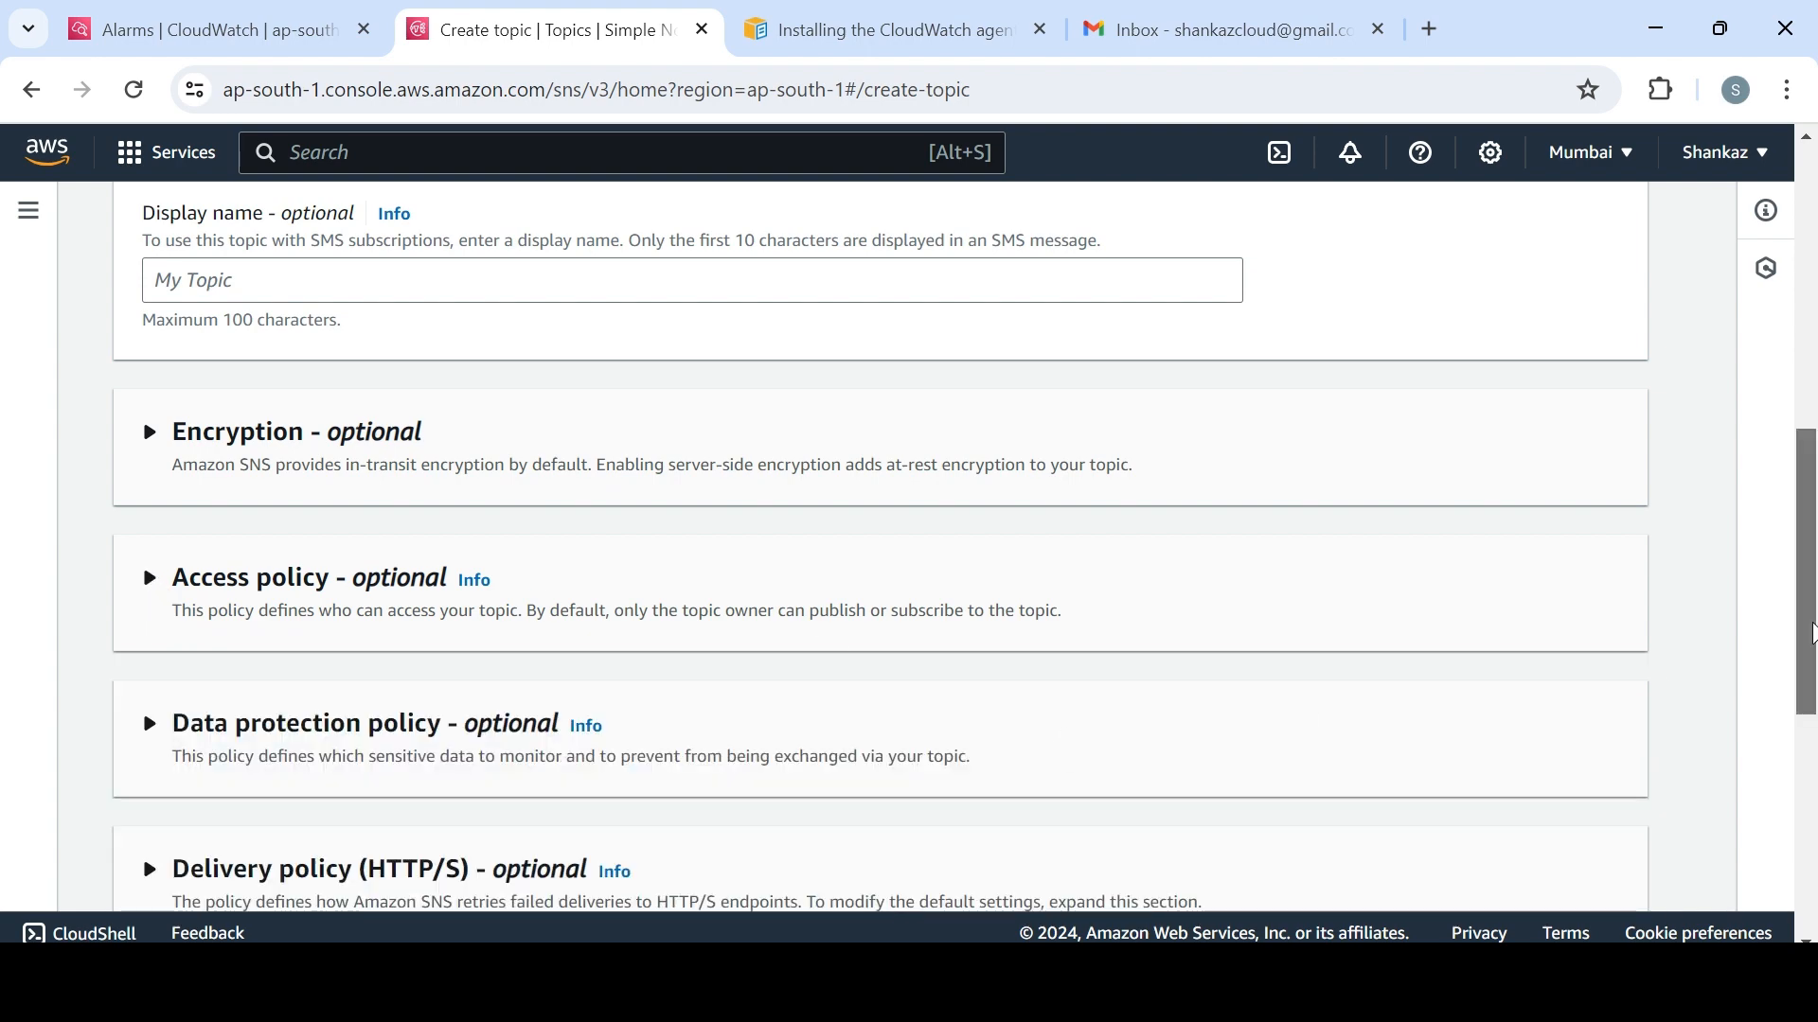
left_click_drag(1811, 641, 1813, 858)
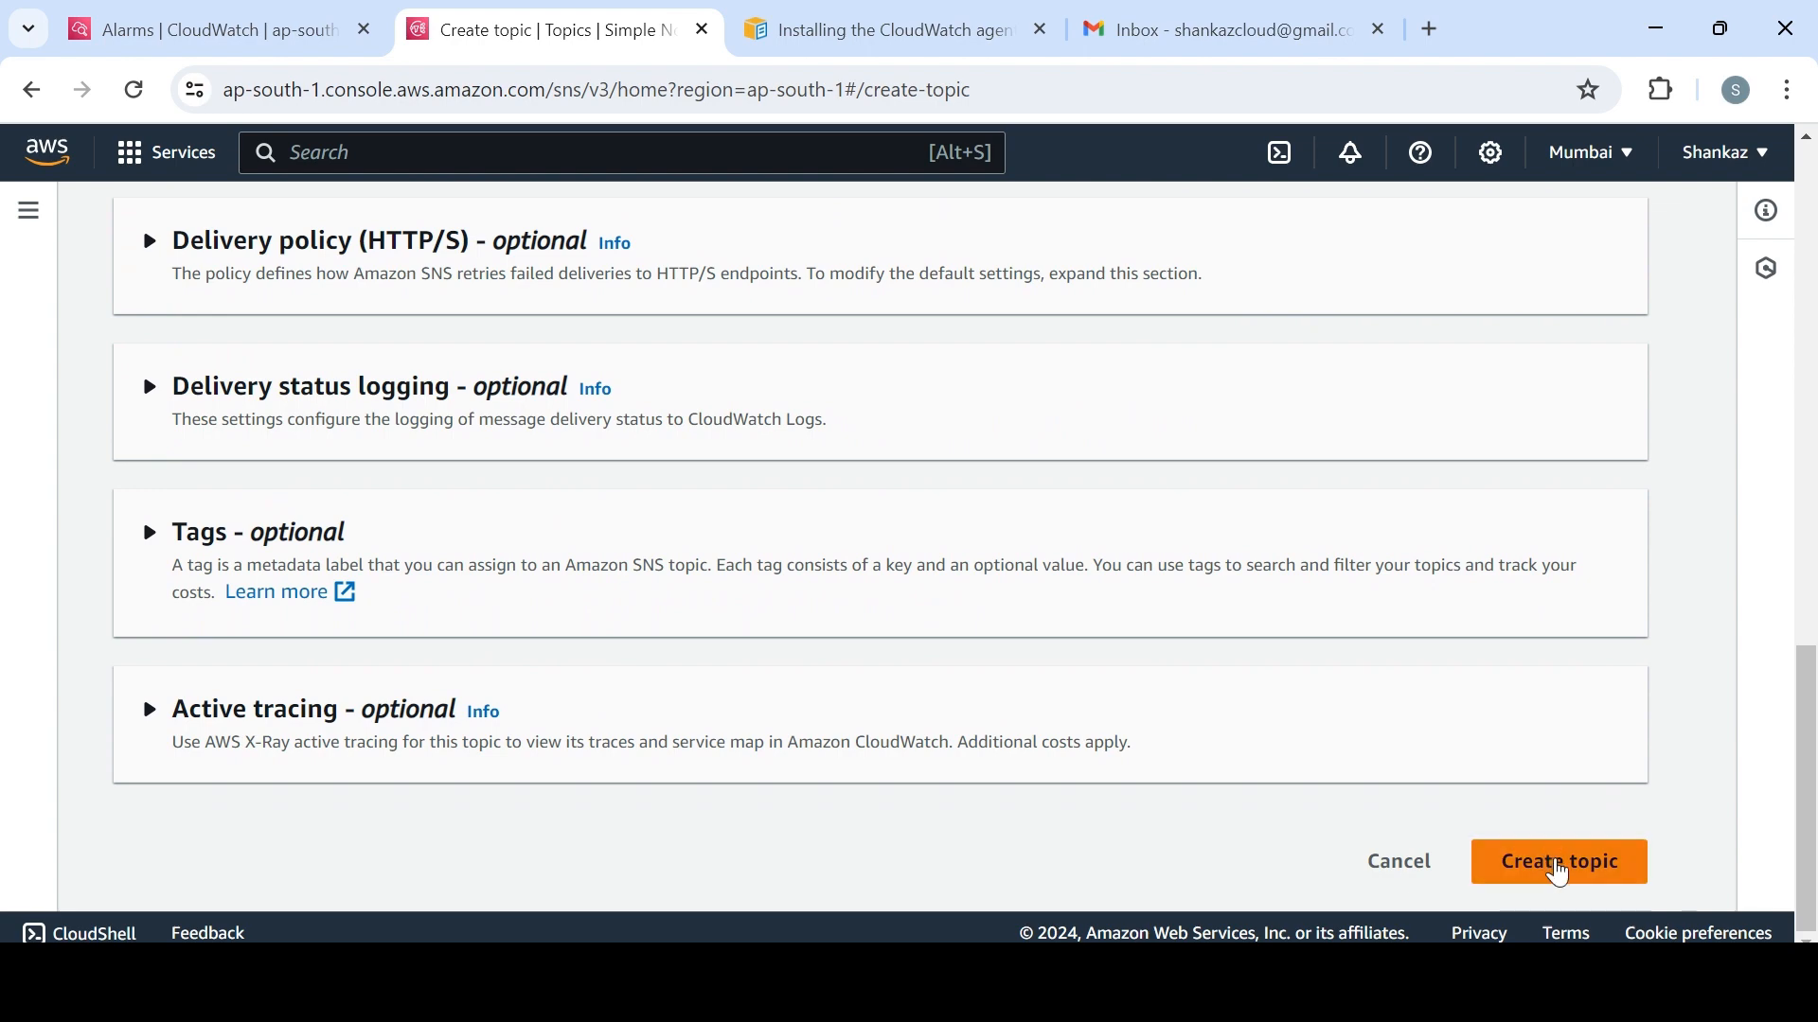
left_click(1560, 865)
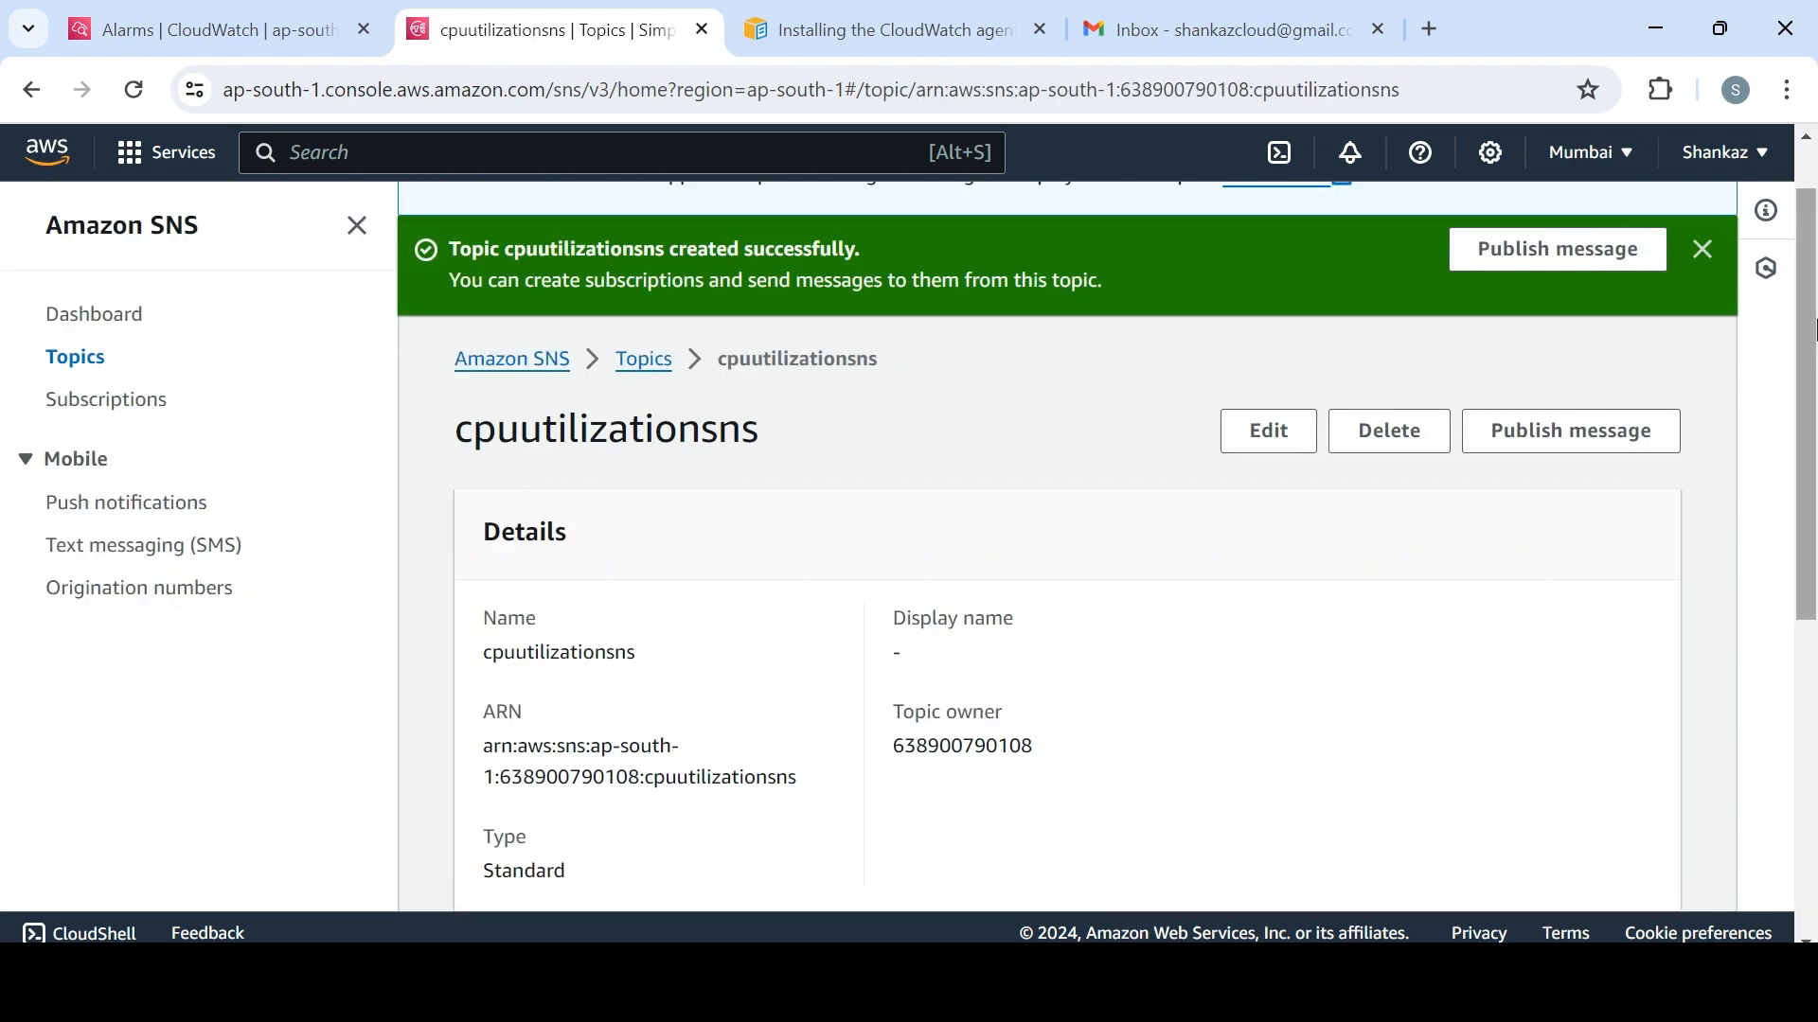
Start a subscription for the cpuutilizationsns topic and set its protocol to Email
left_click_drag(1810, 331, 1813, 606)
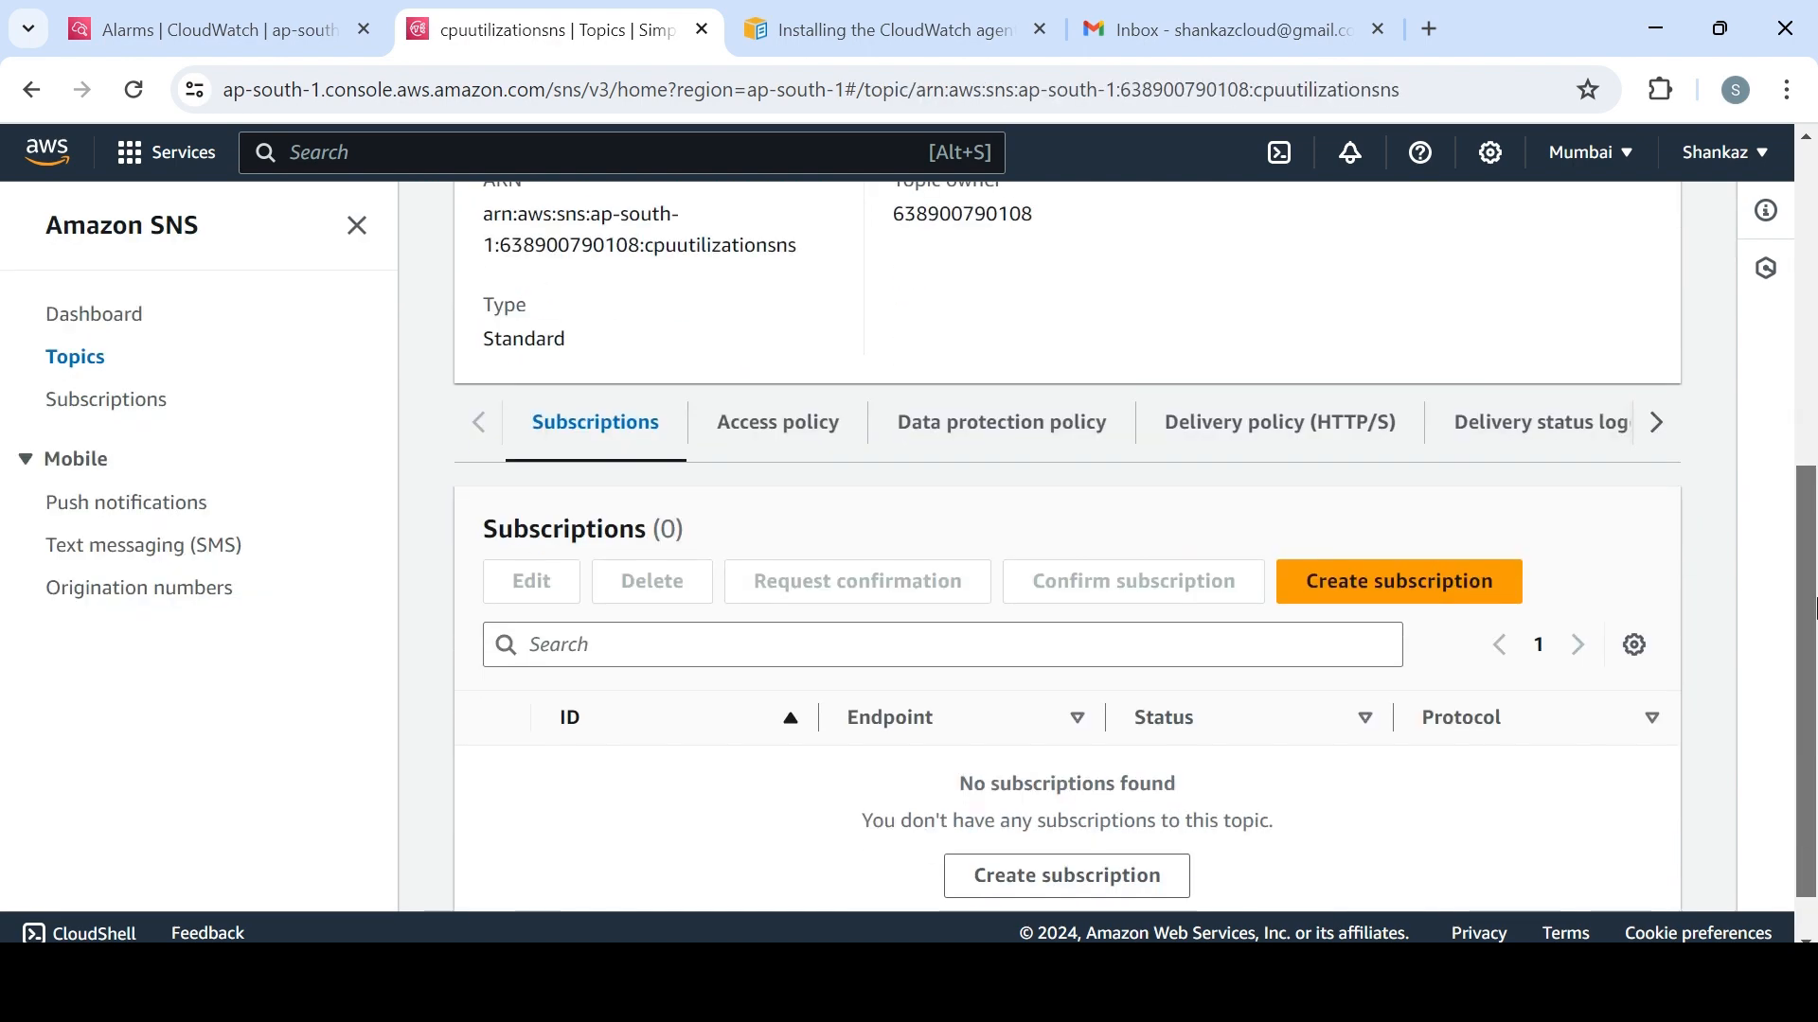
left_click(1378, 599)
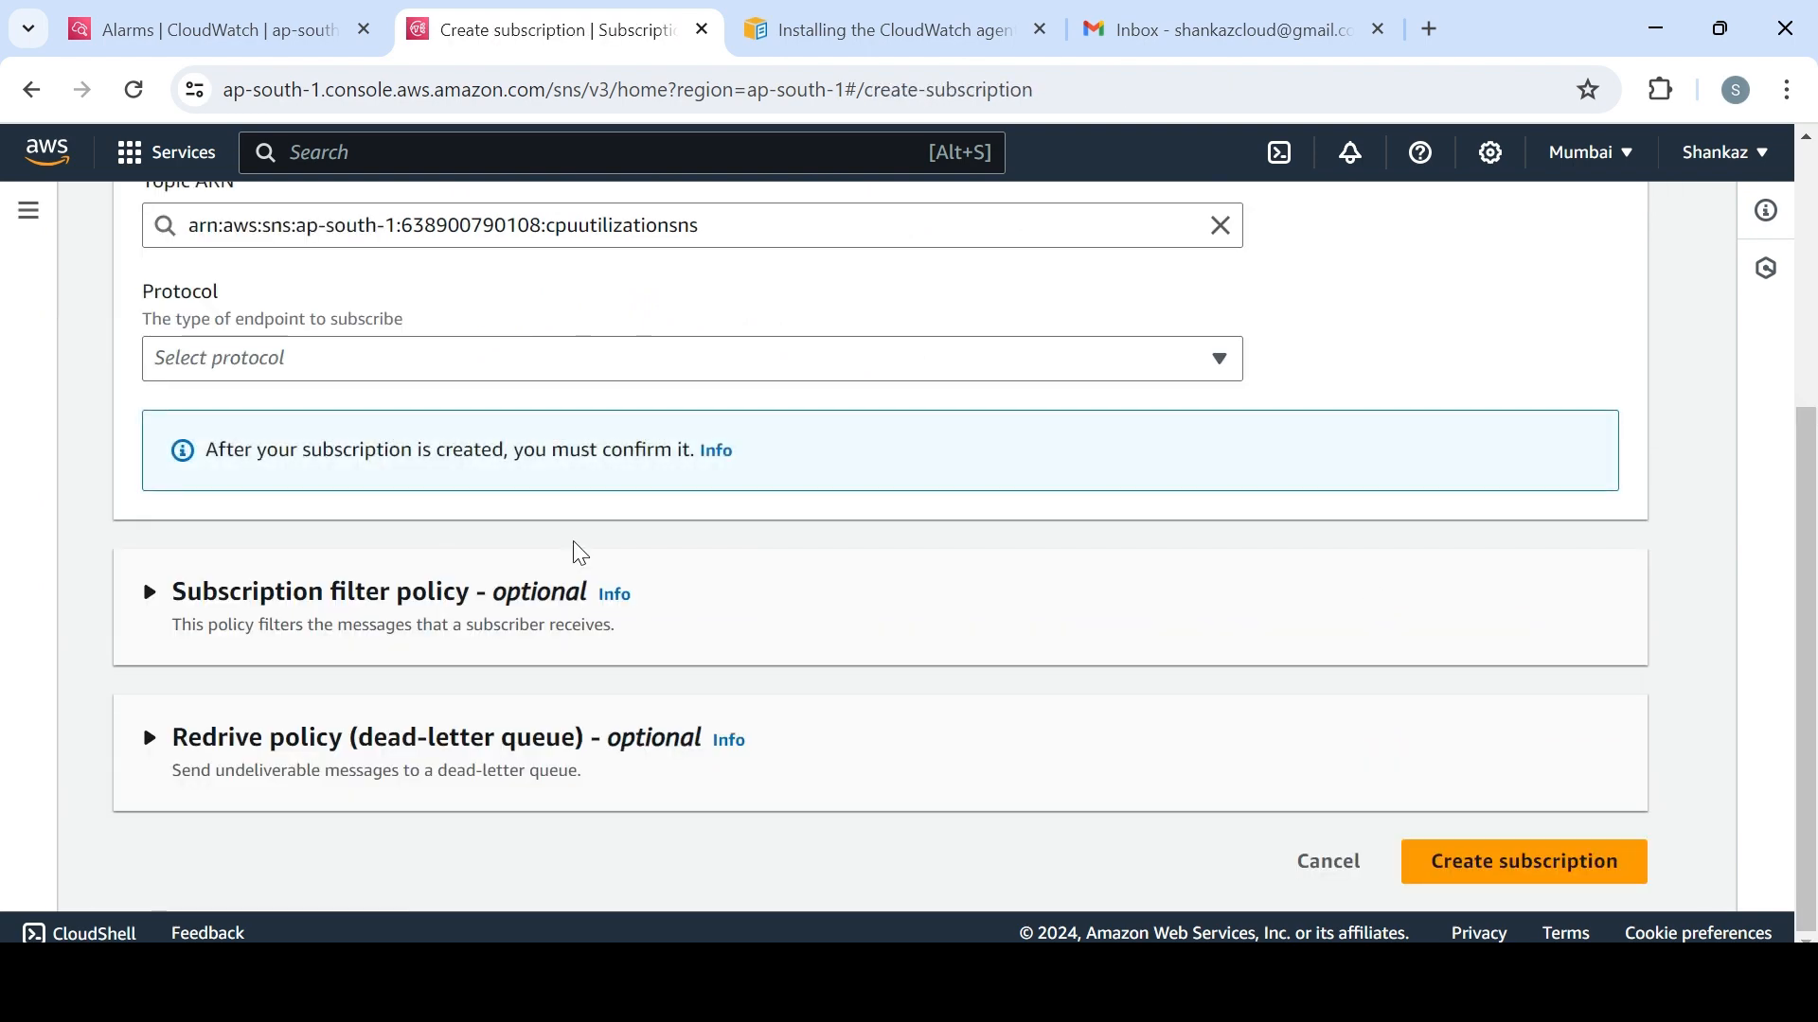
left_click_drag(1812, 546, 1813, 237)
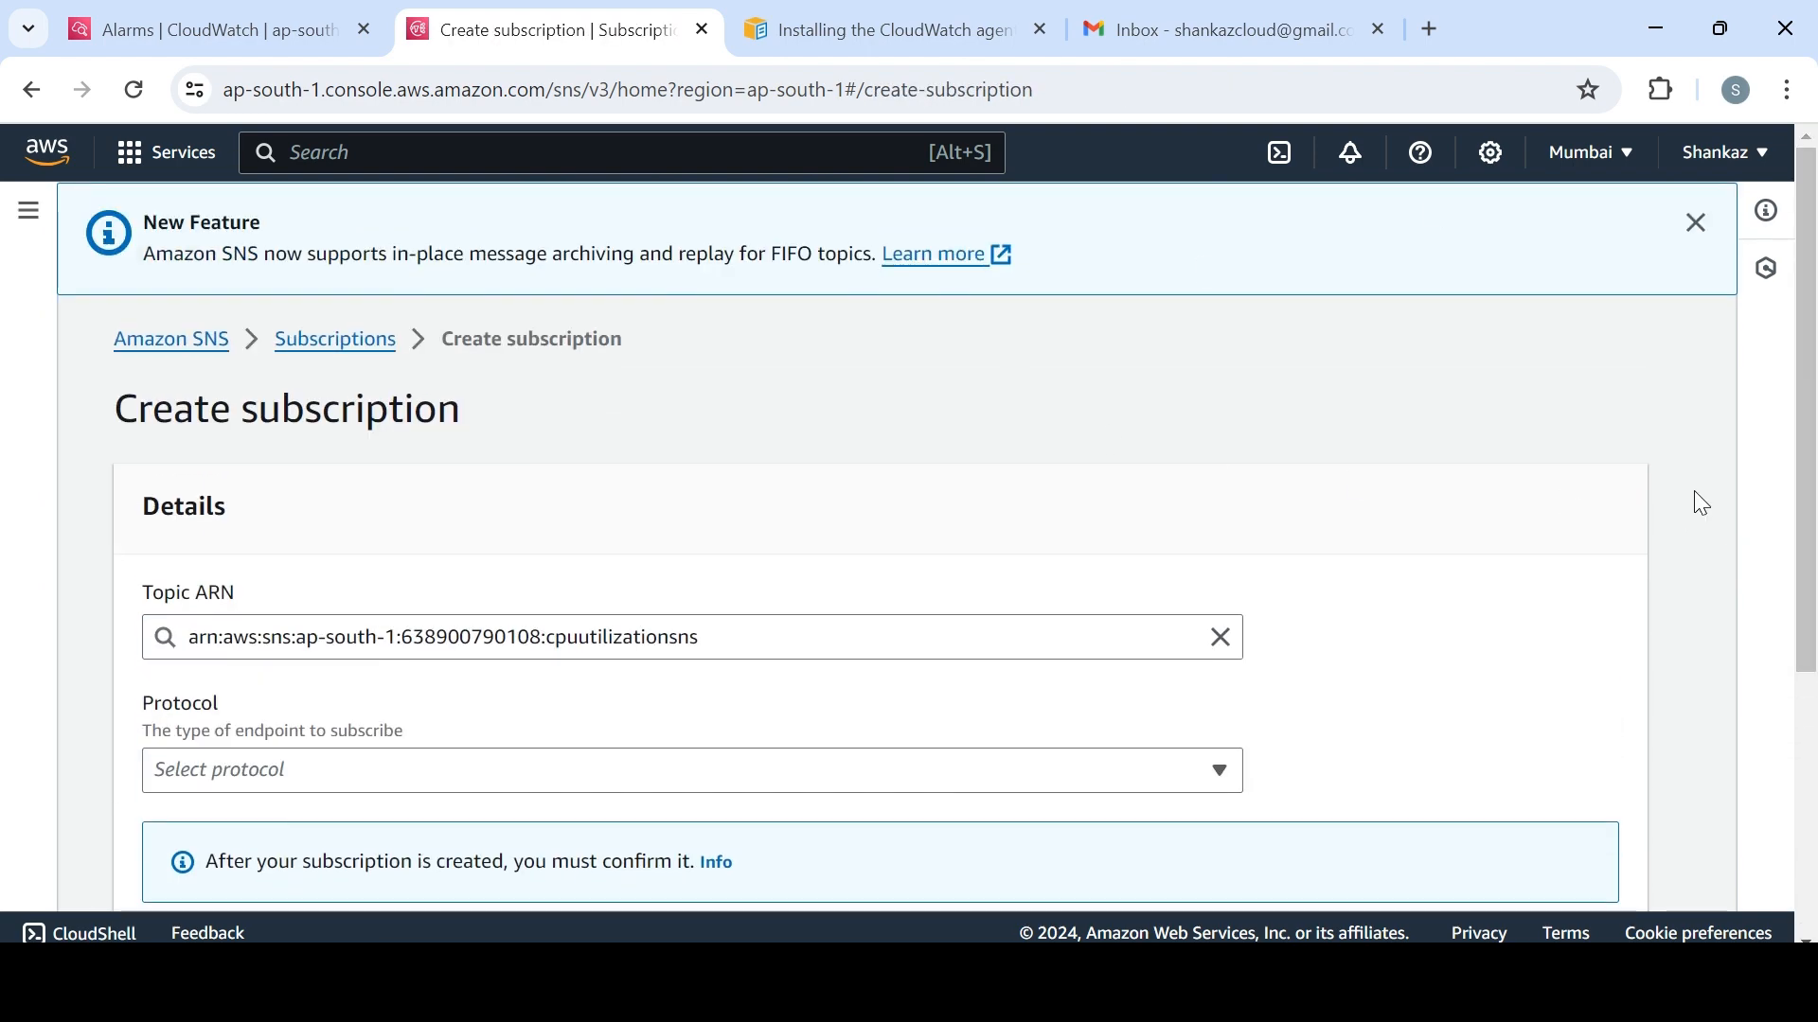
left_click_drag(1815, 453, 1816, 512)
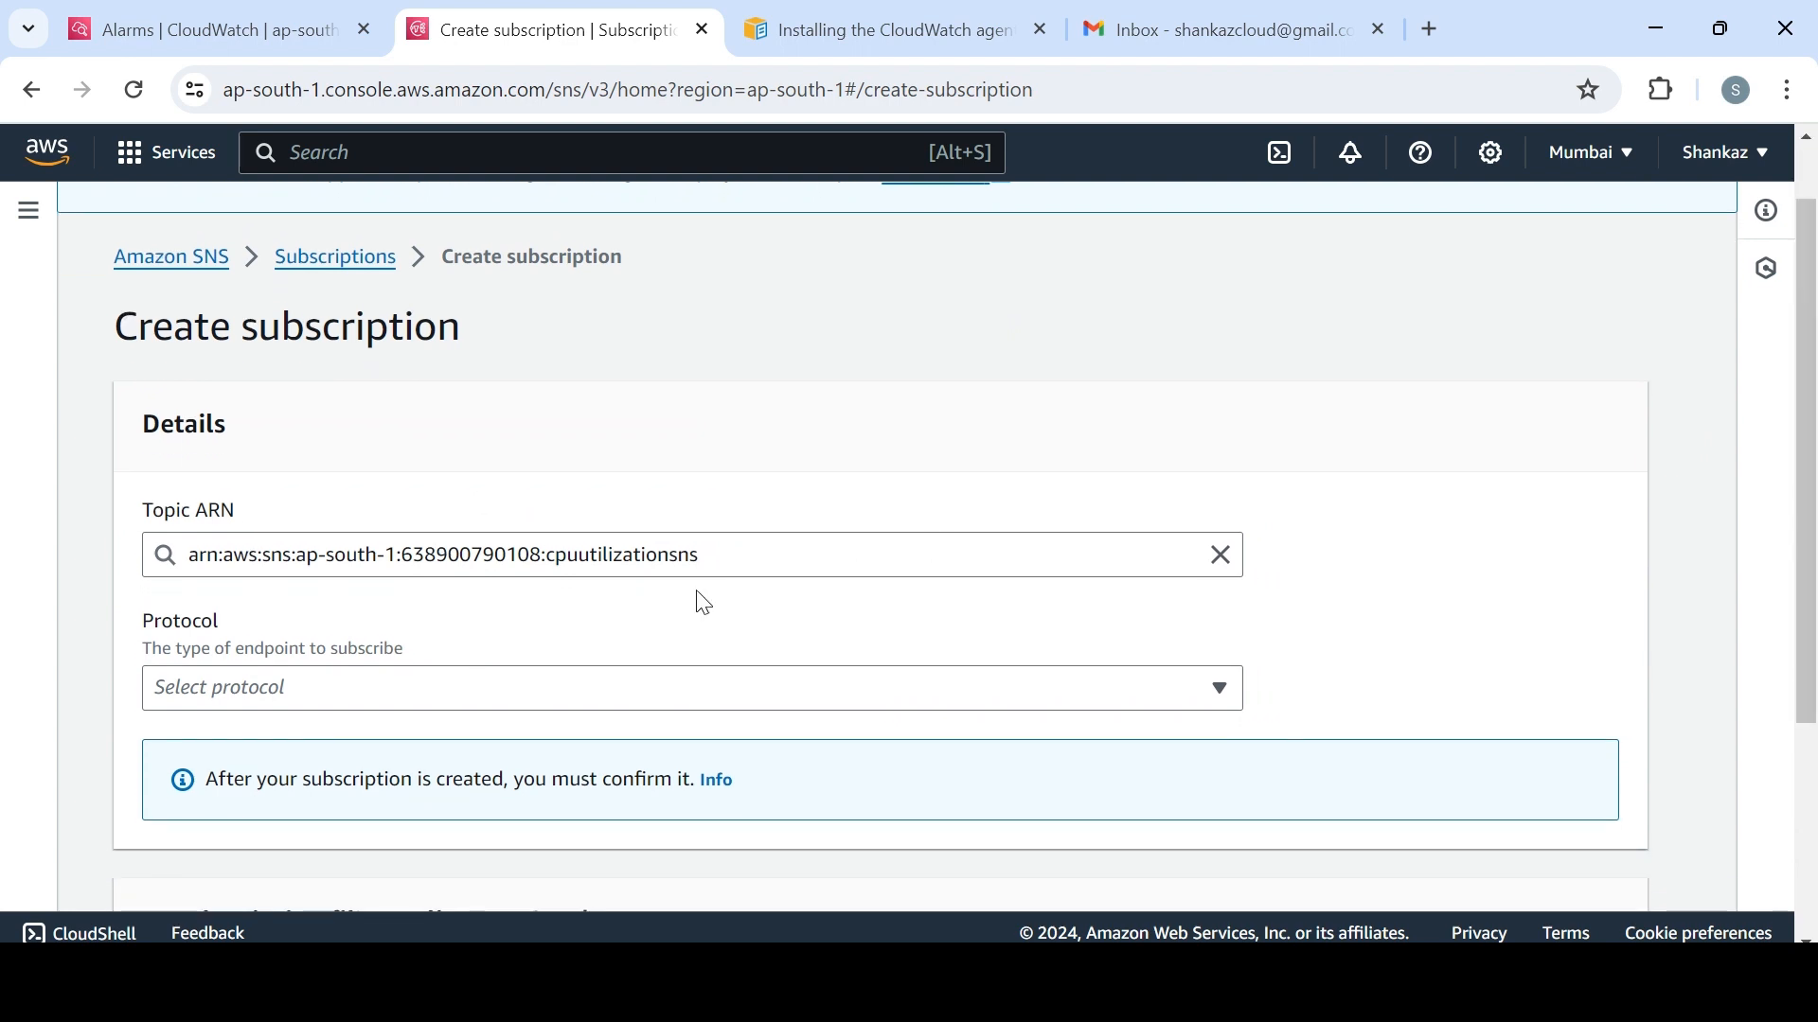
left_click(513, 707)
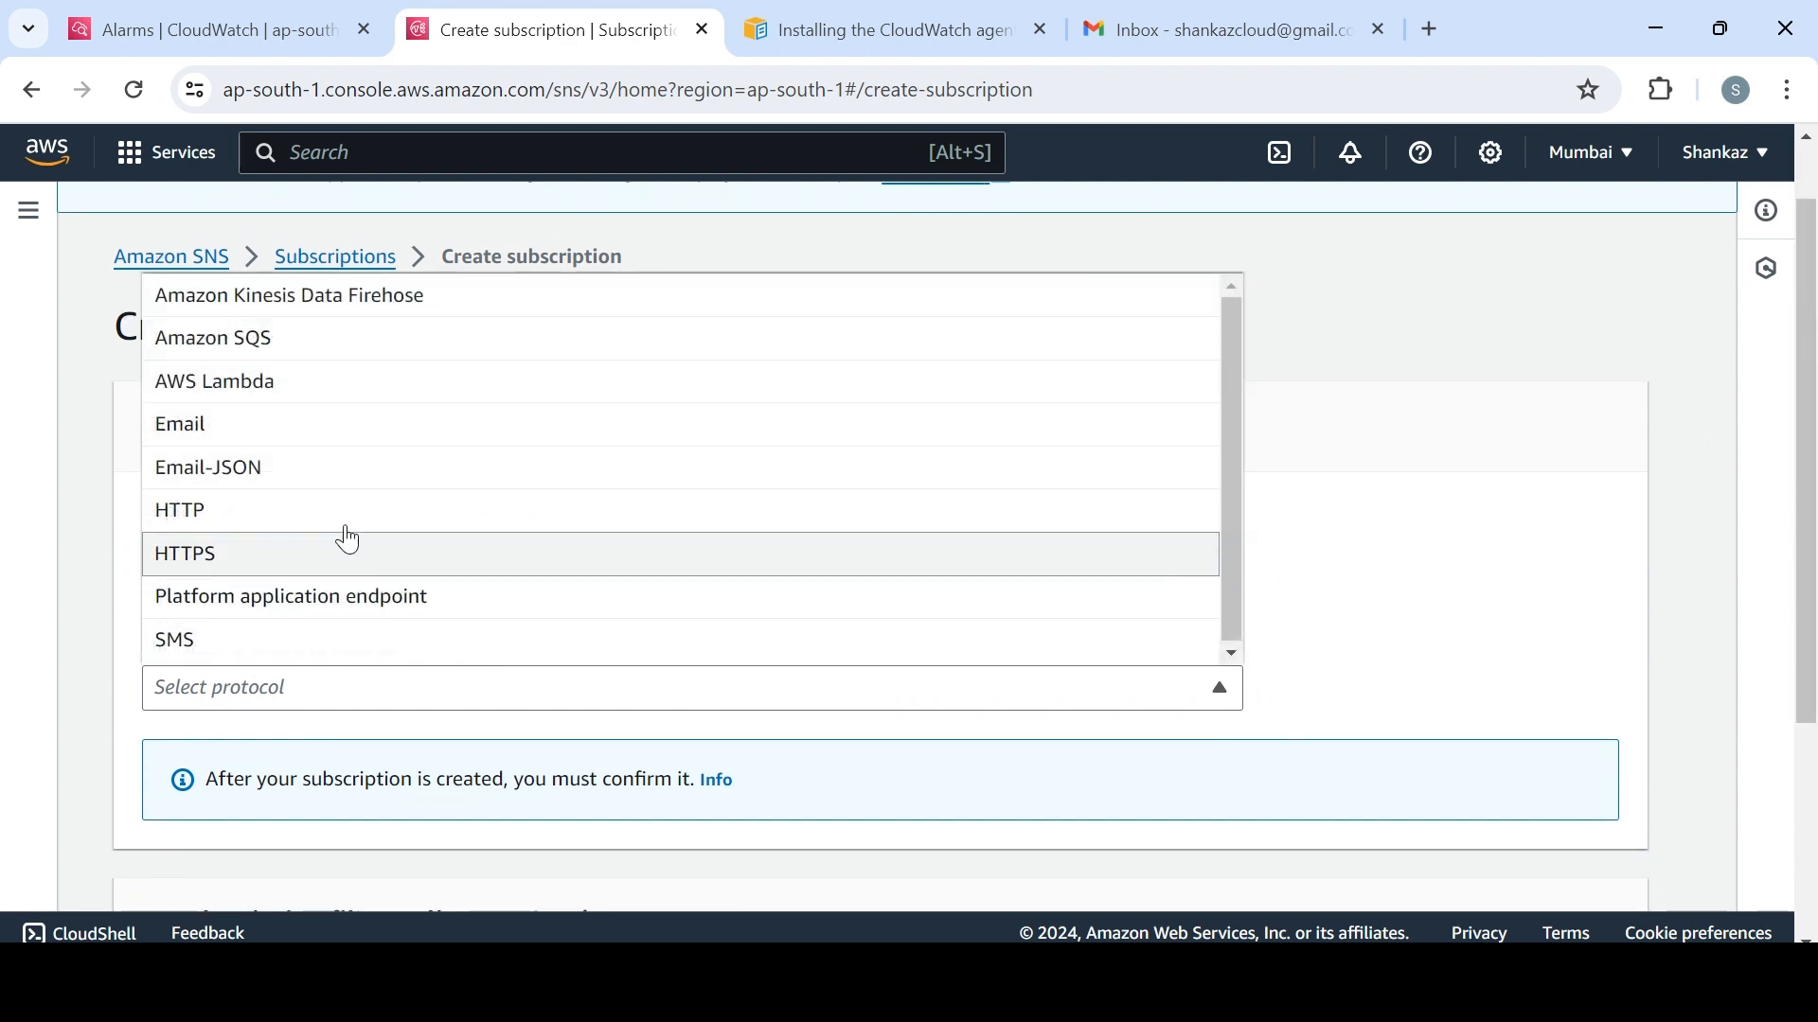
left_click(325, 444)
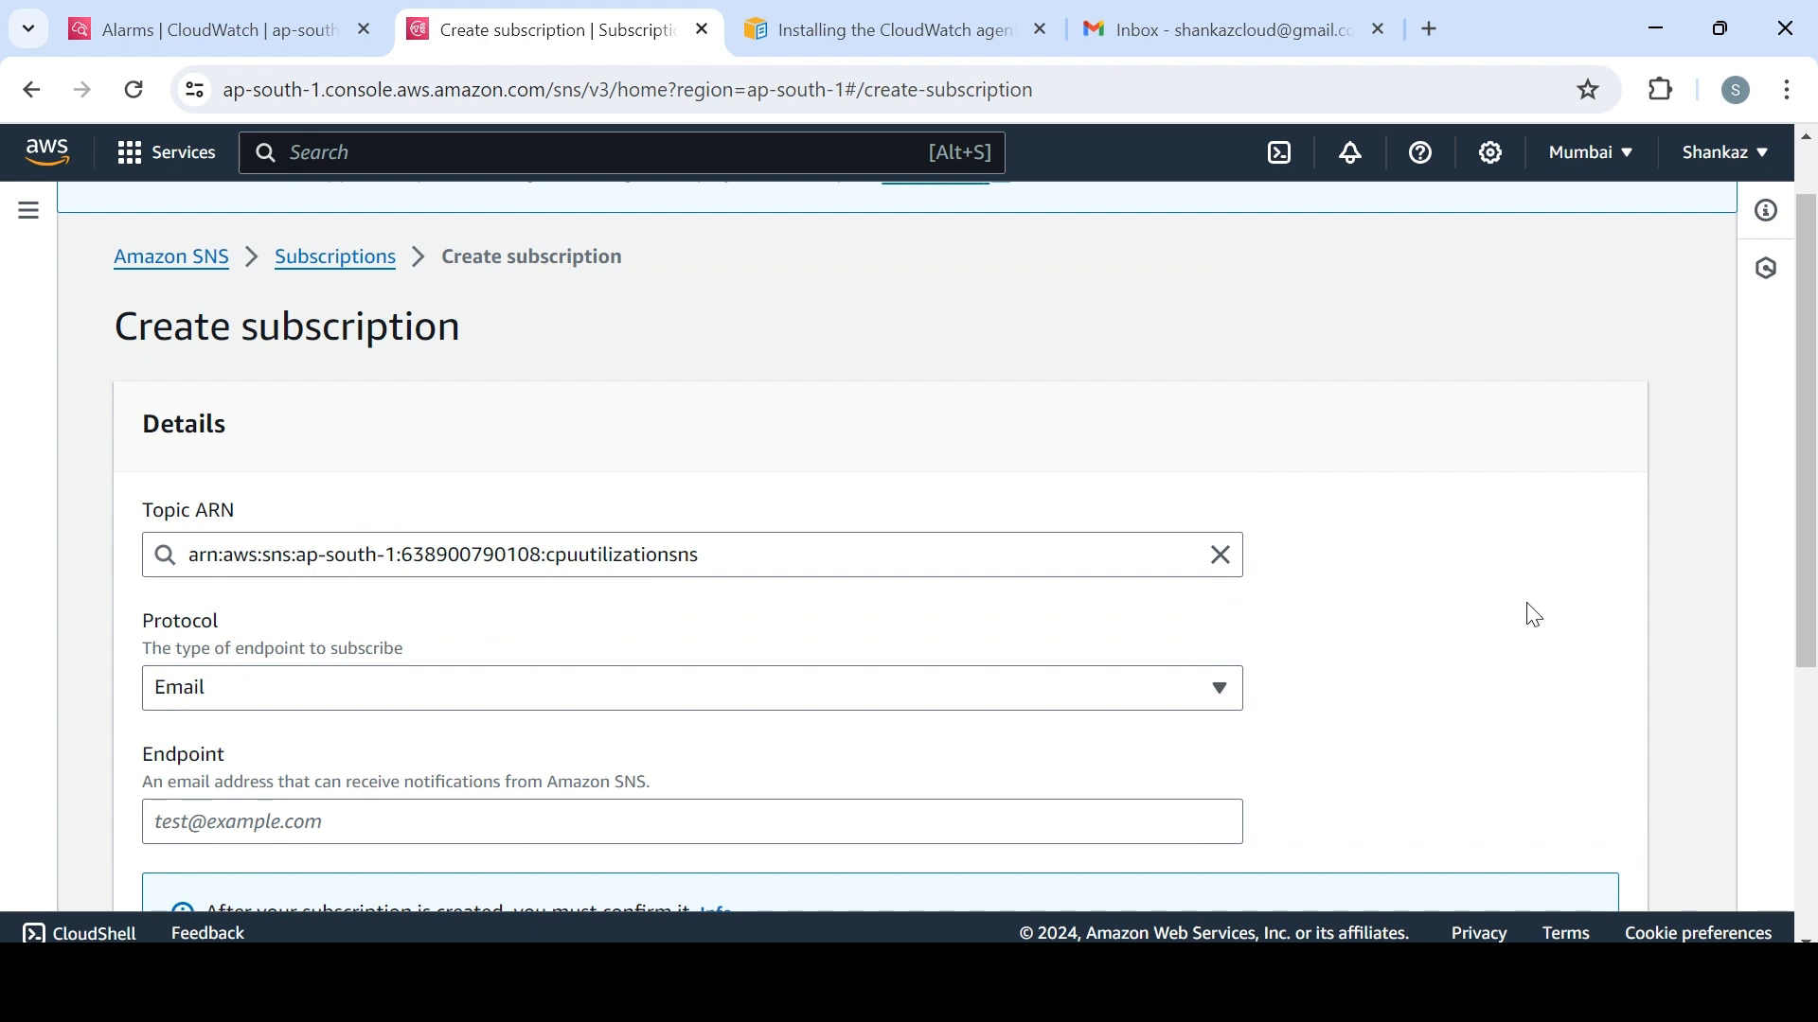
Enter the subscriber's email address as the endpoint and create the subscription, leaving the optional policies unset
left_click_drag(1816, 493, 1815, 589)
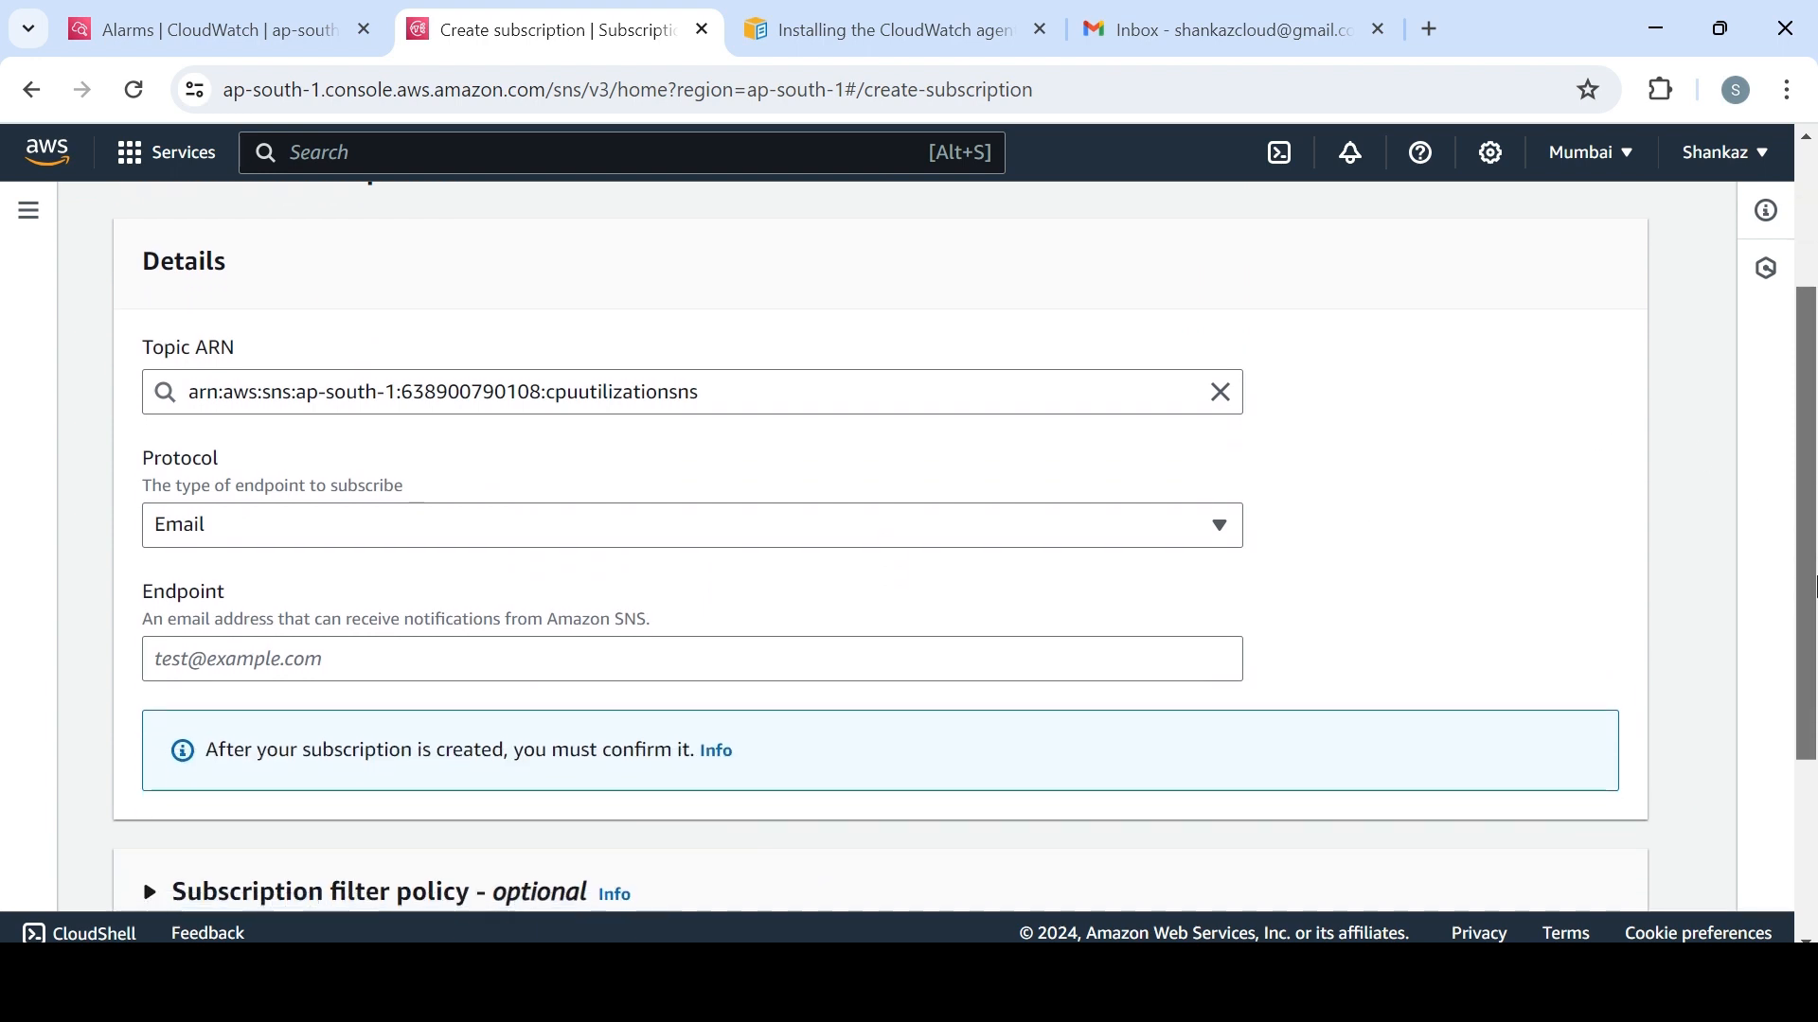
left_click(264, 654)
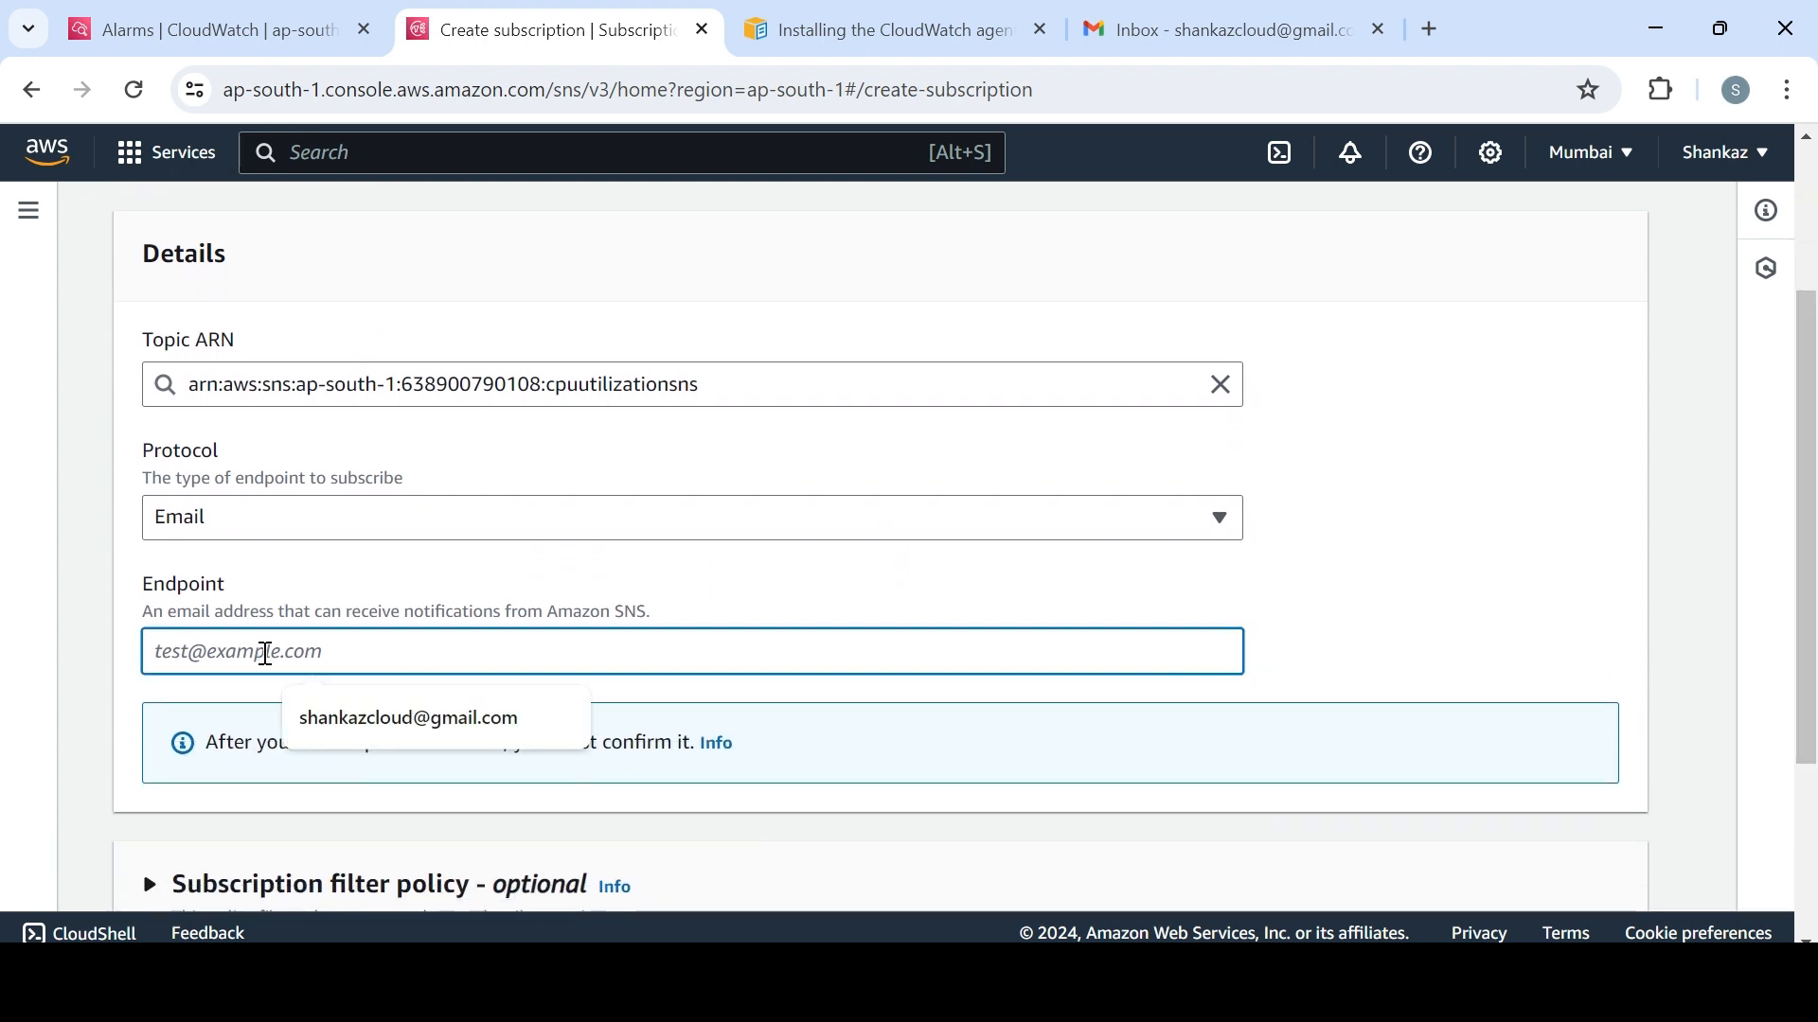
left_click(426, 723)
left_click_drag(1816, 545, 1816, 715)
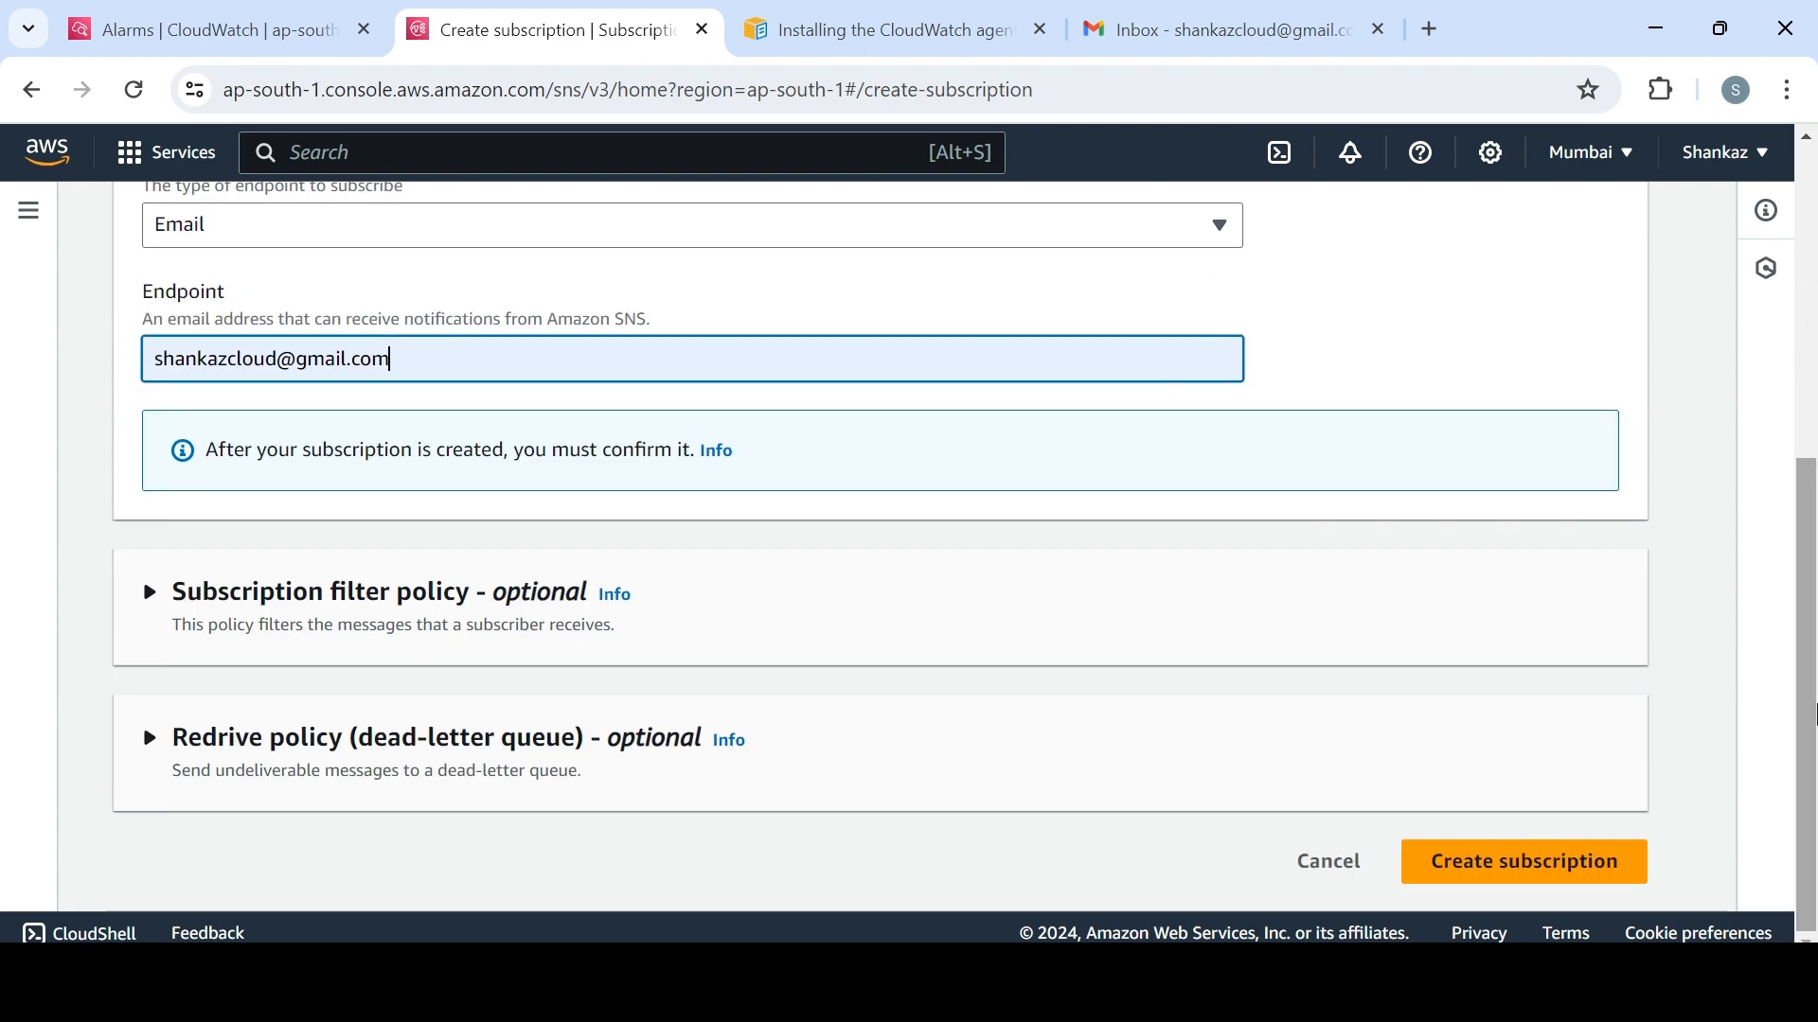
left_click(1522, 873)
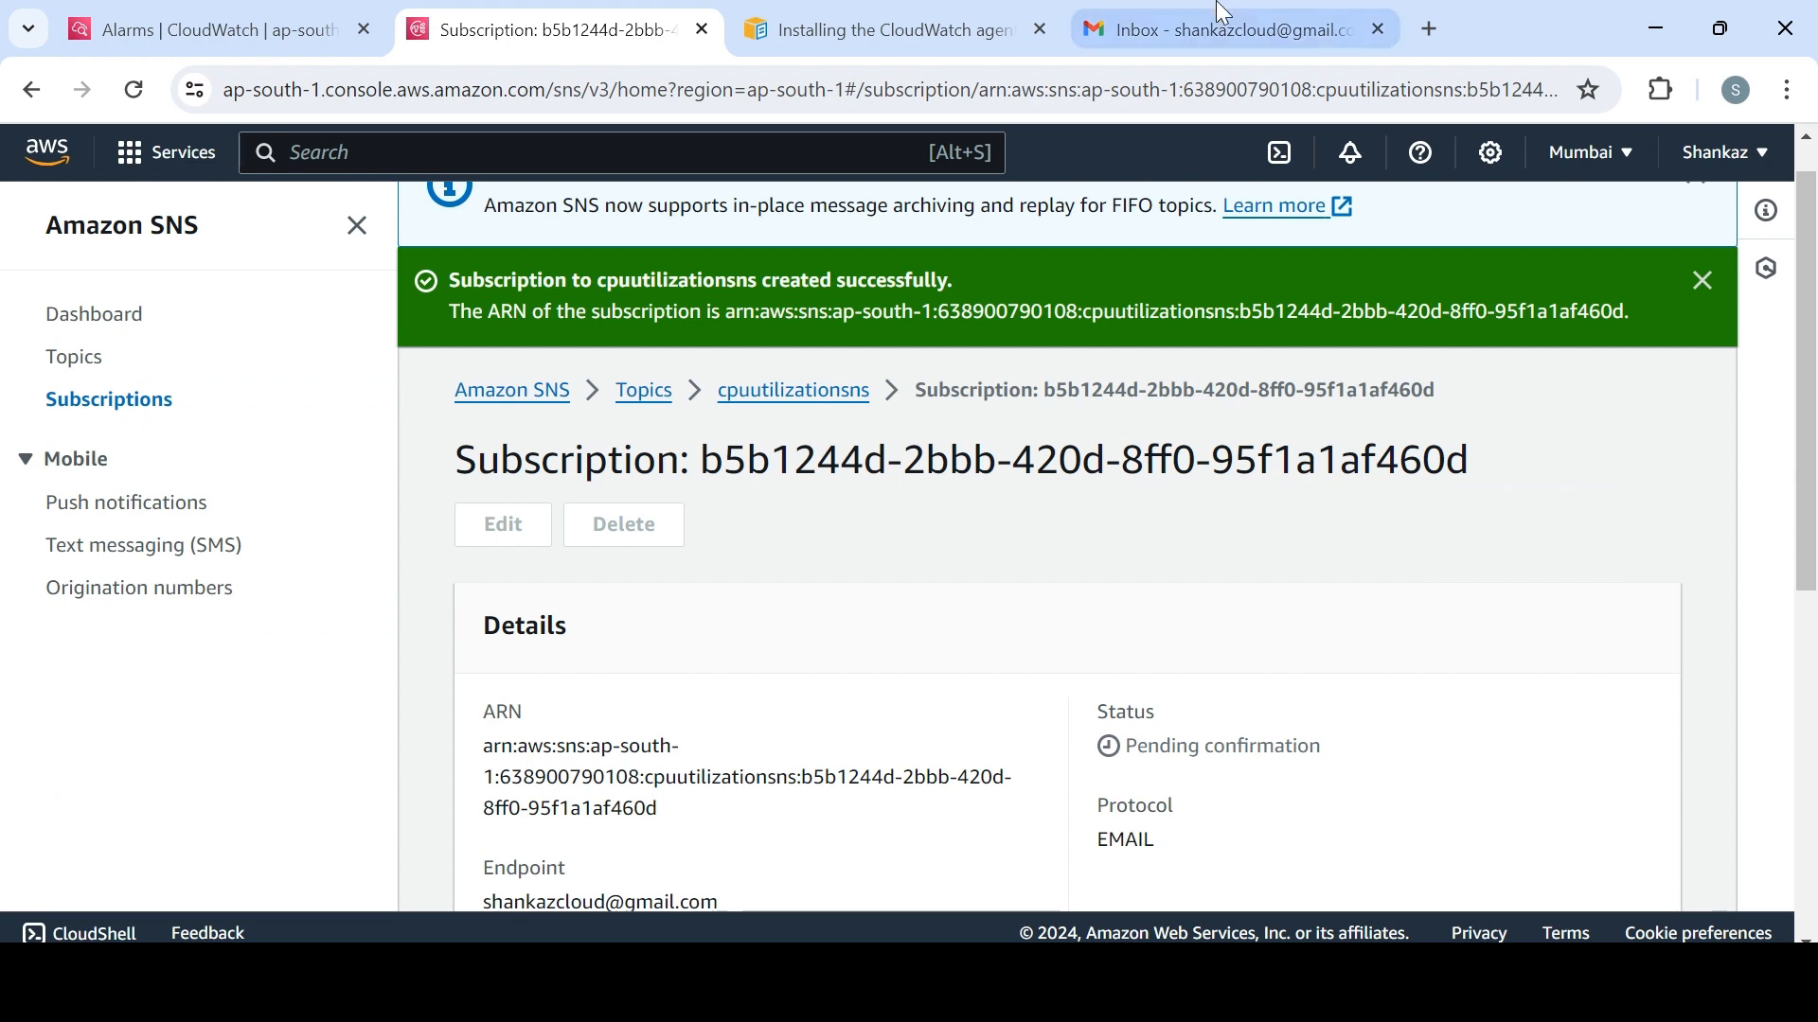
Switch to Gmail, confirm the subscription from the AWS Notification - Subscription Confirmation email, and return to the inbox
left_click(1212, 40)
left_click(489, 254)
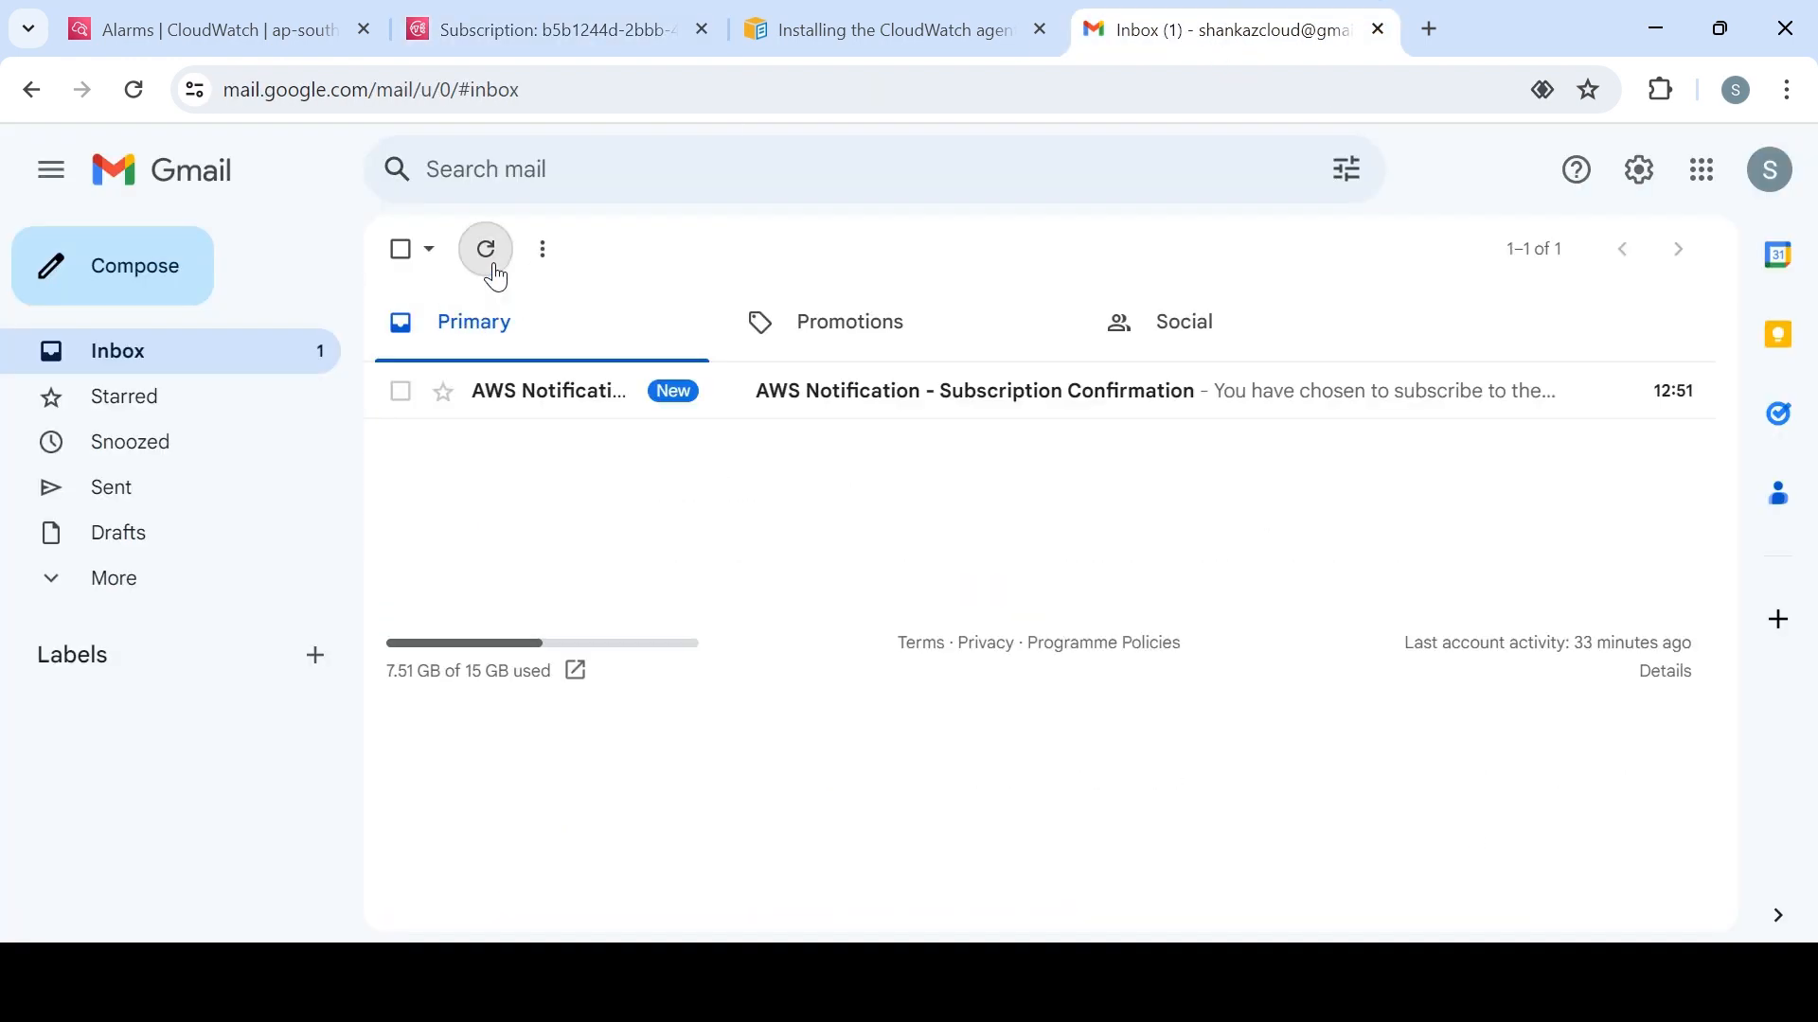
left_click(918, 409)
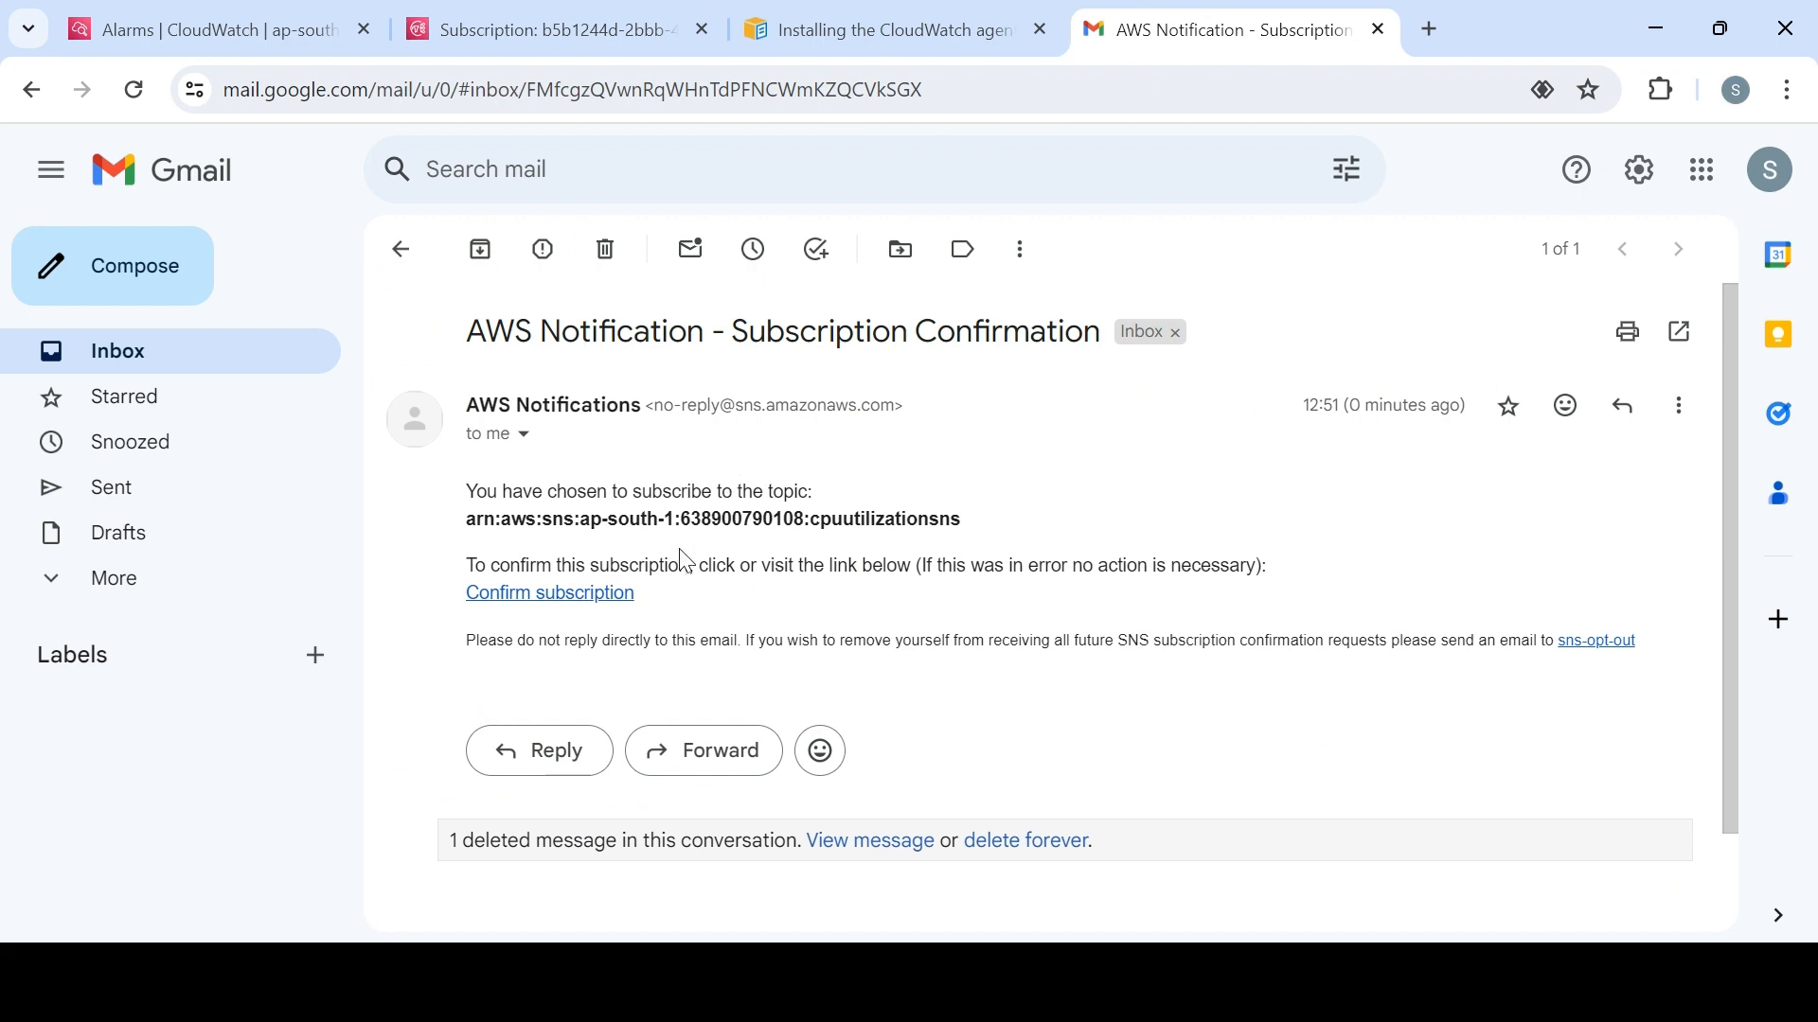
left_click(583, 594)
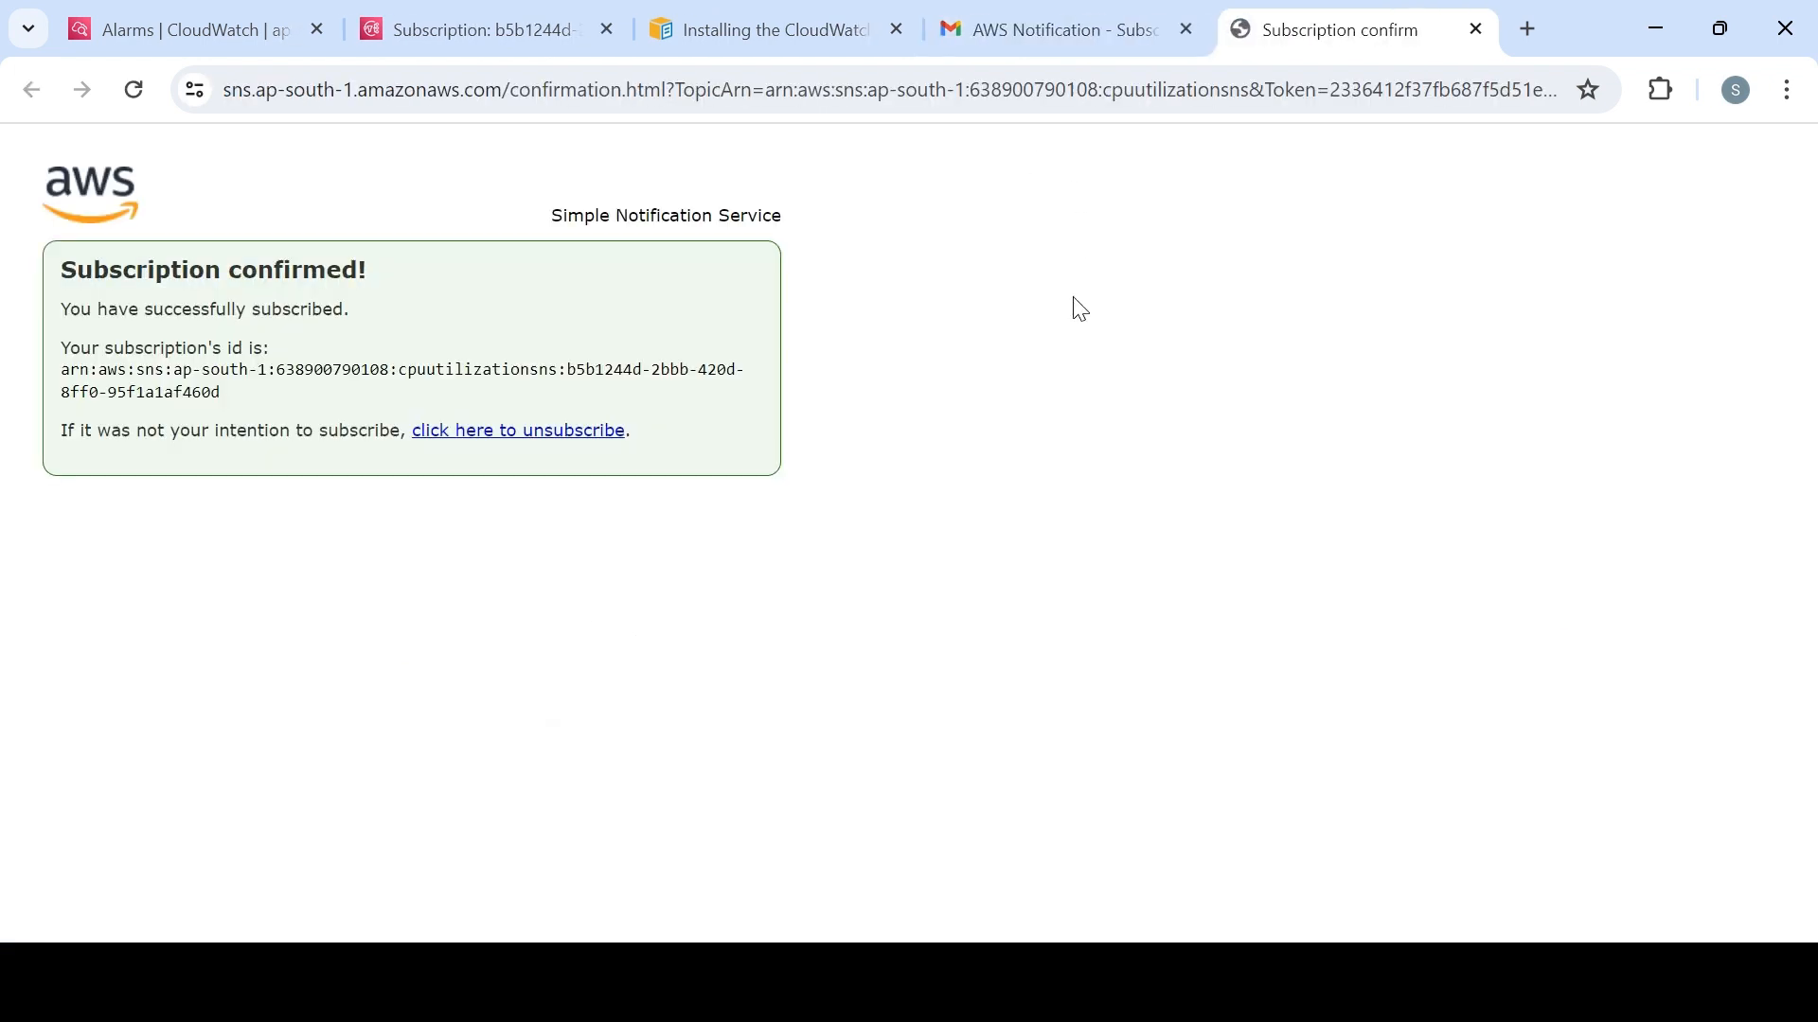
left_click(1475, 32)
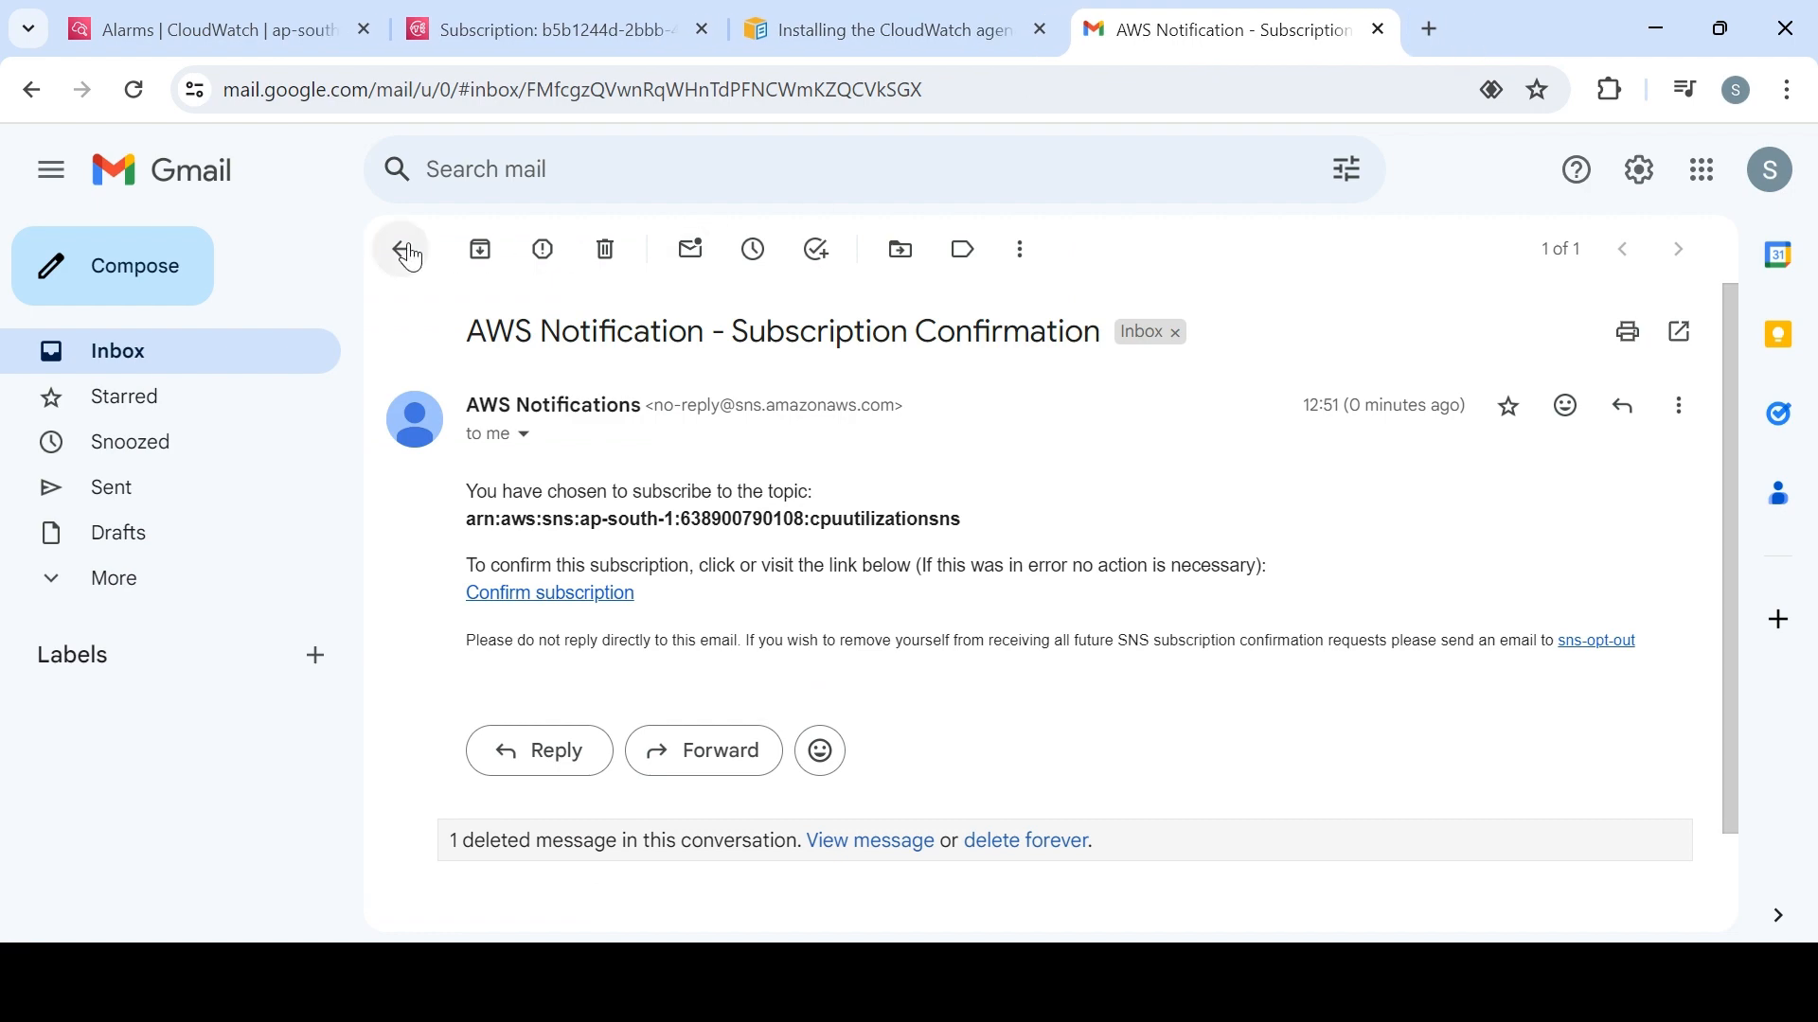
left_click(404, 251)
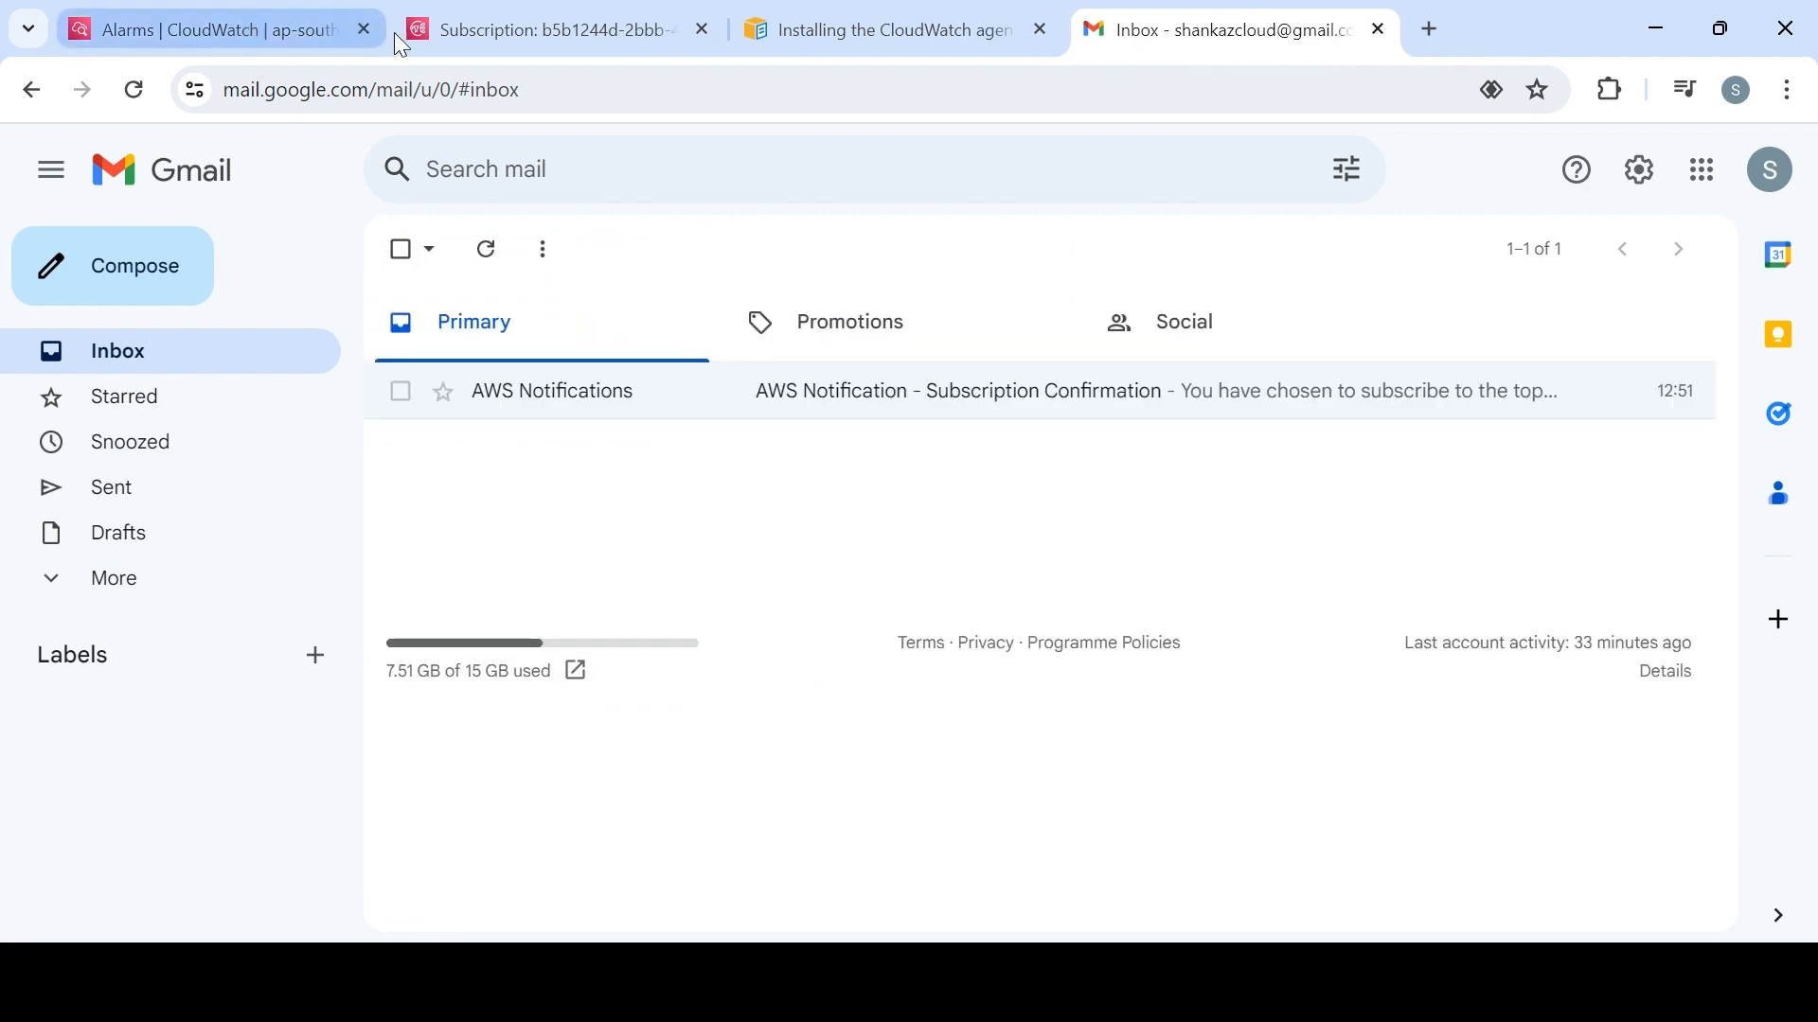
Return to the SNS subscription page and reload it to check the subscription's status
left_click(544, 31)
scroll(1813, 519, "down", 7)
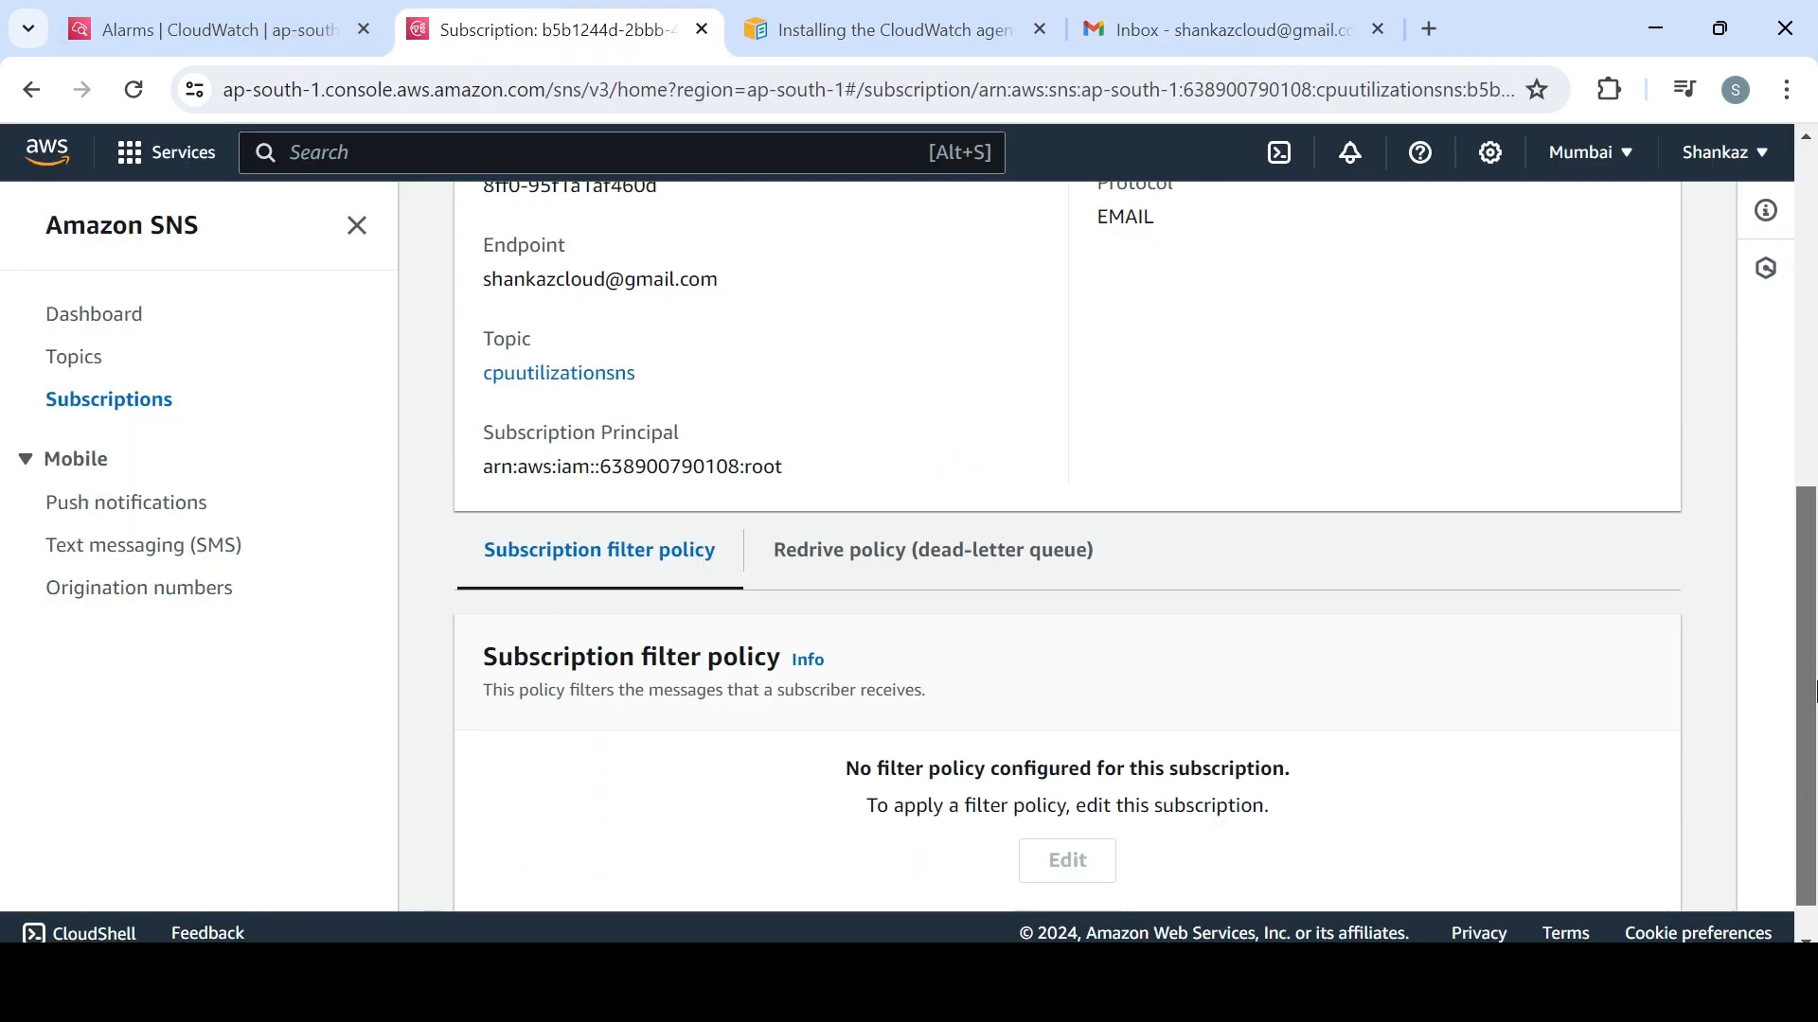
scroll(1813, 518, "up", 7)
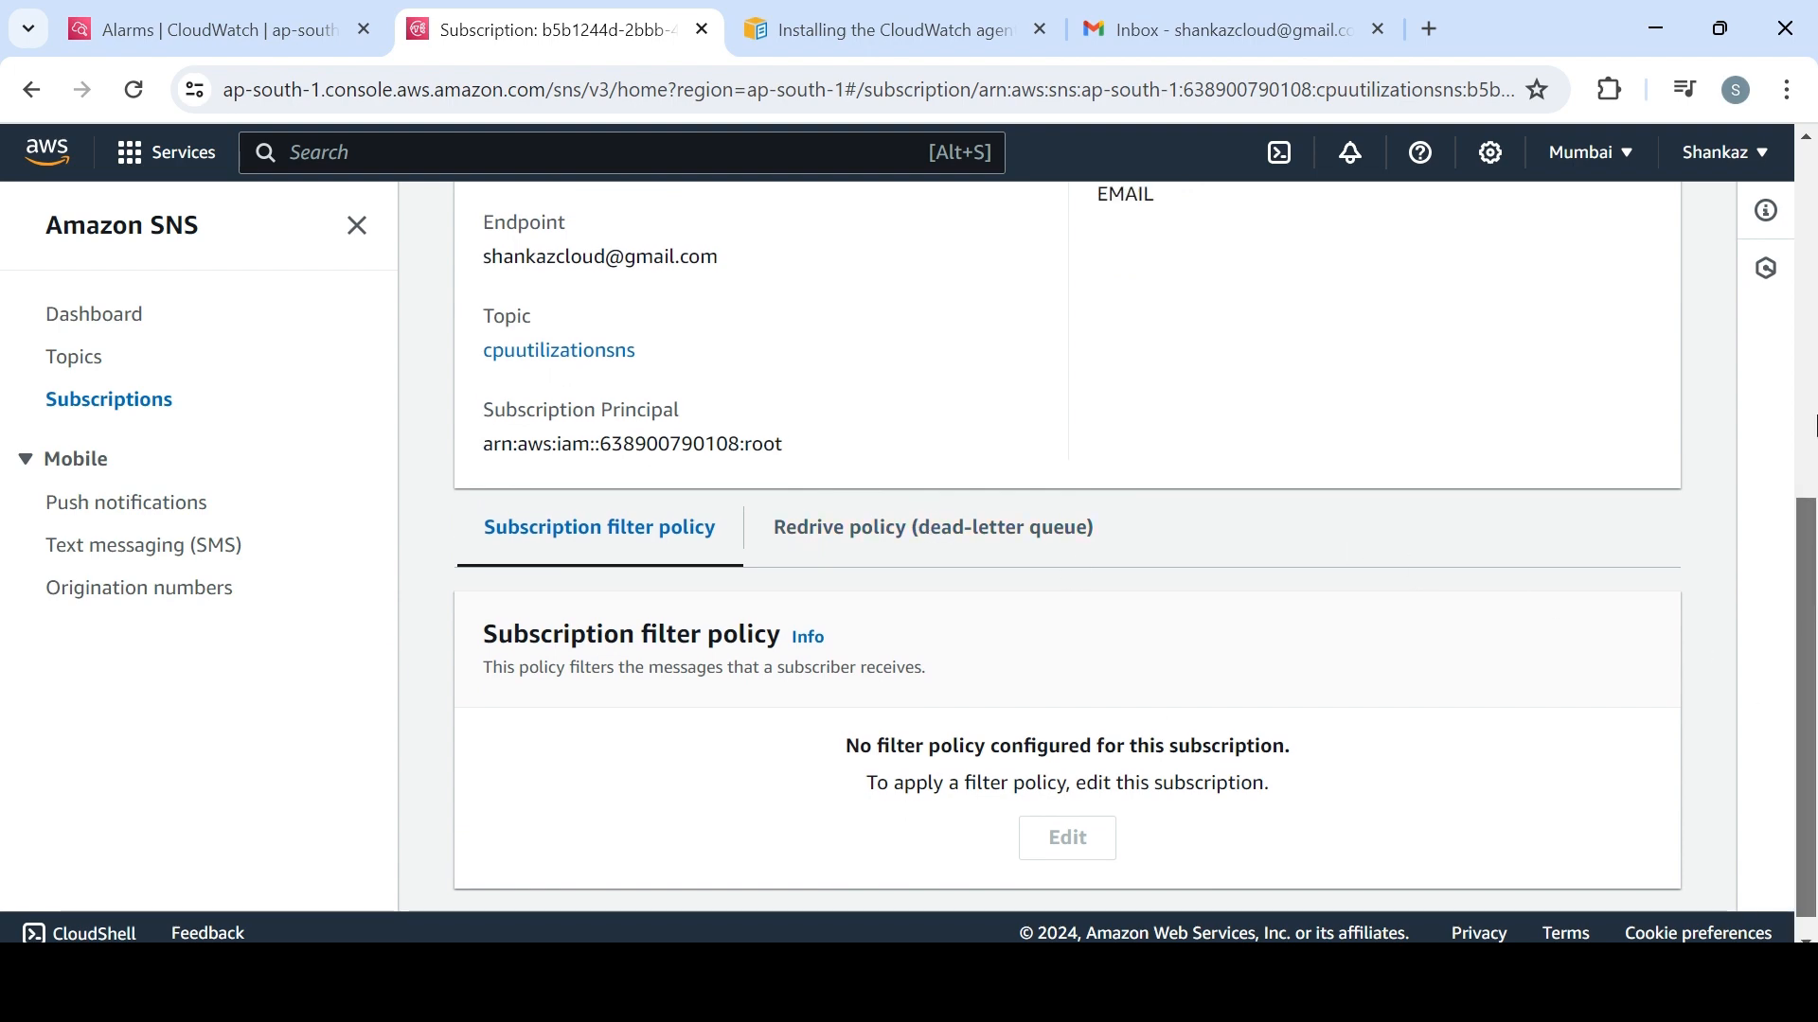
left_click_drag(1128, 775, 1321, 774)
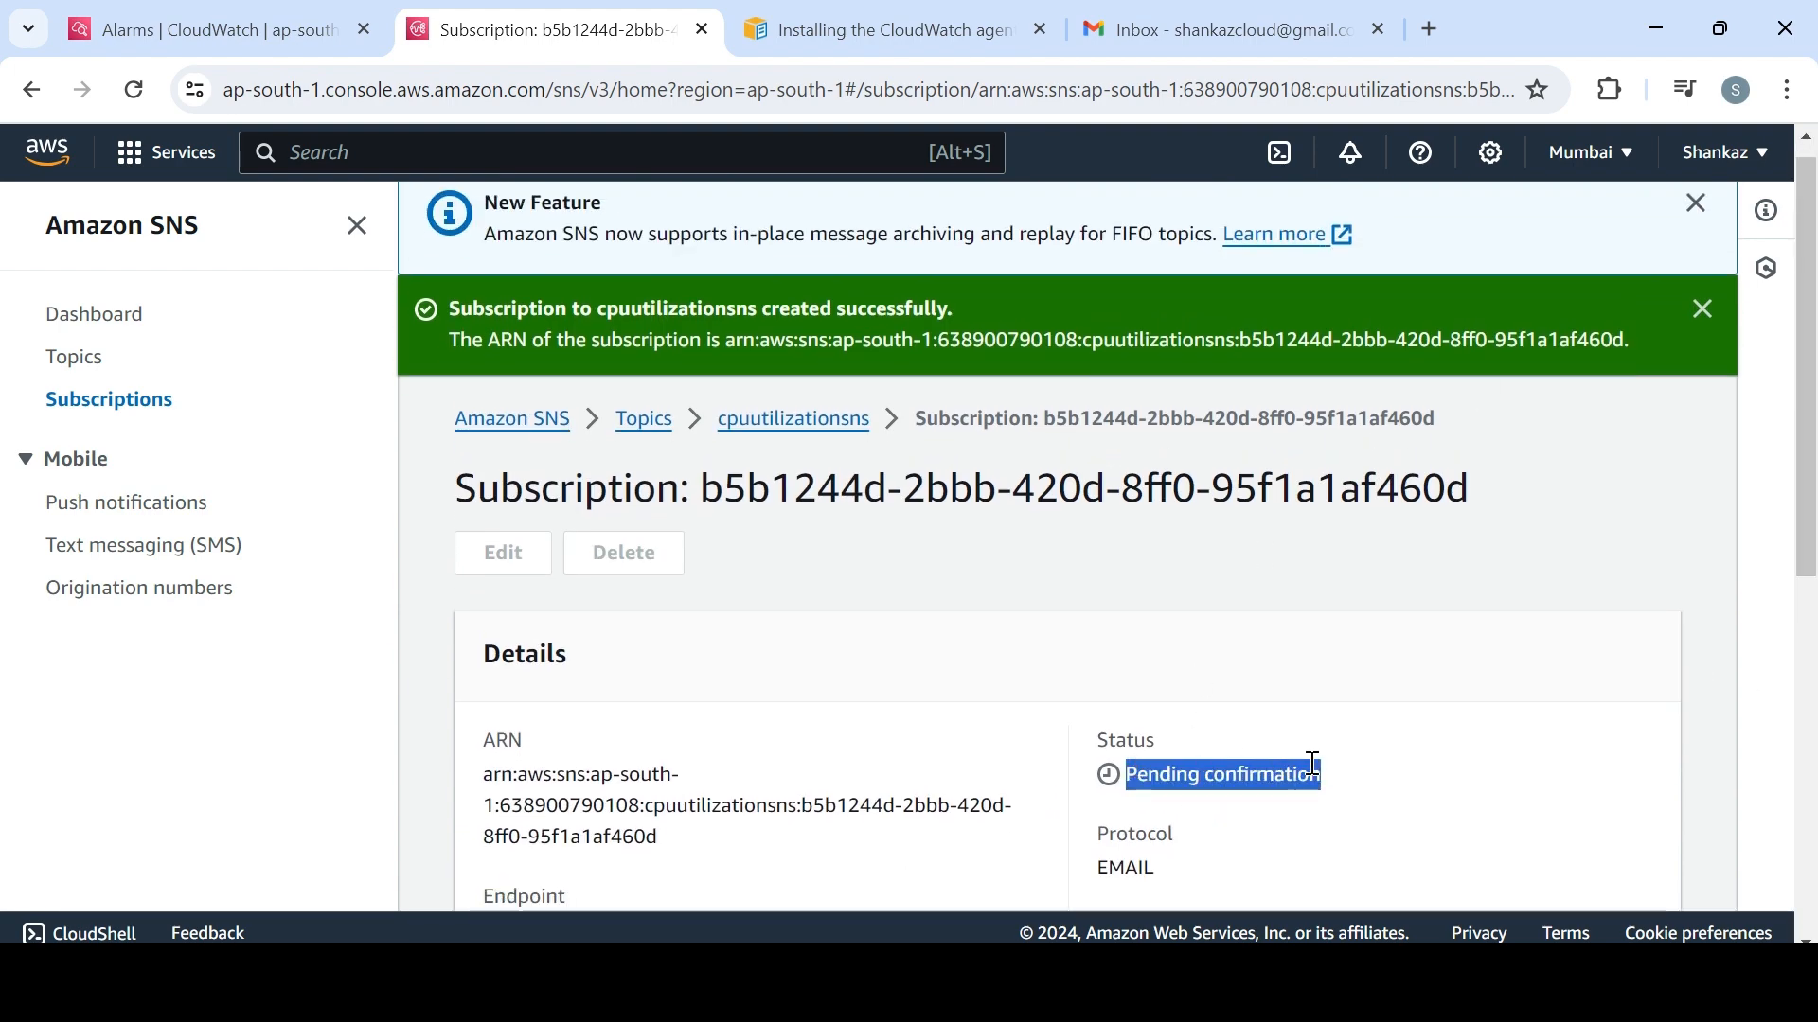
left_click(140, 95)
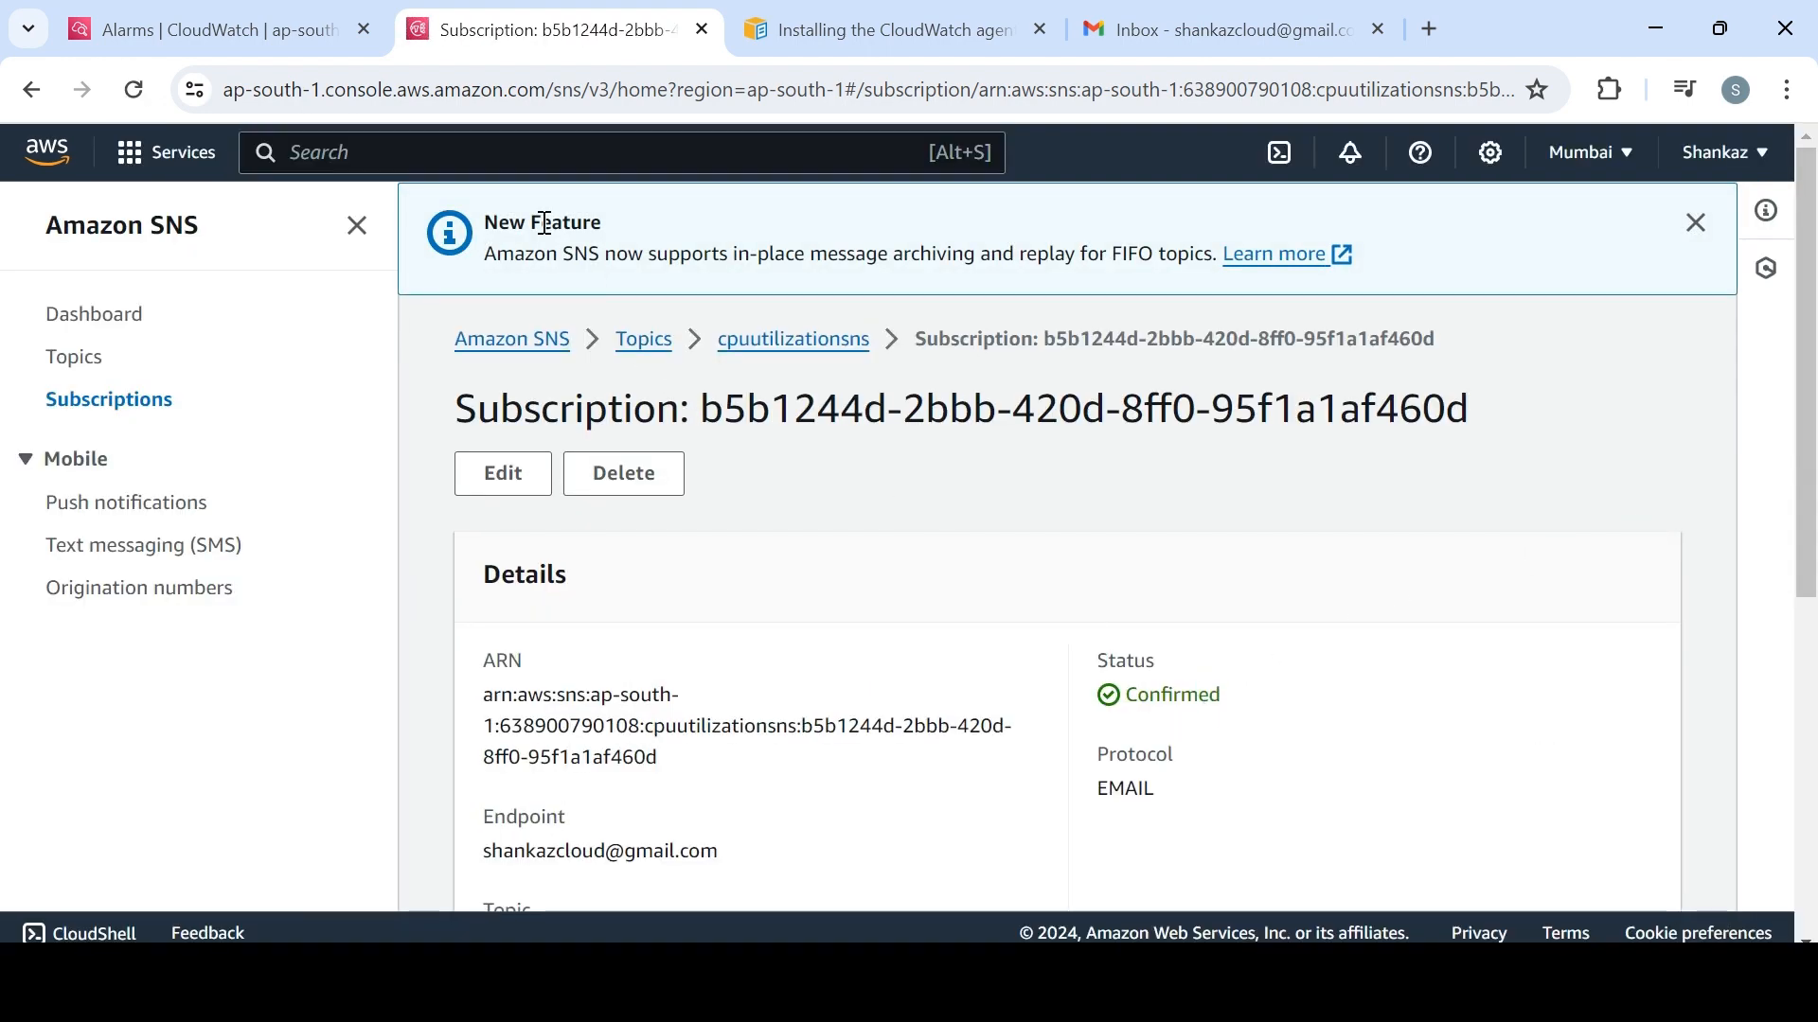
Switch to CloudWatch Alarms, start a new alarm and open the metric selection
left_click(268, 31)
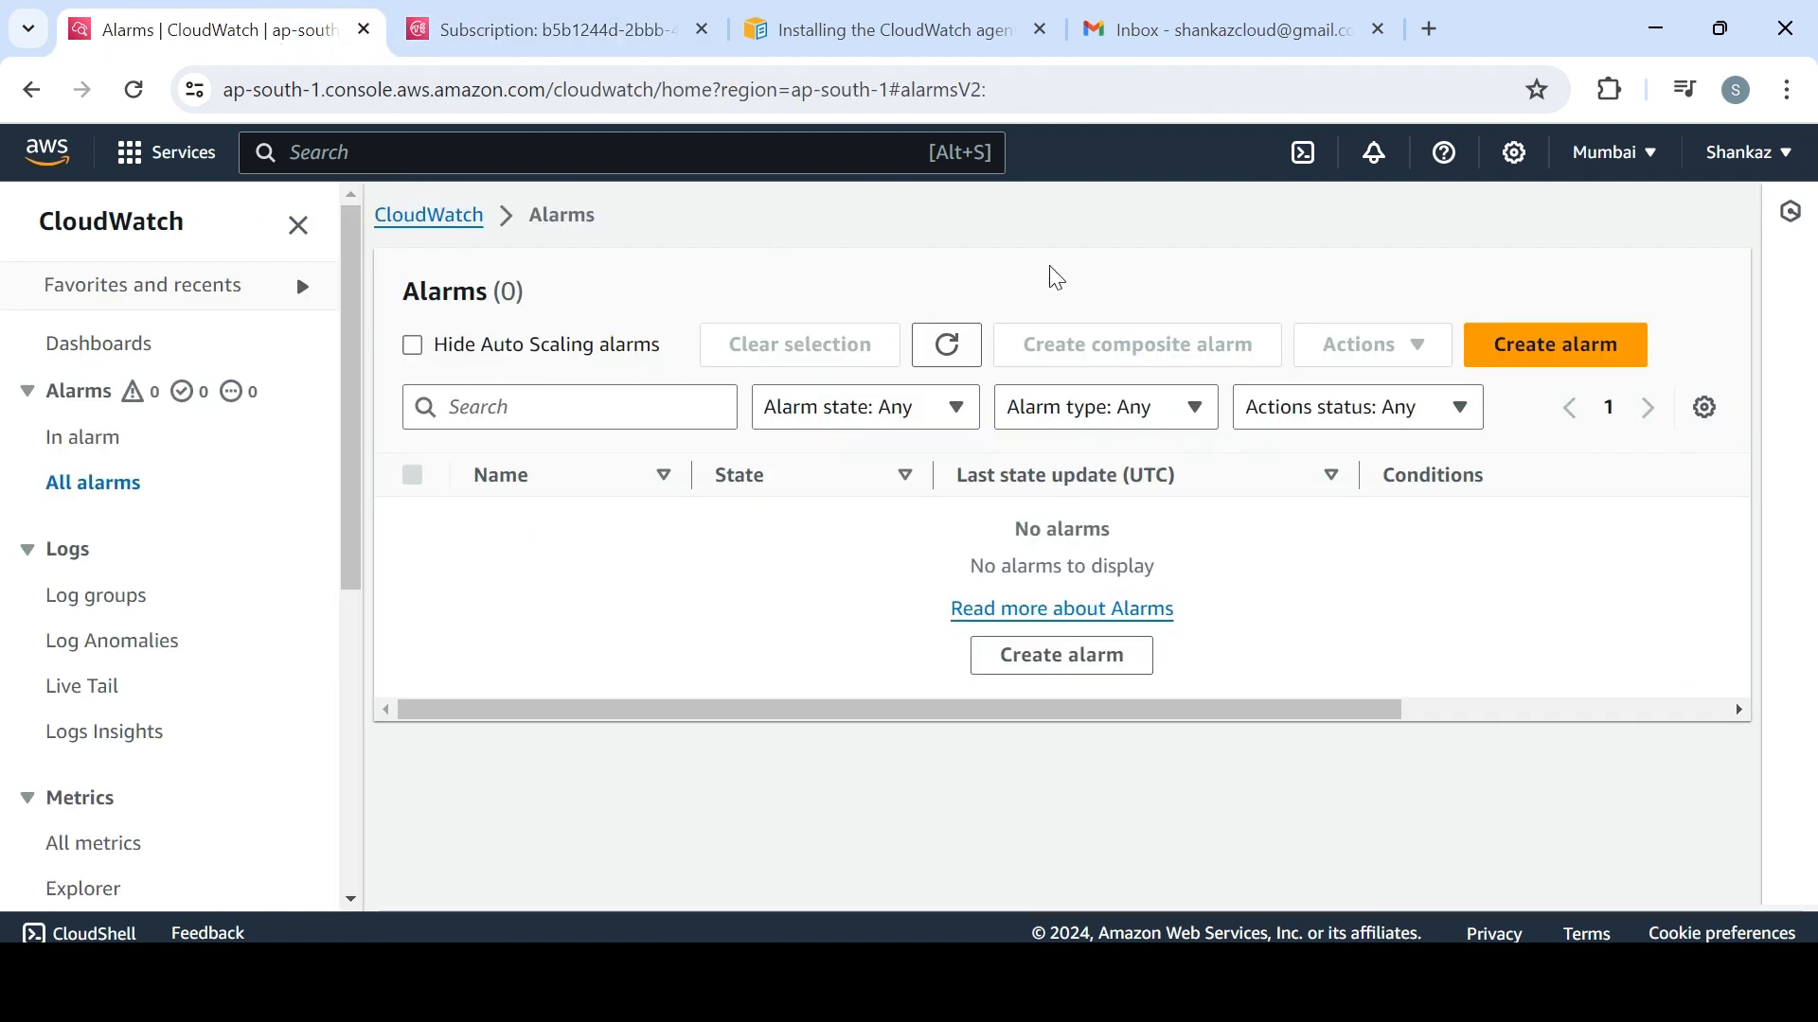
left_click(1525, 343)
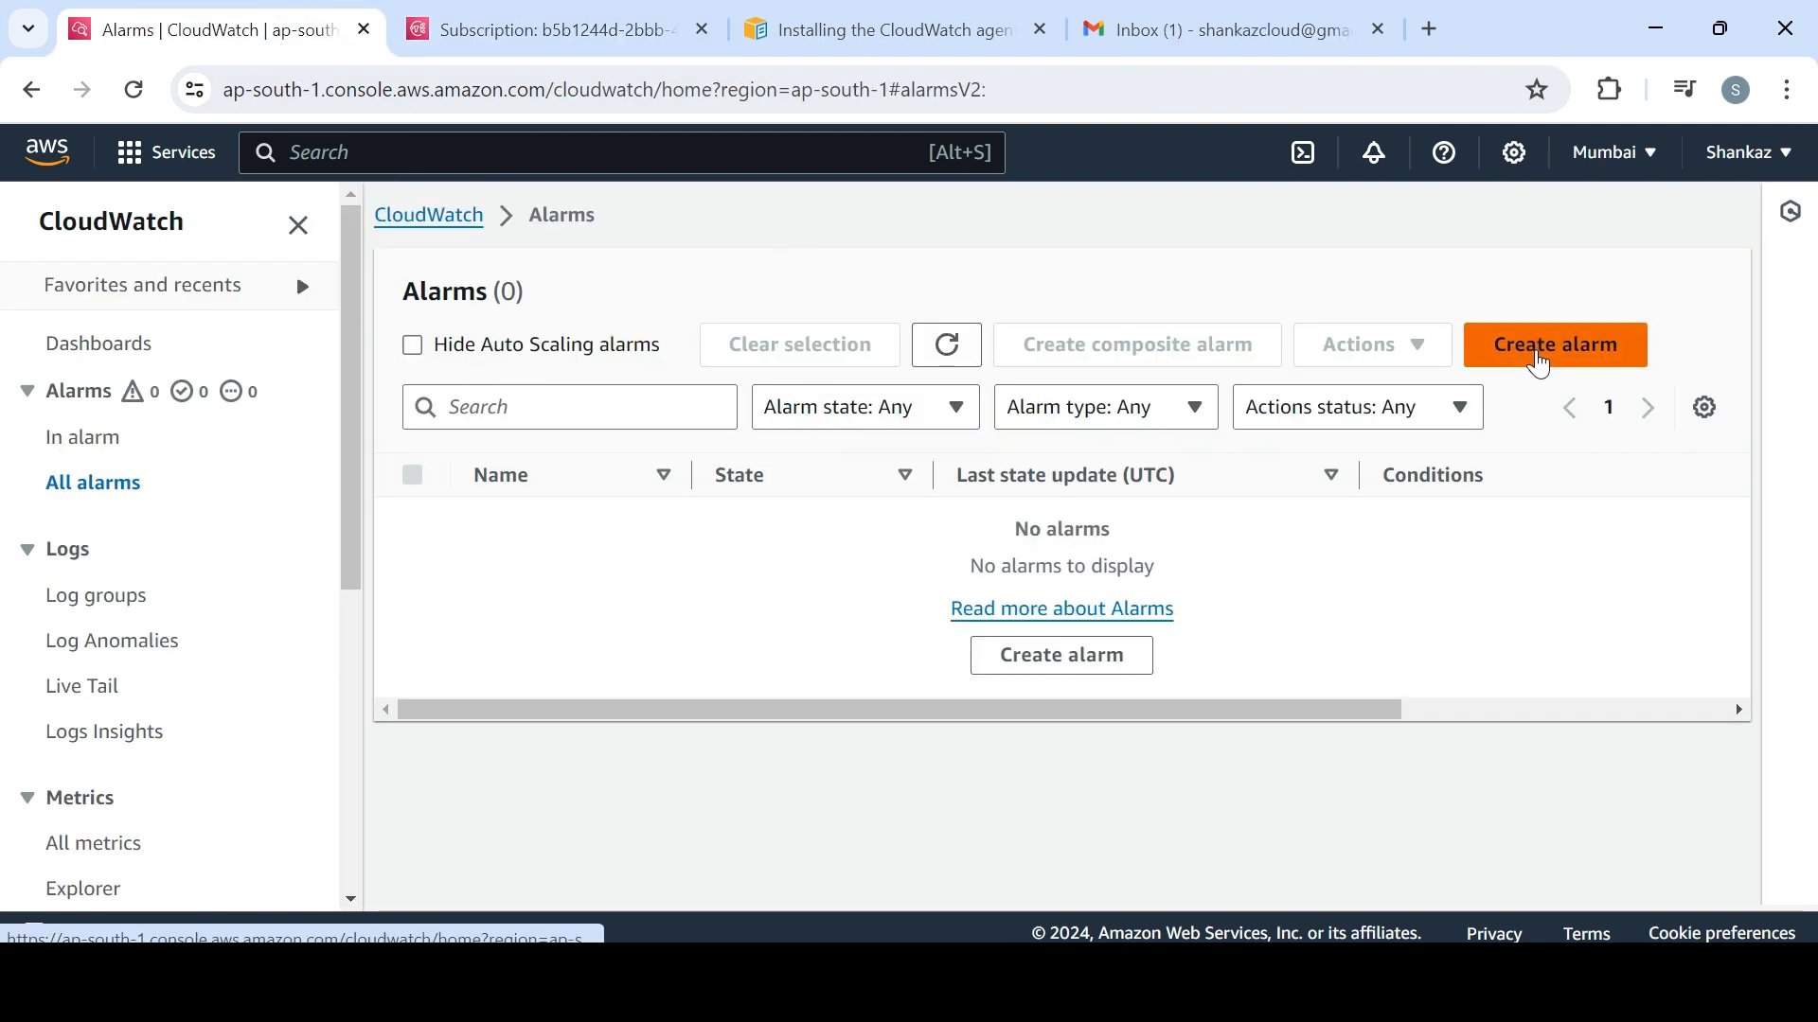
left_click(589, 525)
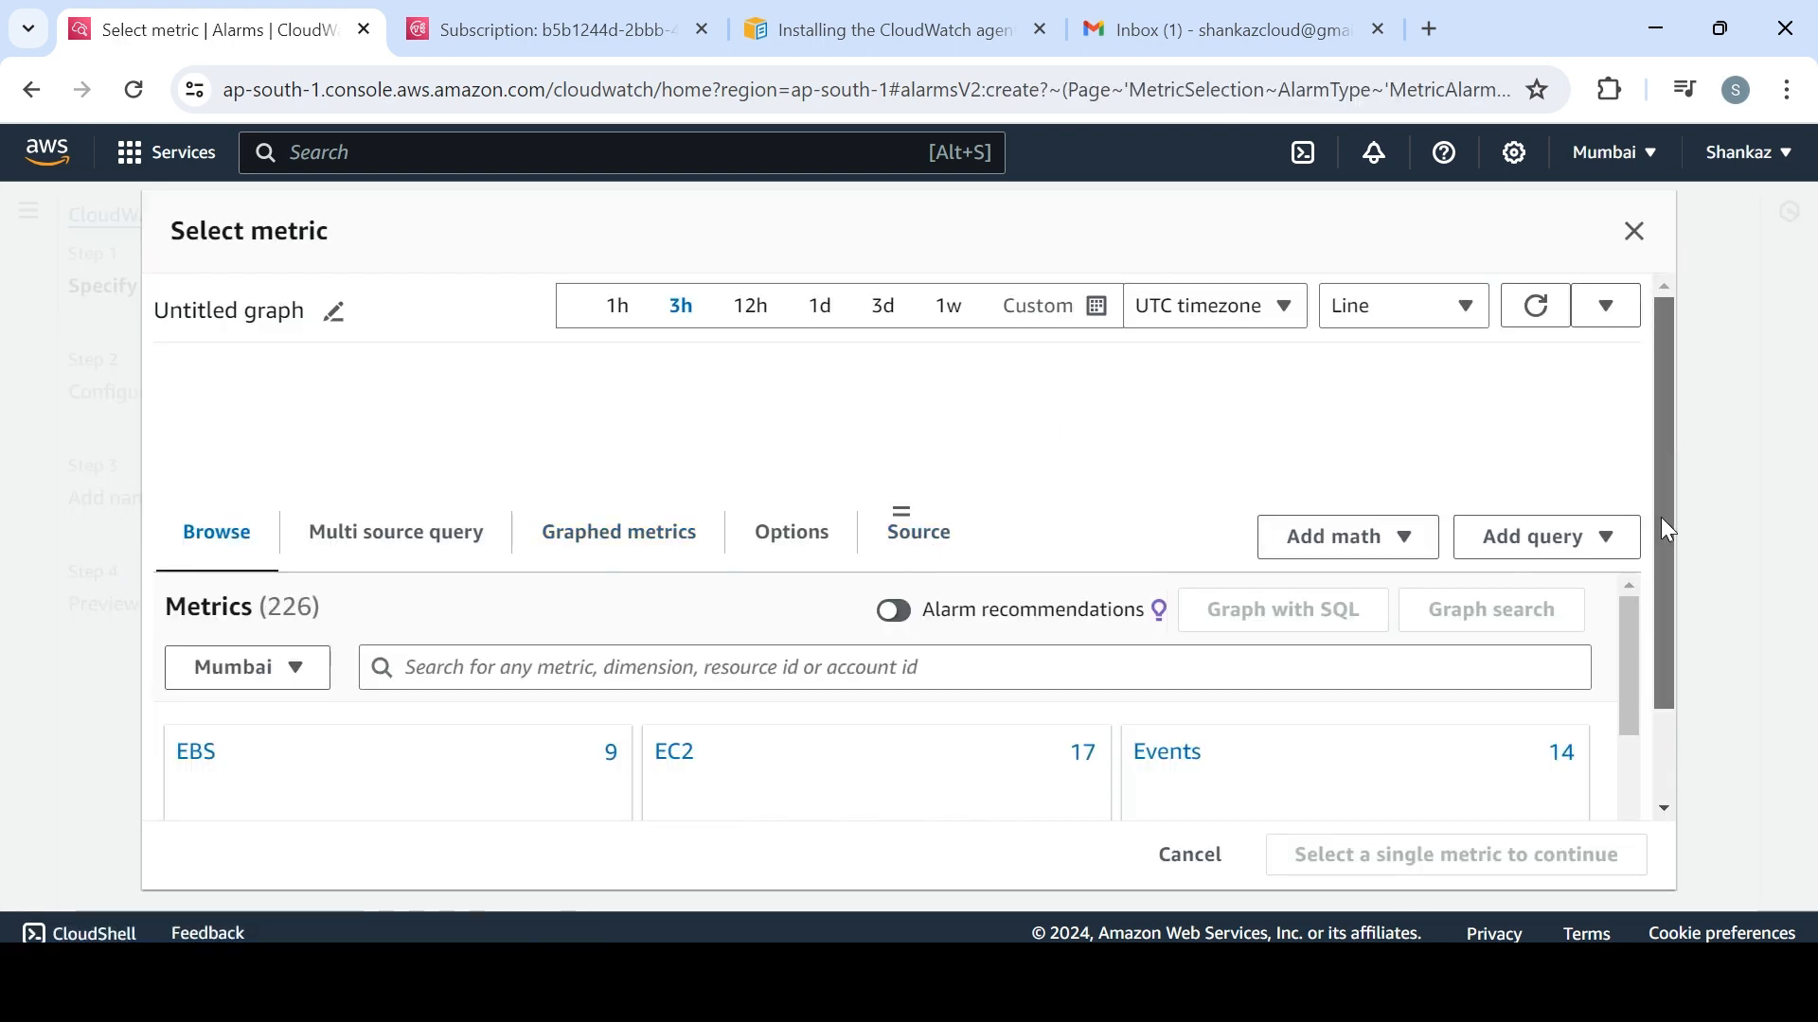
Select the EC2 per-instance CPUUtilization metric of the demoforCW instance for the alarm
left_click_drag(1664, 517, 1668, 636)
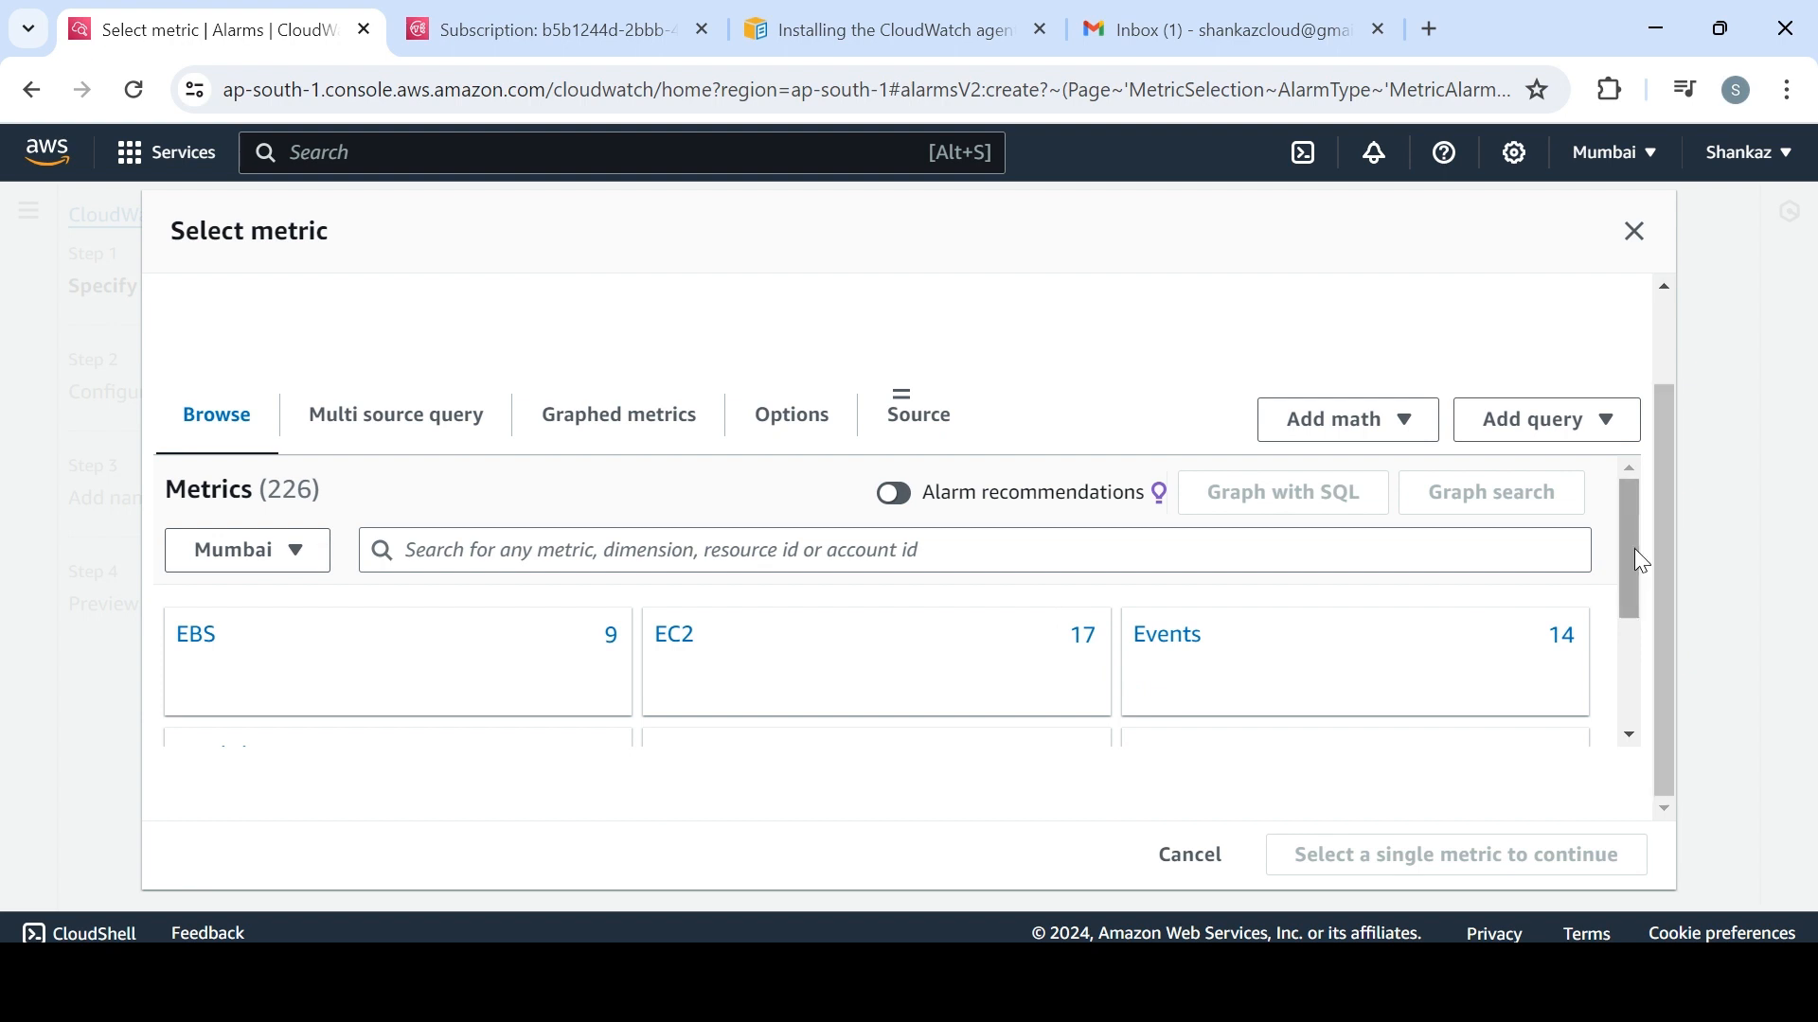
mouse_move(1635, 550)
left_mouse_down()
mouse_move(1653, 722)
mouse_move(1637, 548)
left_mouse_up()
left_click(1084, 636)
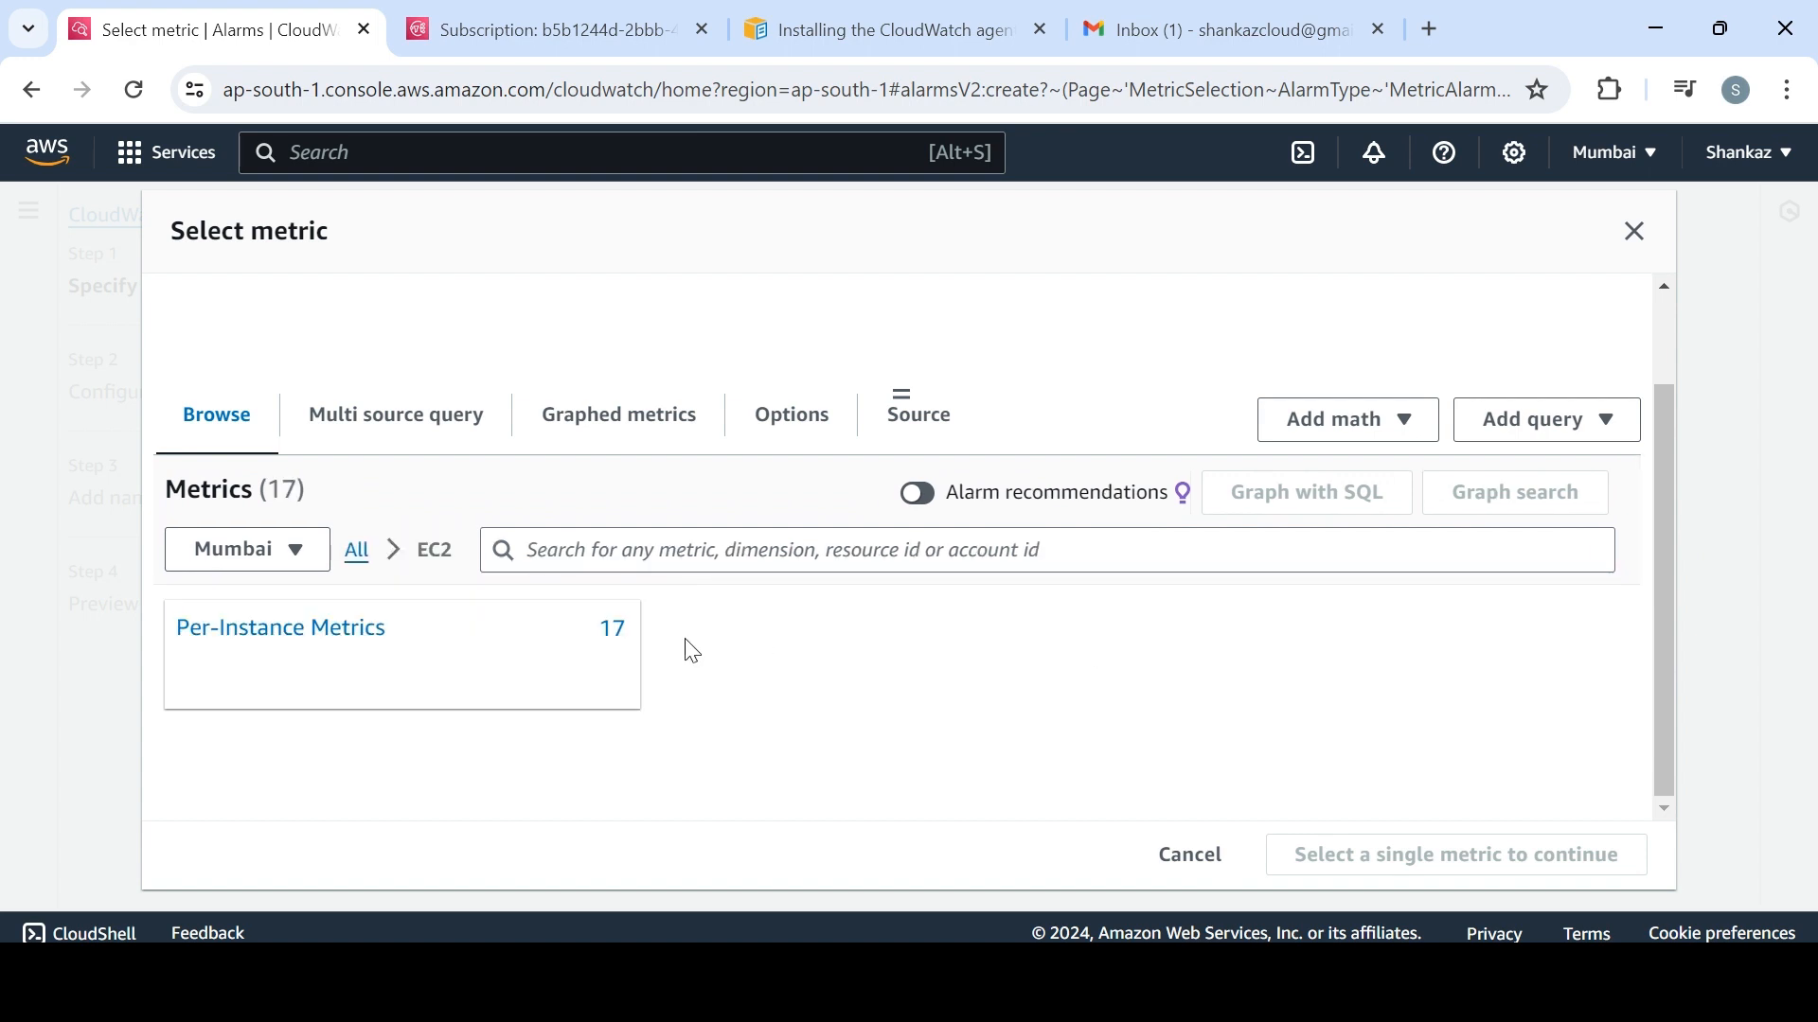
left_click(620, 640)
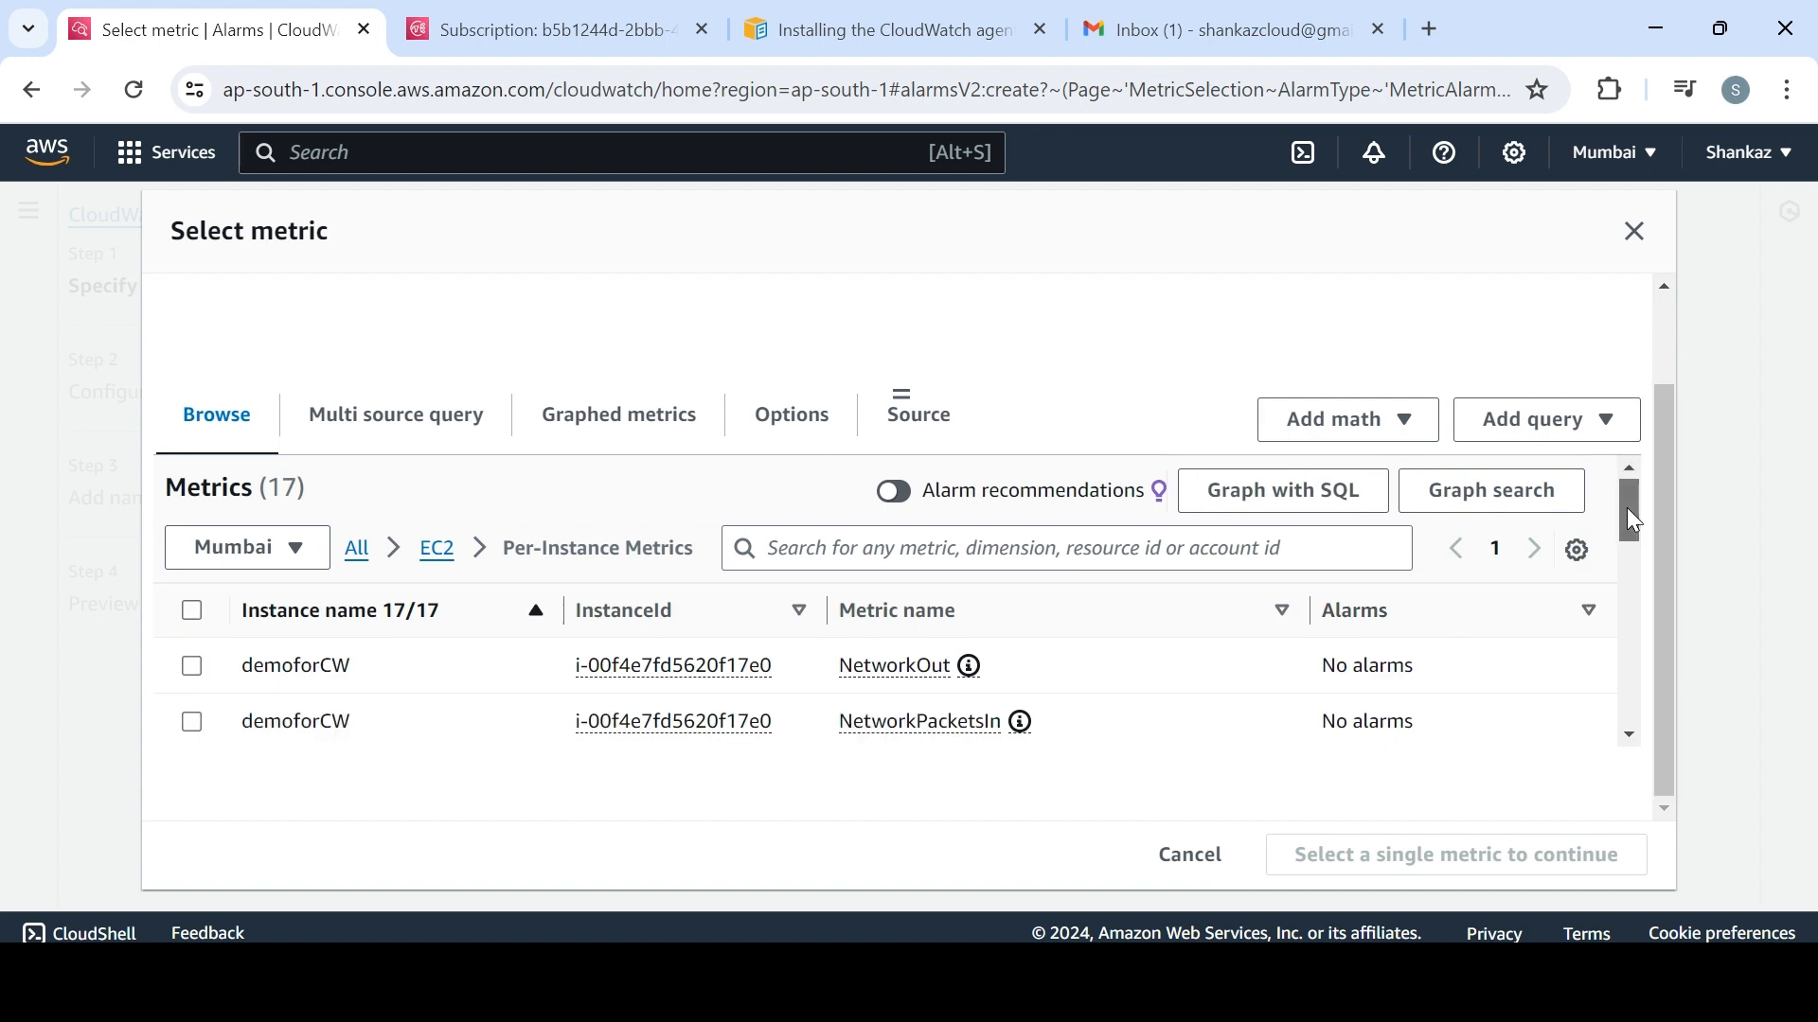
left_click_drag(1629, 509, 1655, 651)
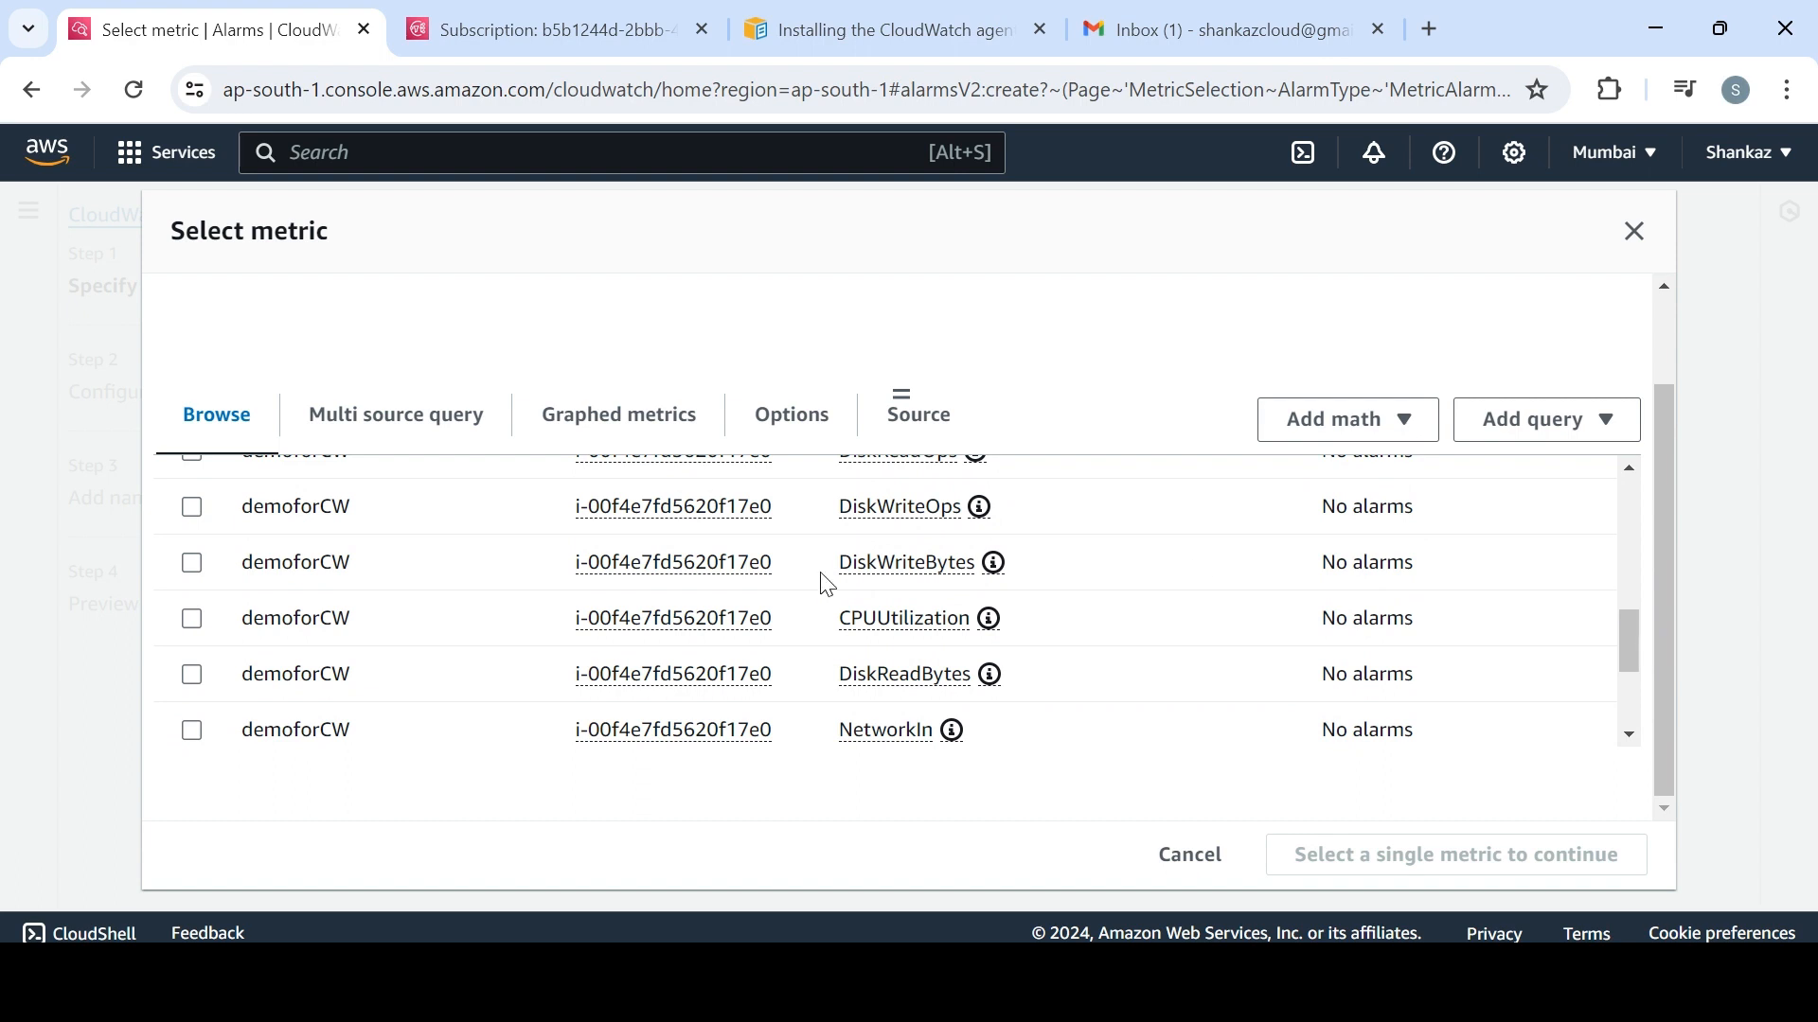
left_click(192, 621)
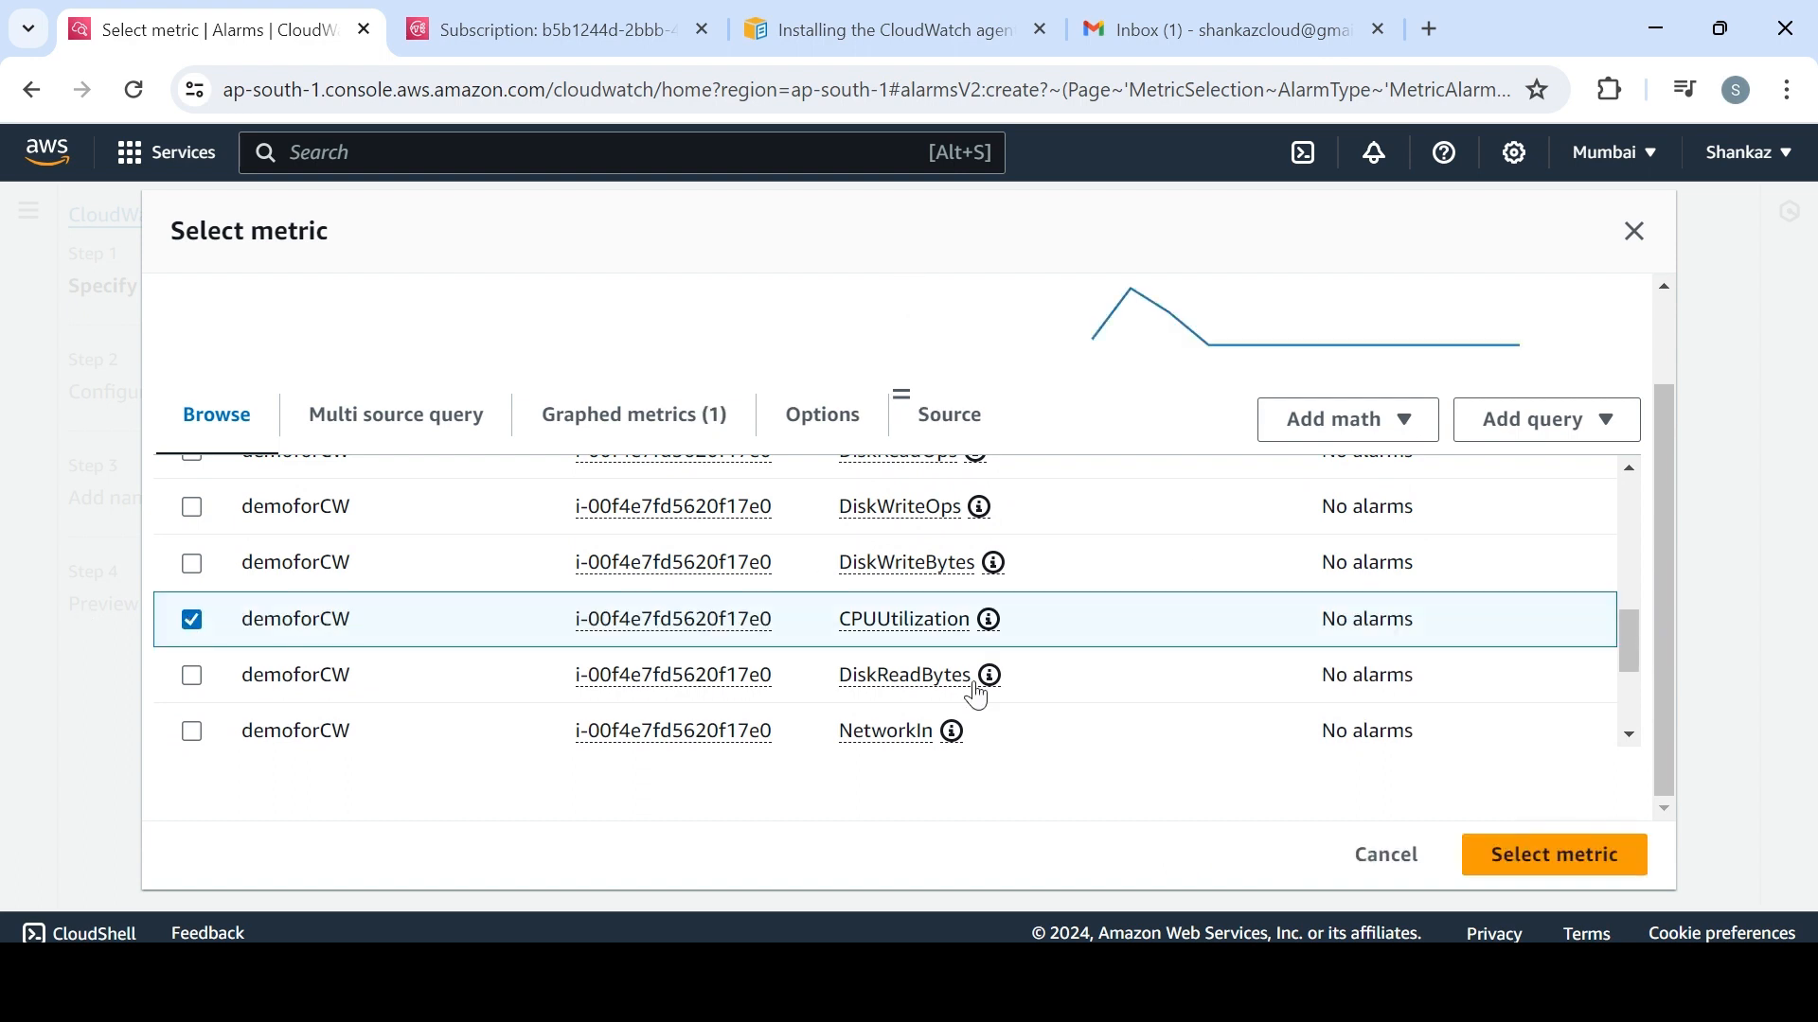
left_click(1544, 876)
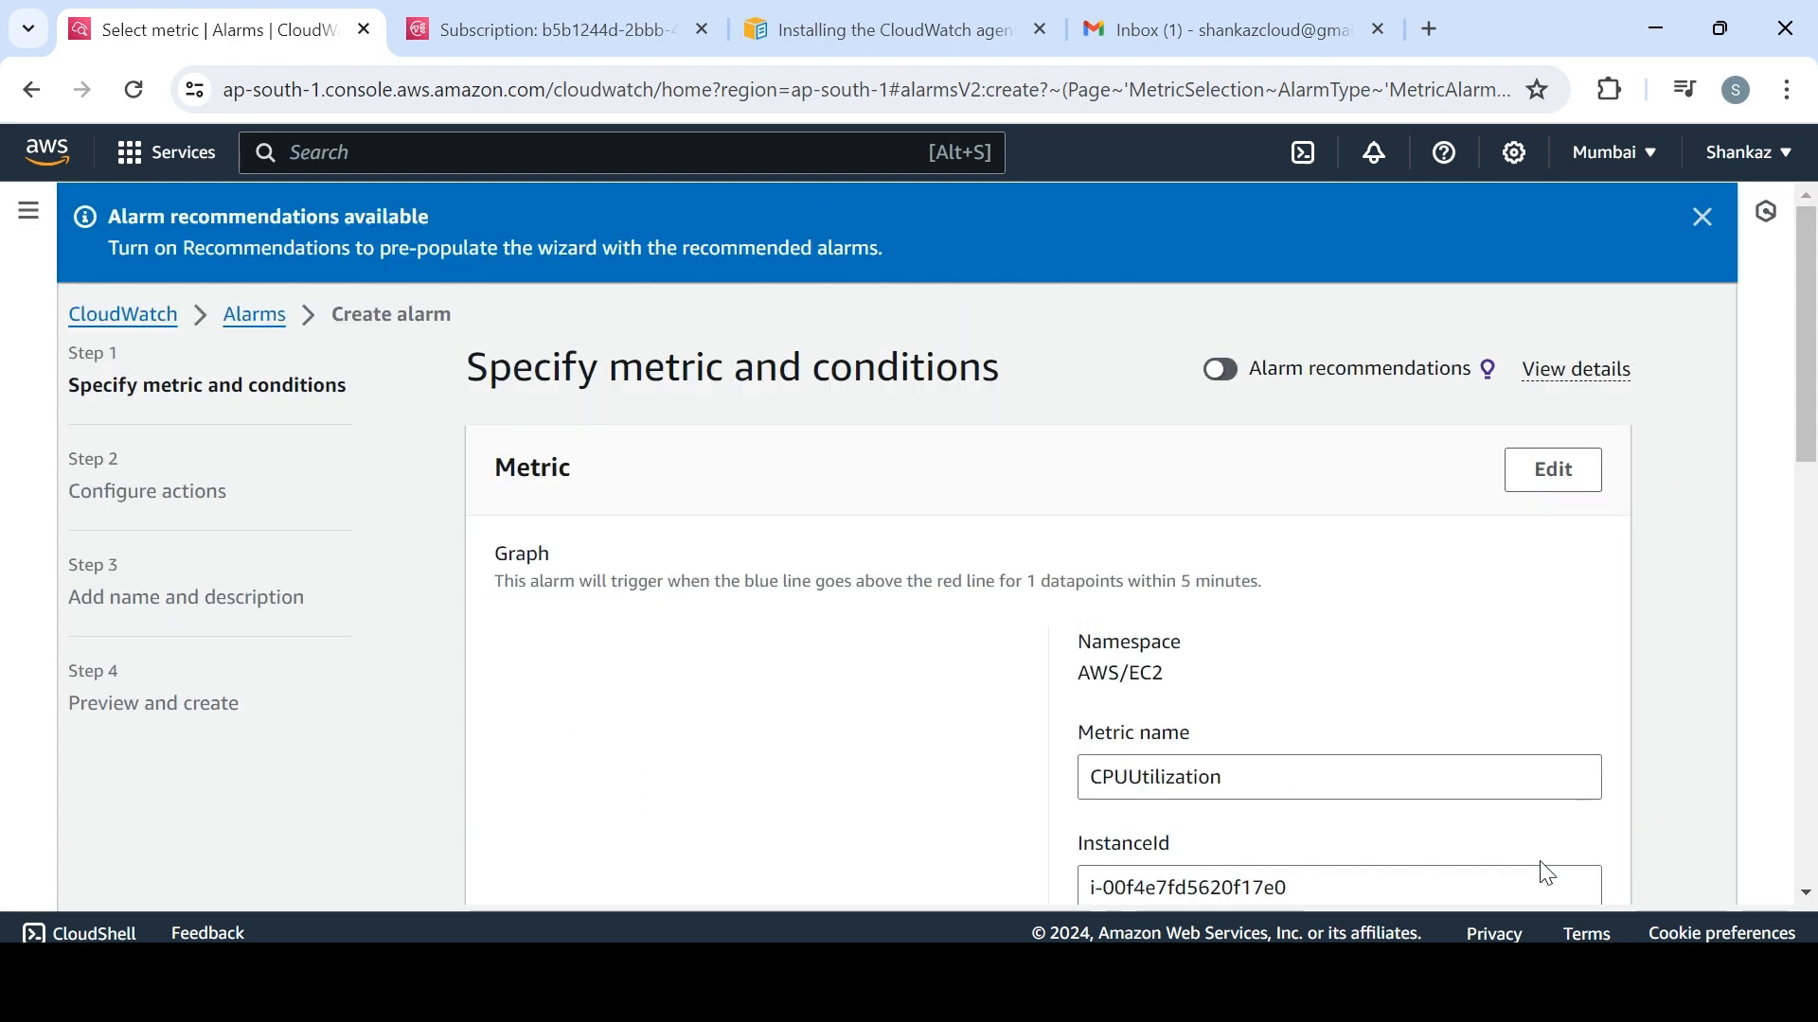
Set the alarm condition to a static CPUUtilization threshold greater than 20 and continue to the alarm actions
left_click_drag(1816, 300, 1813, 705)
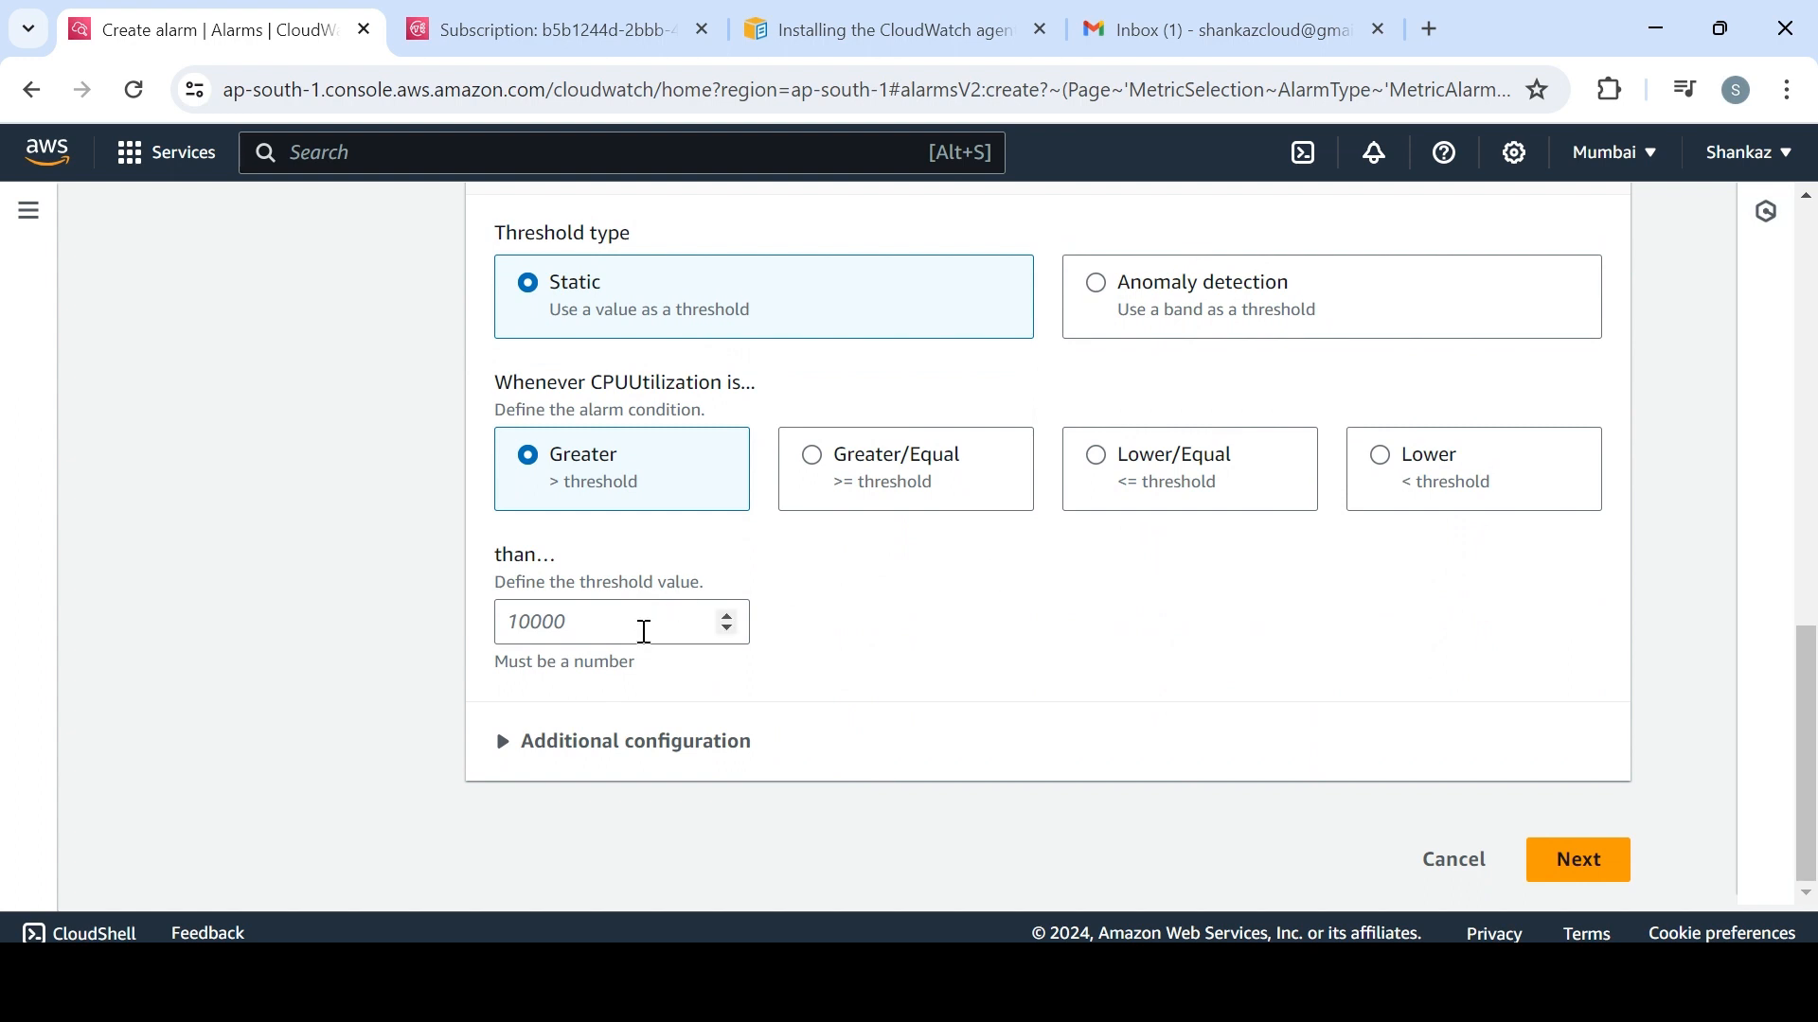
left_click(644, 633)
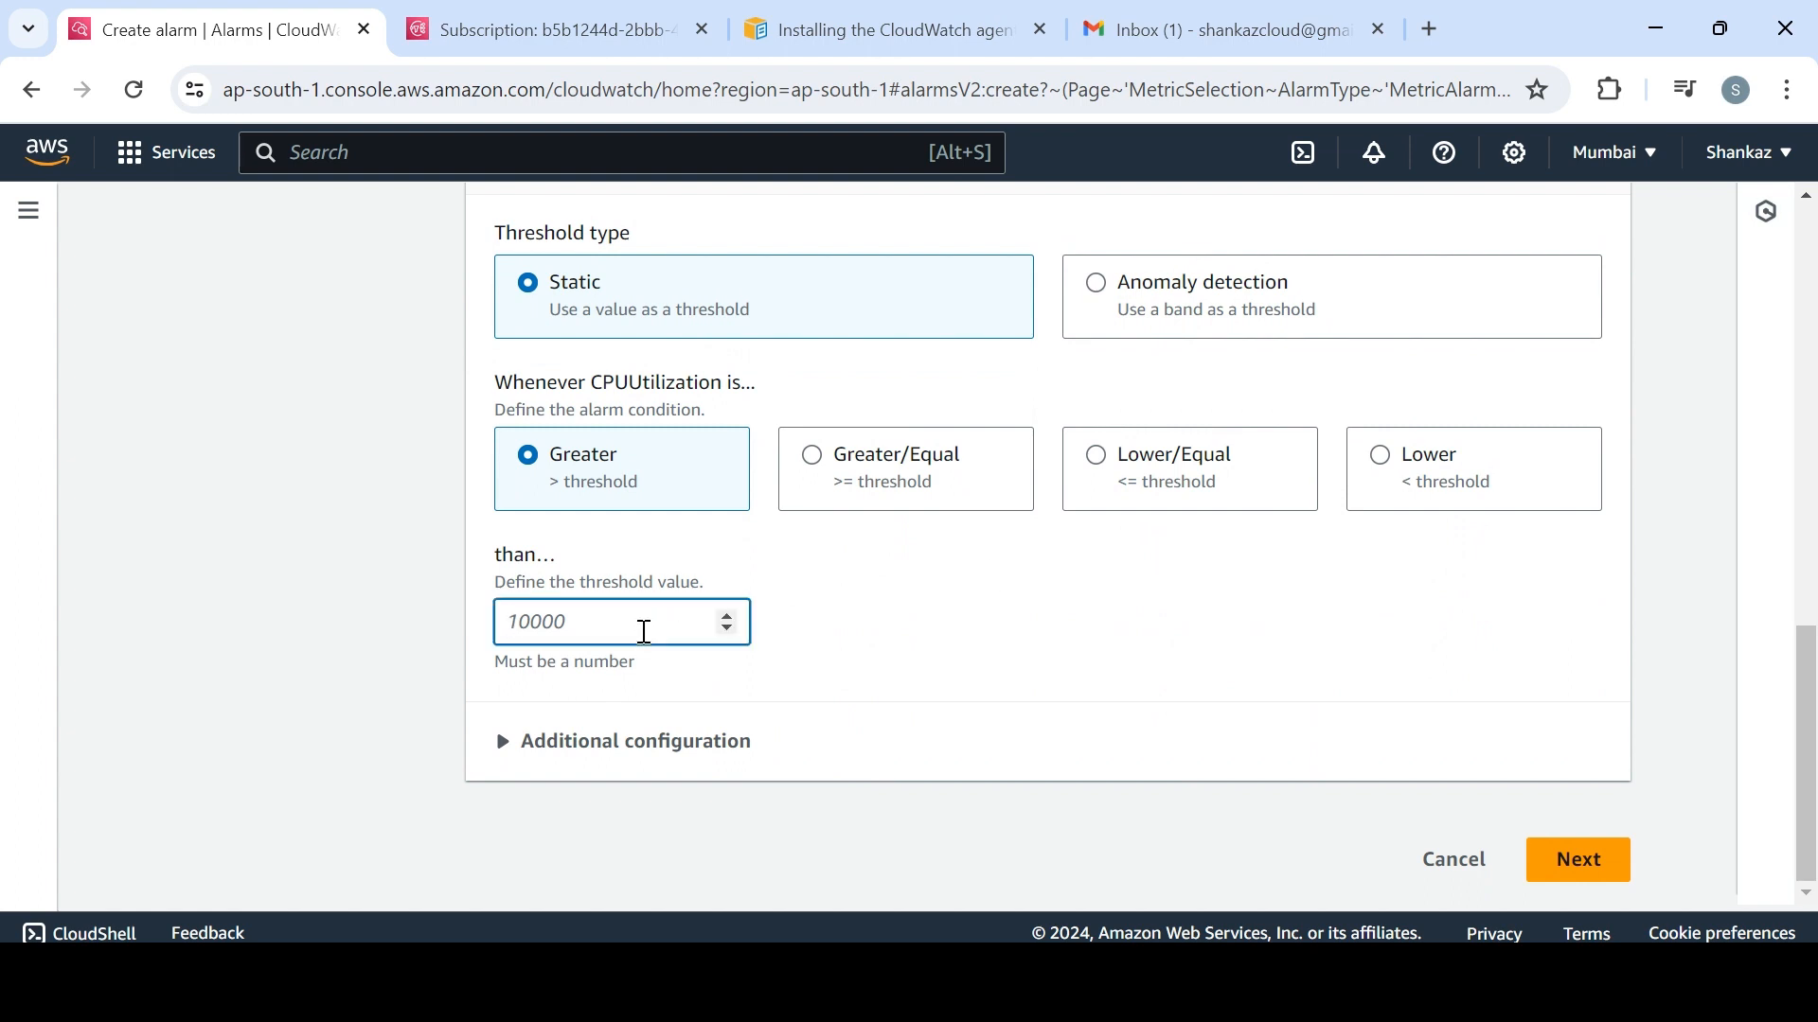
type("90")
key("BackSpace")
key("BackSpace")
type("20")
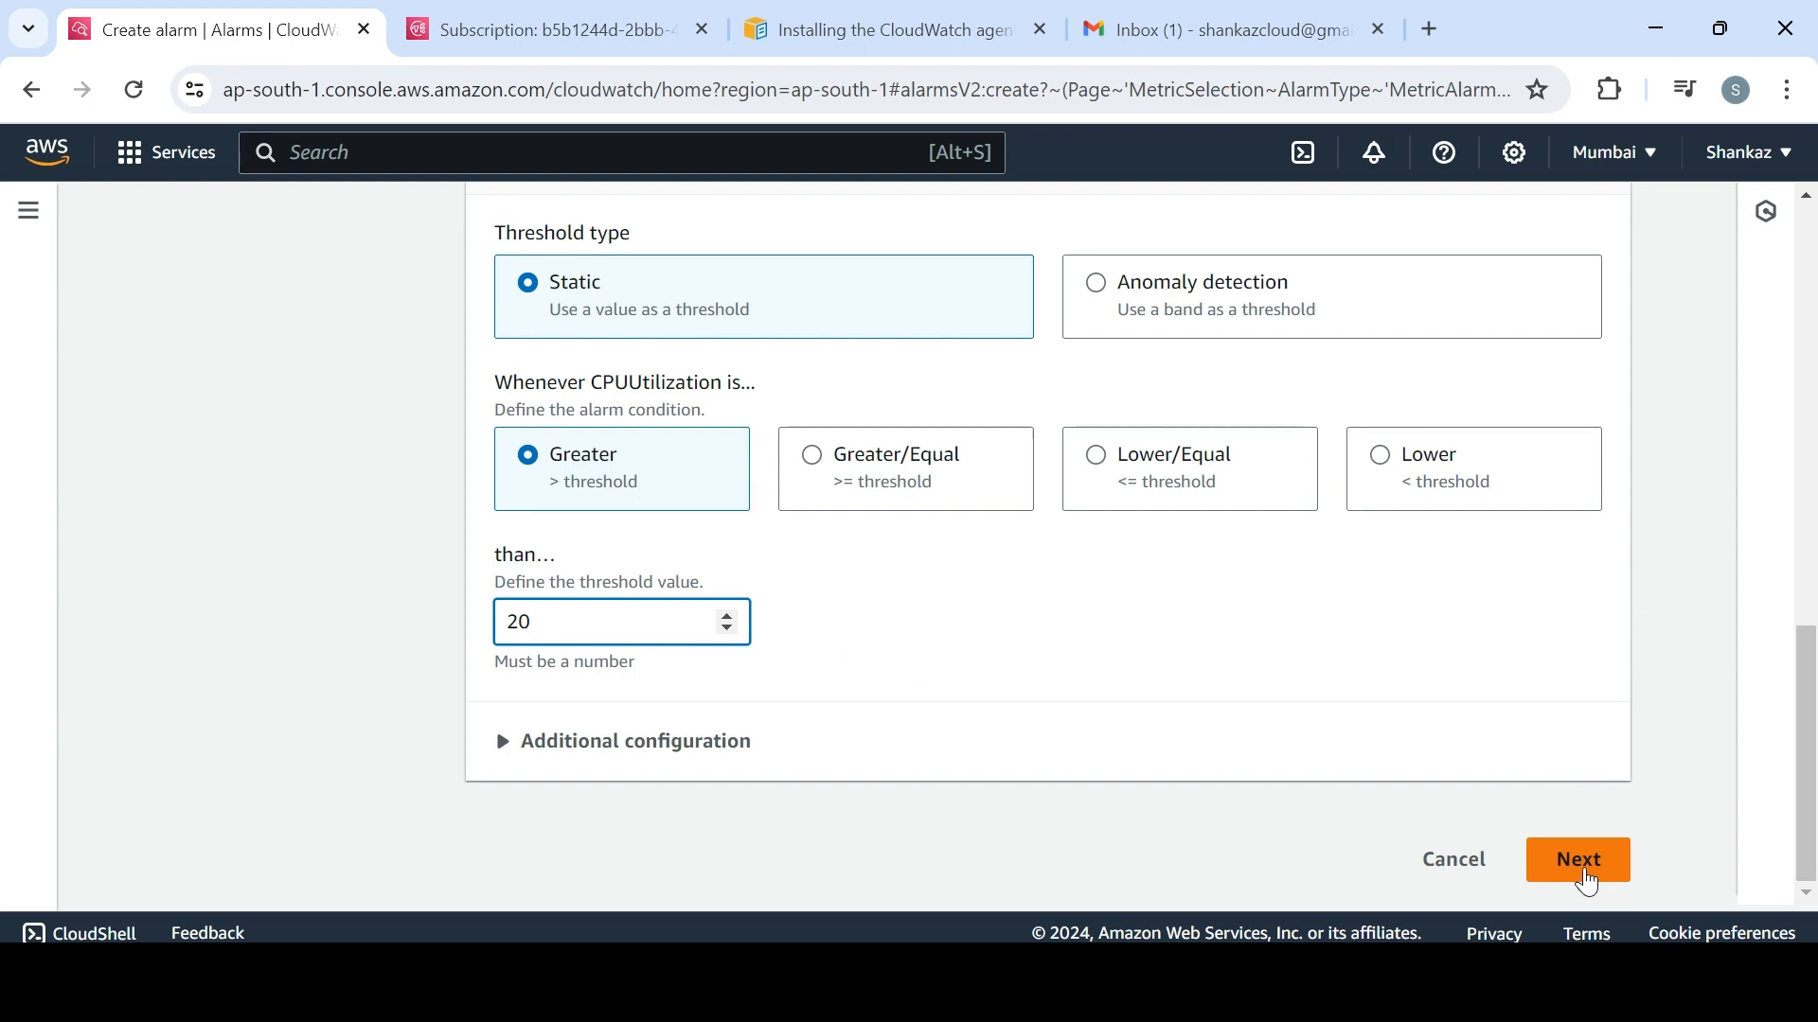
left_click(1590, 883)
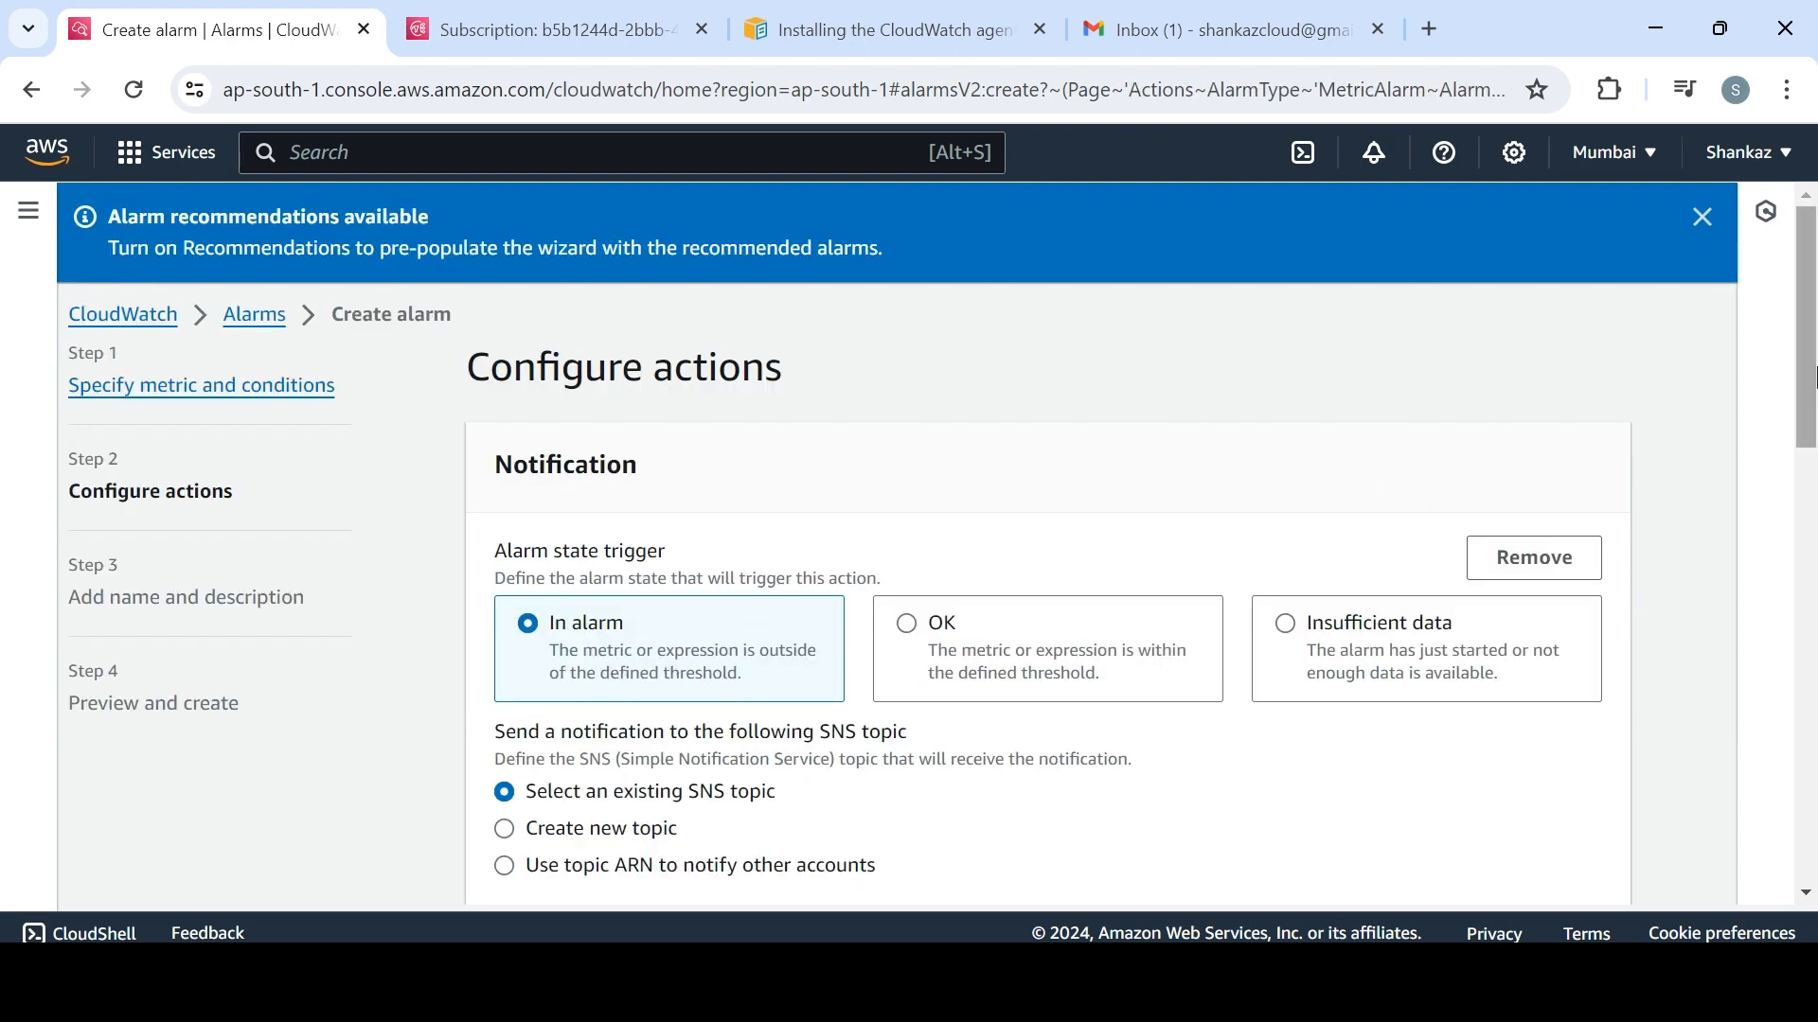
Send the In alarm notification to the existing SNS topic cpuutilizationsns
scroll(1475, 461, "down", 2)
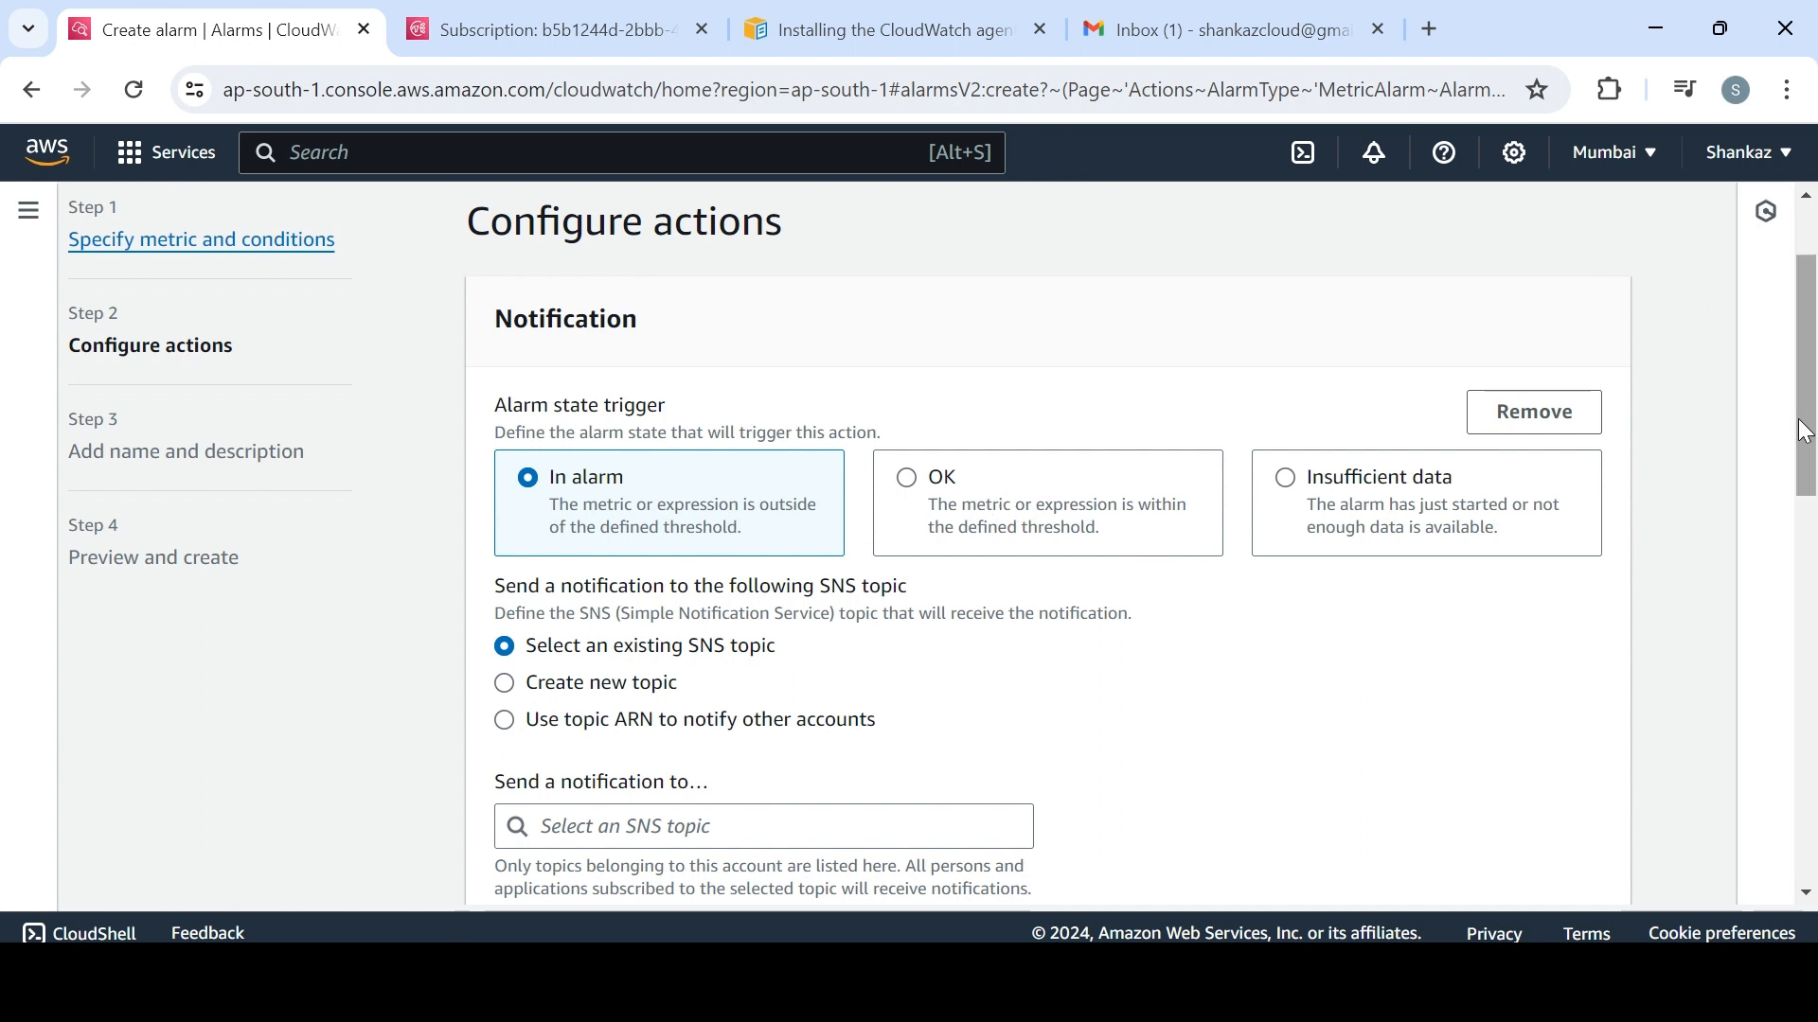
scroll(1592, 398, "down", 2)
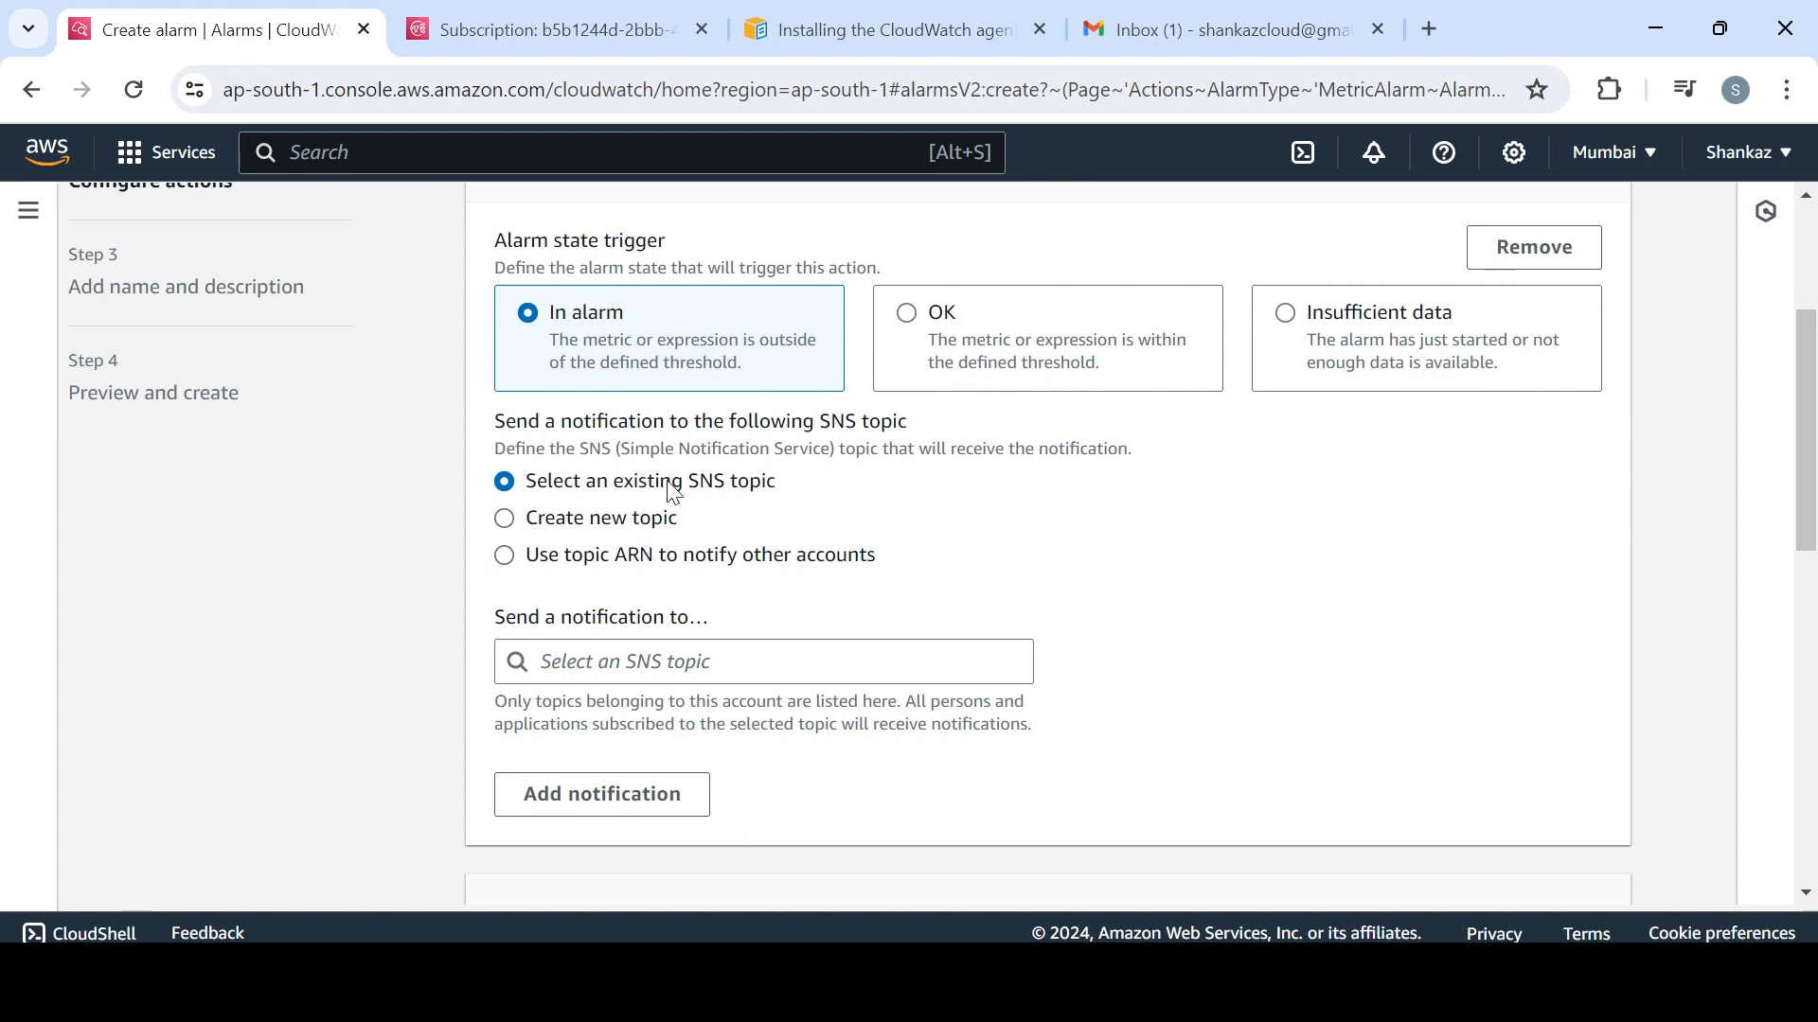
left_click(725, 667)
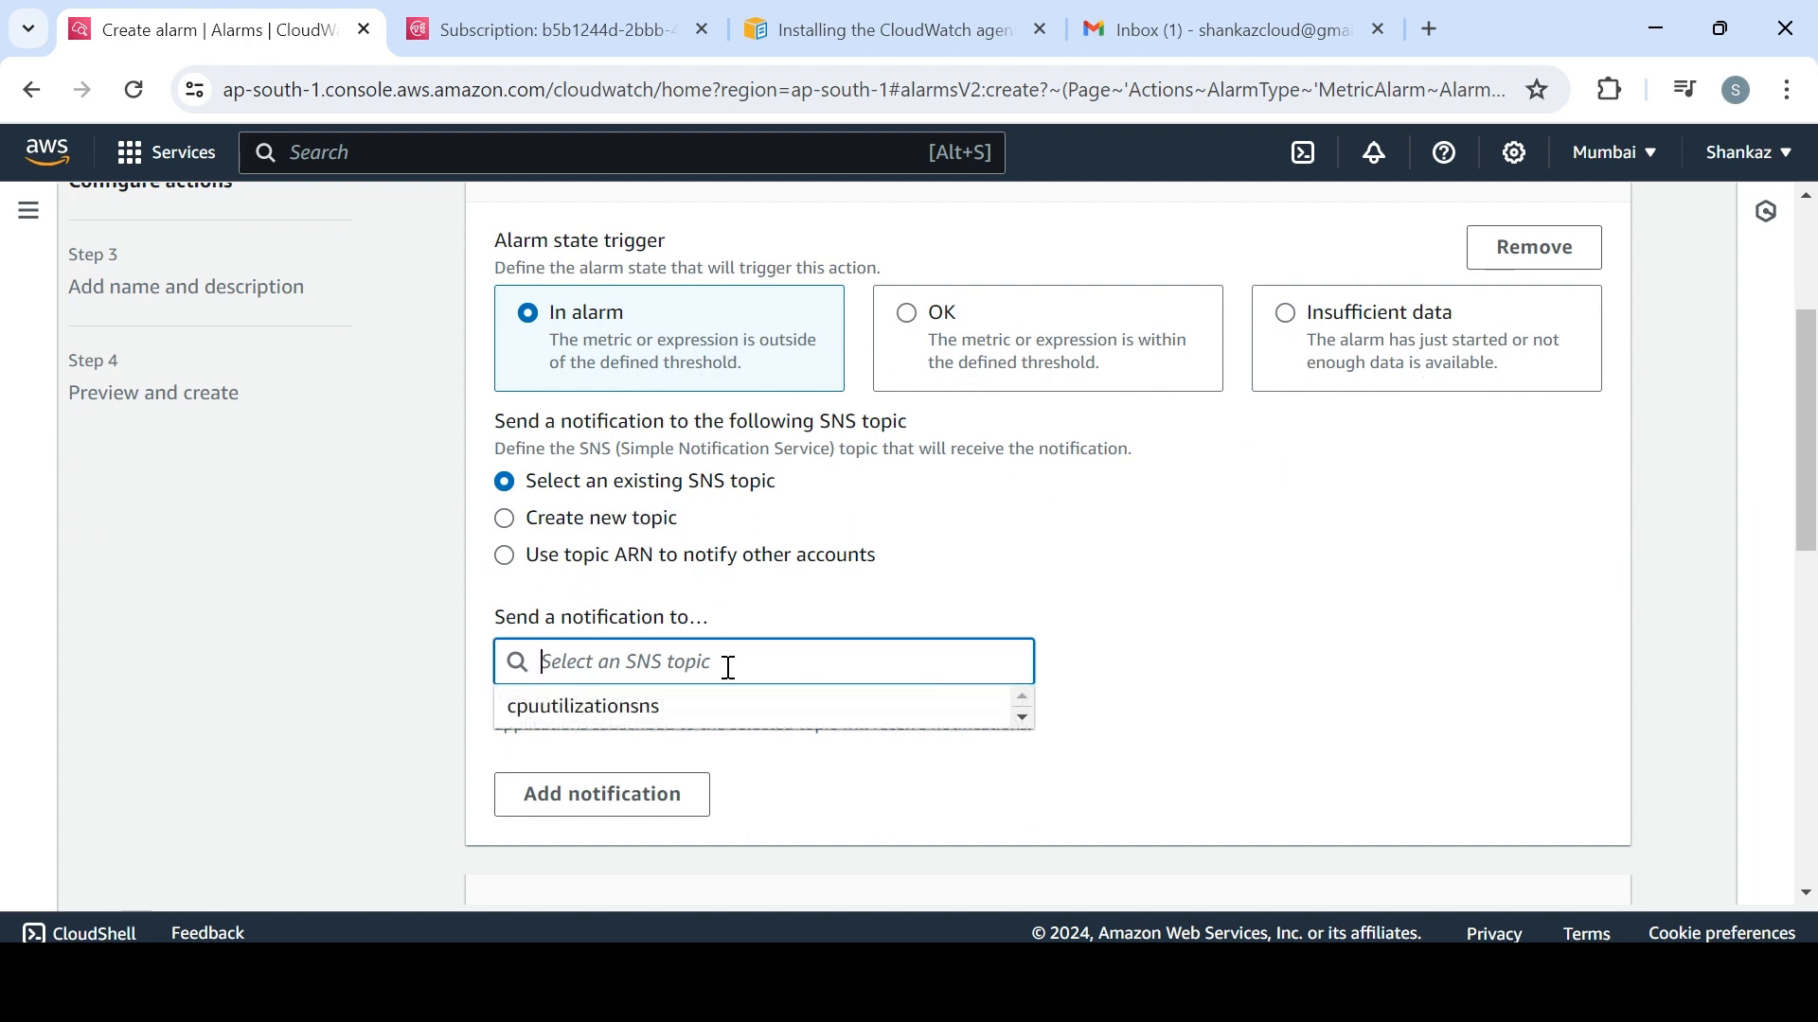
left_click(670, 724)
Add an EC2 action for the In alarm state and examine its stop, terminate and reboot options
left_click_drag(1809, 483, 1807, 762)
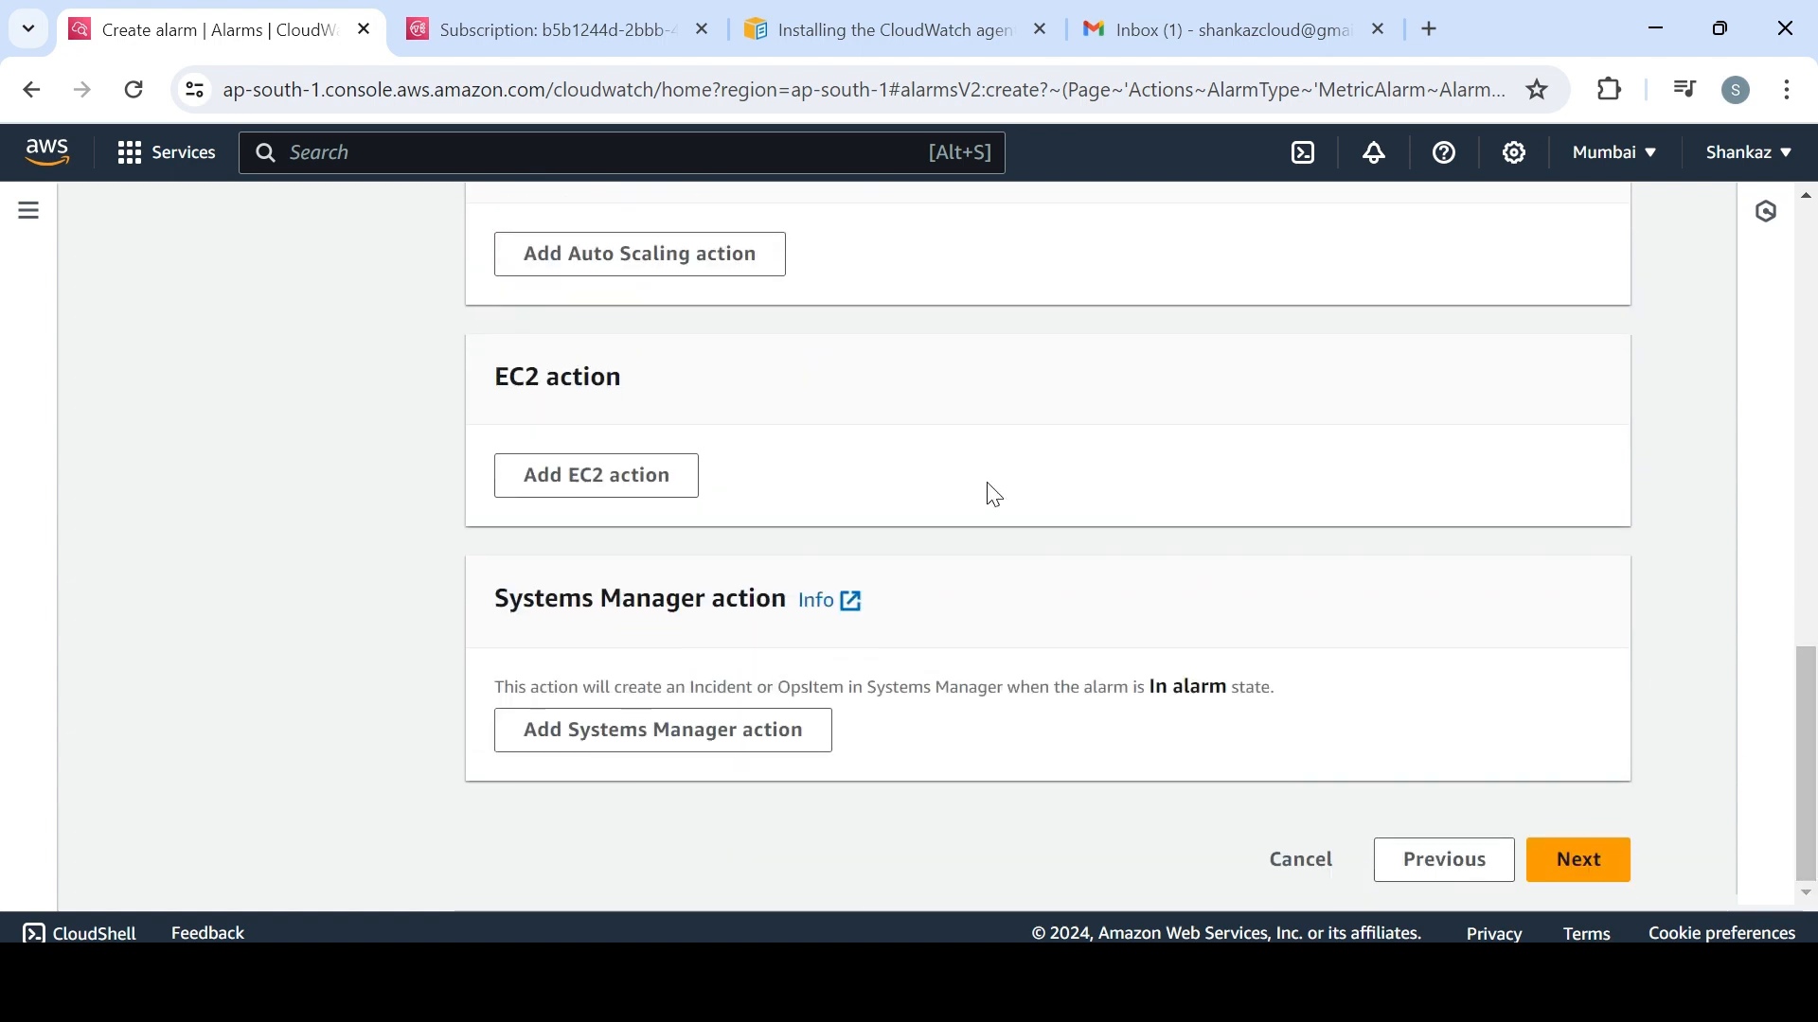
left_click(674, 488)
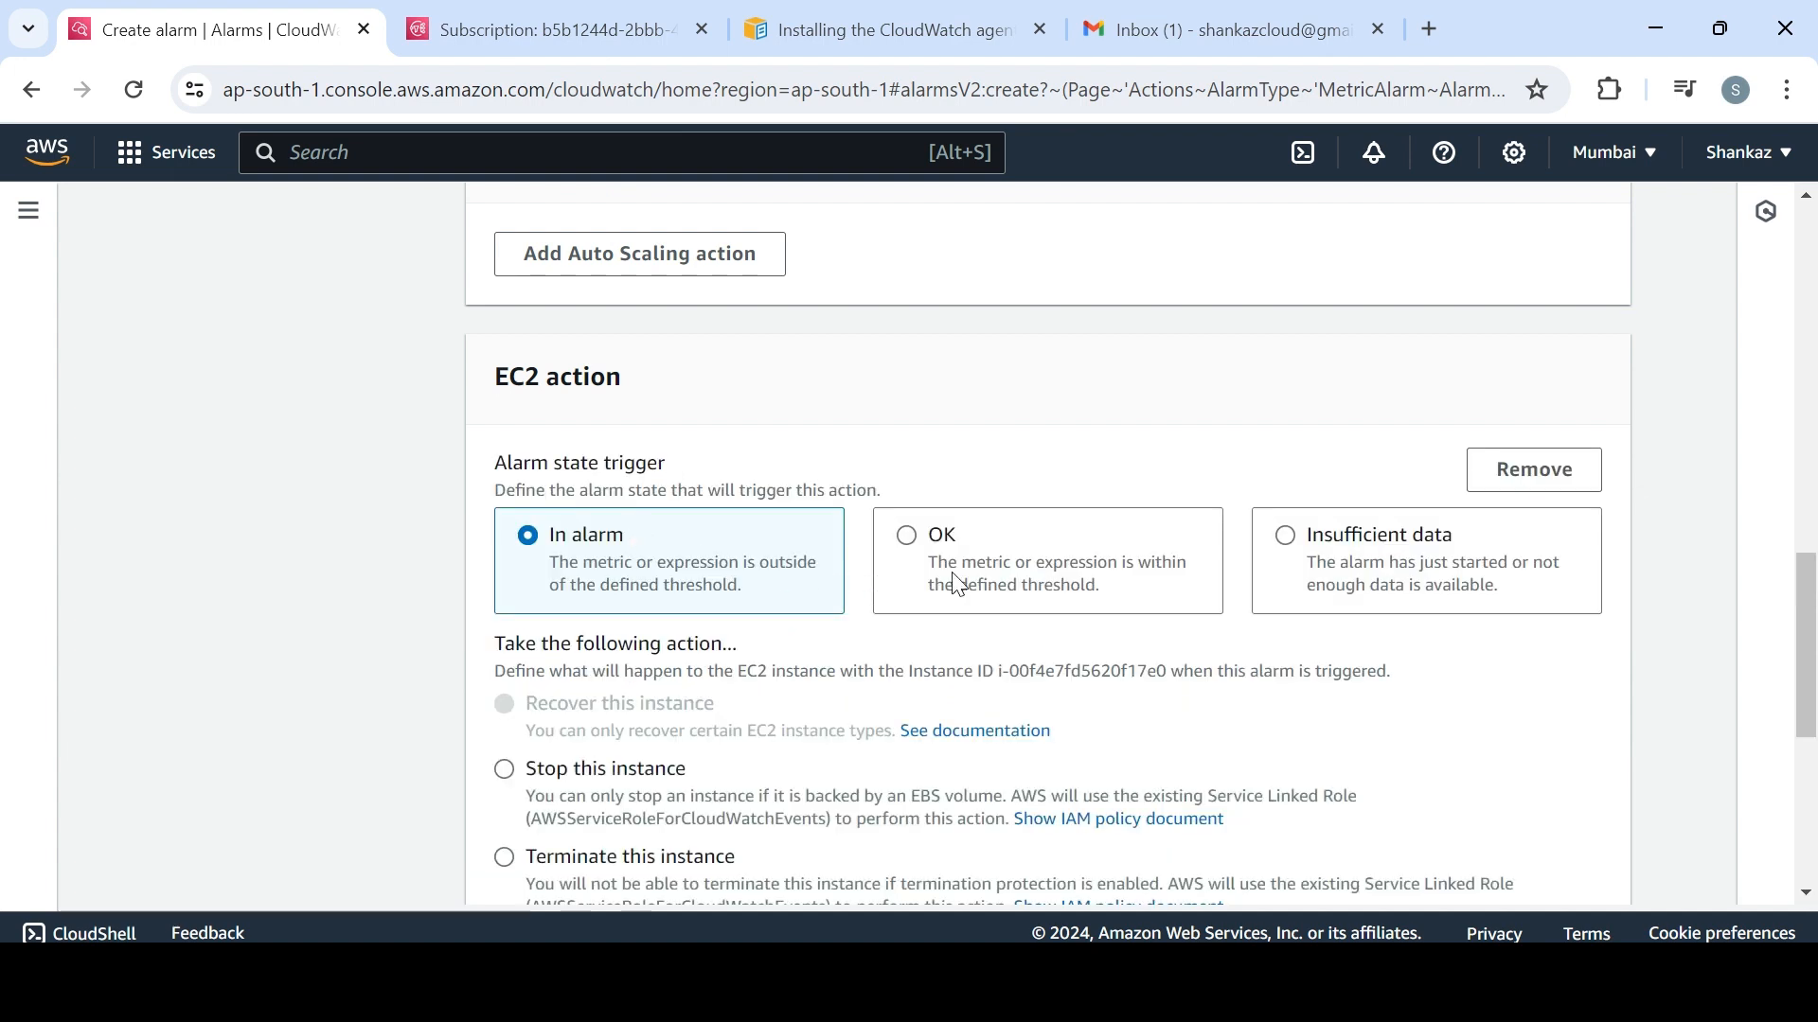
scroll(957, 583, "down", 3)
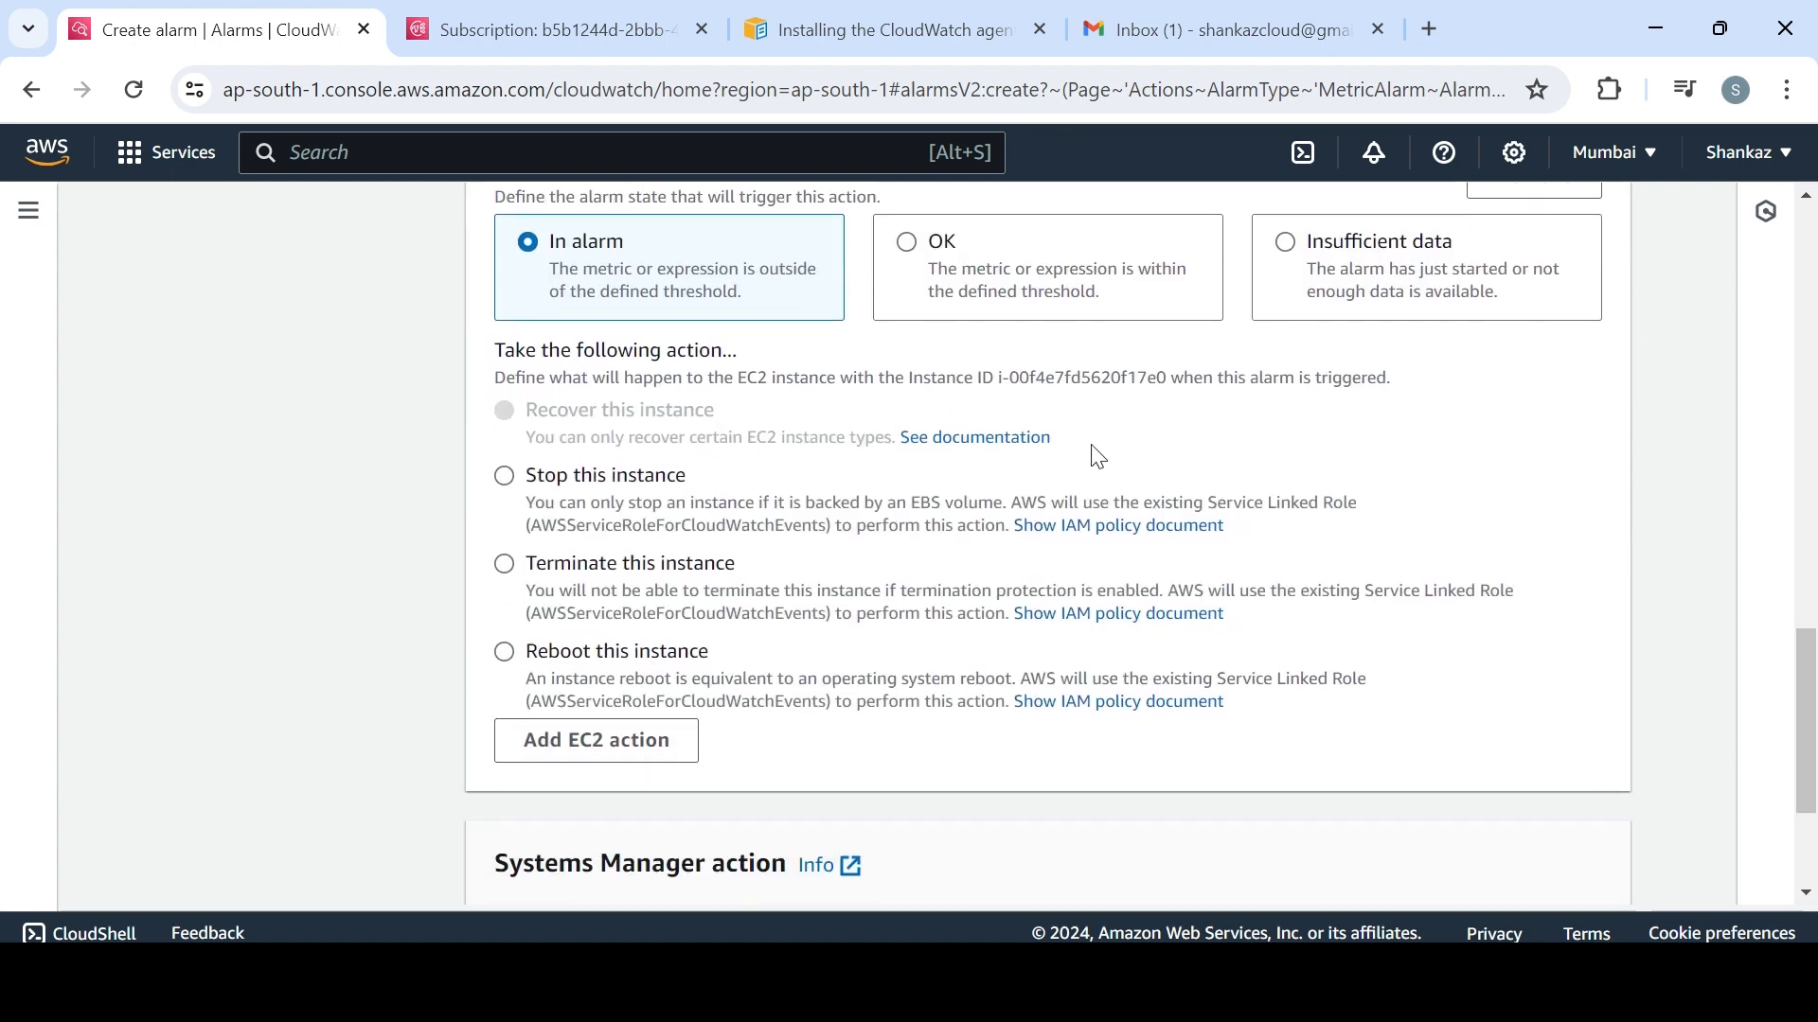
mouse_move(1810, 716)
left_mouse_down()
mouse_move(1810, 653)
mouse_move(1810, 700)
left_mouse_up()
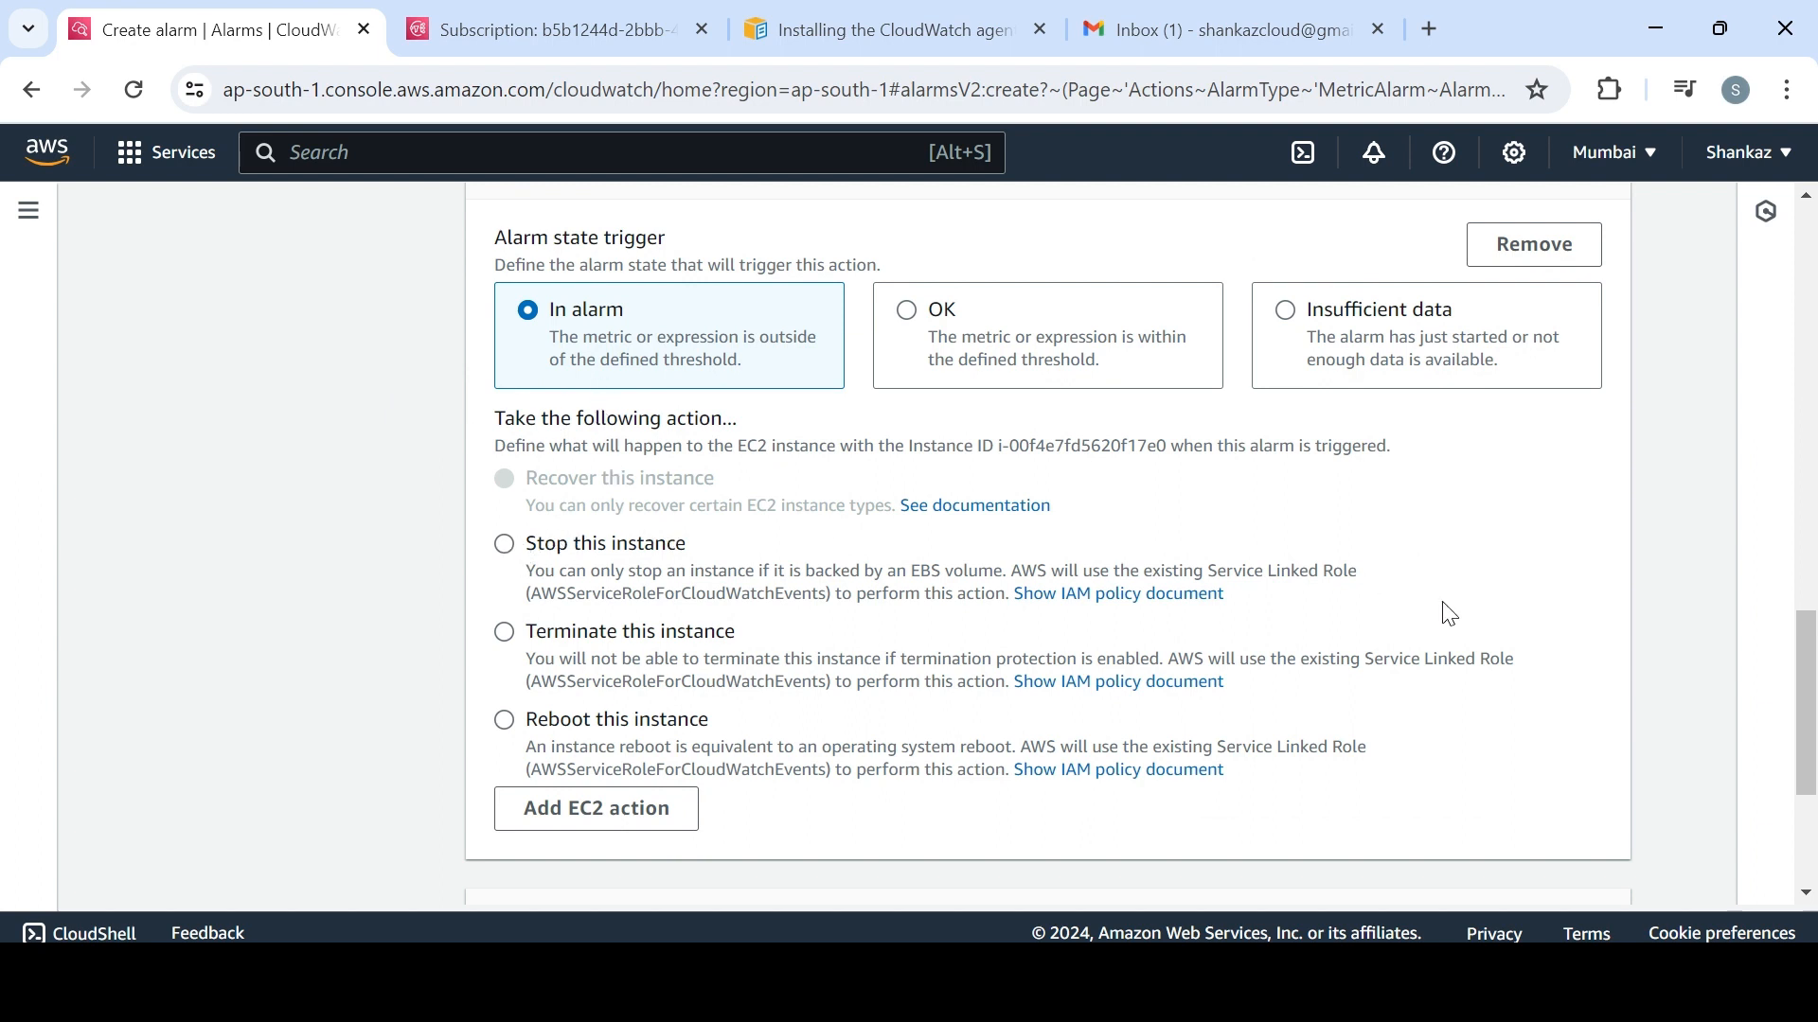
scroll(1810, 632, "up", 2)
left_click_drag(1810, 632, 1814, 690)
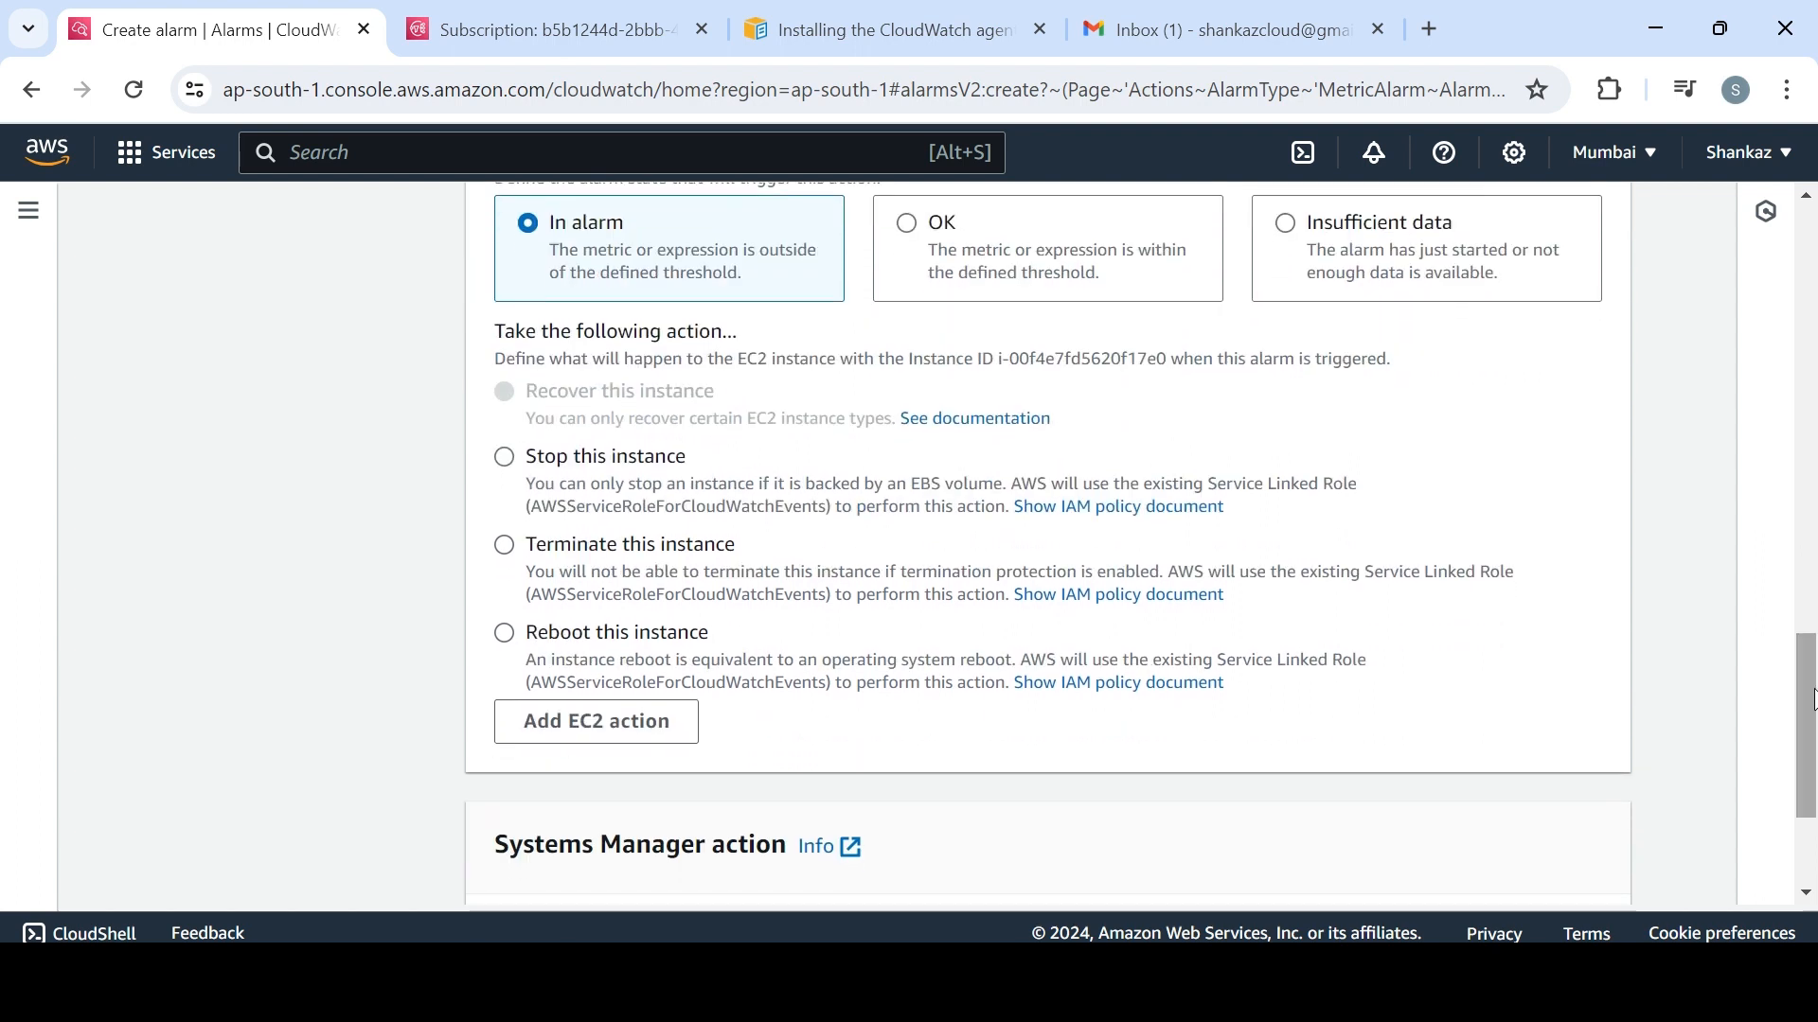
left_click_drag(1814, 701, 1810, 645)
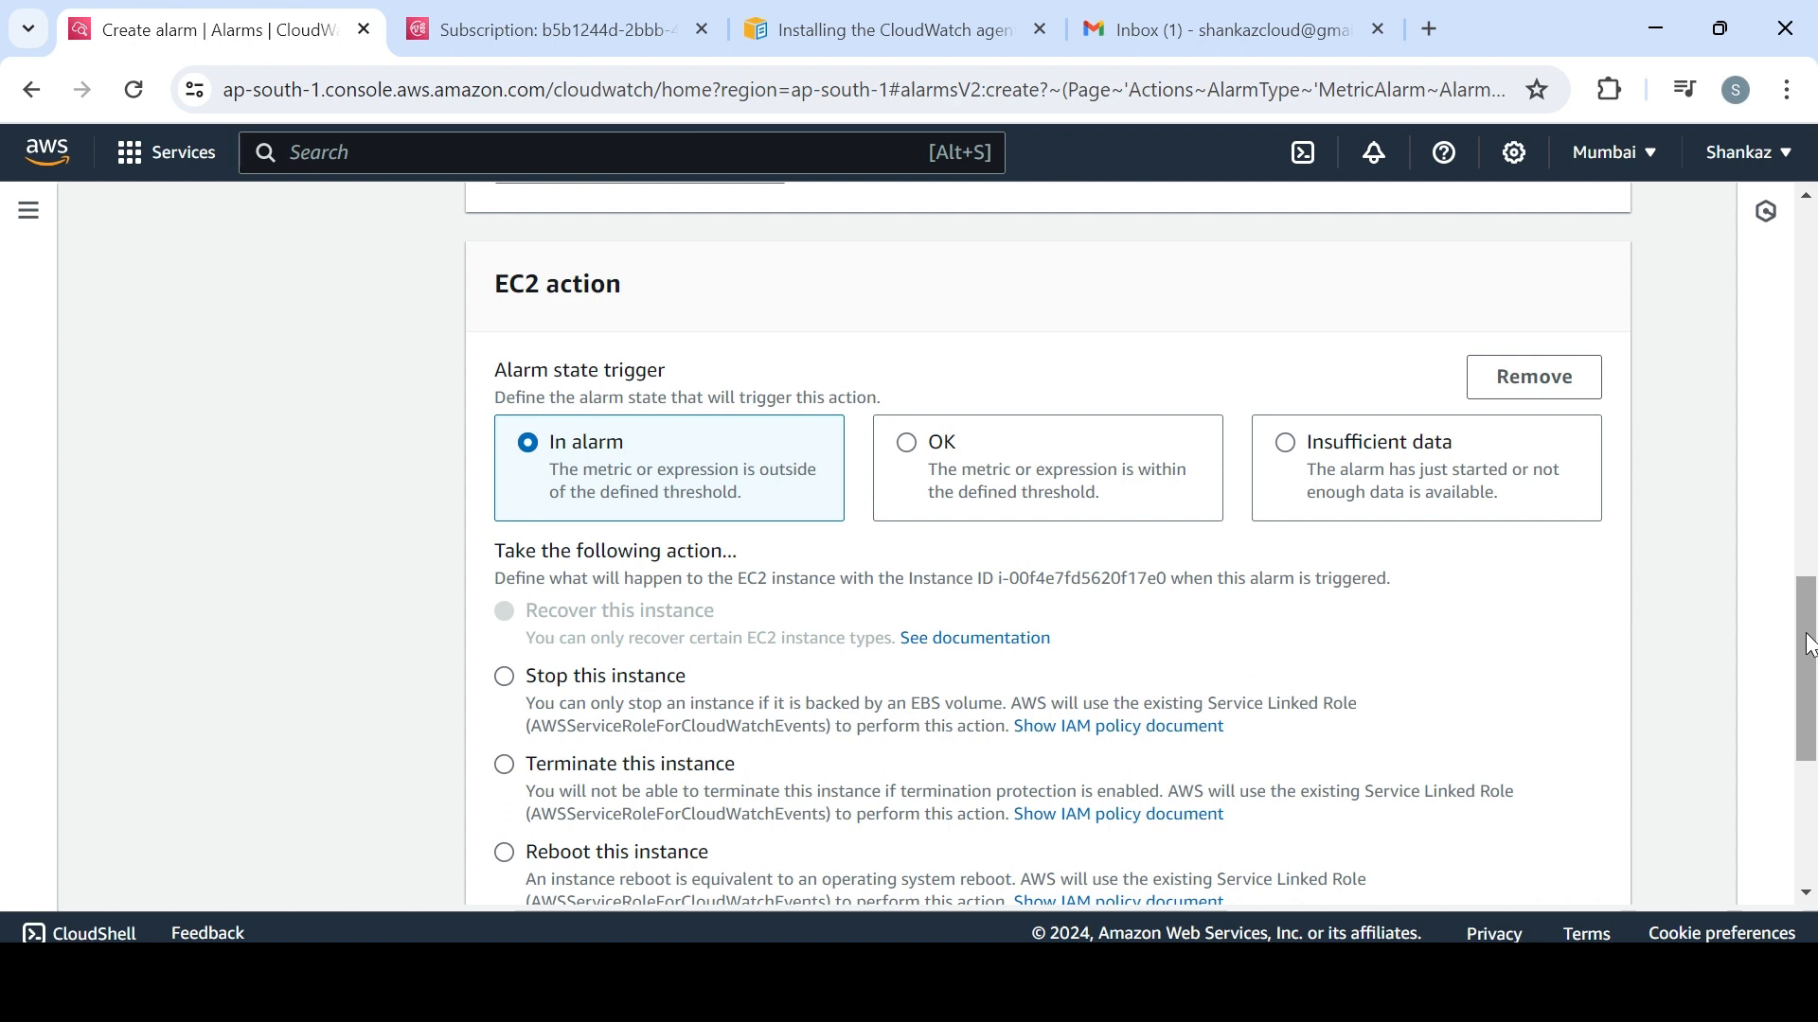
left_click_drag(1810, 644, 1806, 565)
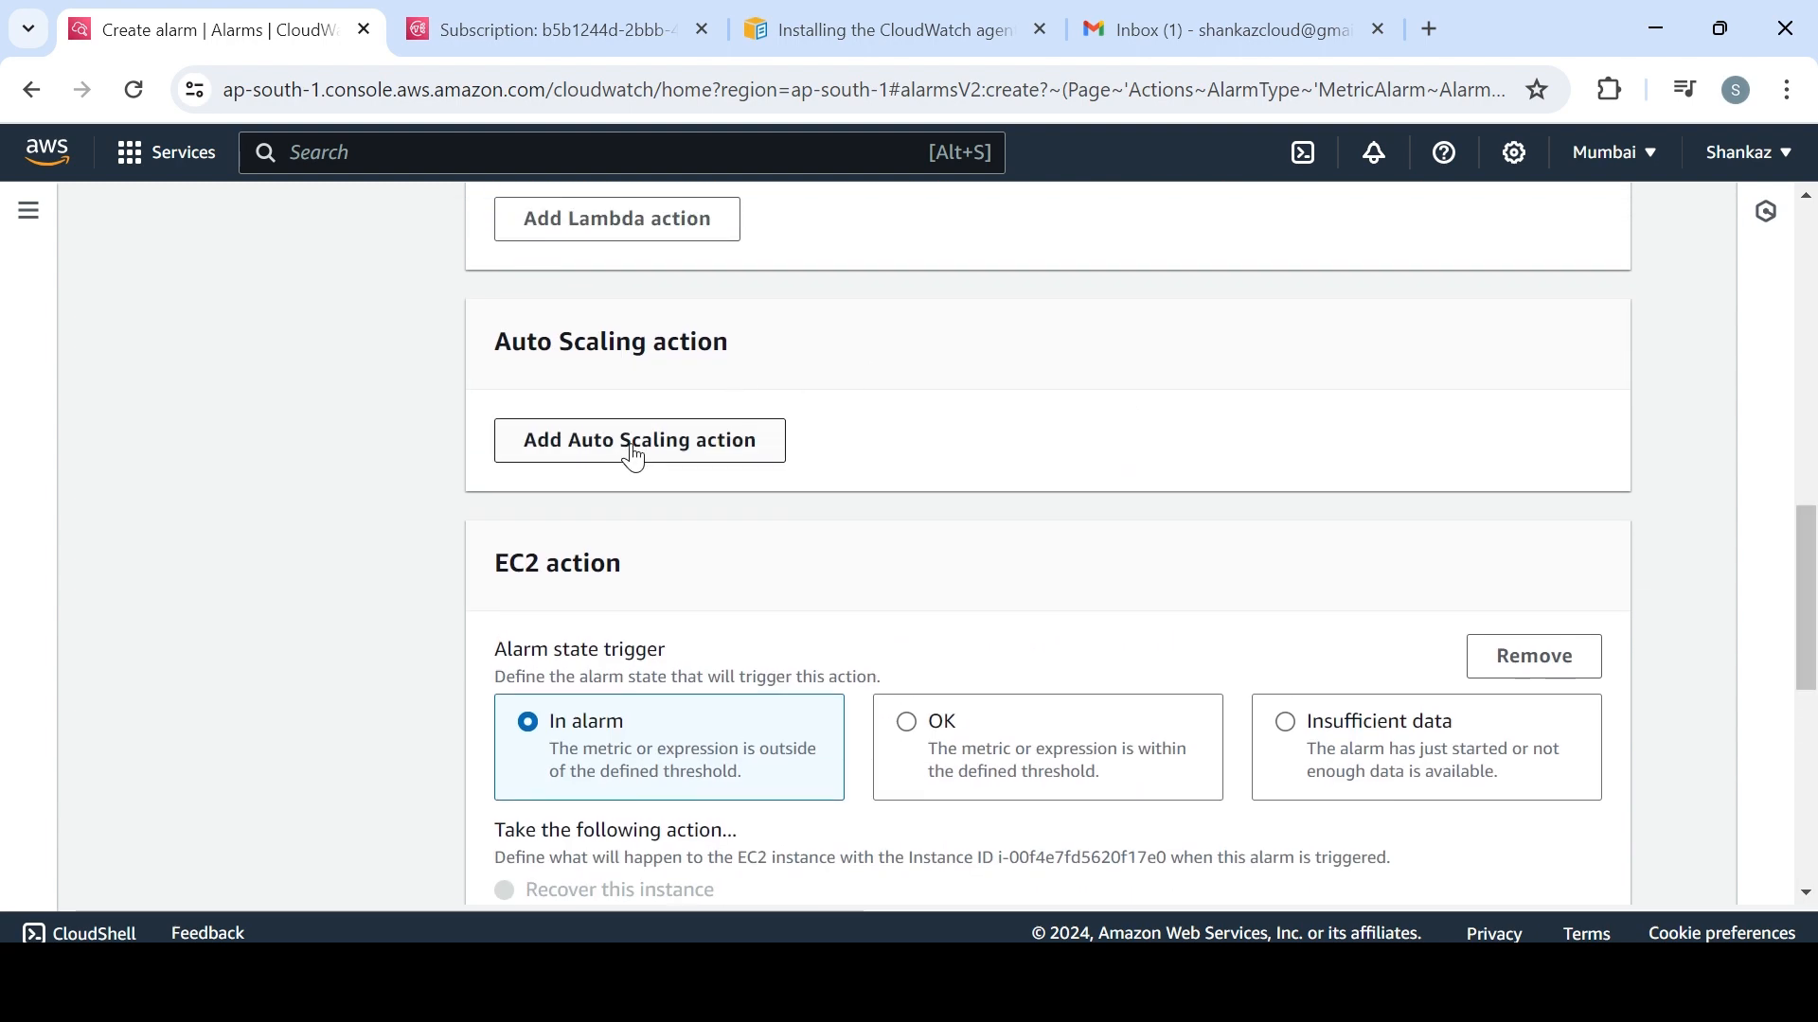
Add an Auto Scaling action for the In alarm state and try to continue to the name and description step
left_click(633, 452)
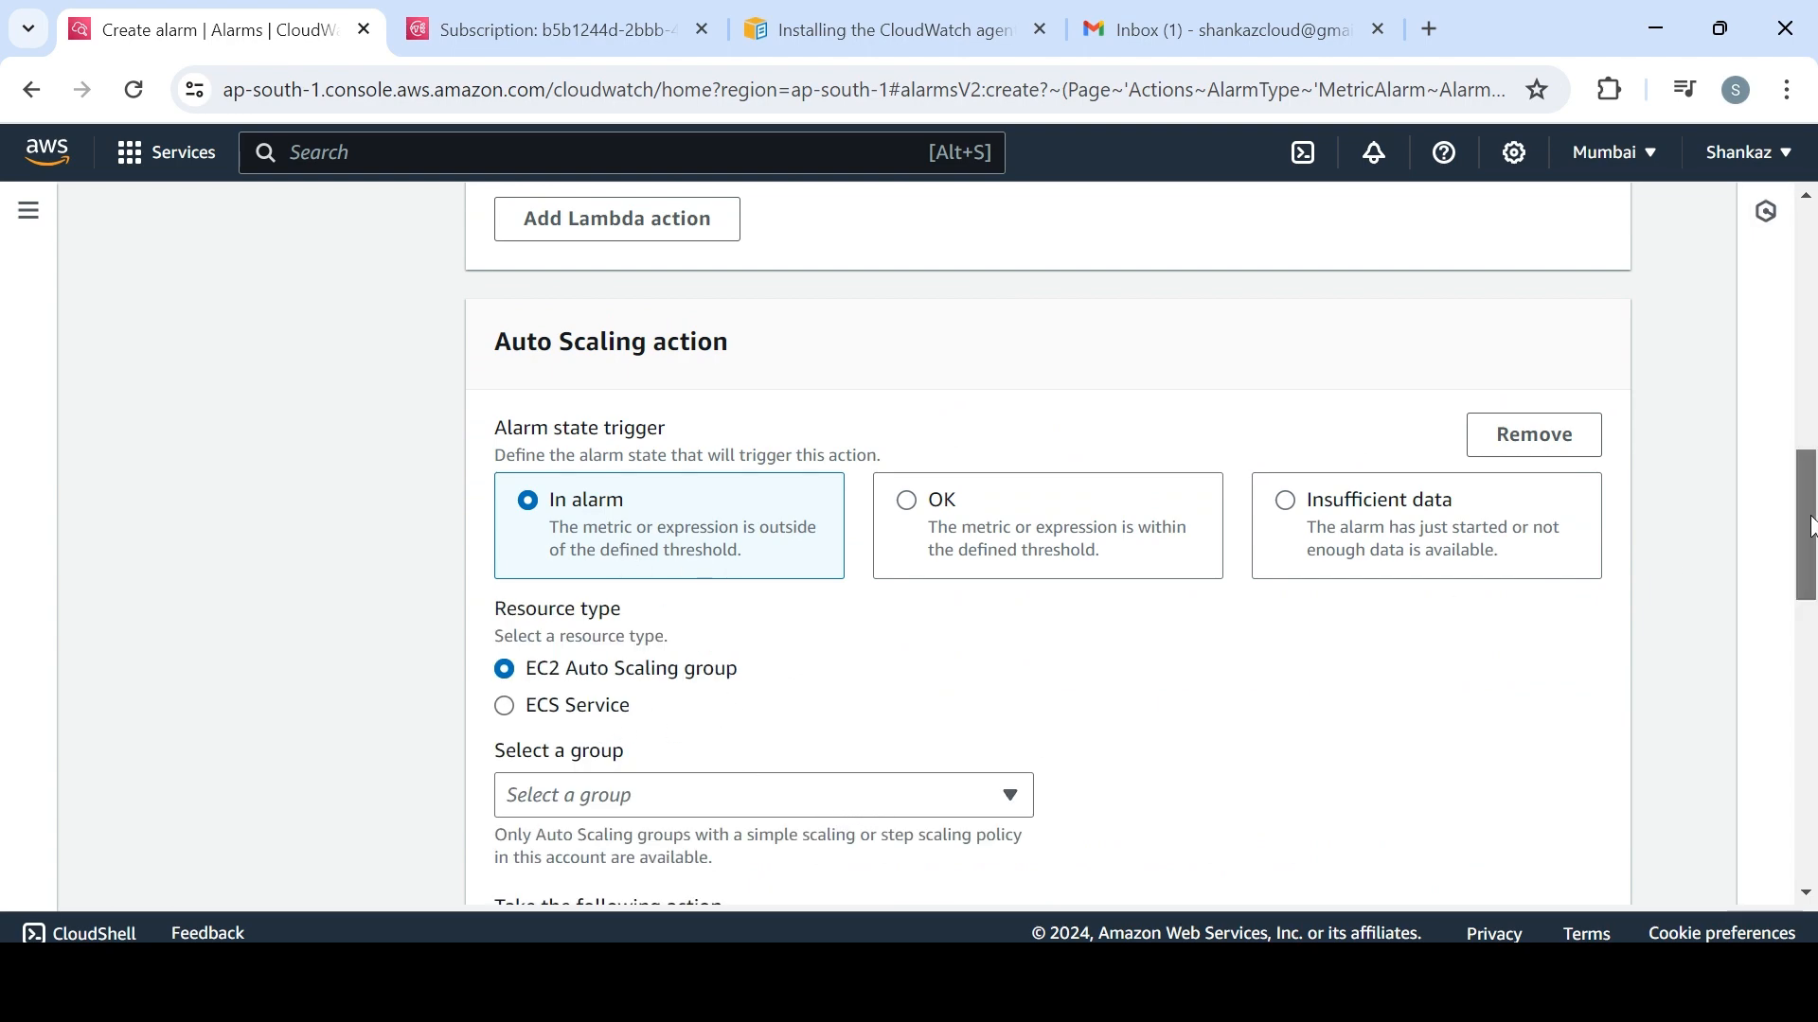
left_click_drag(1806, 528, 1815, 838)
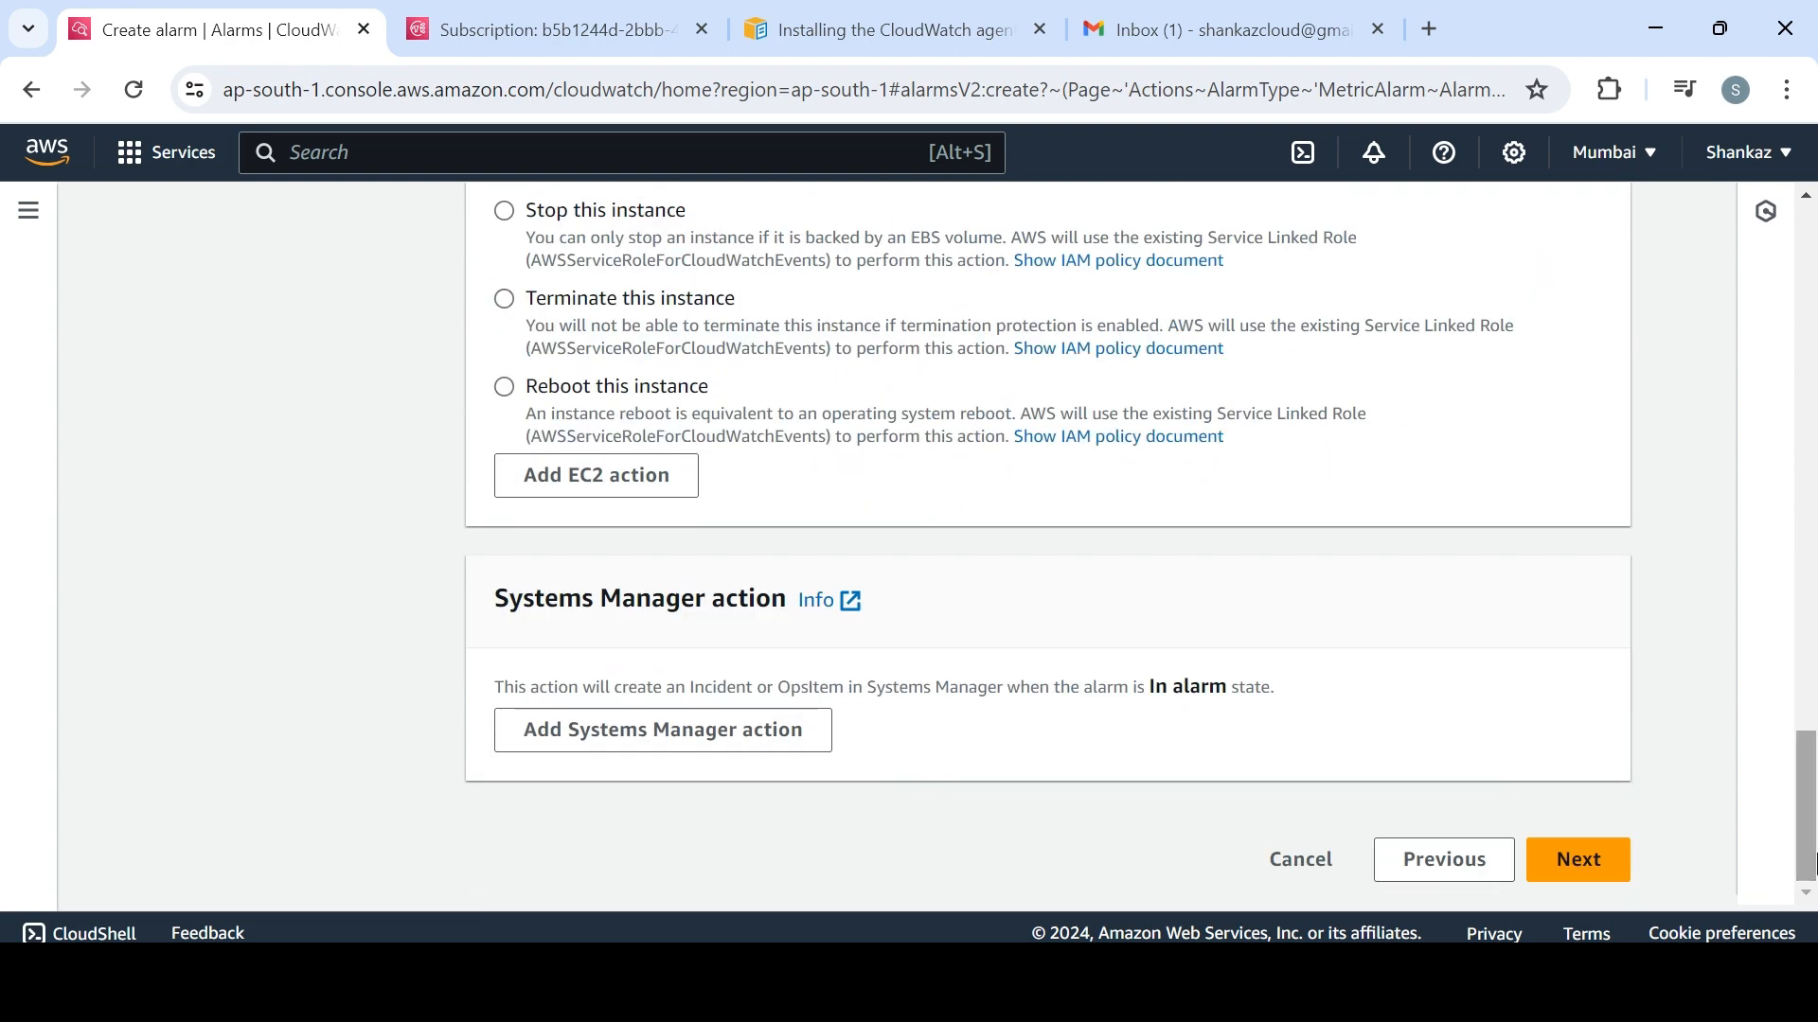
left_click(1592, 861)
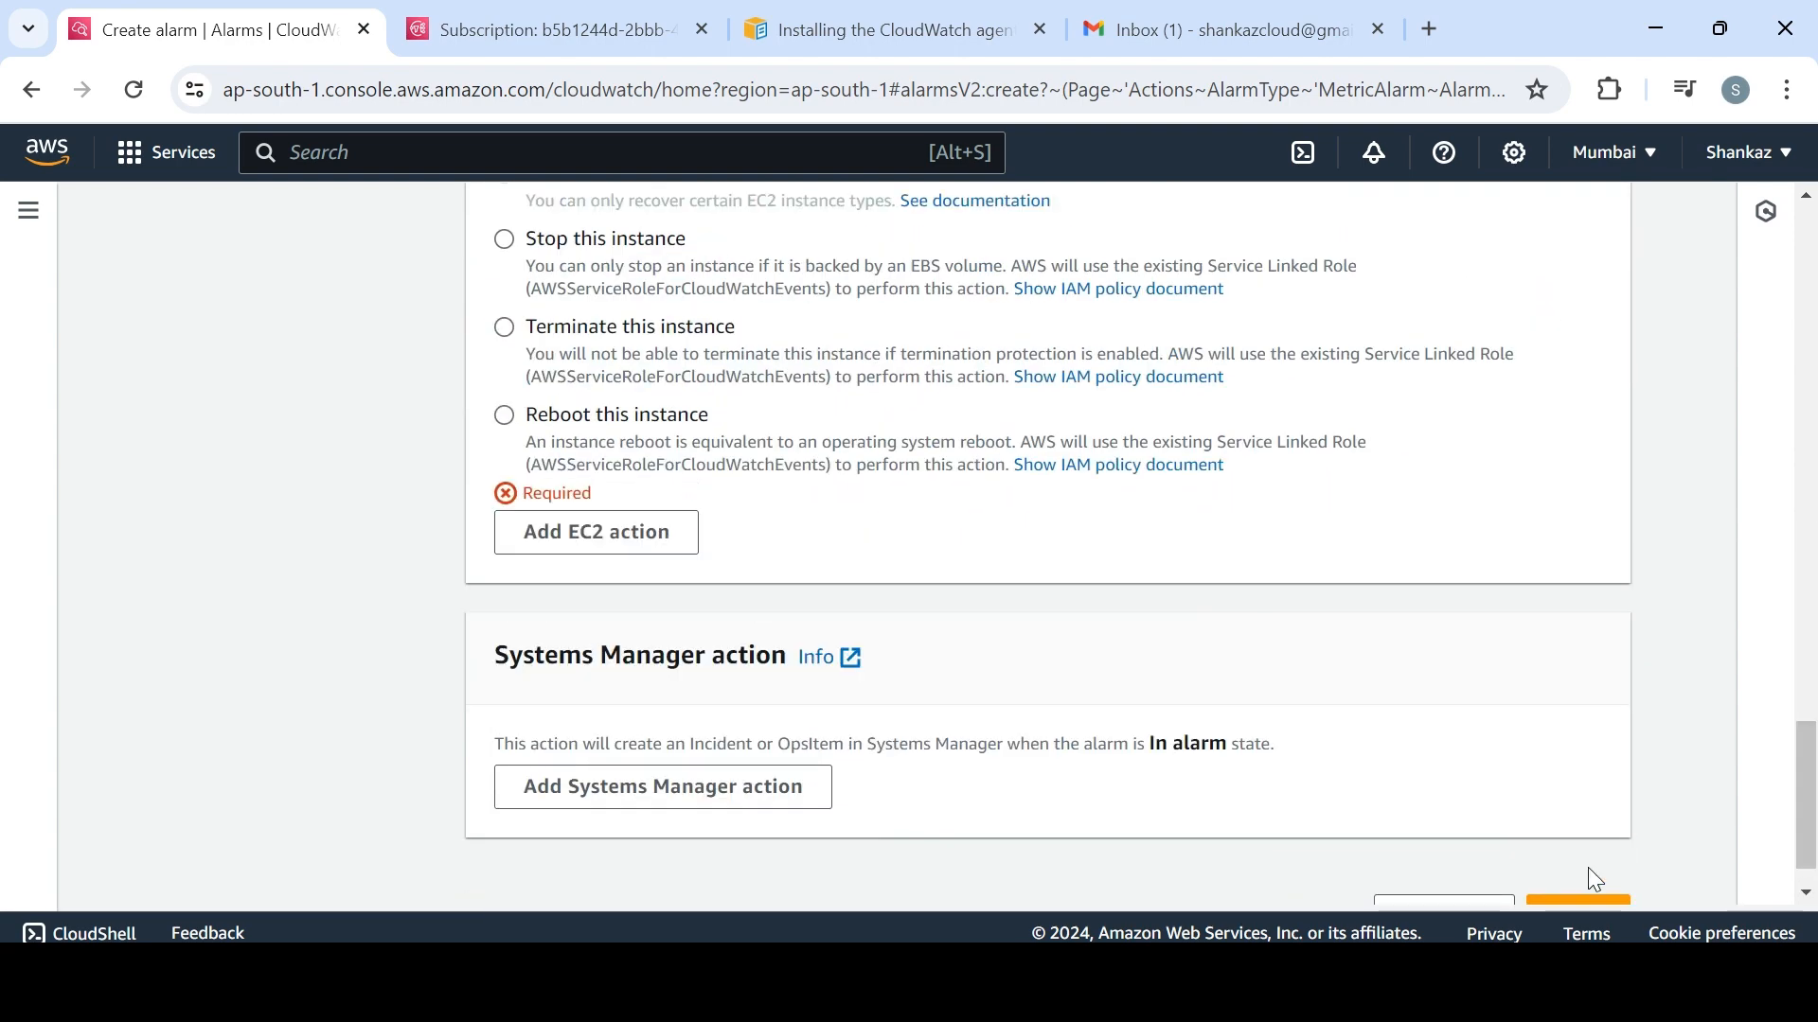
Remove the EC2 action and the Auto Scaling action from the alarm
left_click_drag(1805, 724, 1790, 650)
left_click(1539, 566)
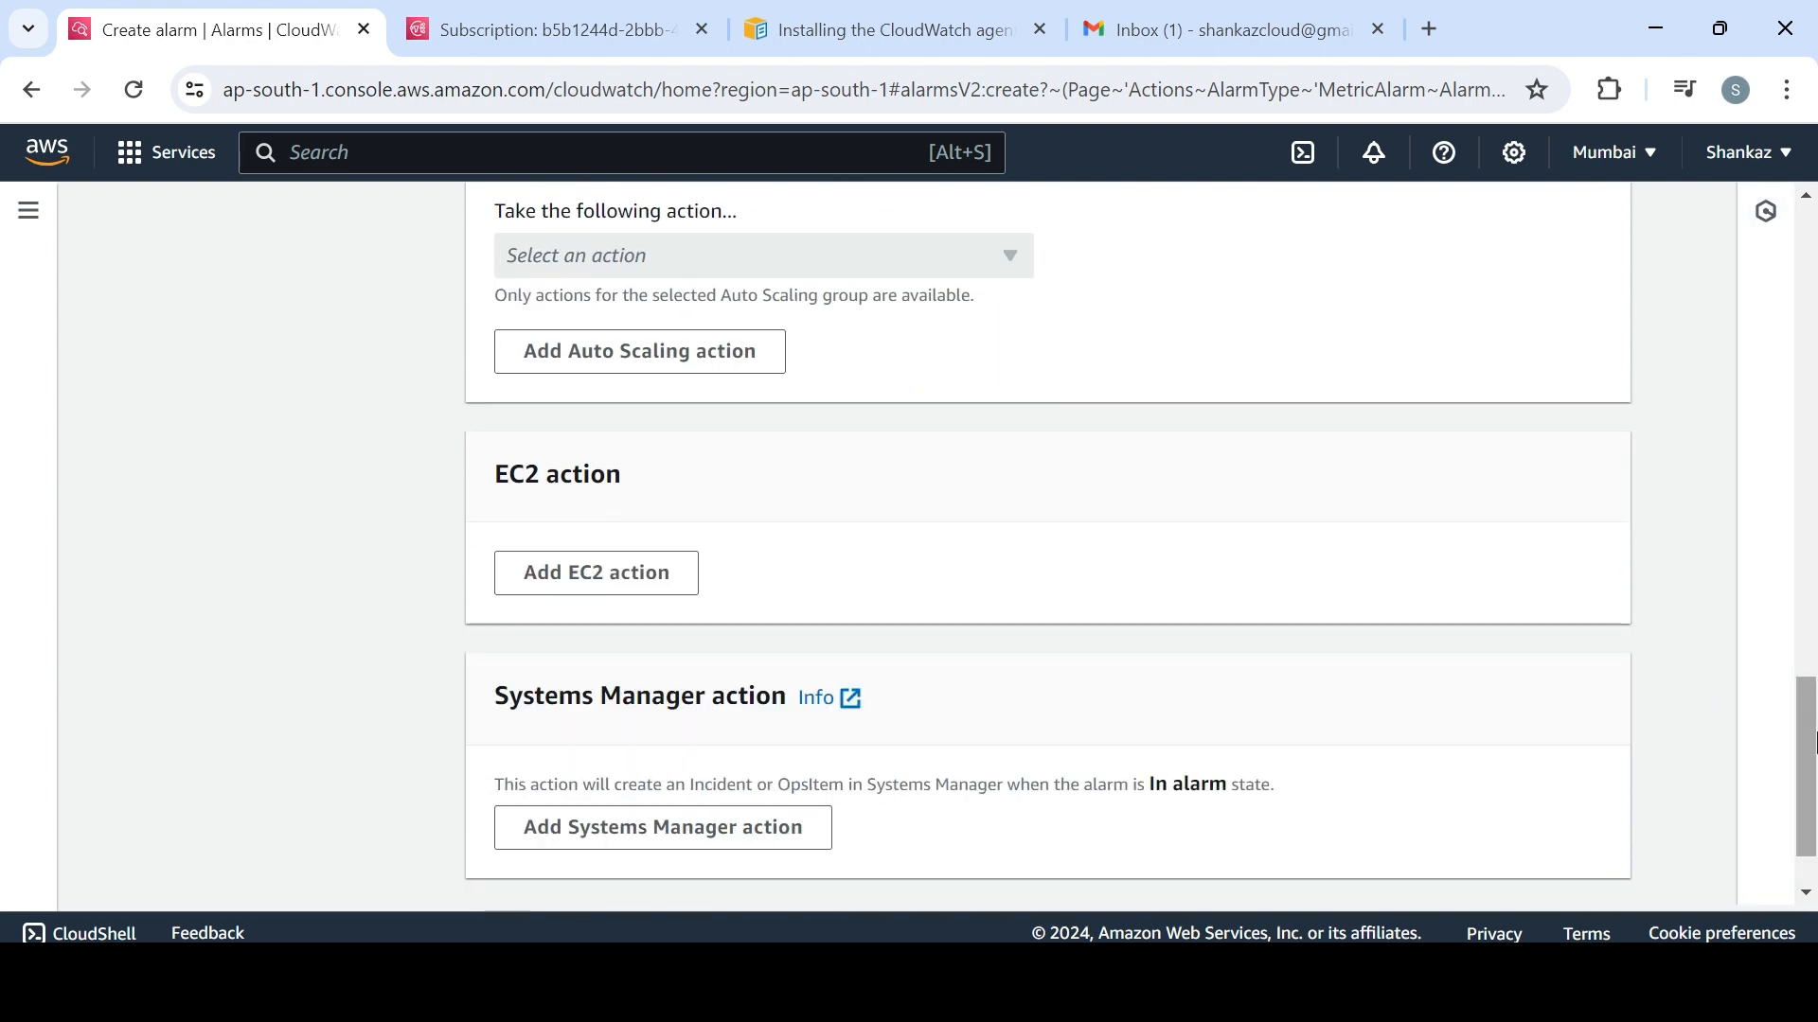
left_click_drag(1806, 748, 1806, 592)
left_click(1575, 358)
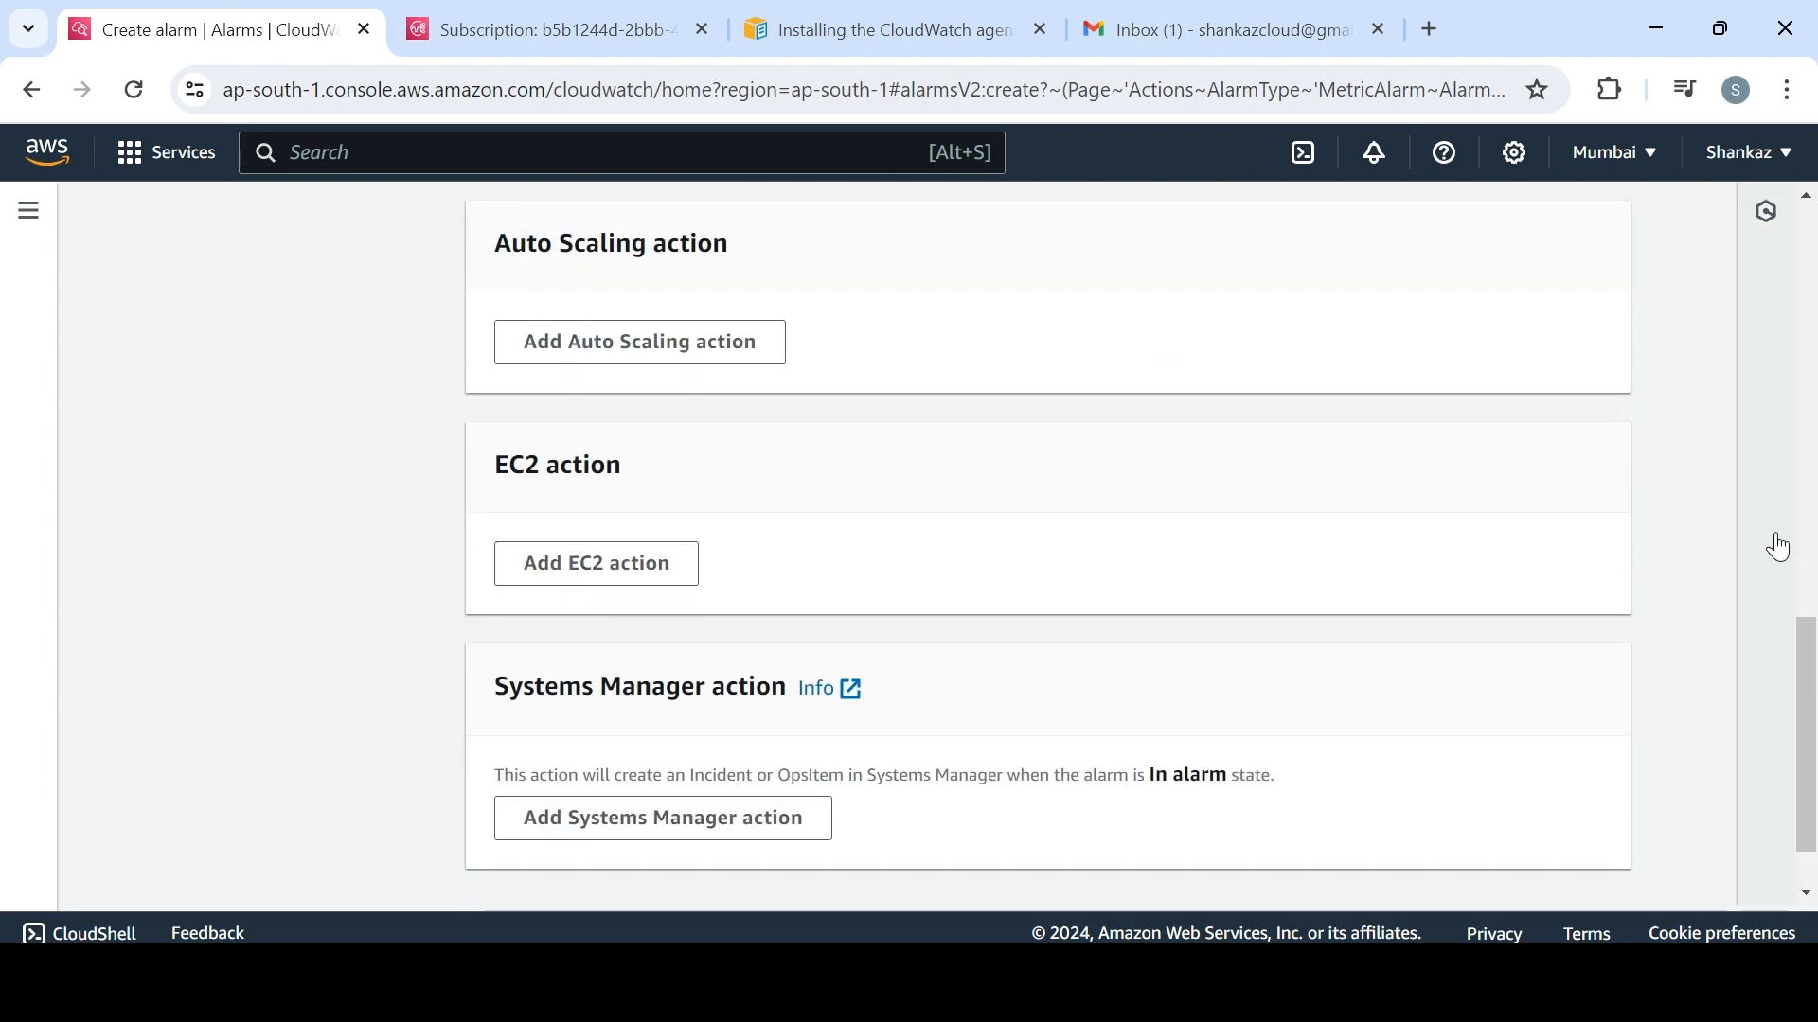
Continue to the name and description, name the alarm cpualarm without a description, and proceed to the preview
scroll(1778, 542, "down", 1)
left_click(1607, 859)
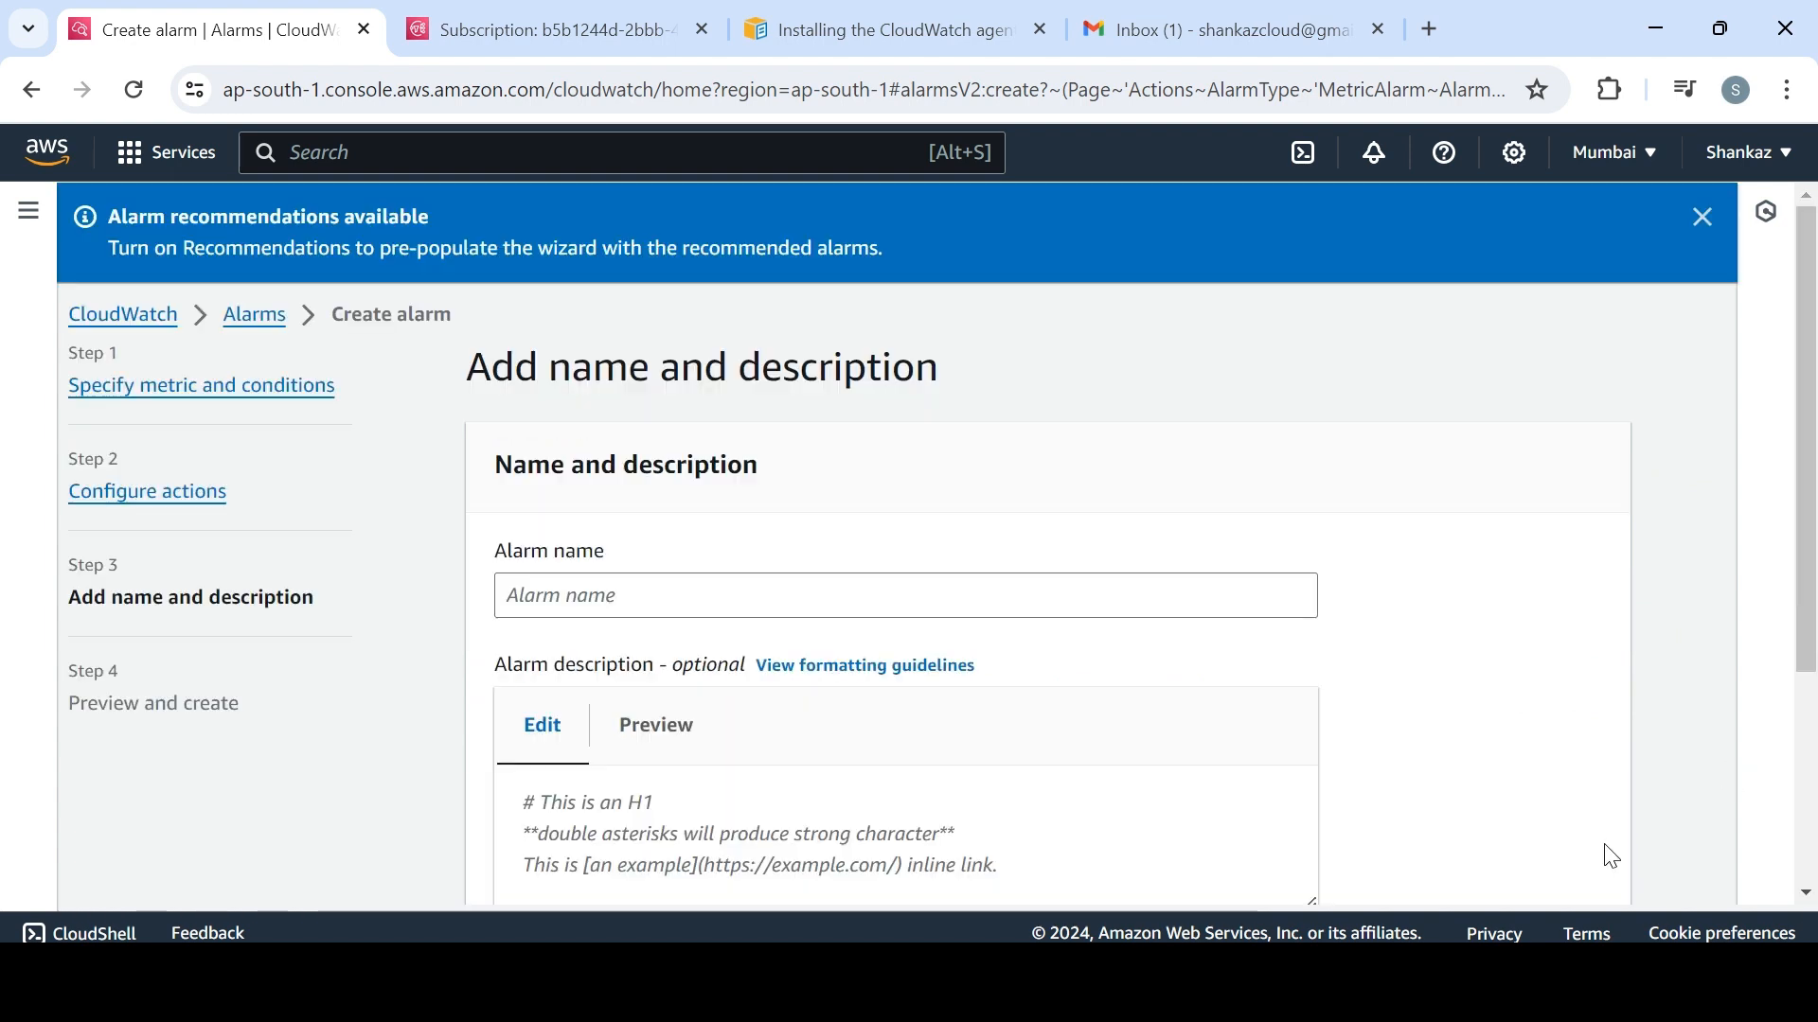
left_click(995, 595)
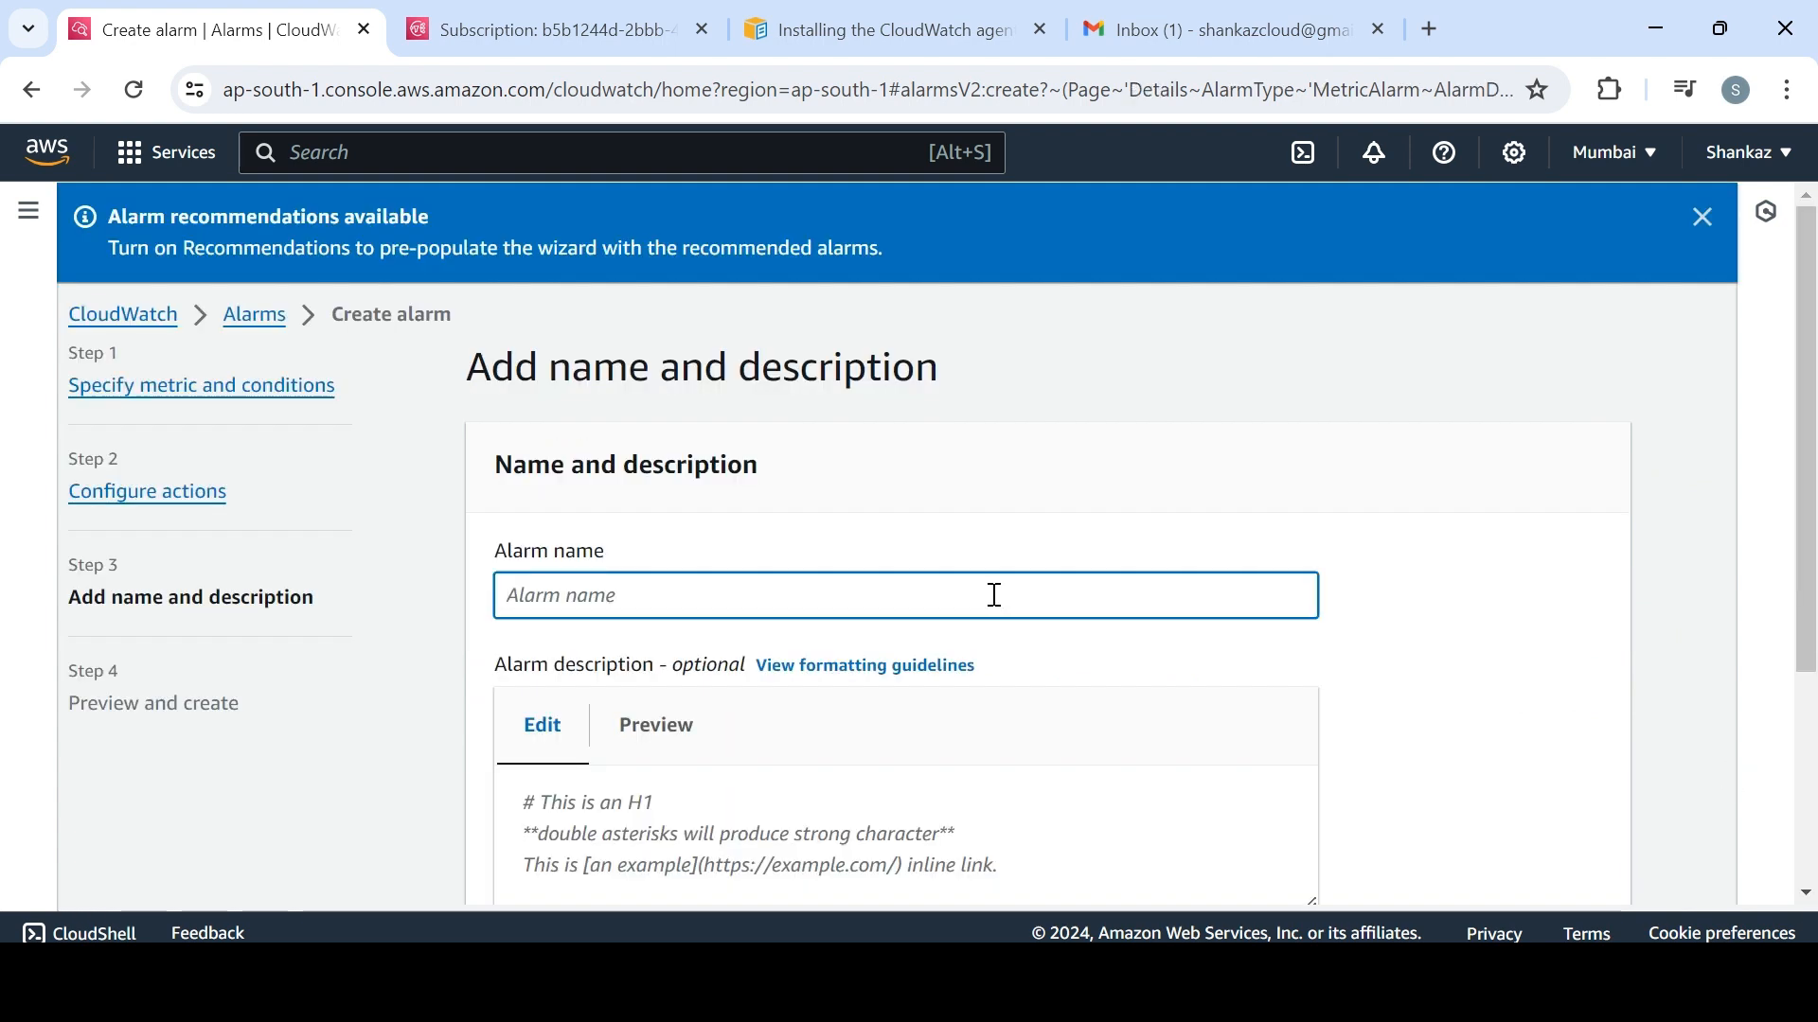
type("cpualarm")
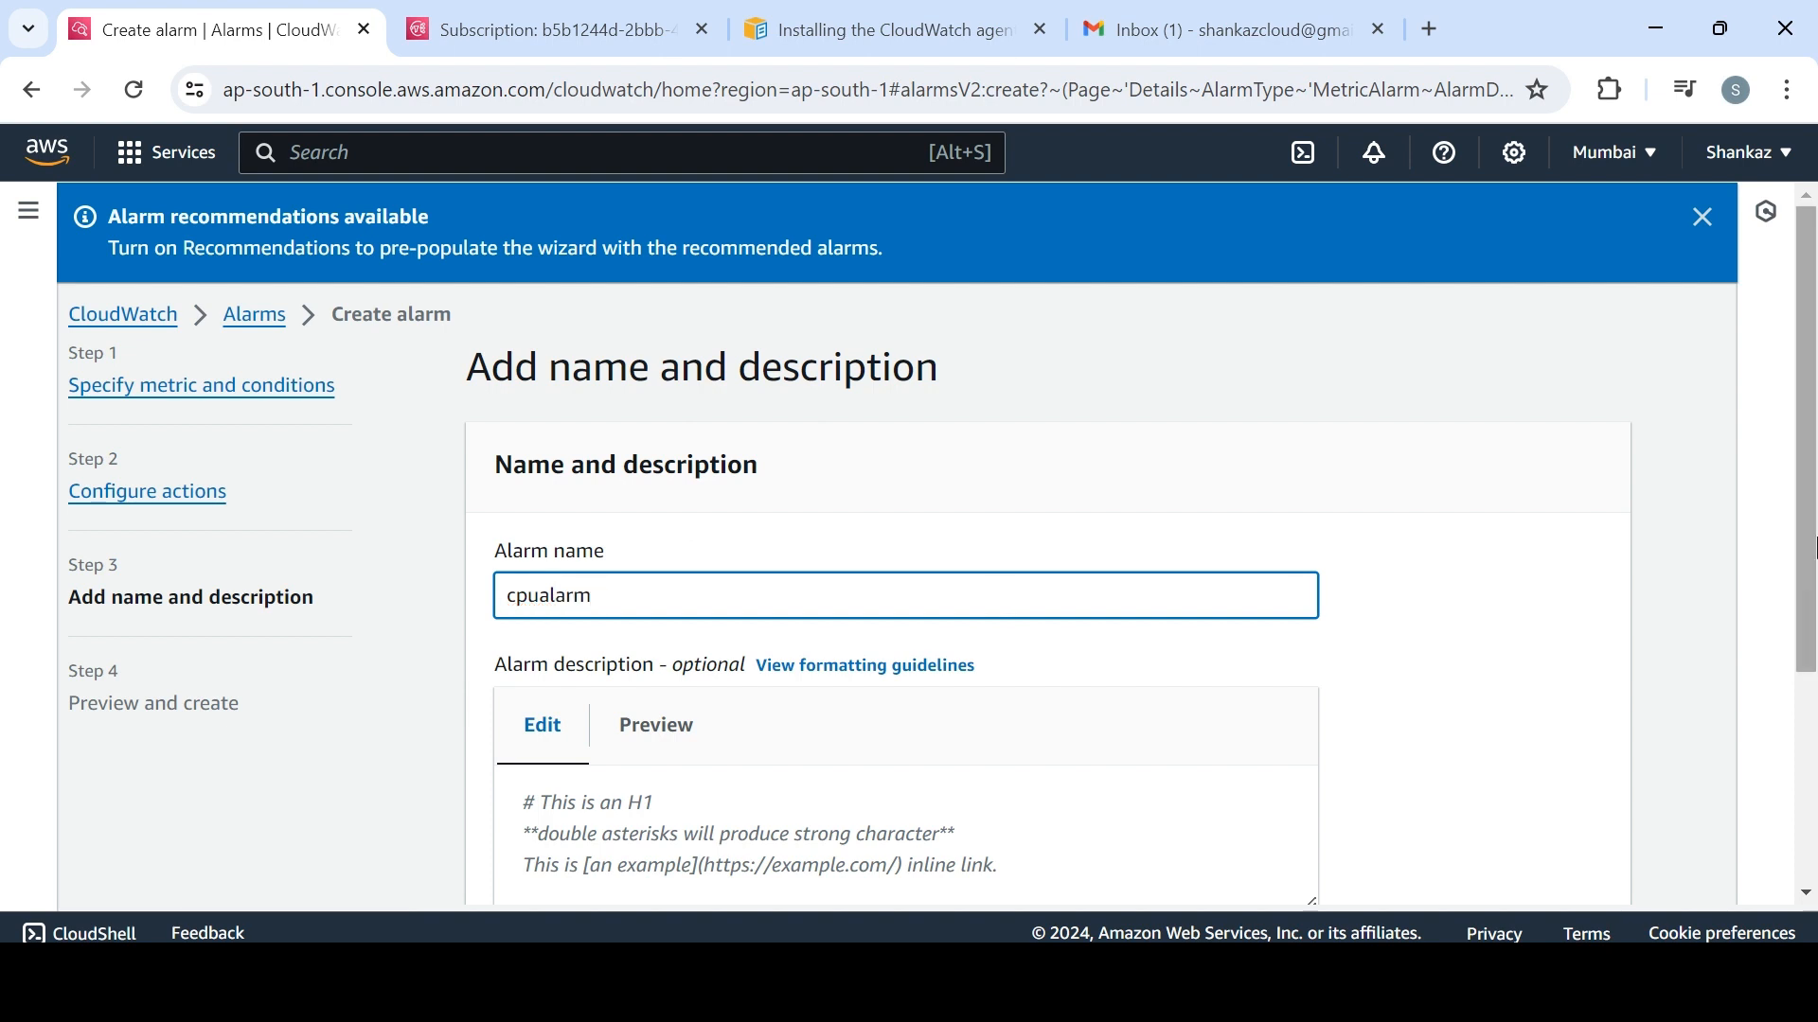
scroll(995, 596, "down", 3)
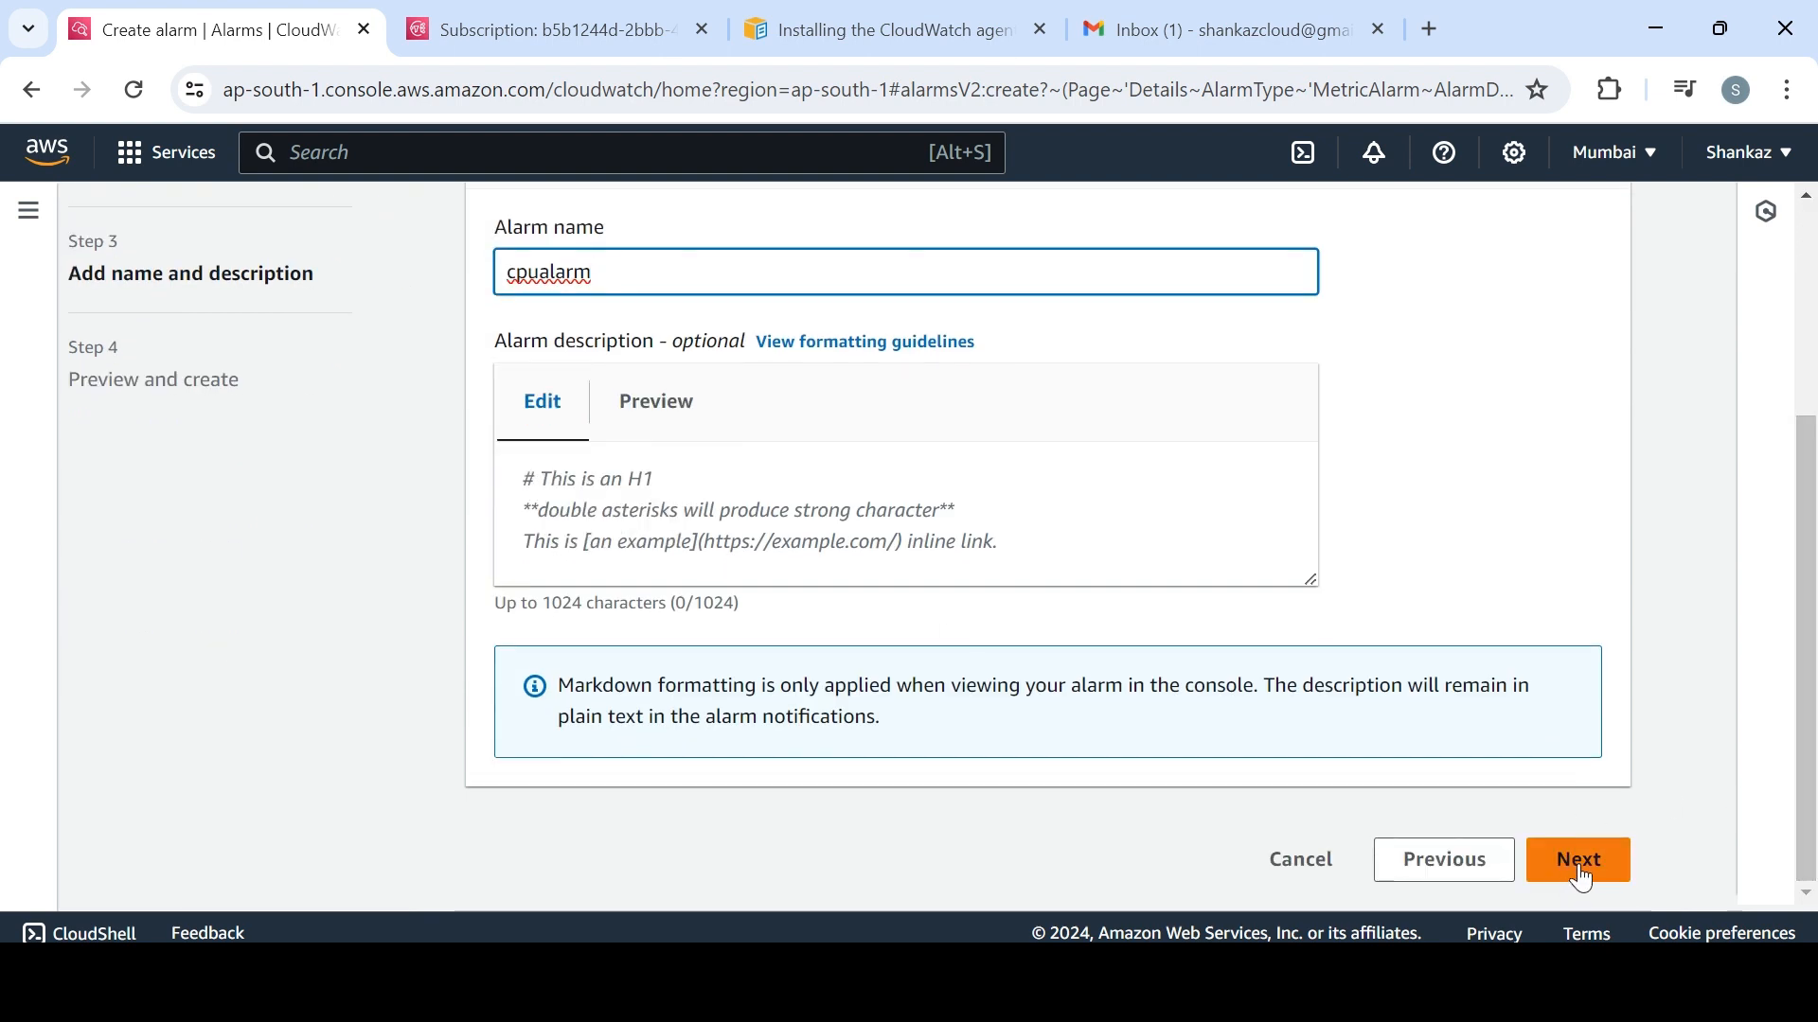
left_click(917, 542)
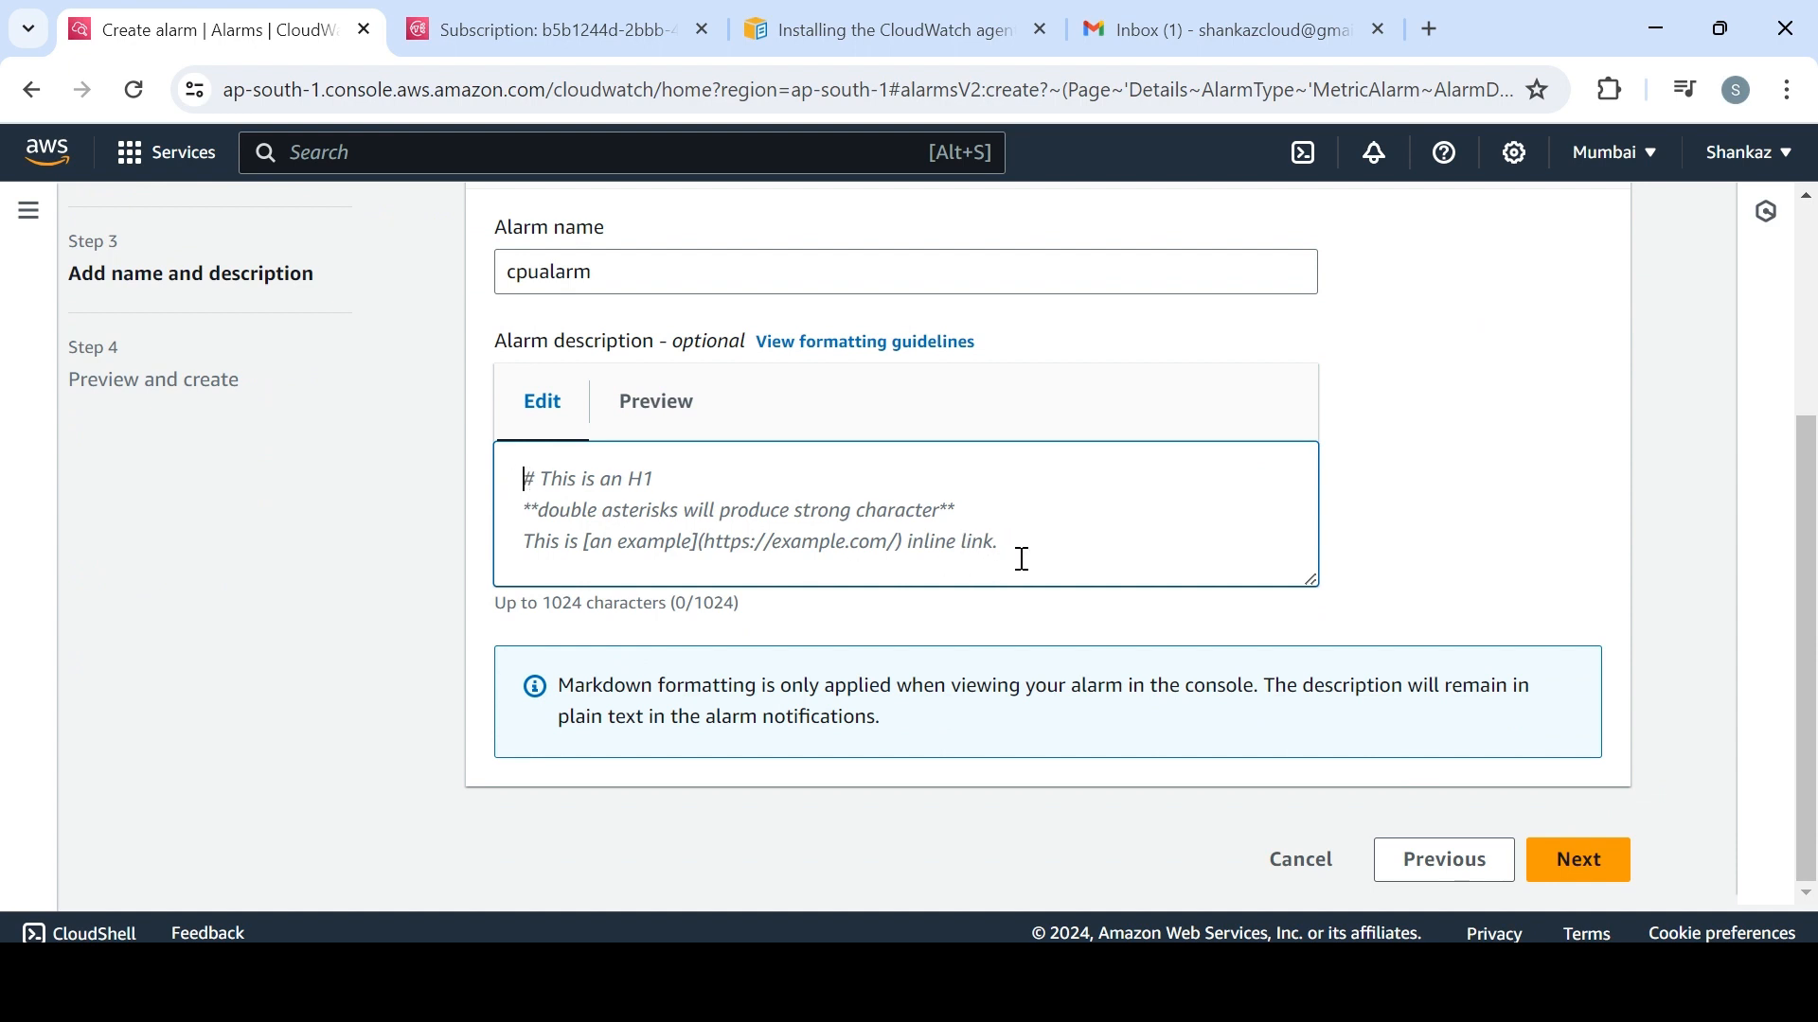
left_click(1615, 875)
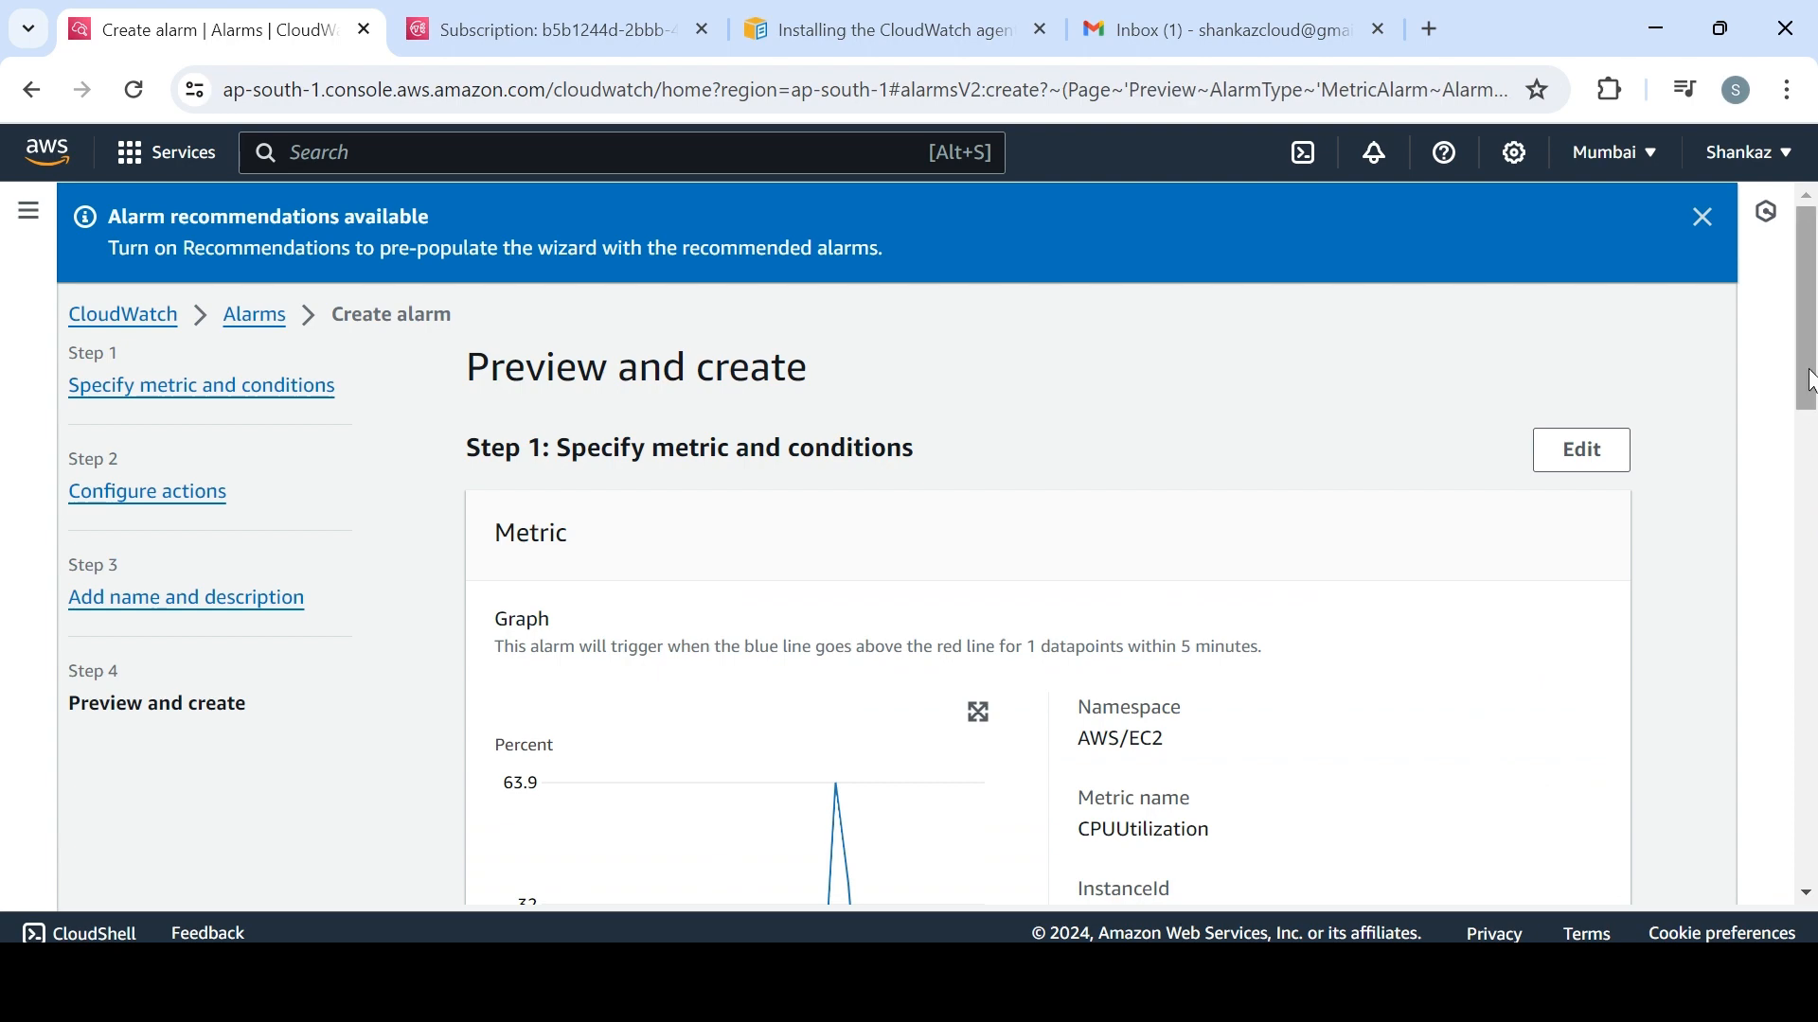
Create the alarm from the preview, refresh the alarms list and dismiss the success banner
left_click_drag(1811, 382, 1811, 846)
left_click(1558, 861)
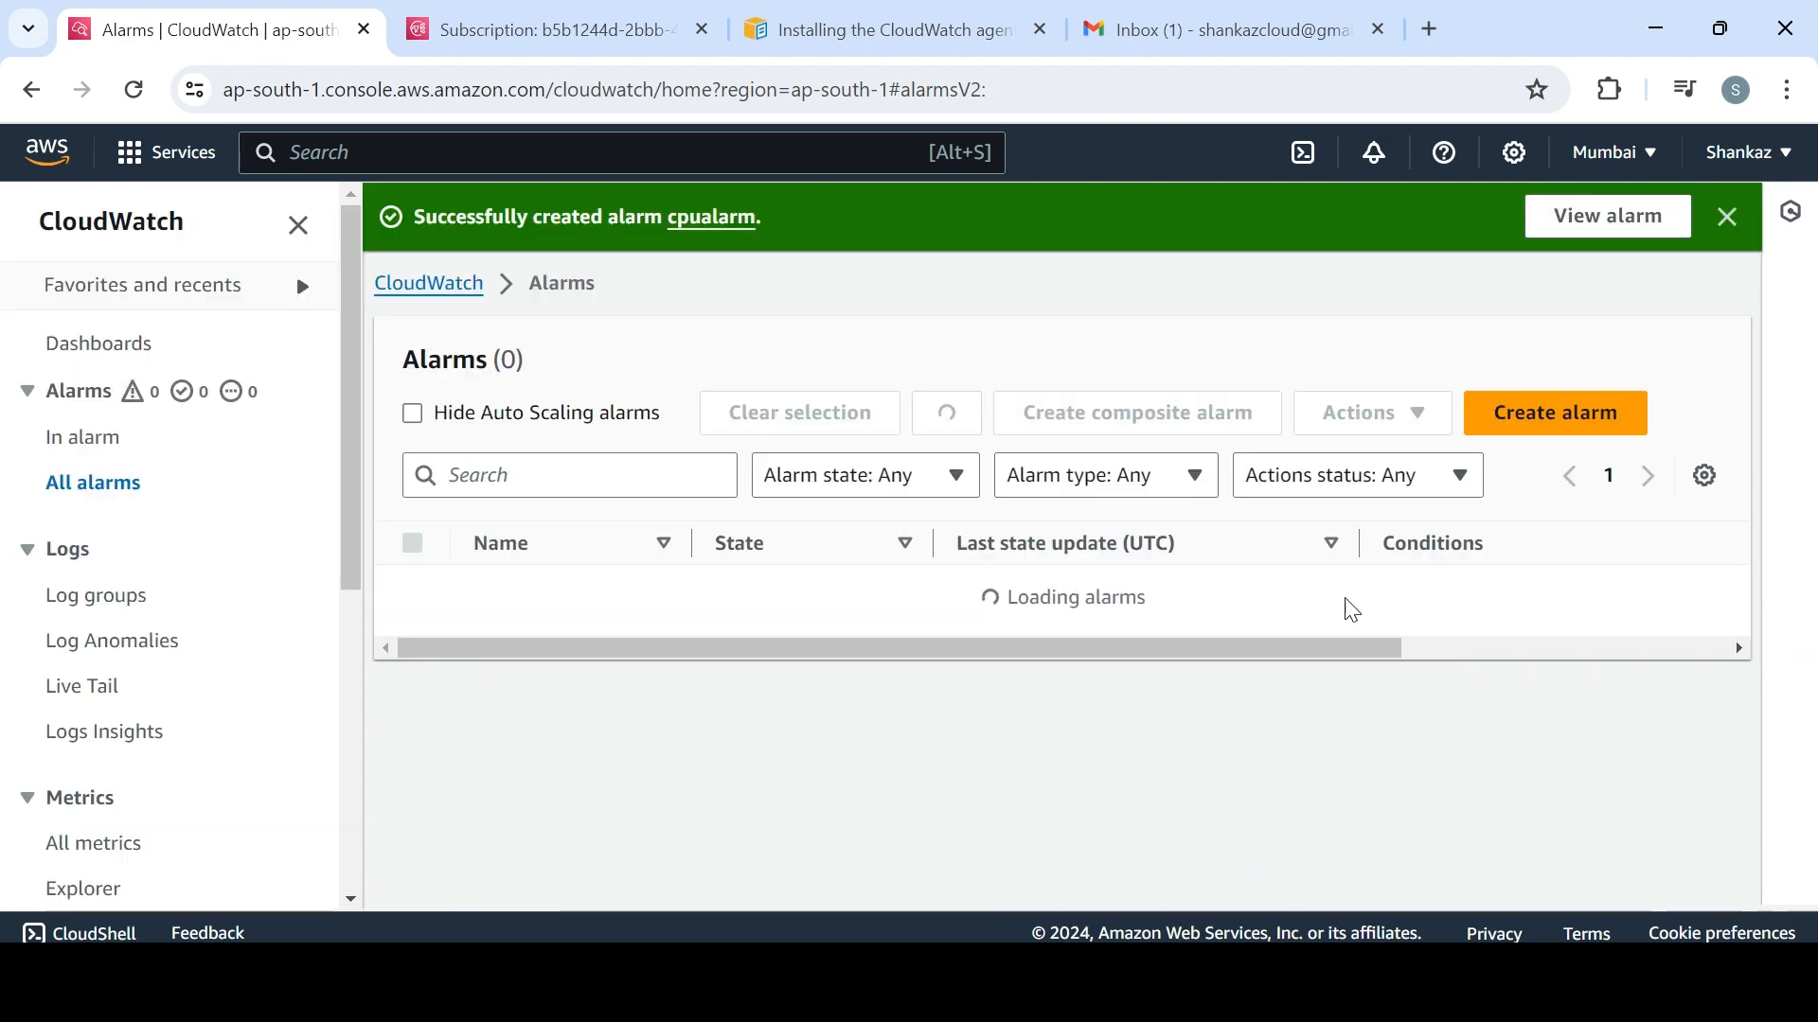
left_click(949, 415)
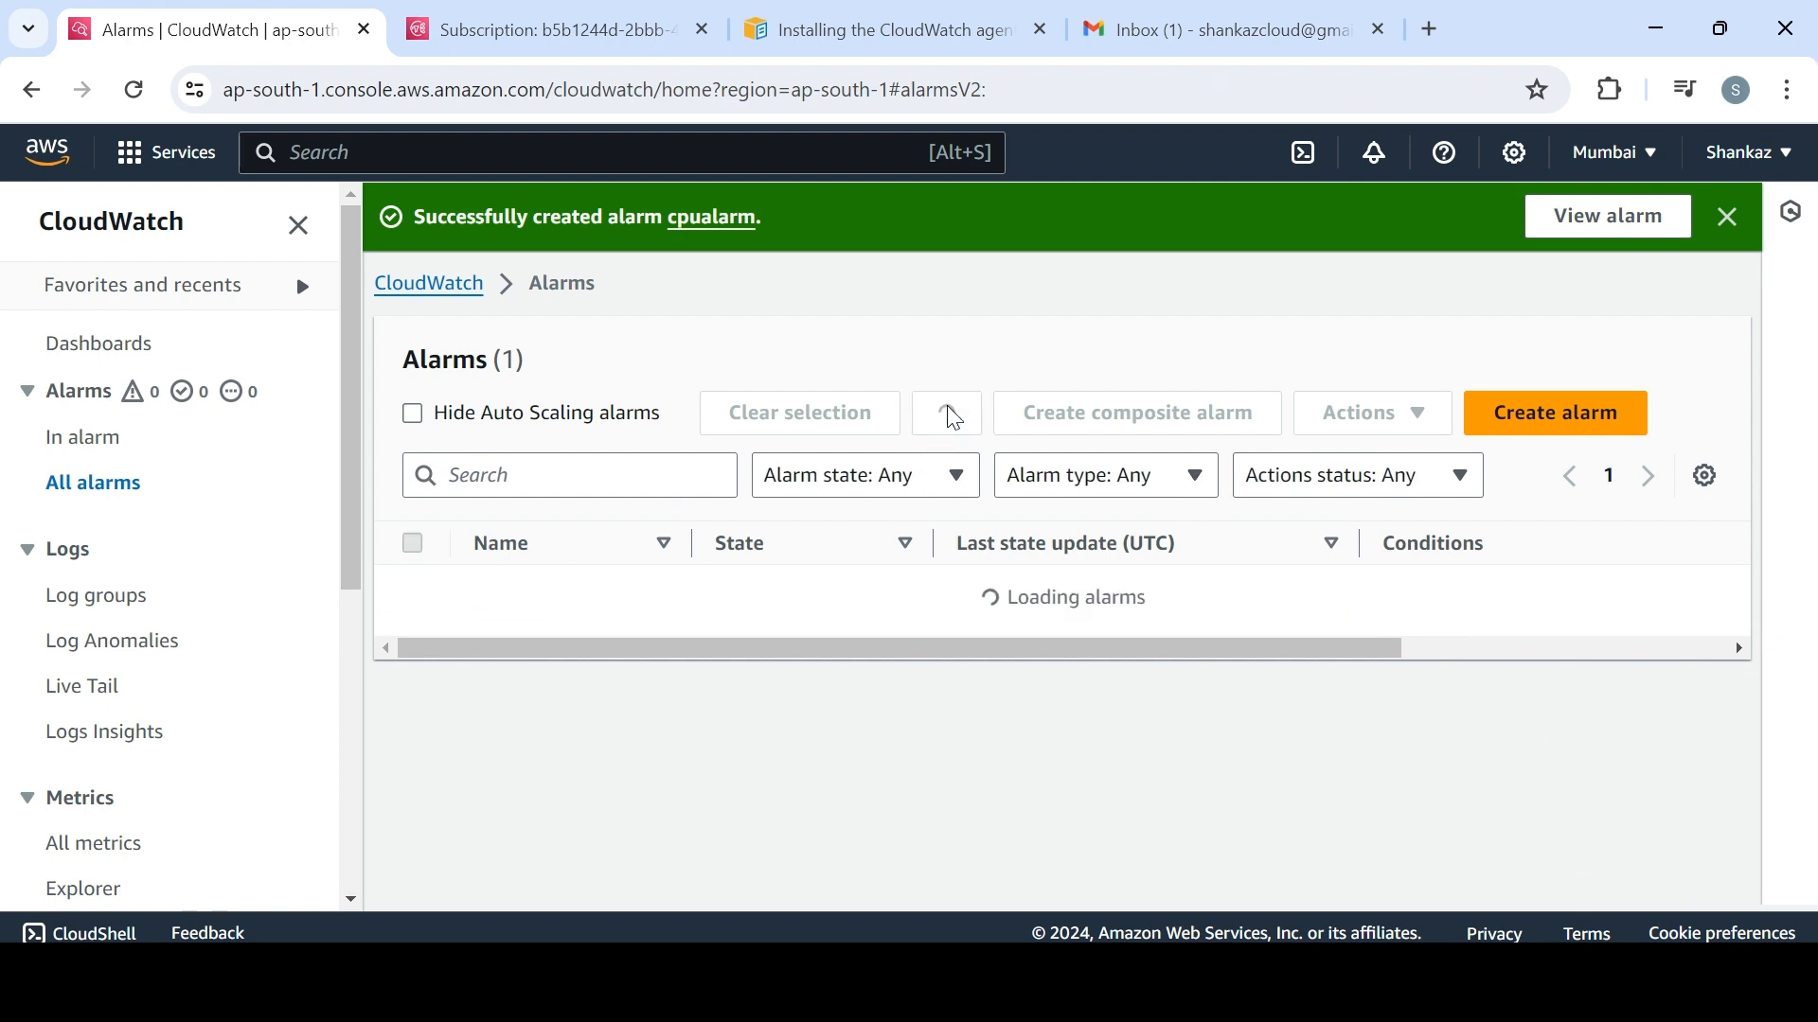
left_click(1726, 218)
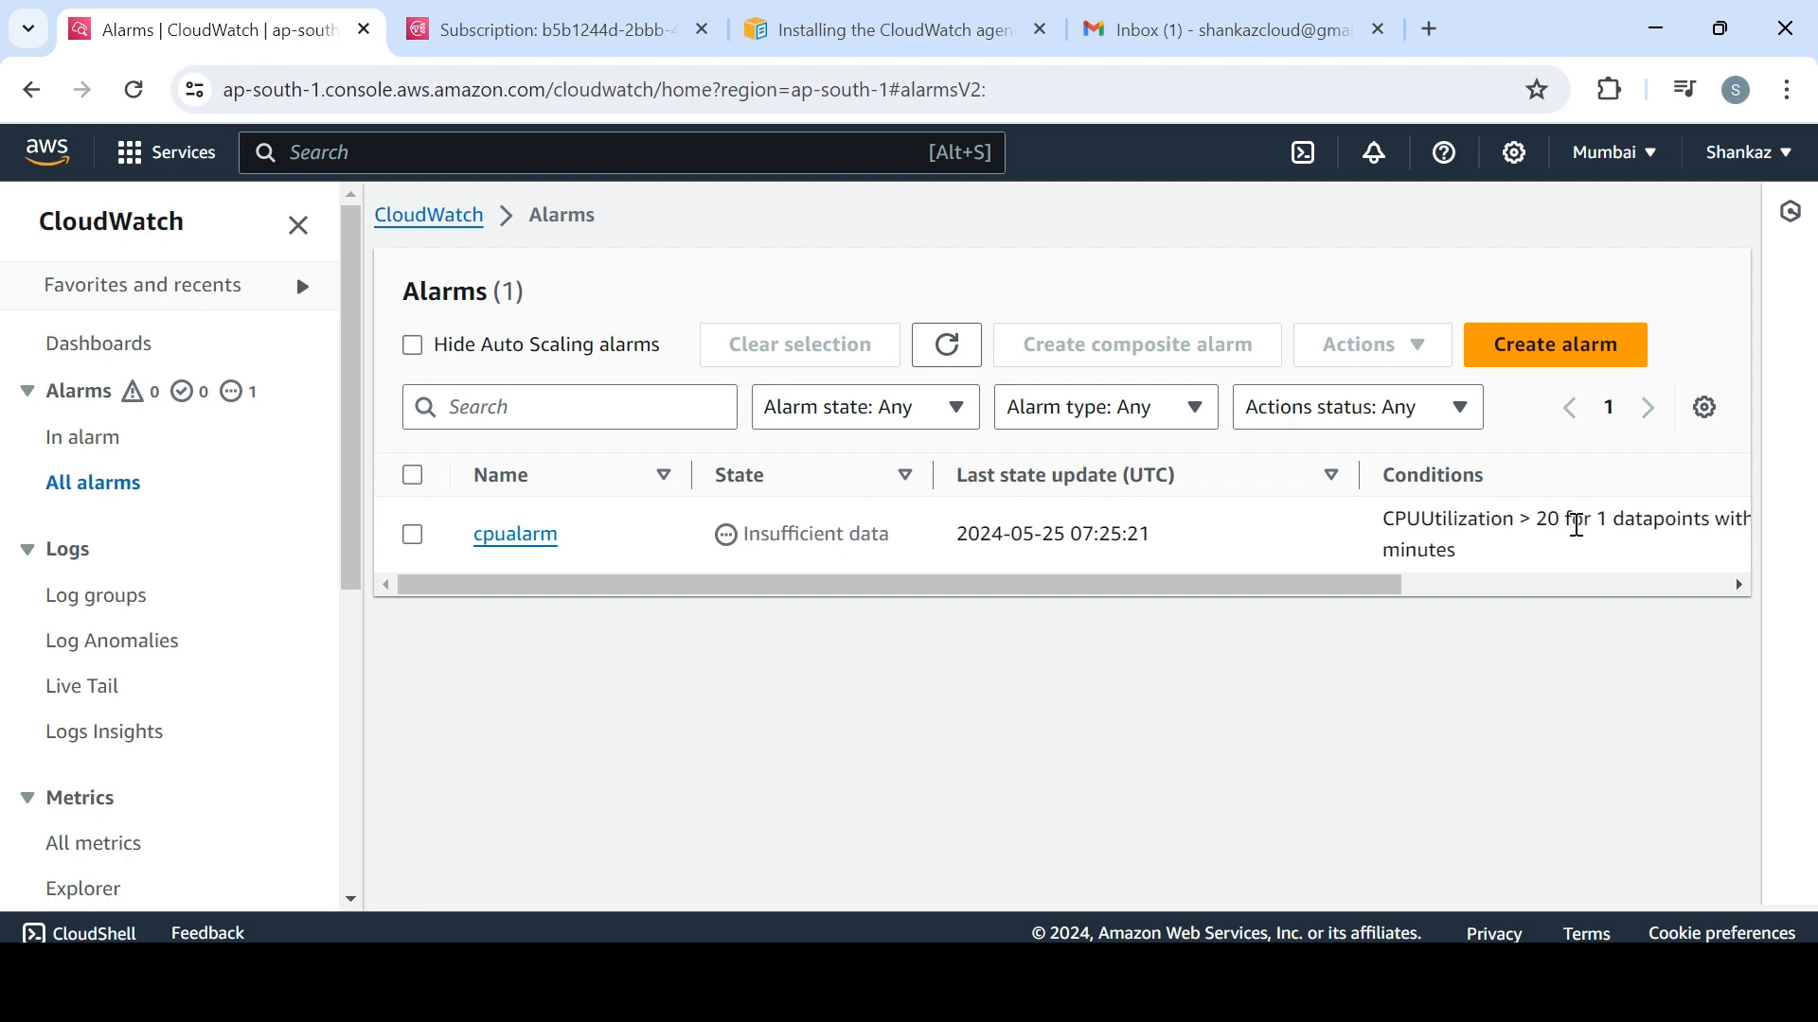
Examine the state, conditions and actions of cpualarm, refreshing the alarms list to check for state updates
left_click_drag(1387, 585, 1538, 603)
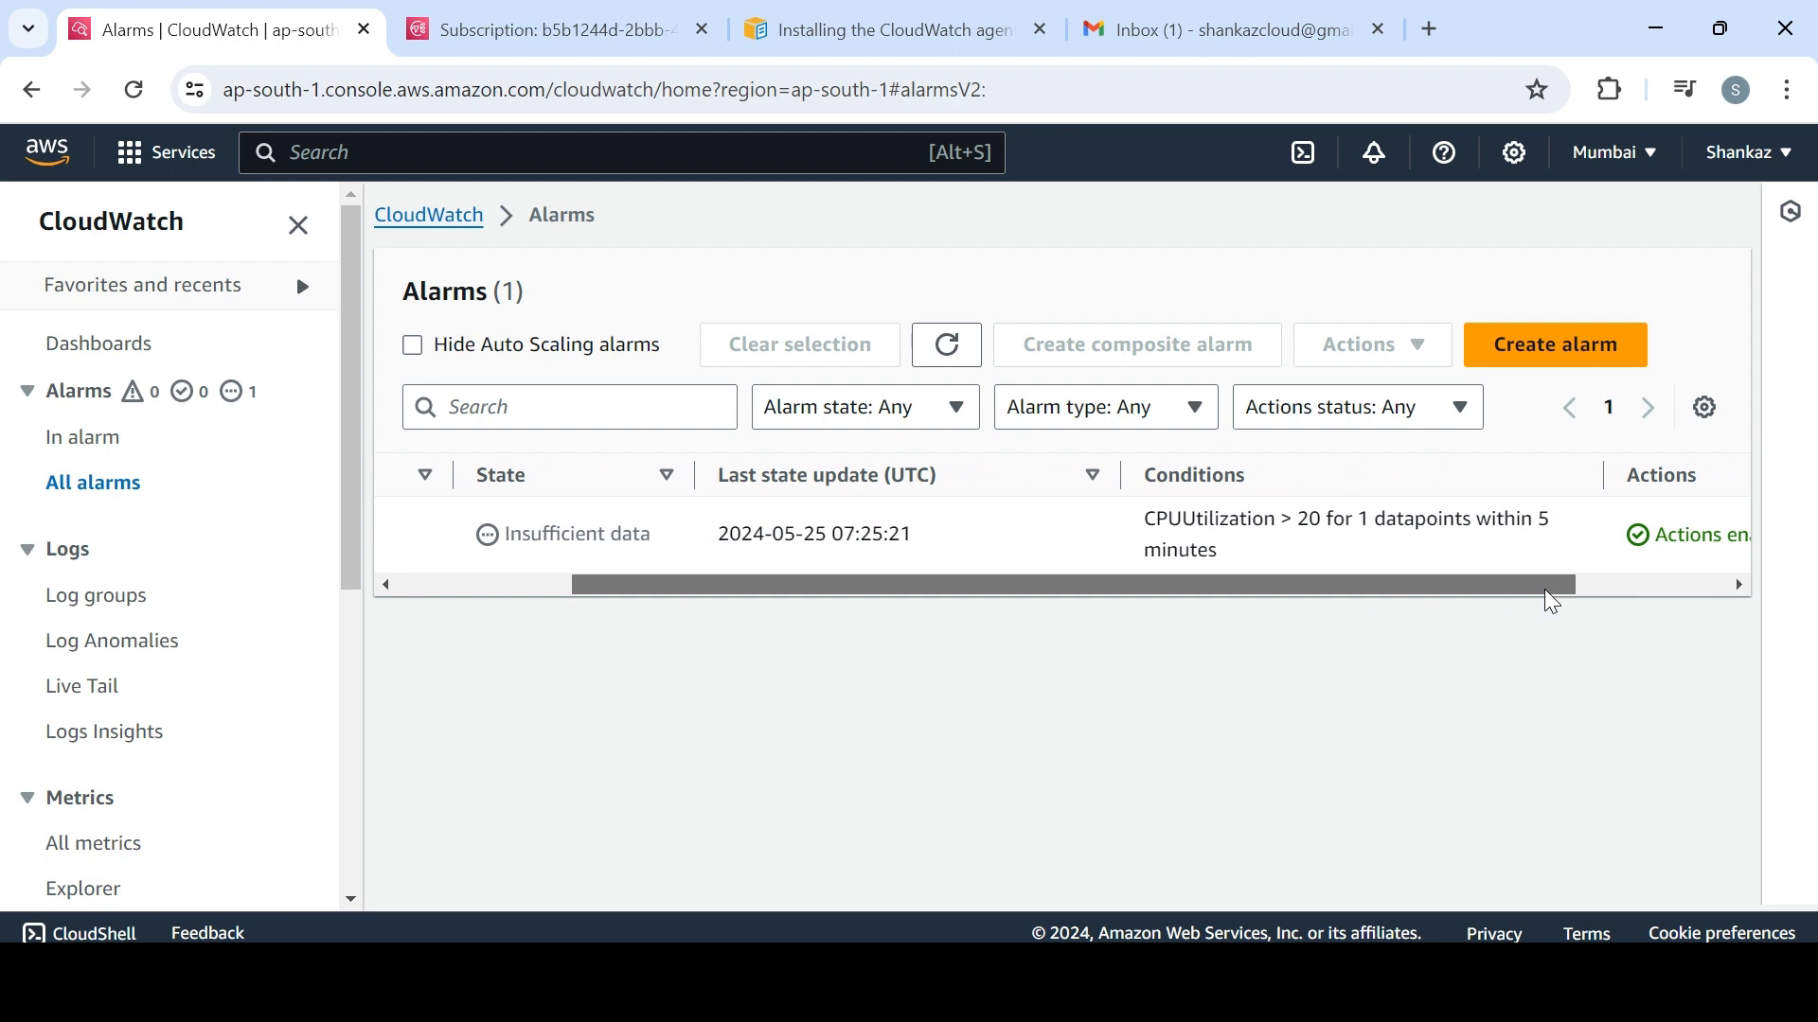
left_click_drag(1545, 591, 1228, 597)
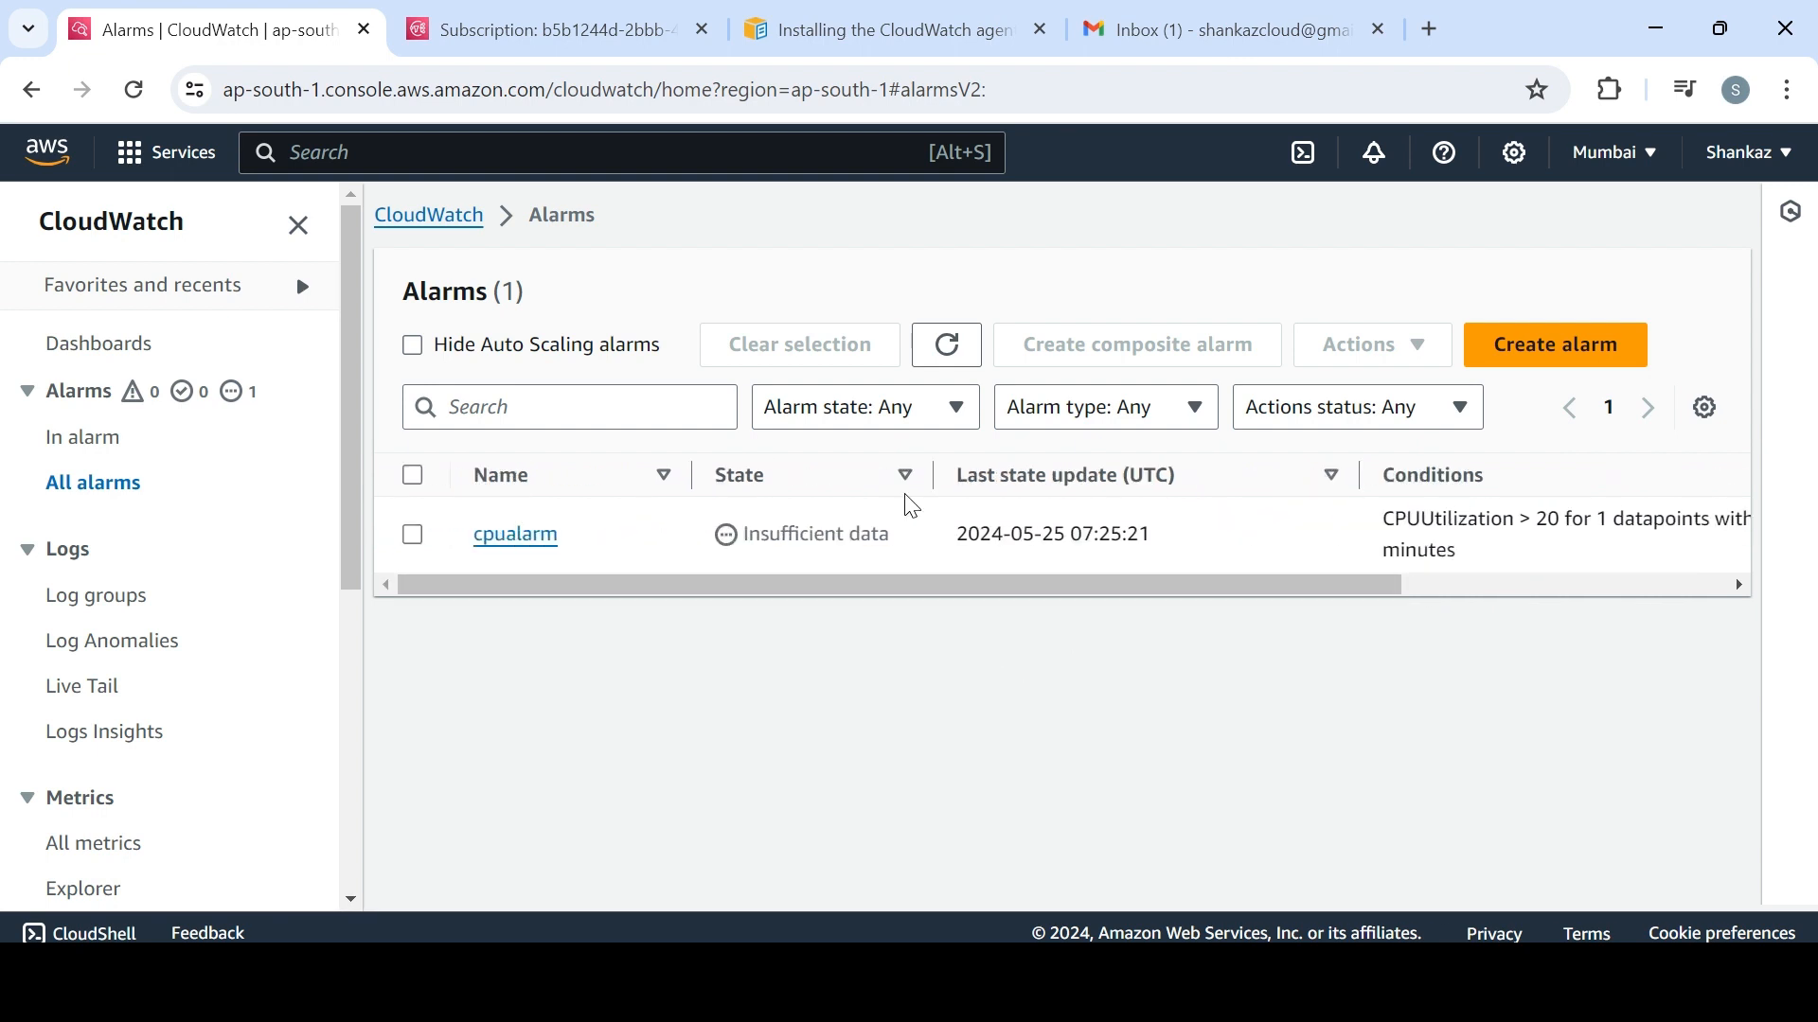
left_click_drag(772, 532, 889, 536)
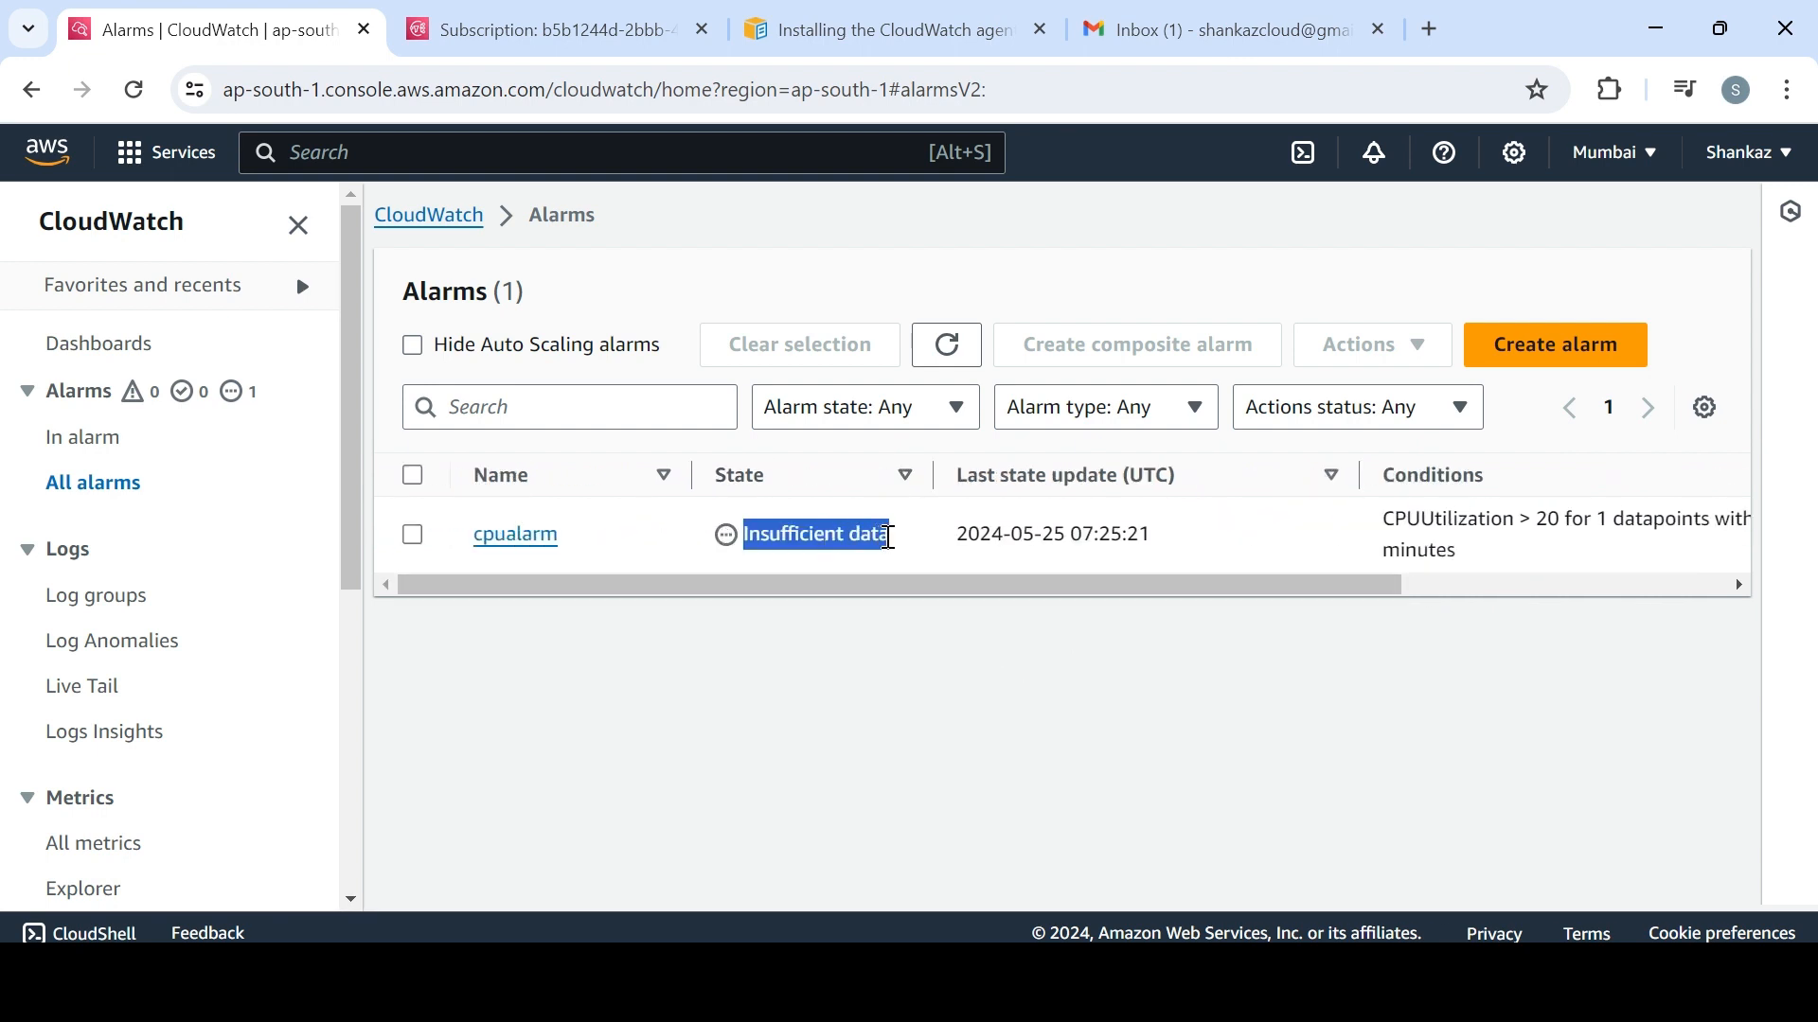
left_click(991, 651)
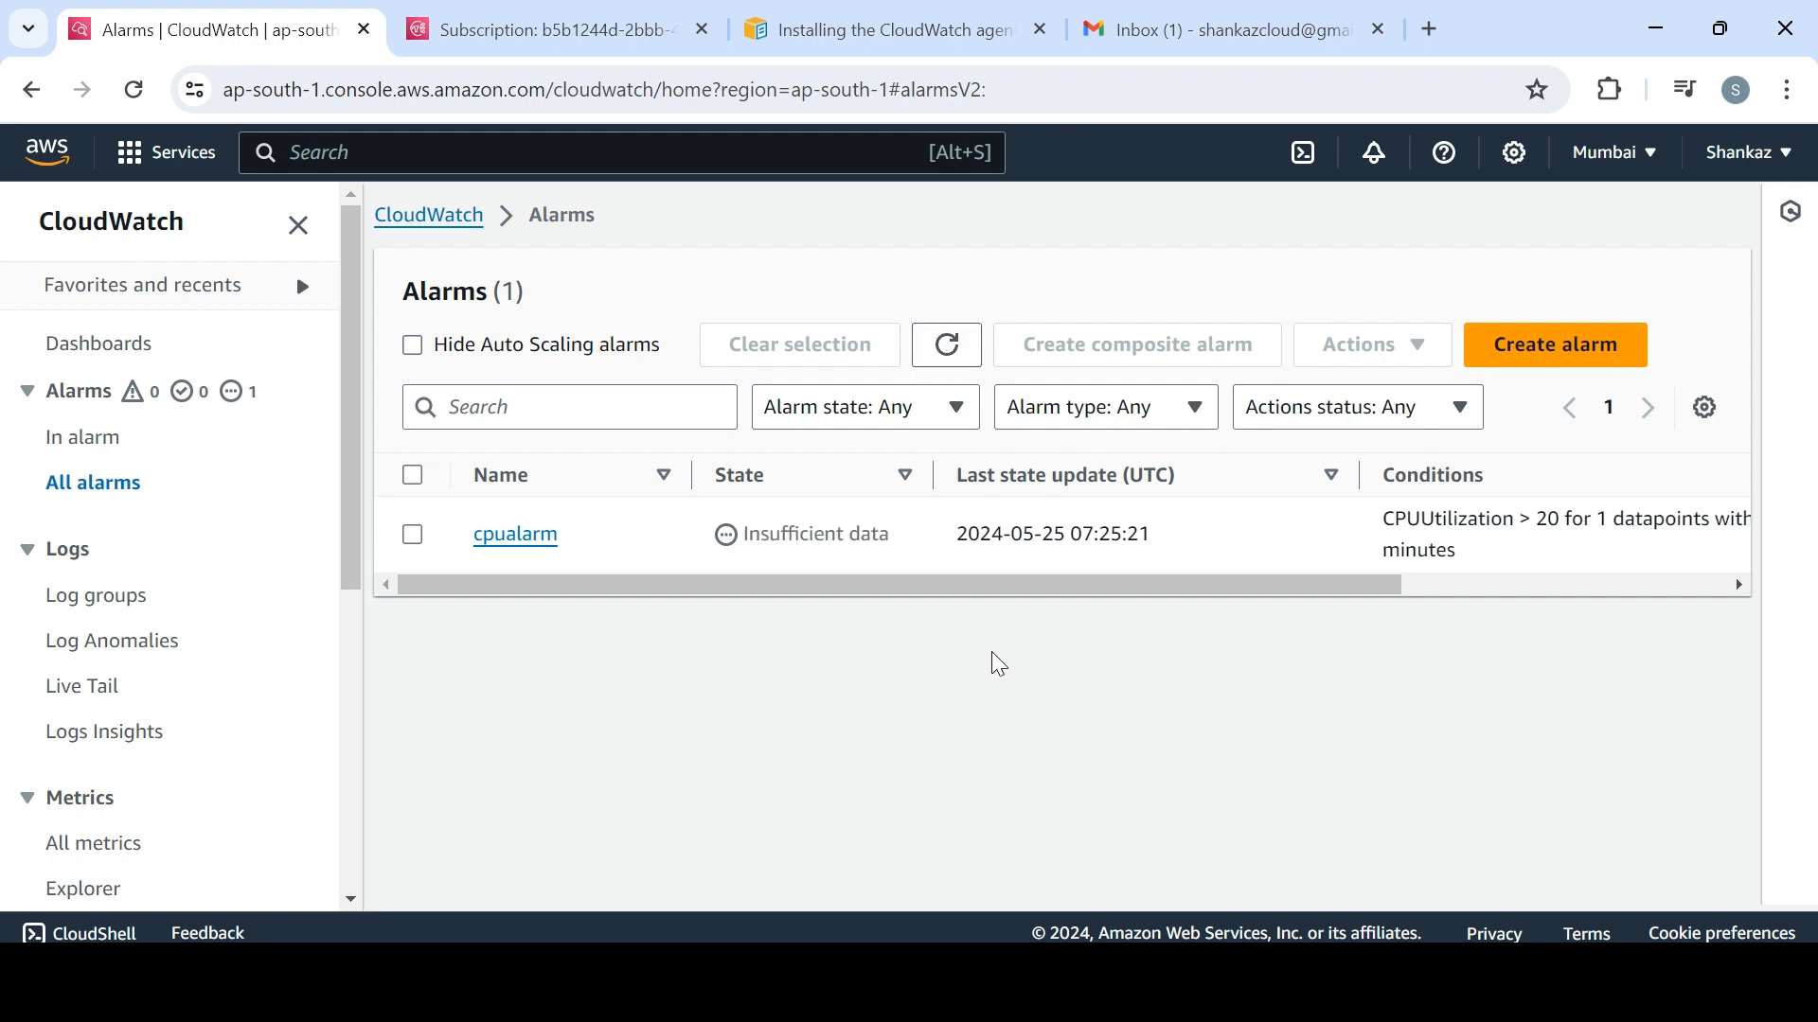
left_click(945, 343)
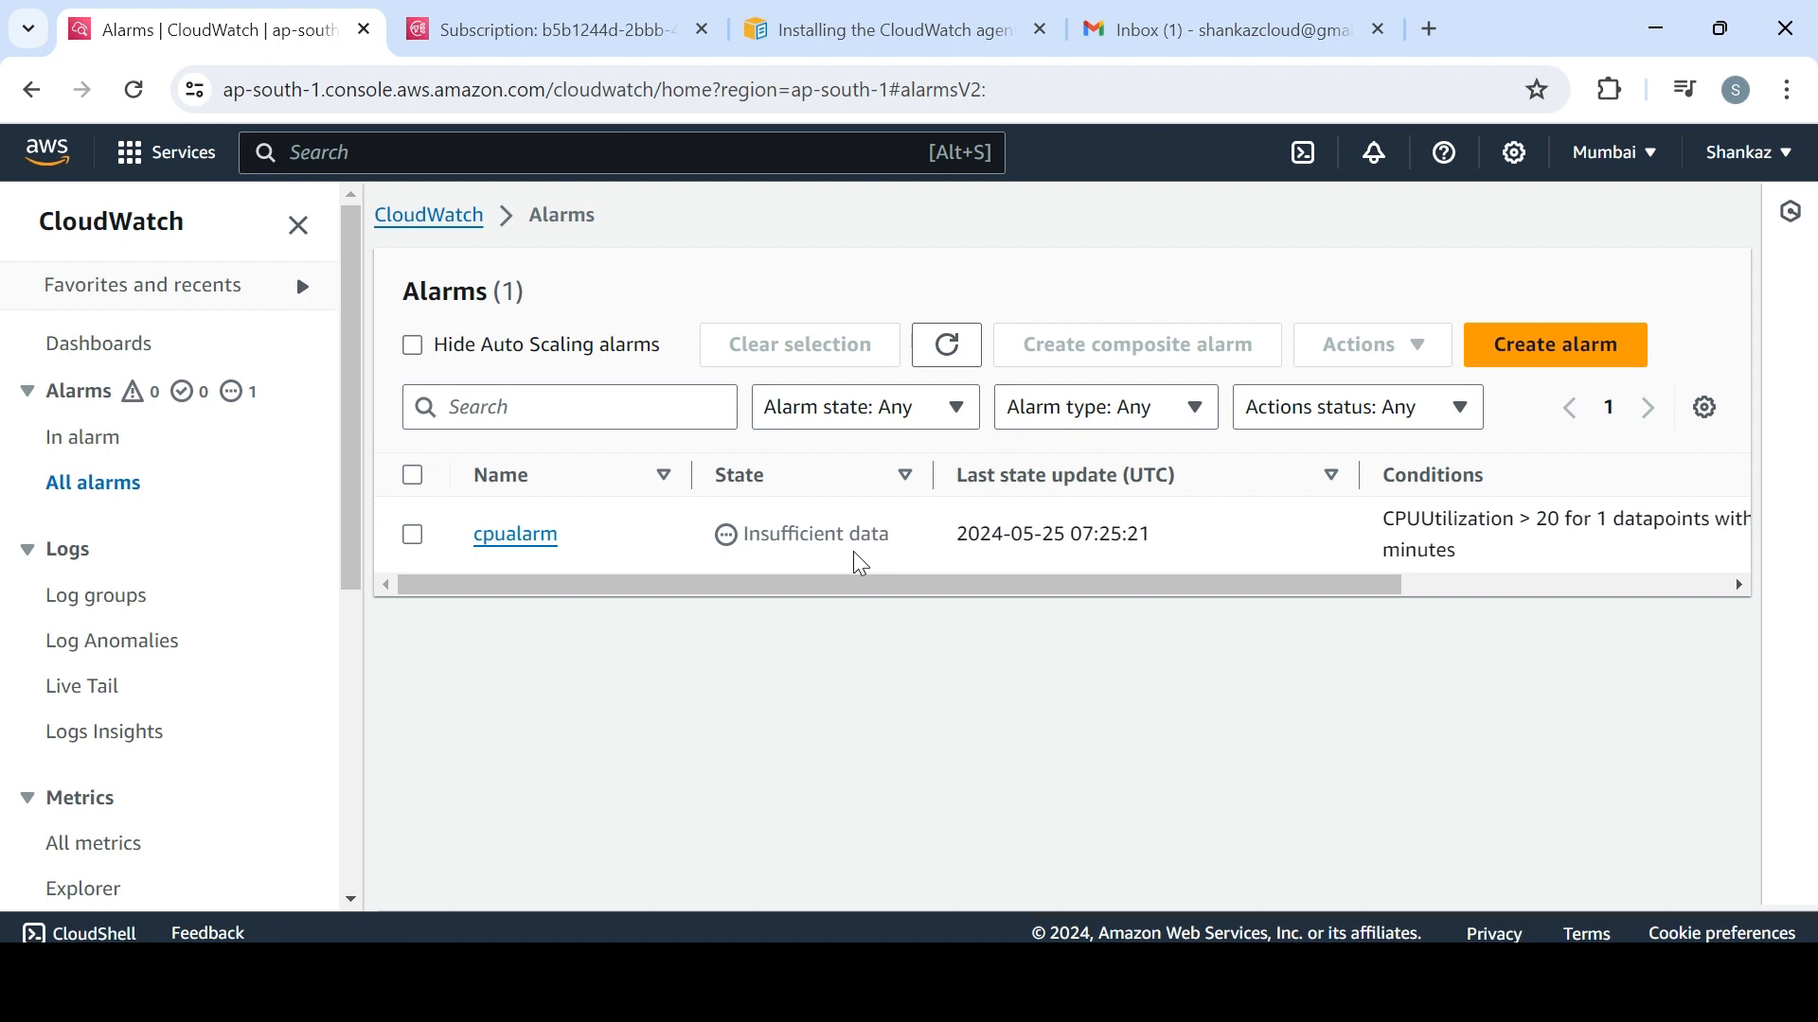
left_click(945, 345)
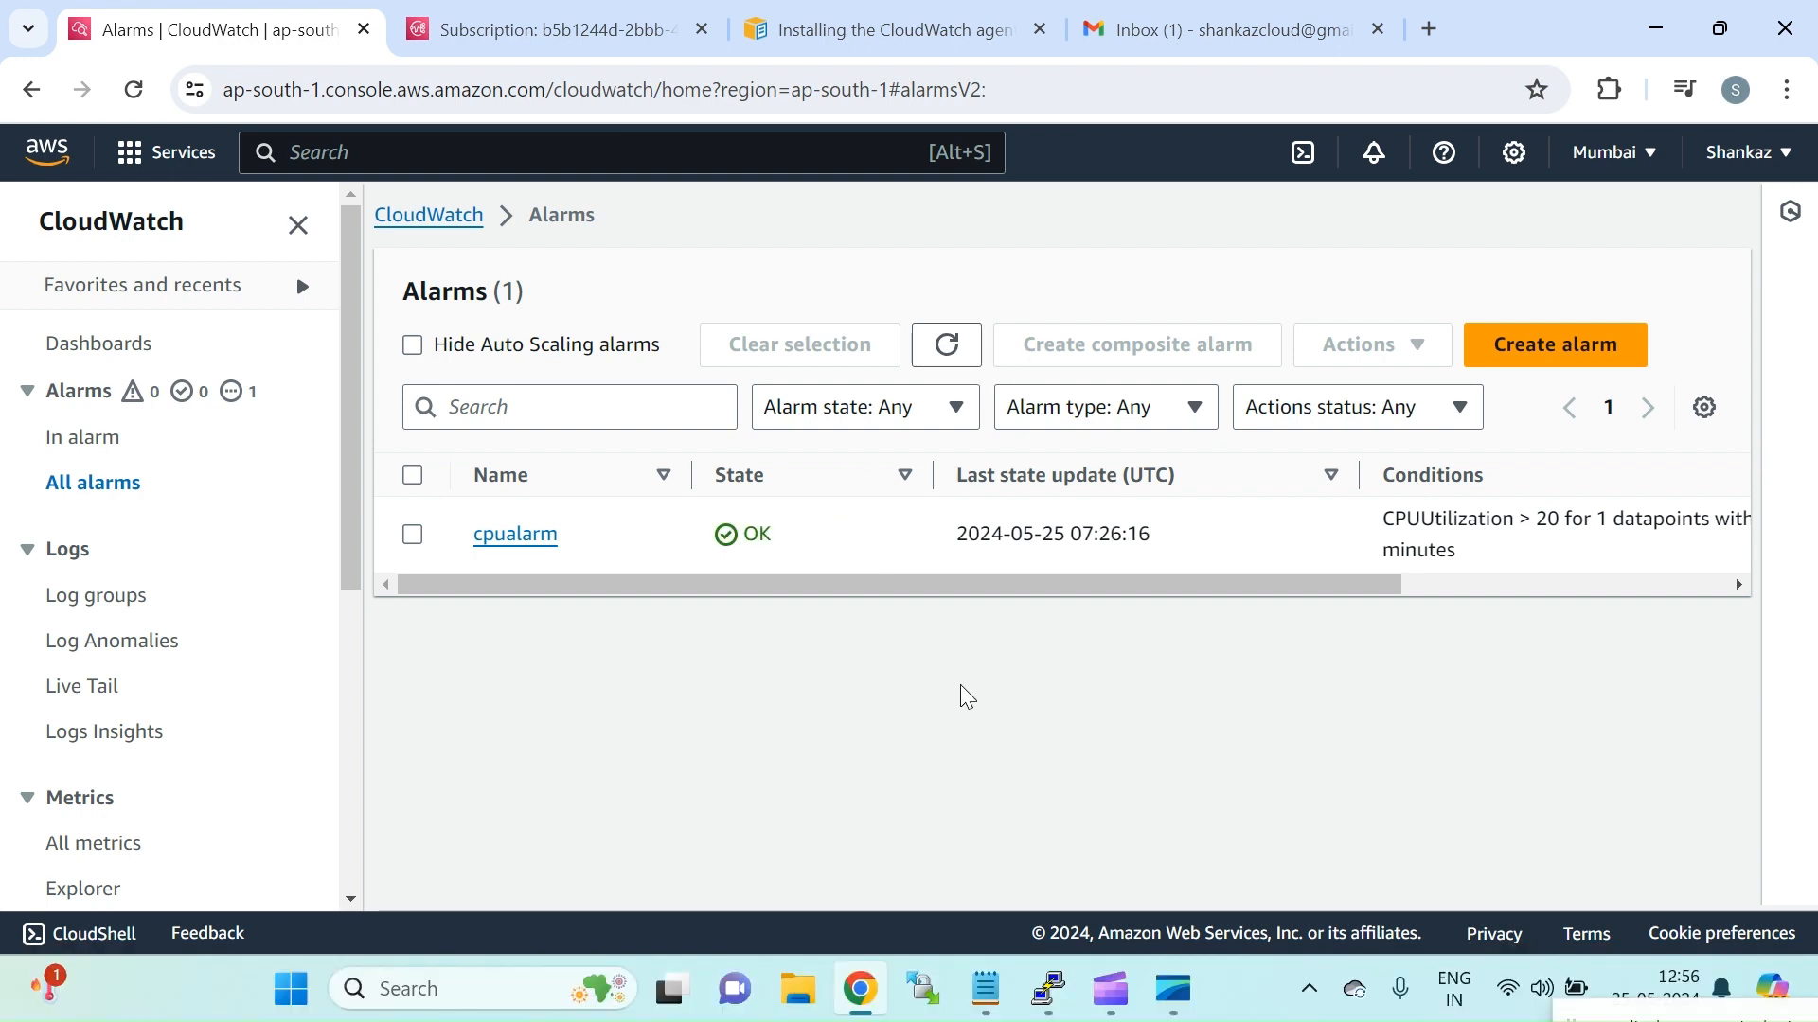
left_click(942, 352)
Switch to PuTTY, dismiss the connection error and restart the session to the EC2 instance
left_click(1048, 989)
left_click(1077, 595)
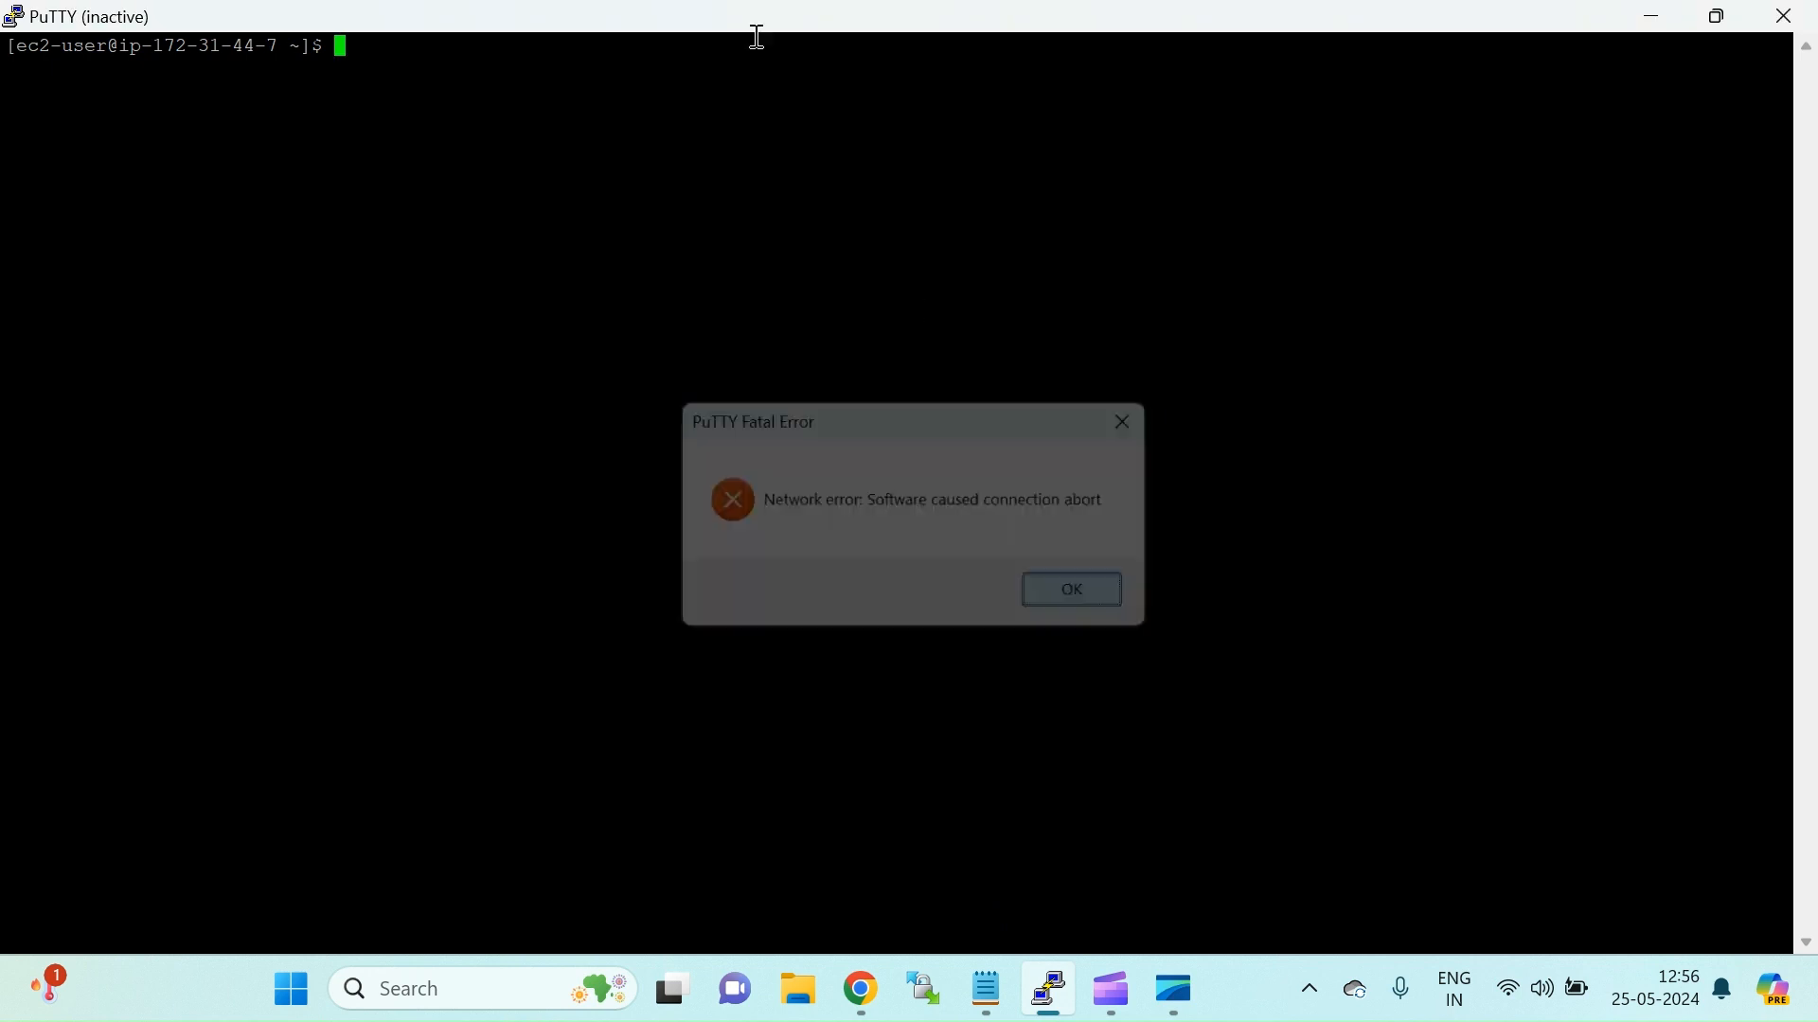
right_click(736, 15)
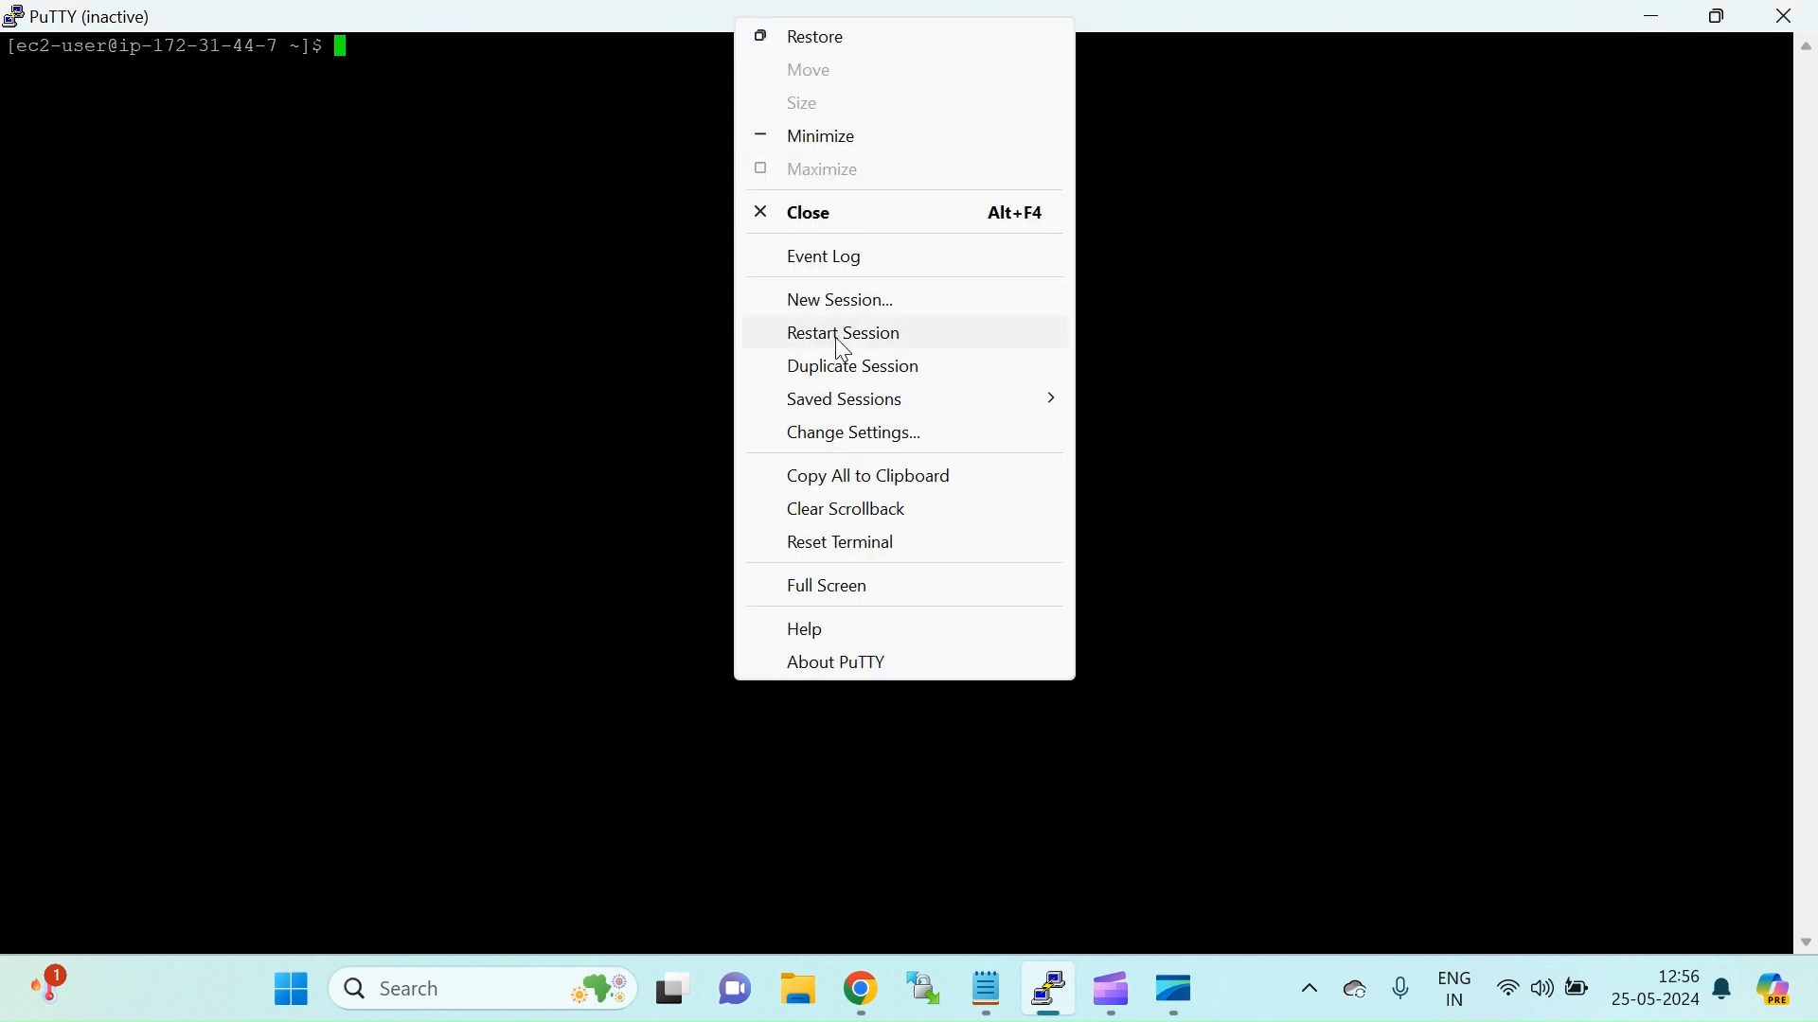
left_click(836, 339)
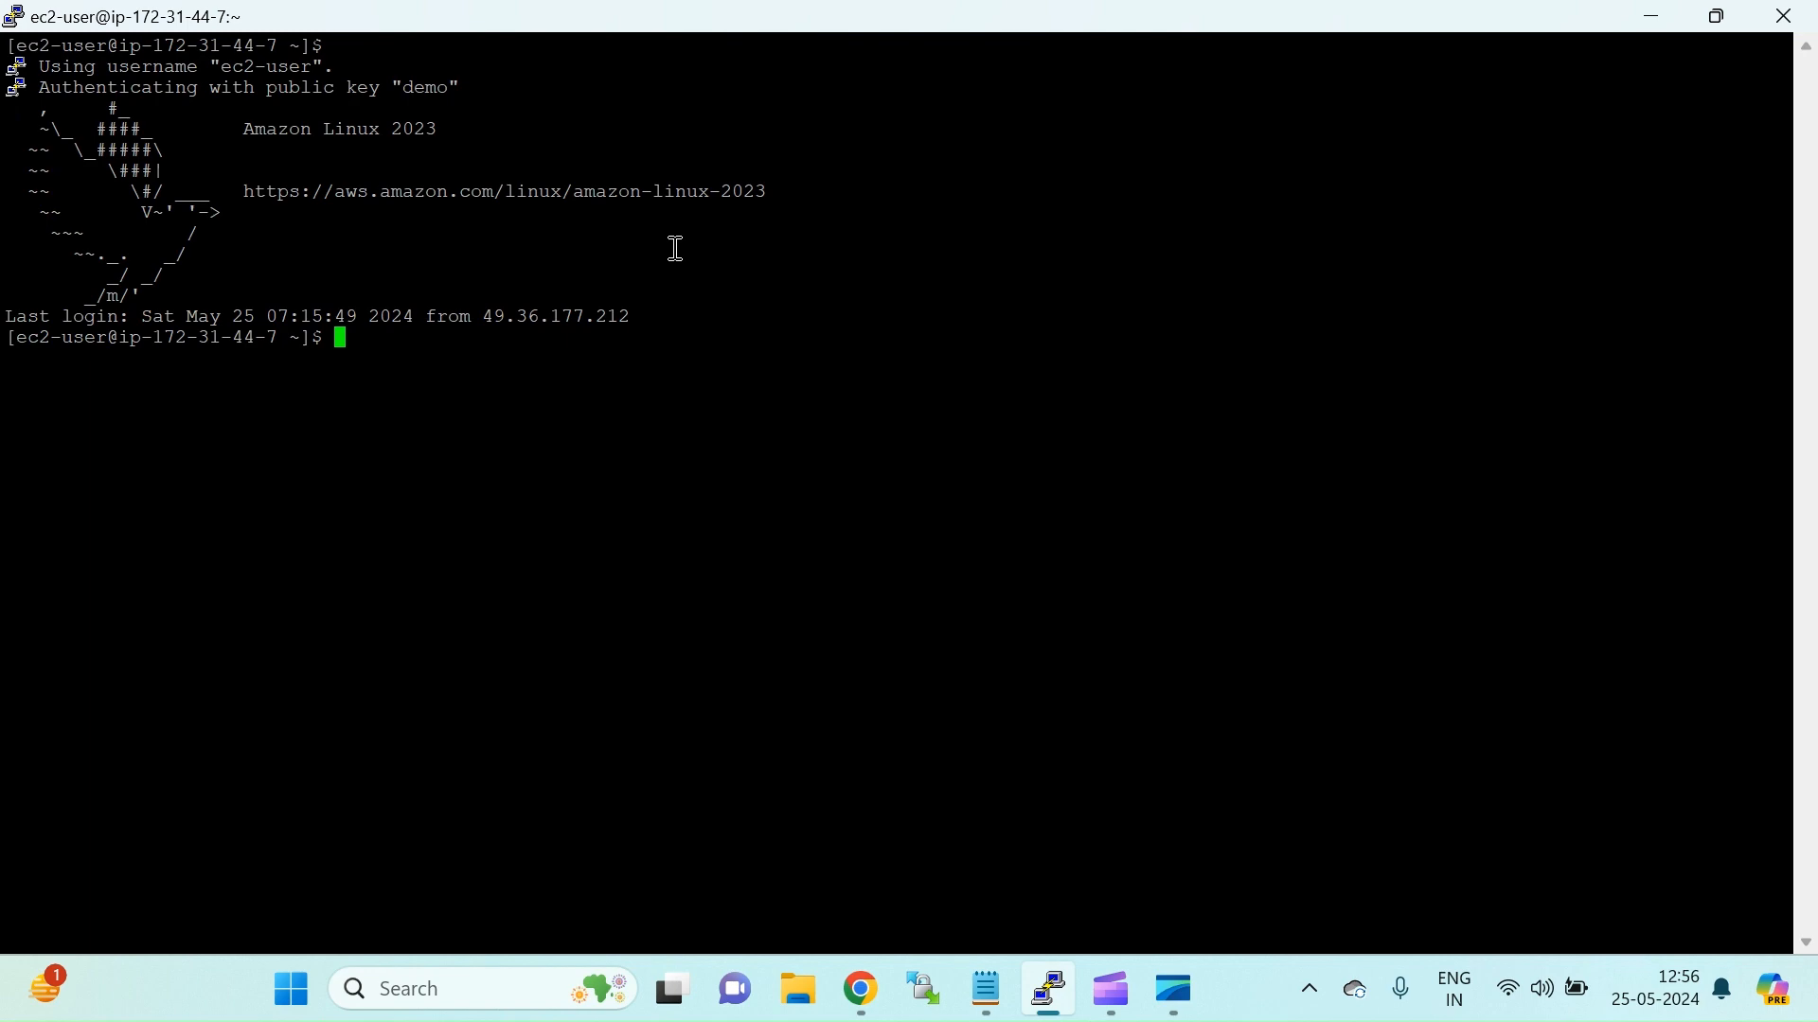
Run top on the instance and examine the CPU usage of its processes
type("top")
key("Return")
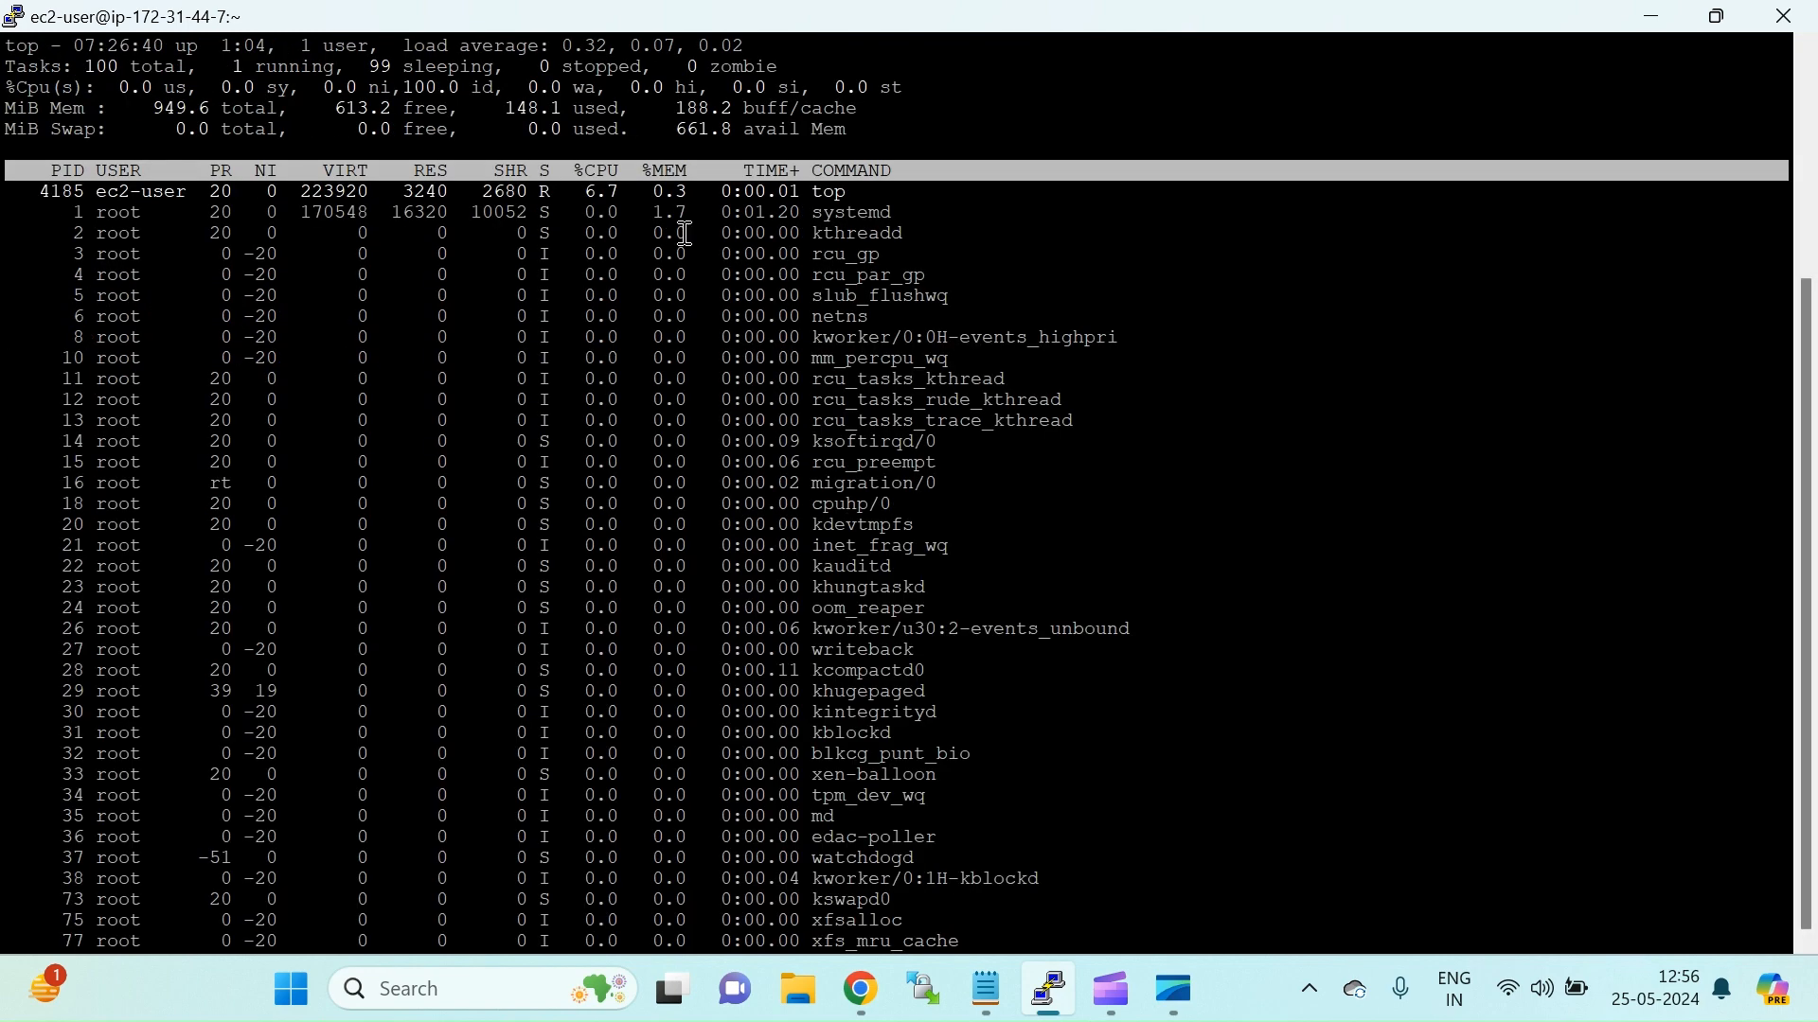
left_click_drag(622, 188, 586, 191)
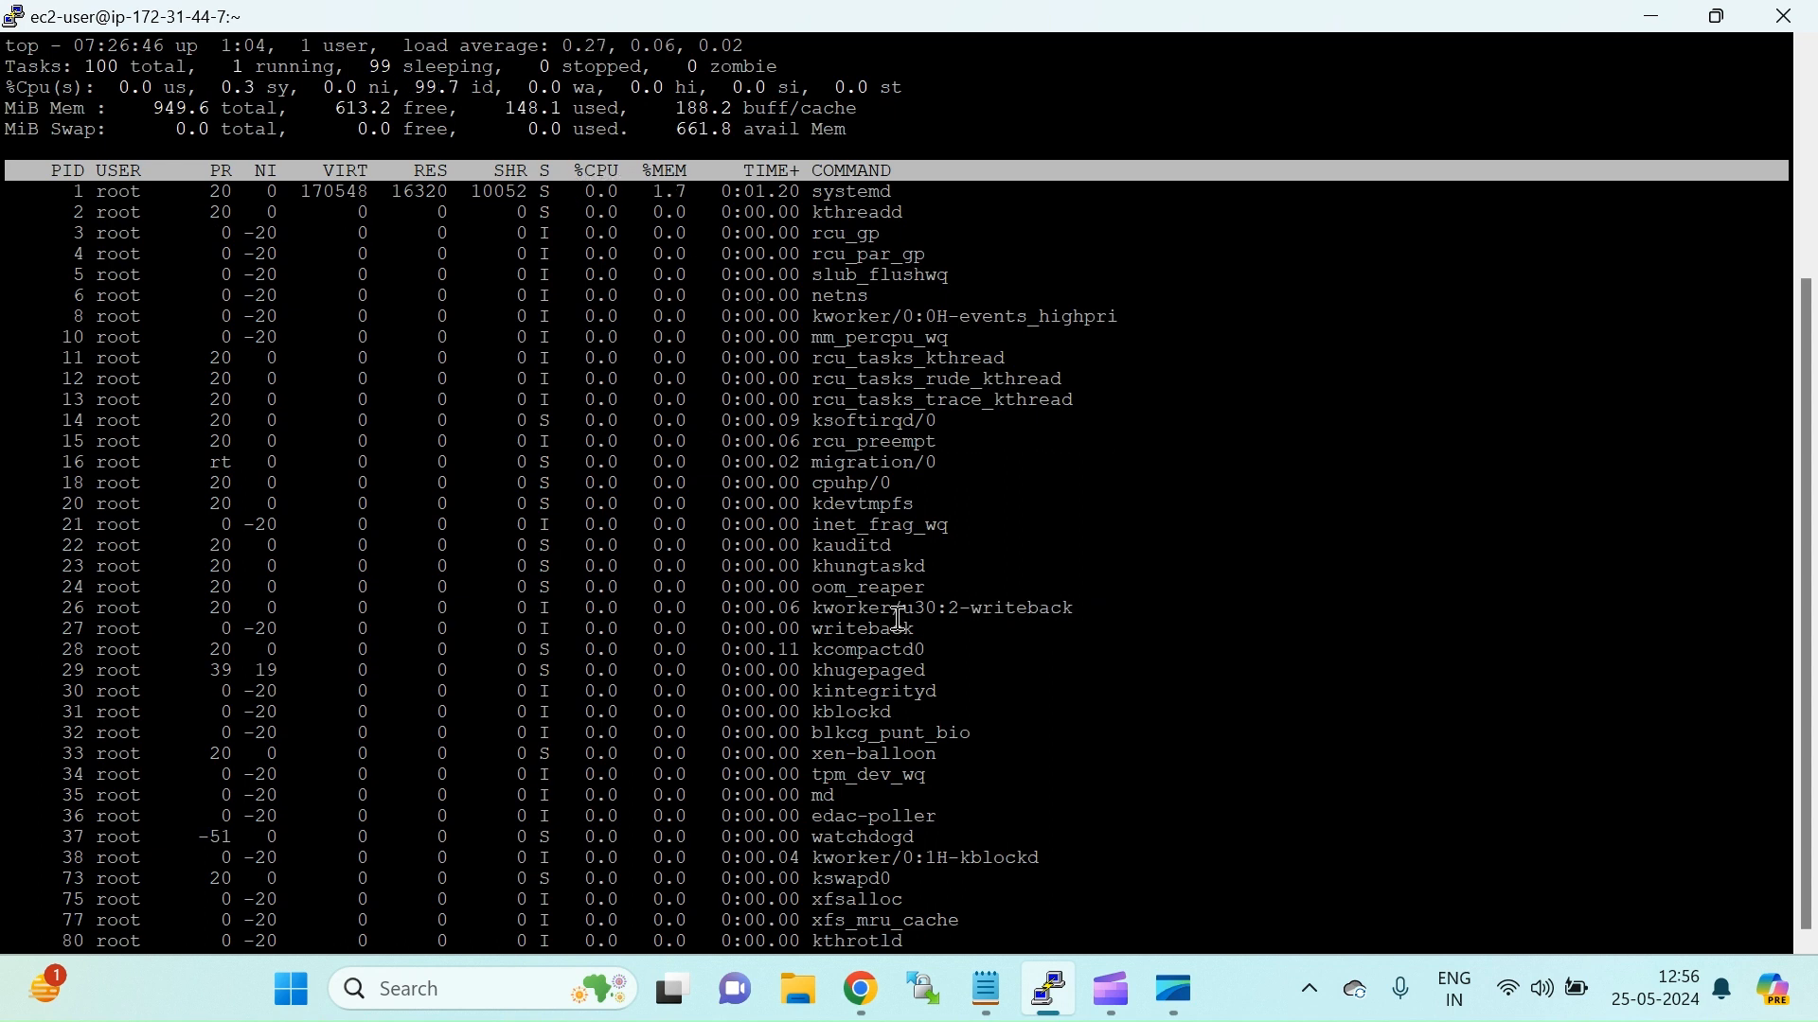
Duplicate the PuTTY session and place the new terminal window so the top output's CPU column stays visible
right_click(742, 19)
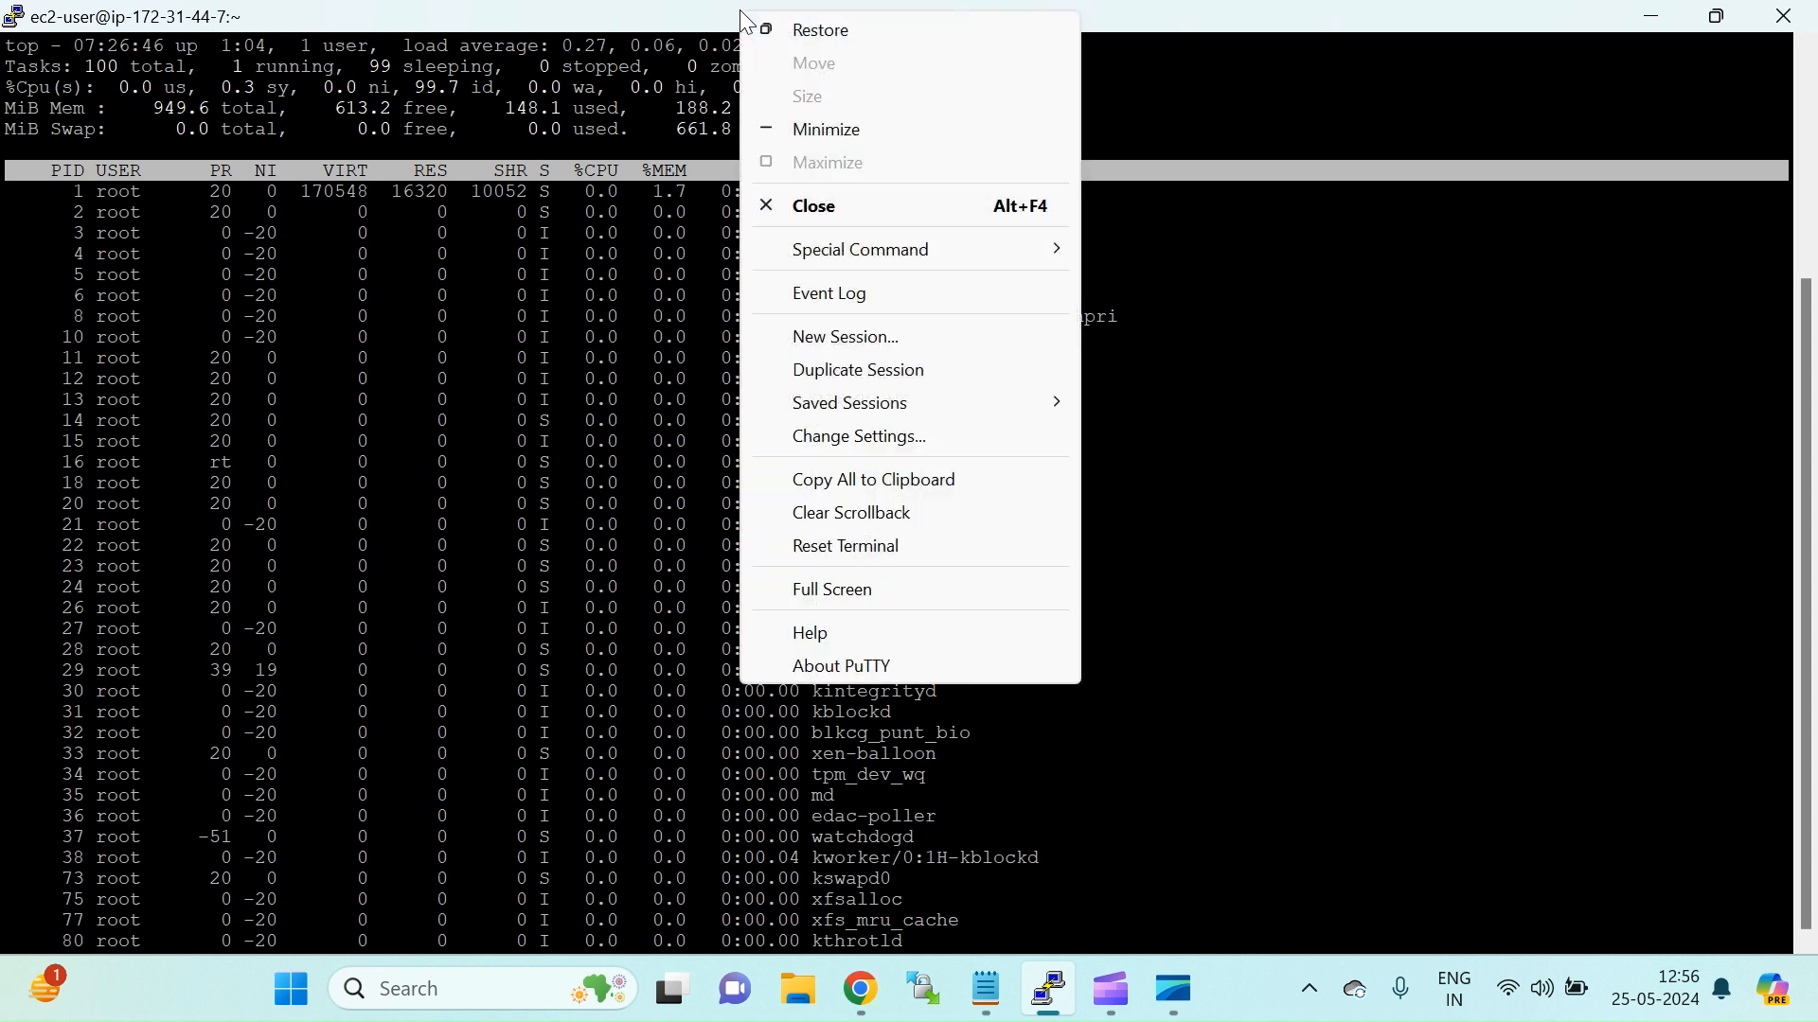
left_click(857, 368)
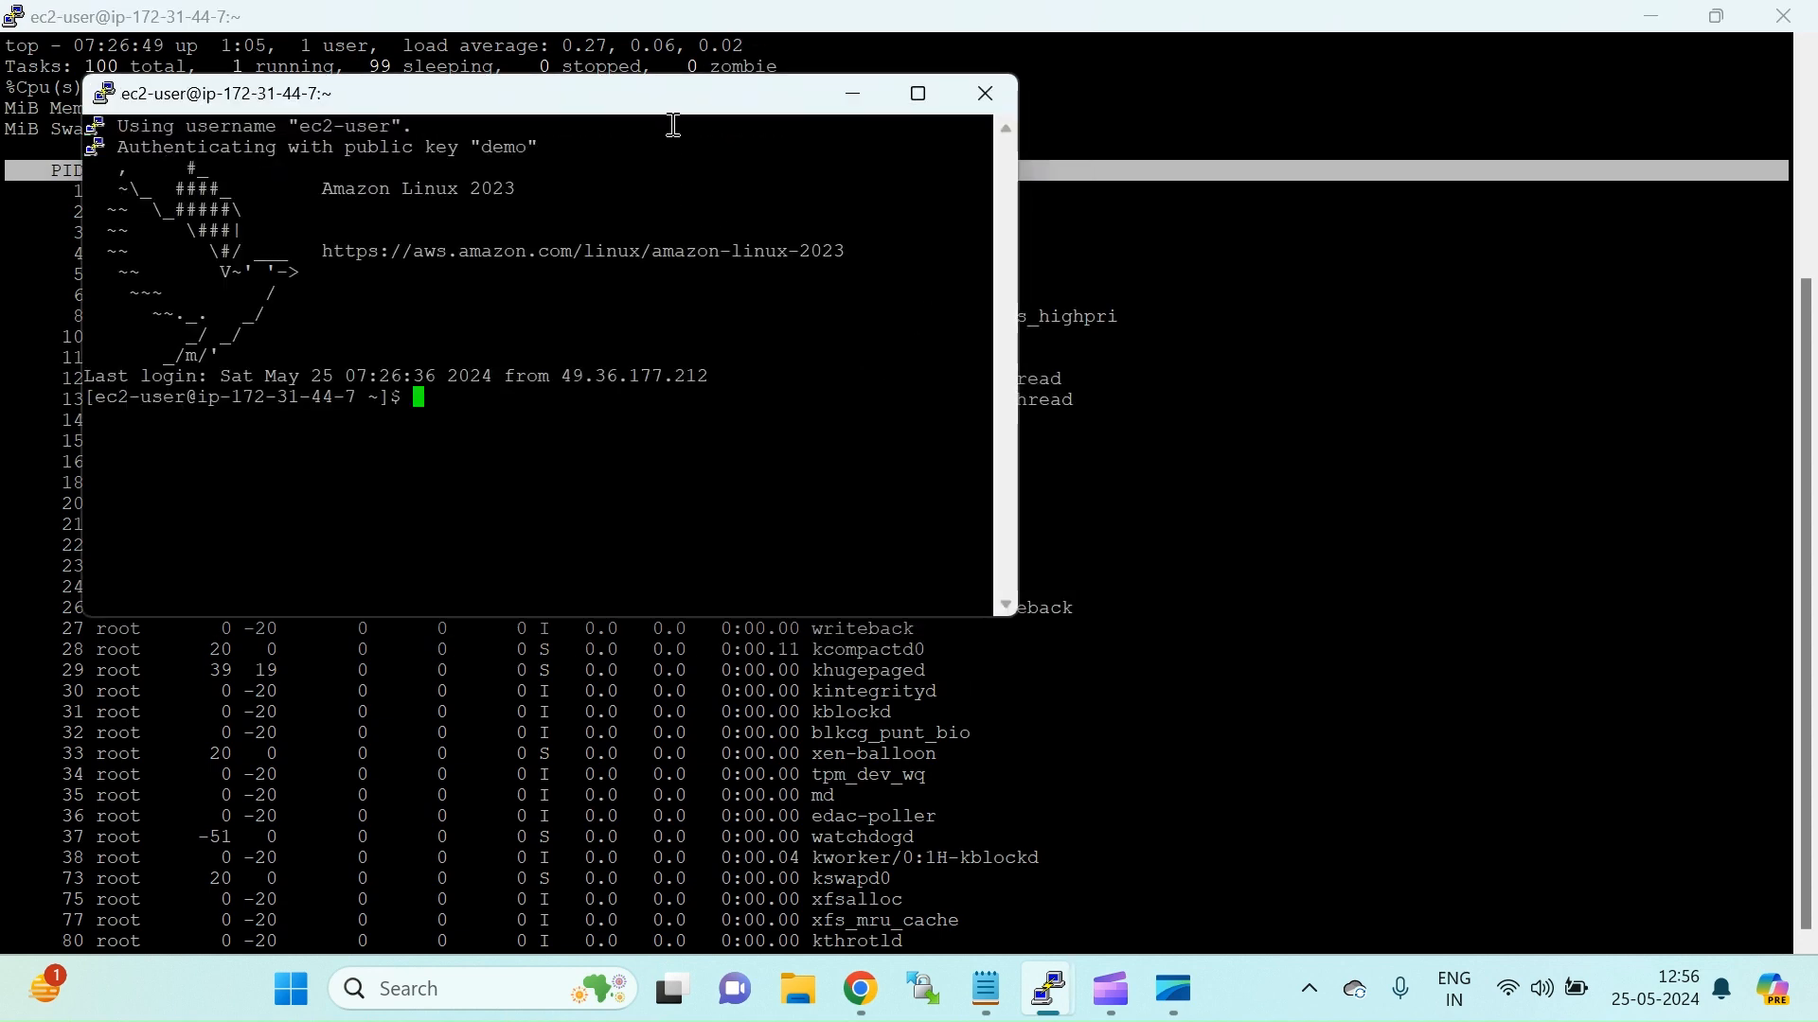
left_click_drag(659, 104, 1332, 185)
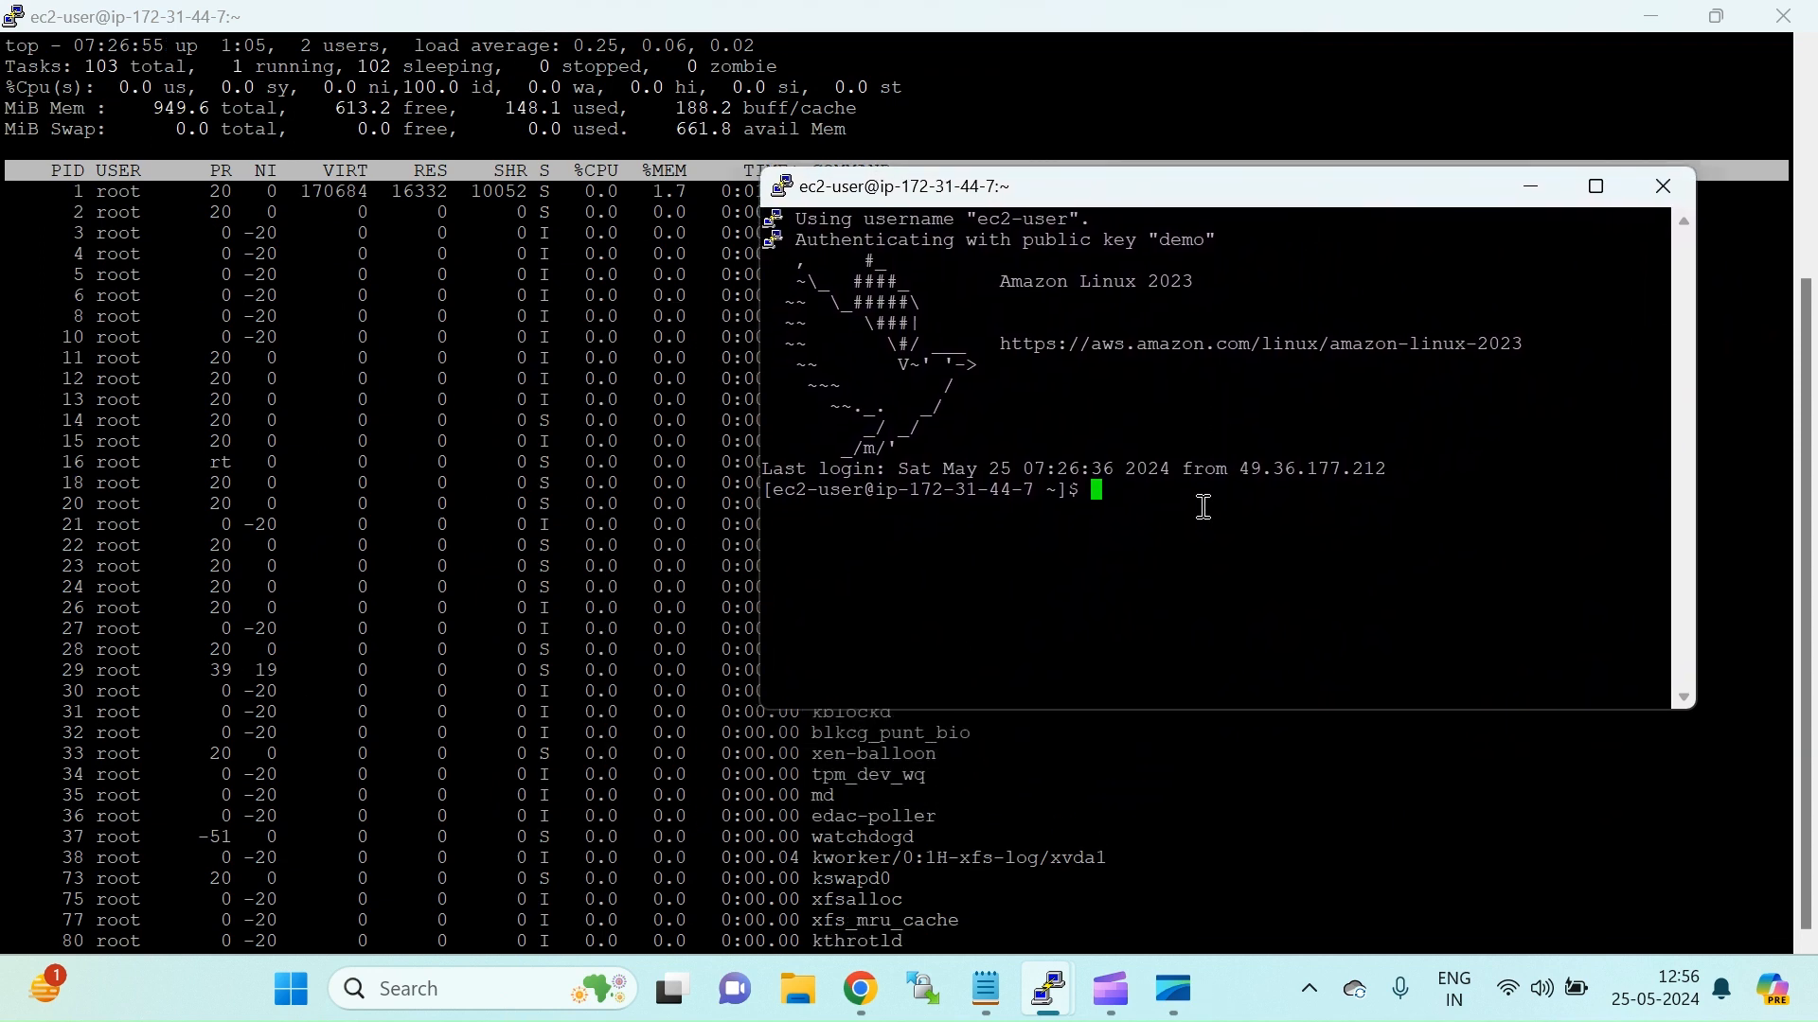
Copy the command dd if=/dev/zero of=/dev/null from Notepad and run it in the duplicated PuTTY session beside the top output
left_click(991, 1009)
left_click(865, 849)
left_click_drag(23, 128, 343, 128)
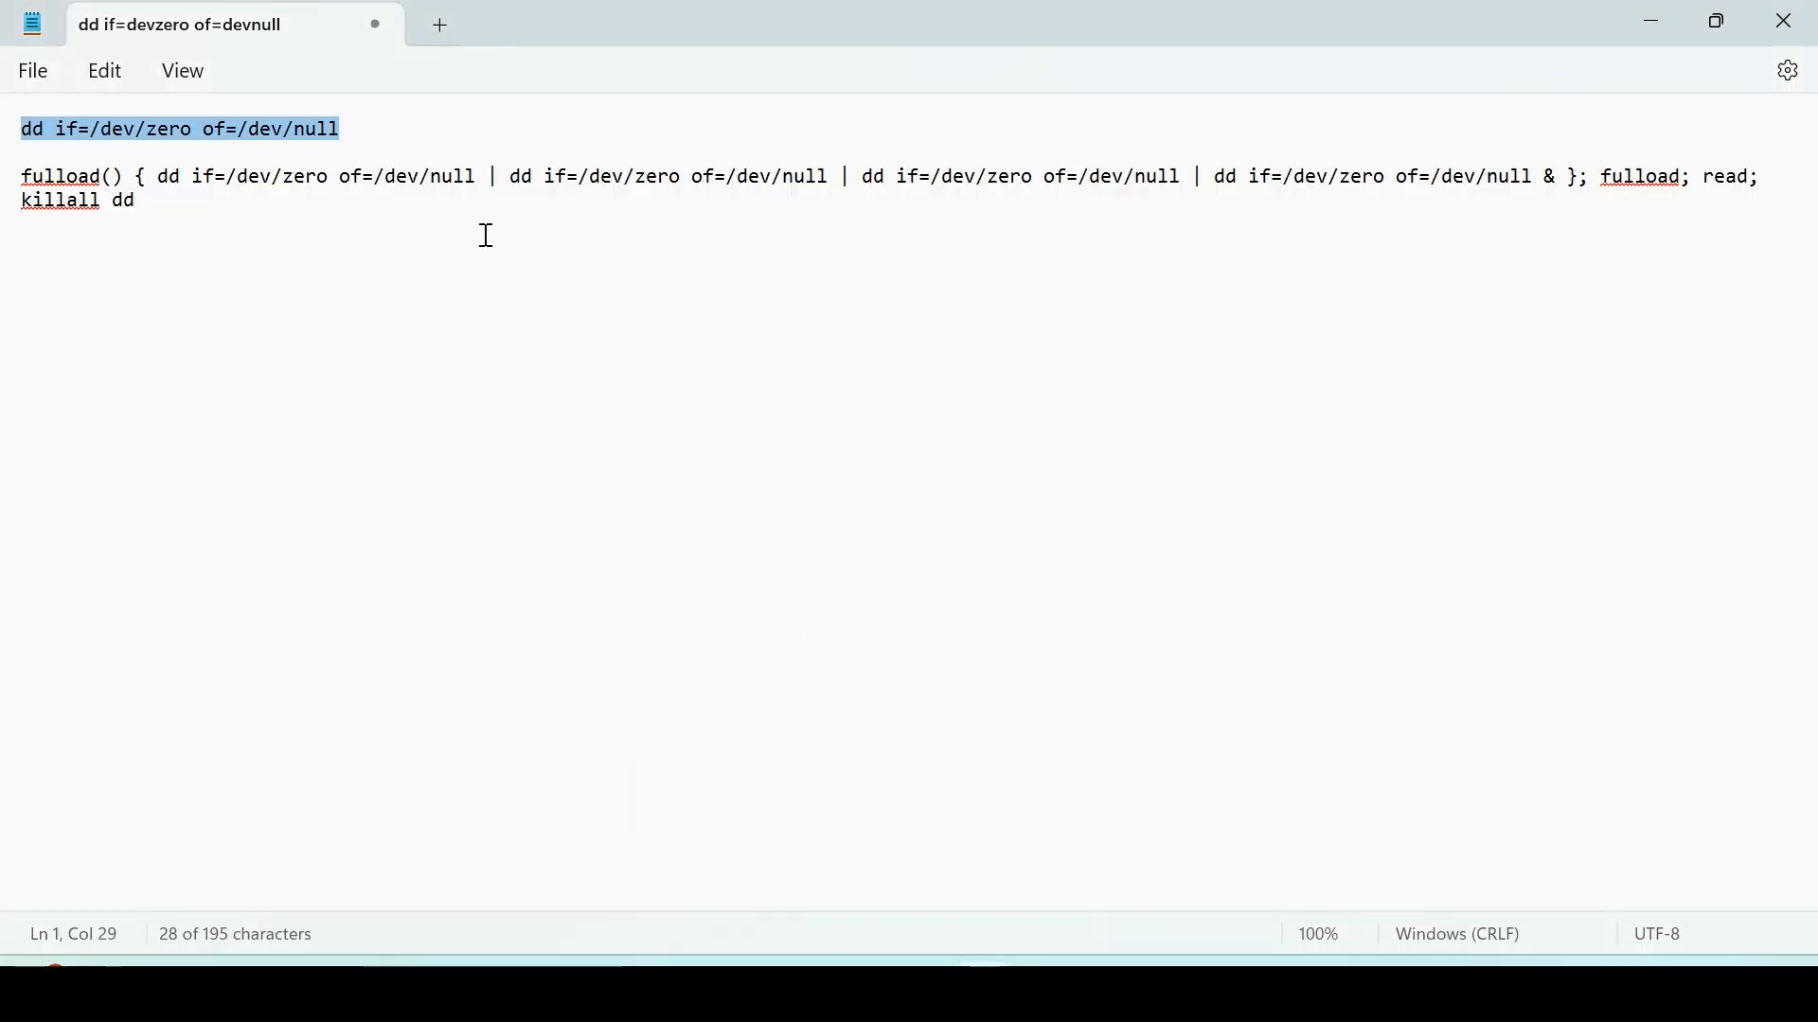
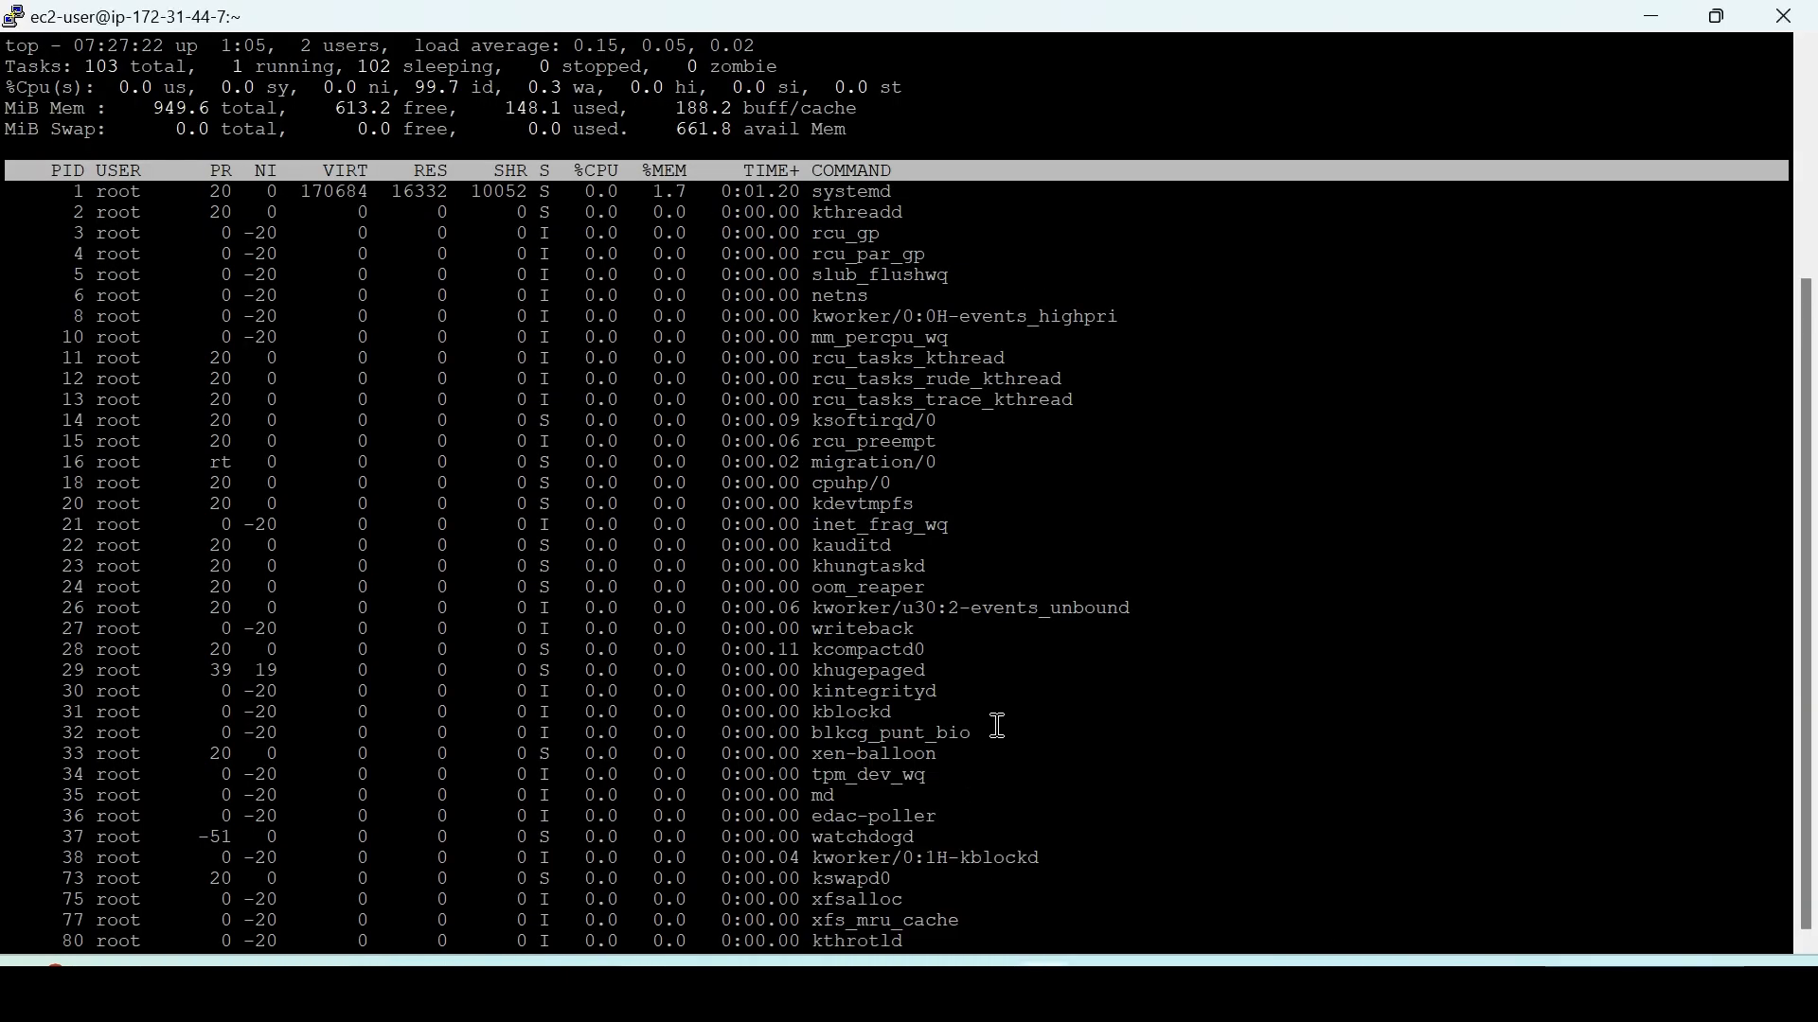
left_click(1123, 831)
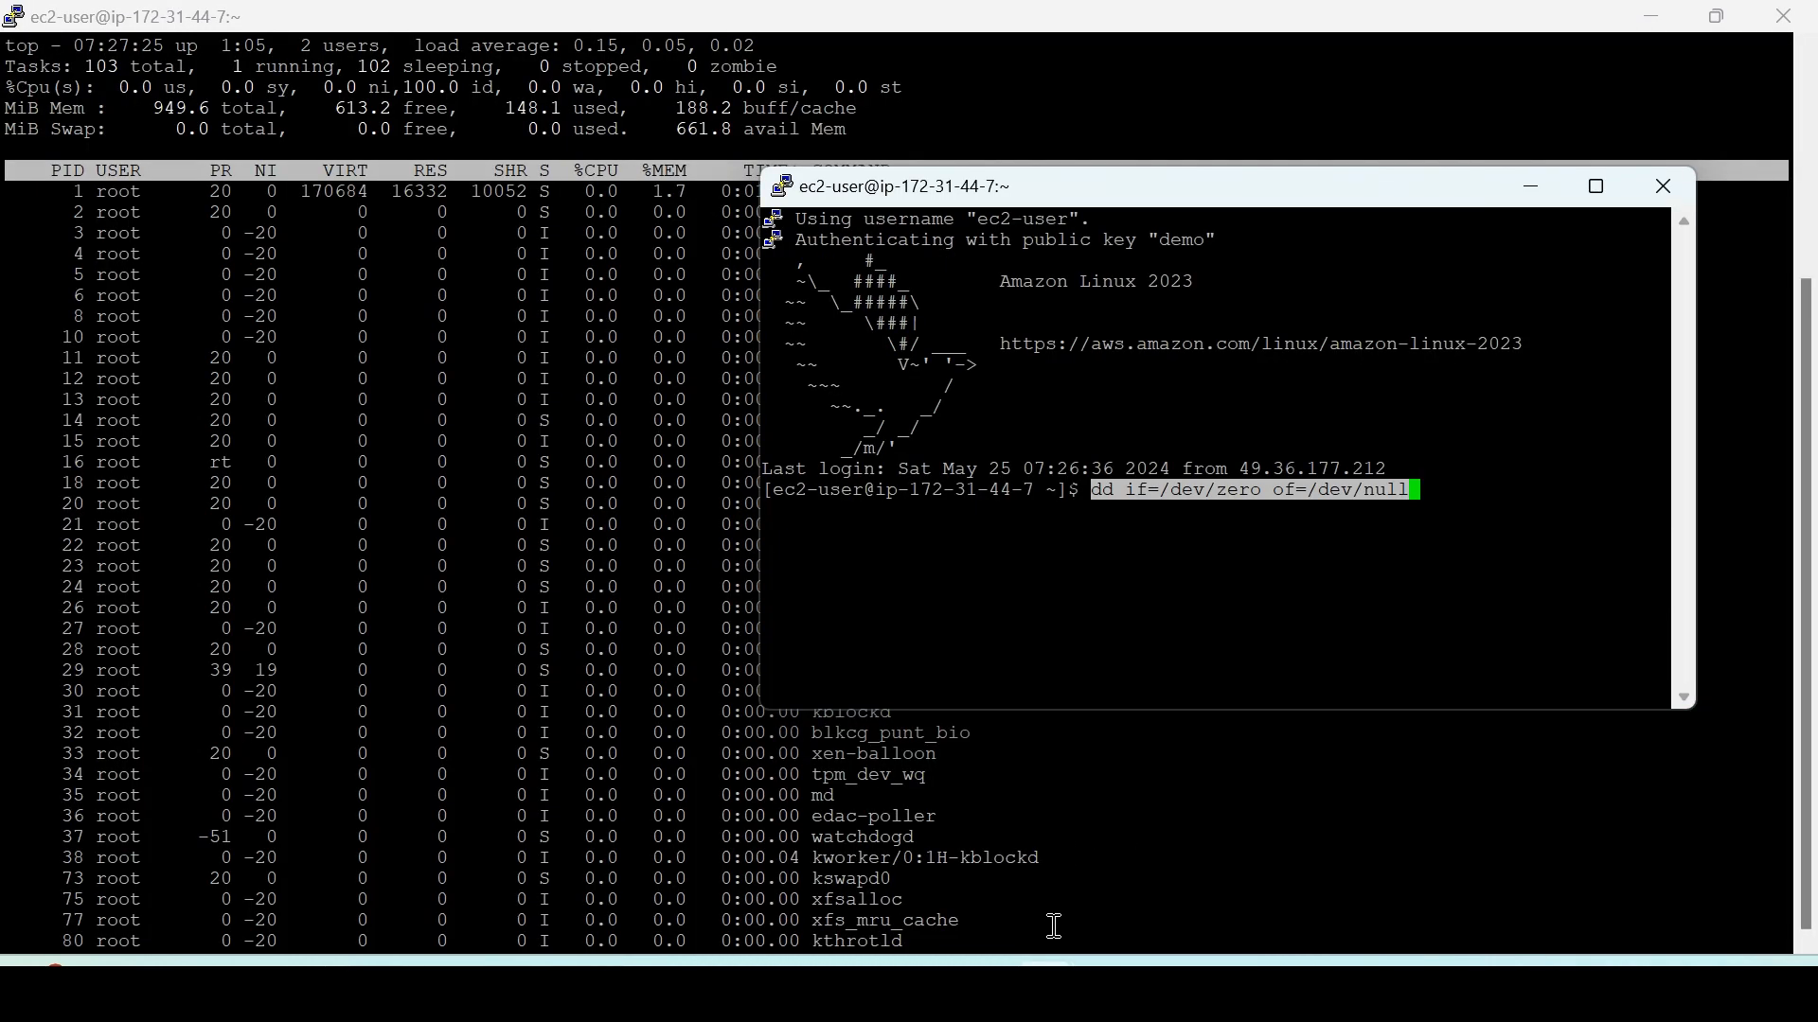
left_click_drag(1100, 197, 1111, 257)
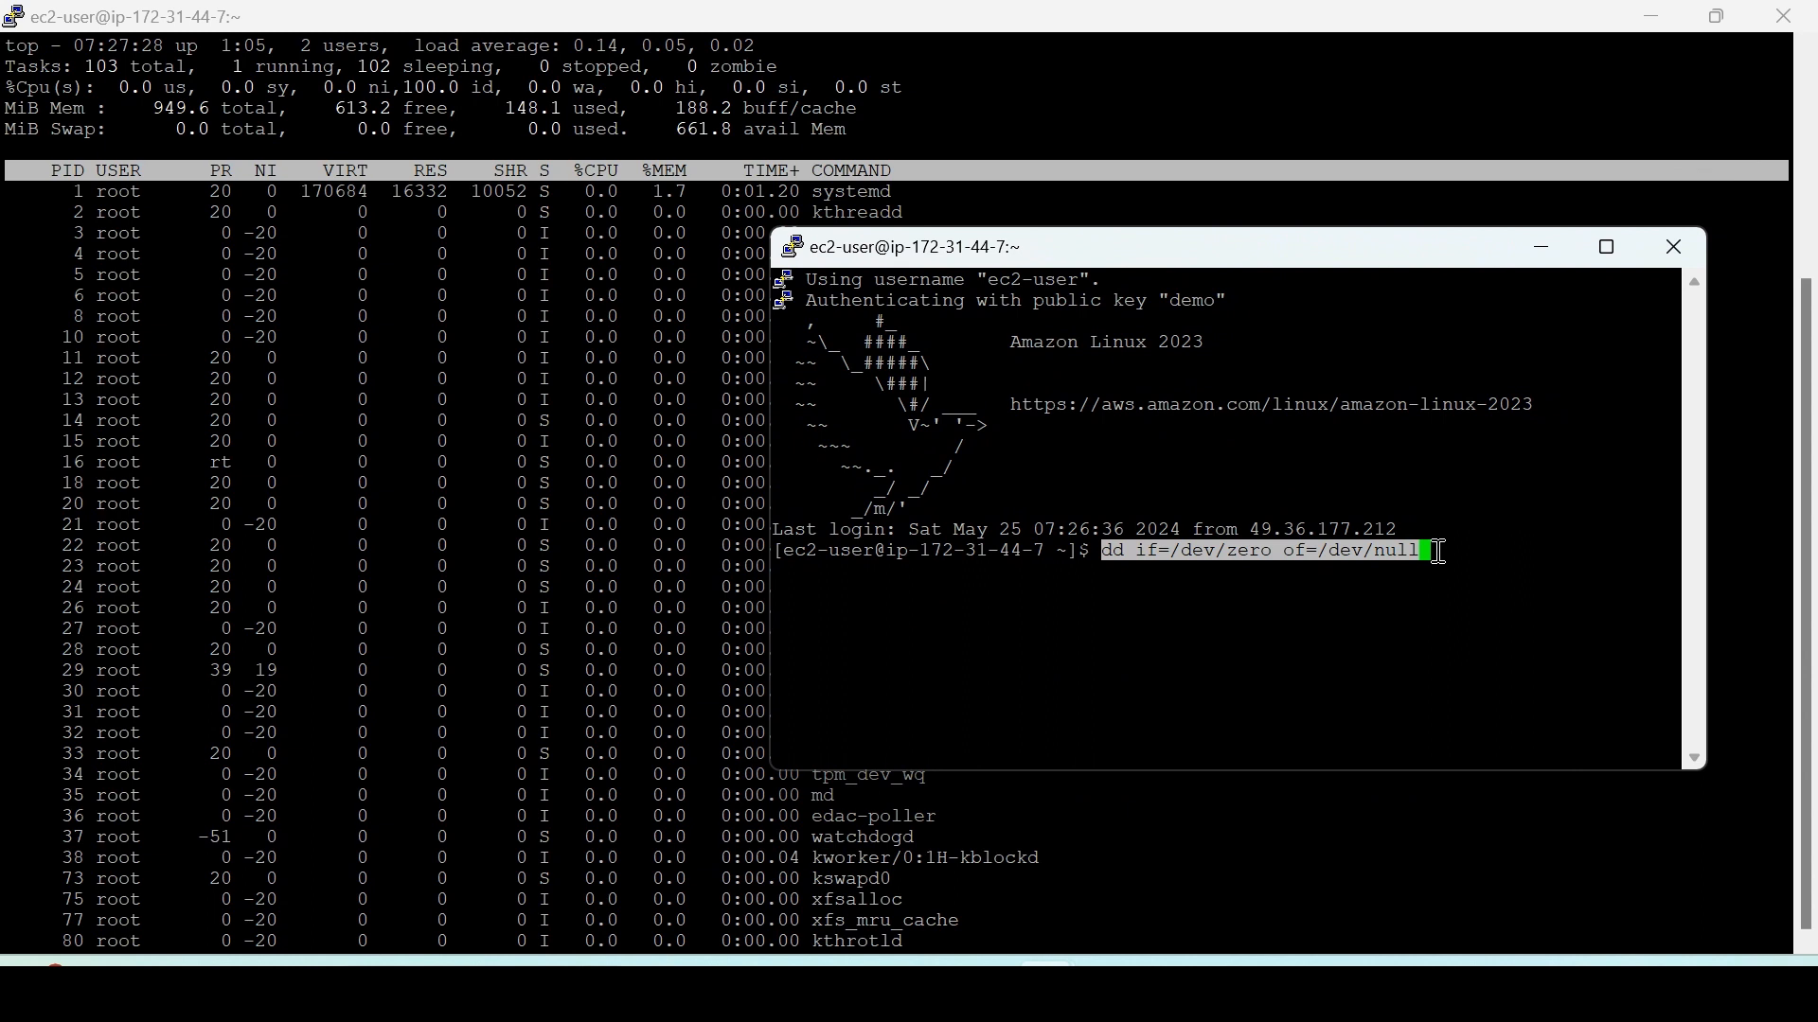
key("Return")
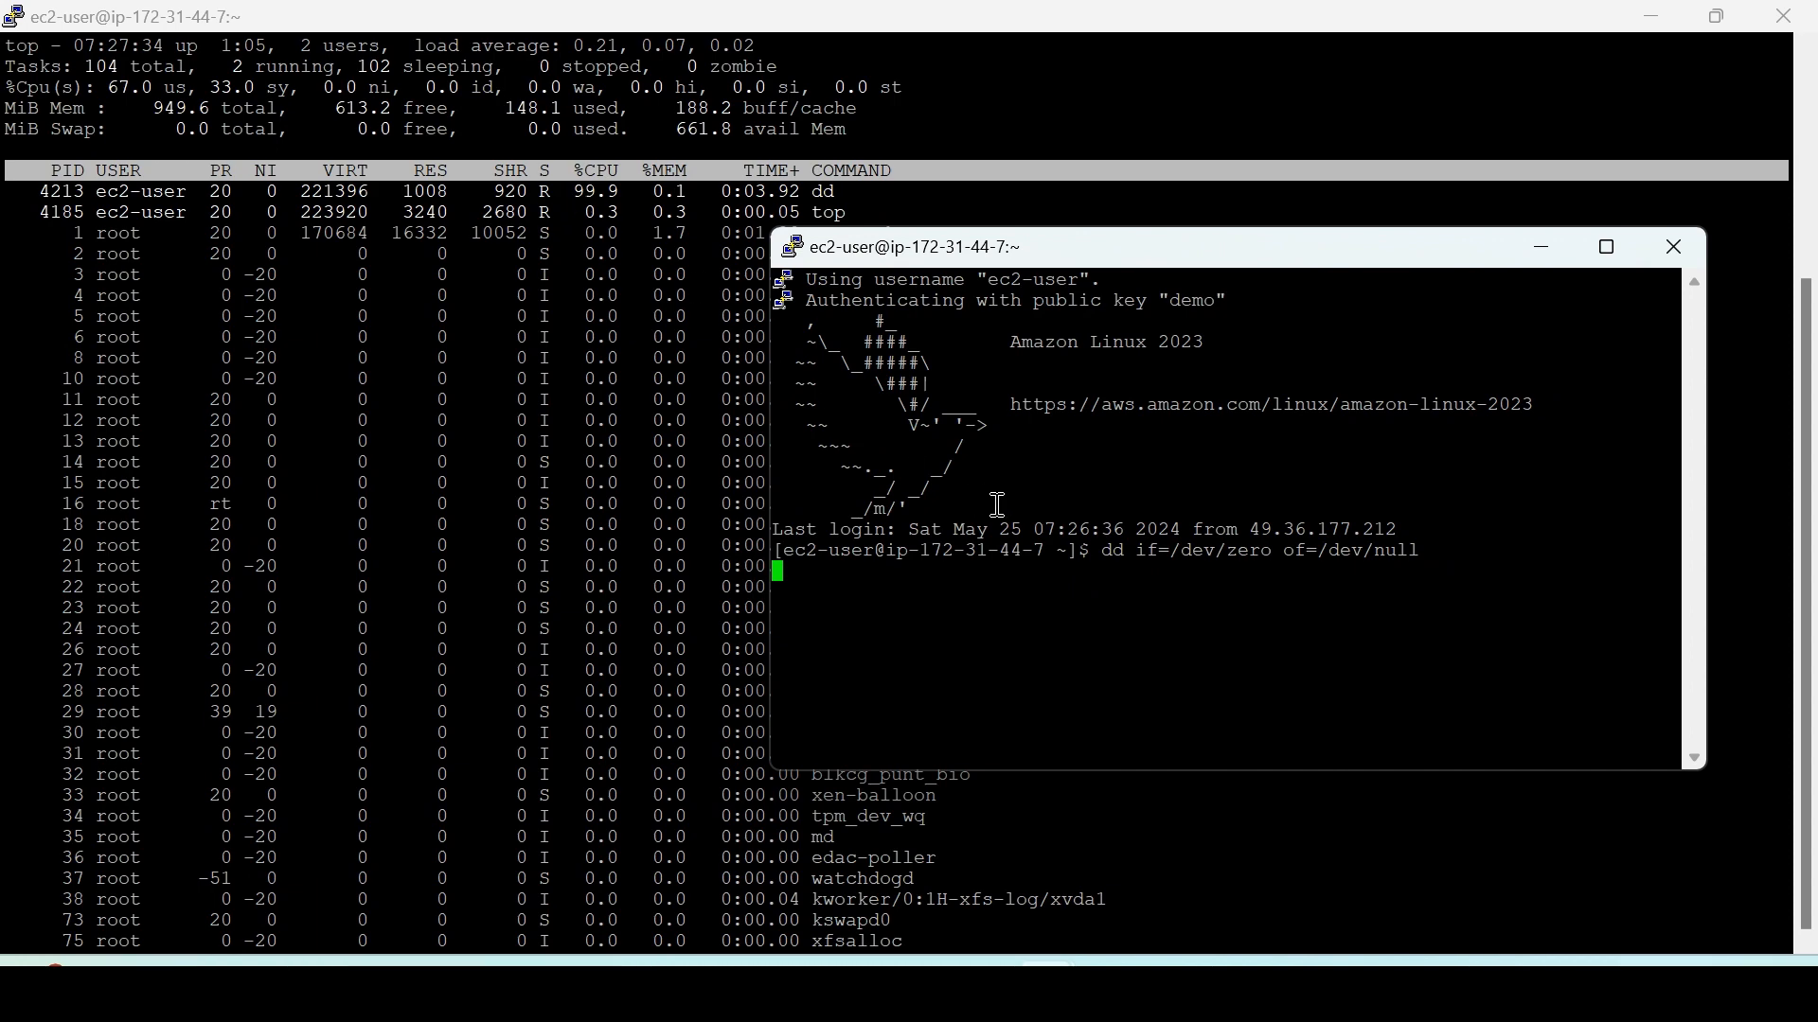
Switch to the CloudWatch alarms list in Chrome and refresh it to check the state of cpualarm
mouse_move(861, 964)
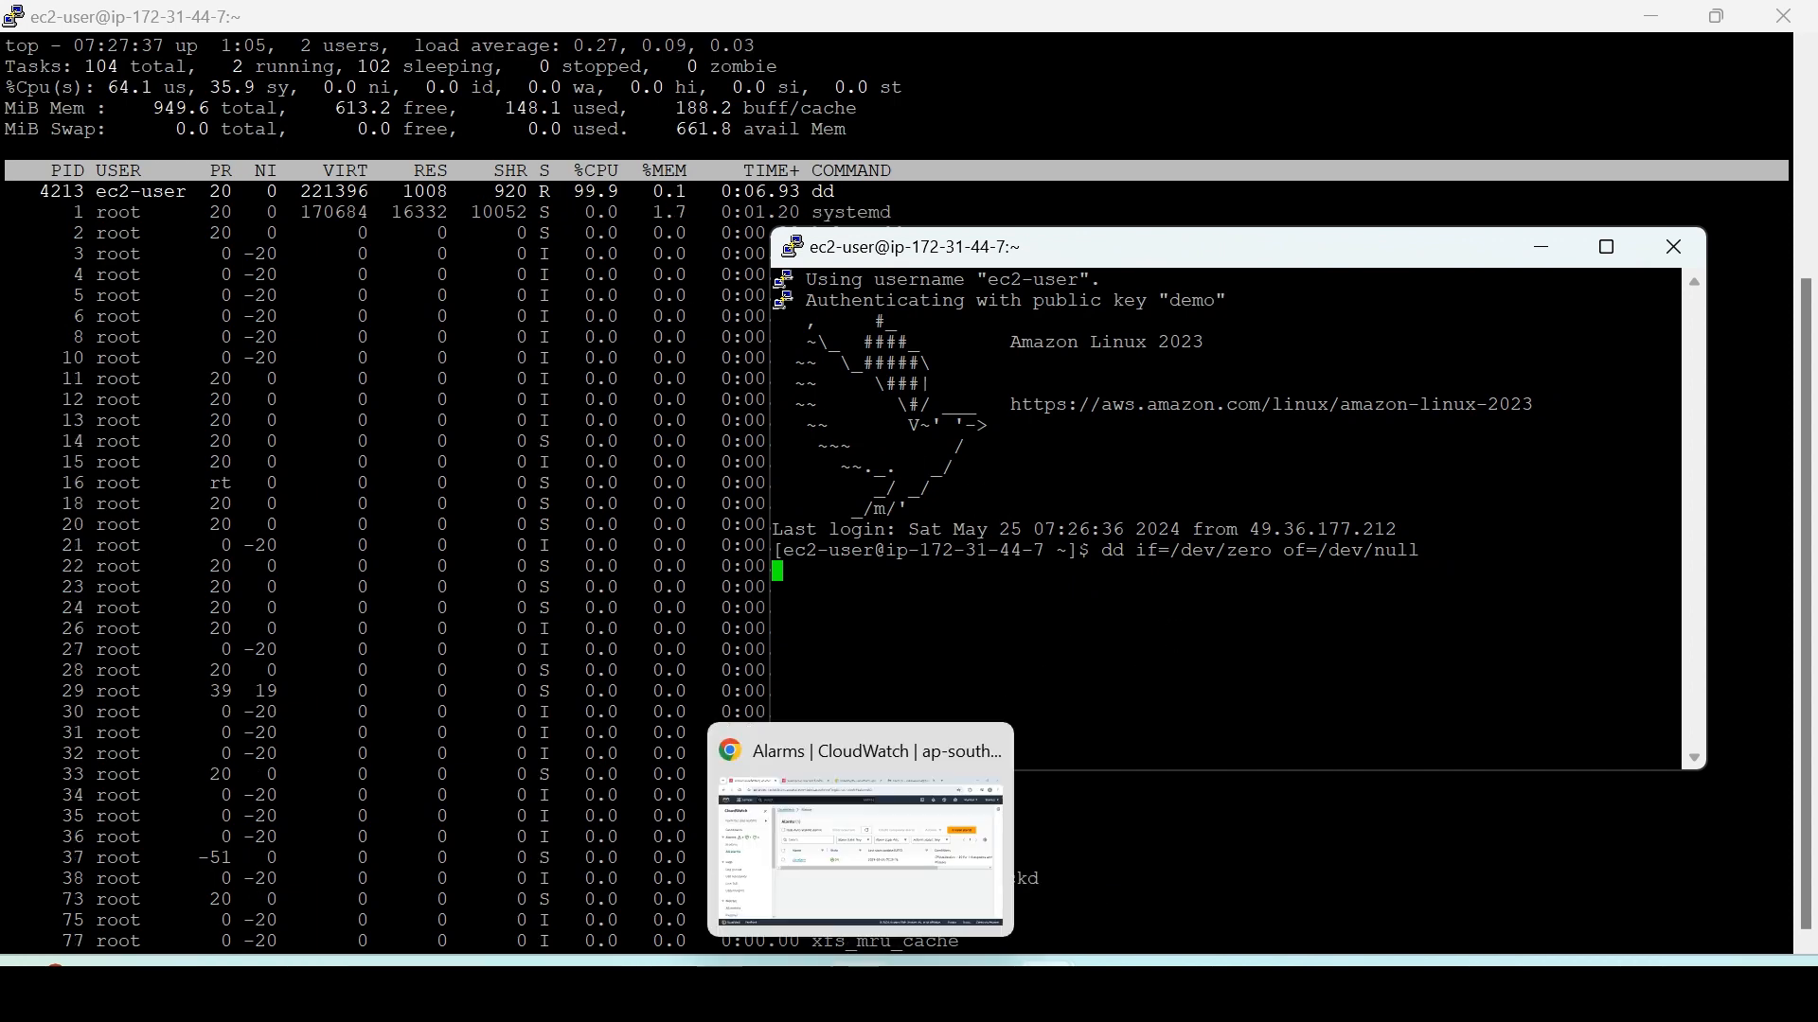
left_click(861, 852)
left_click(935, 369)
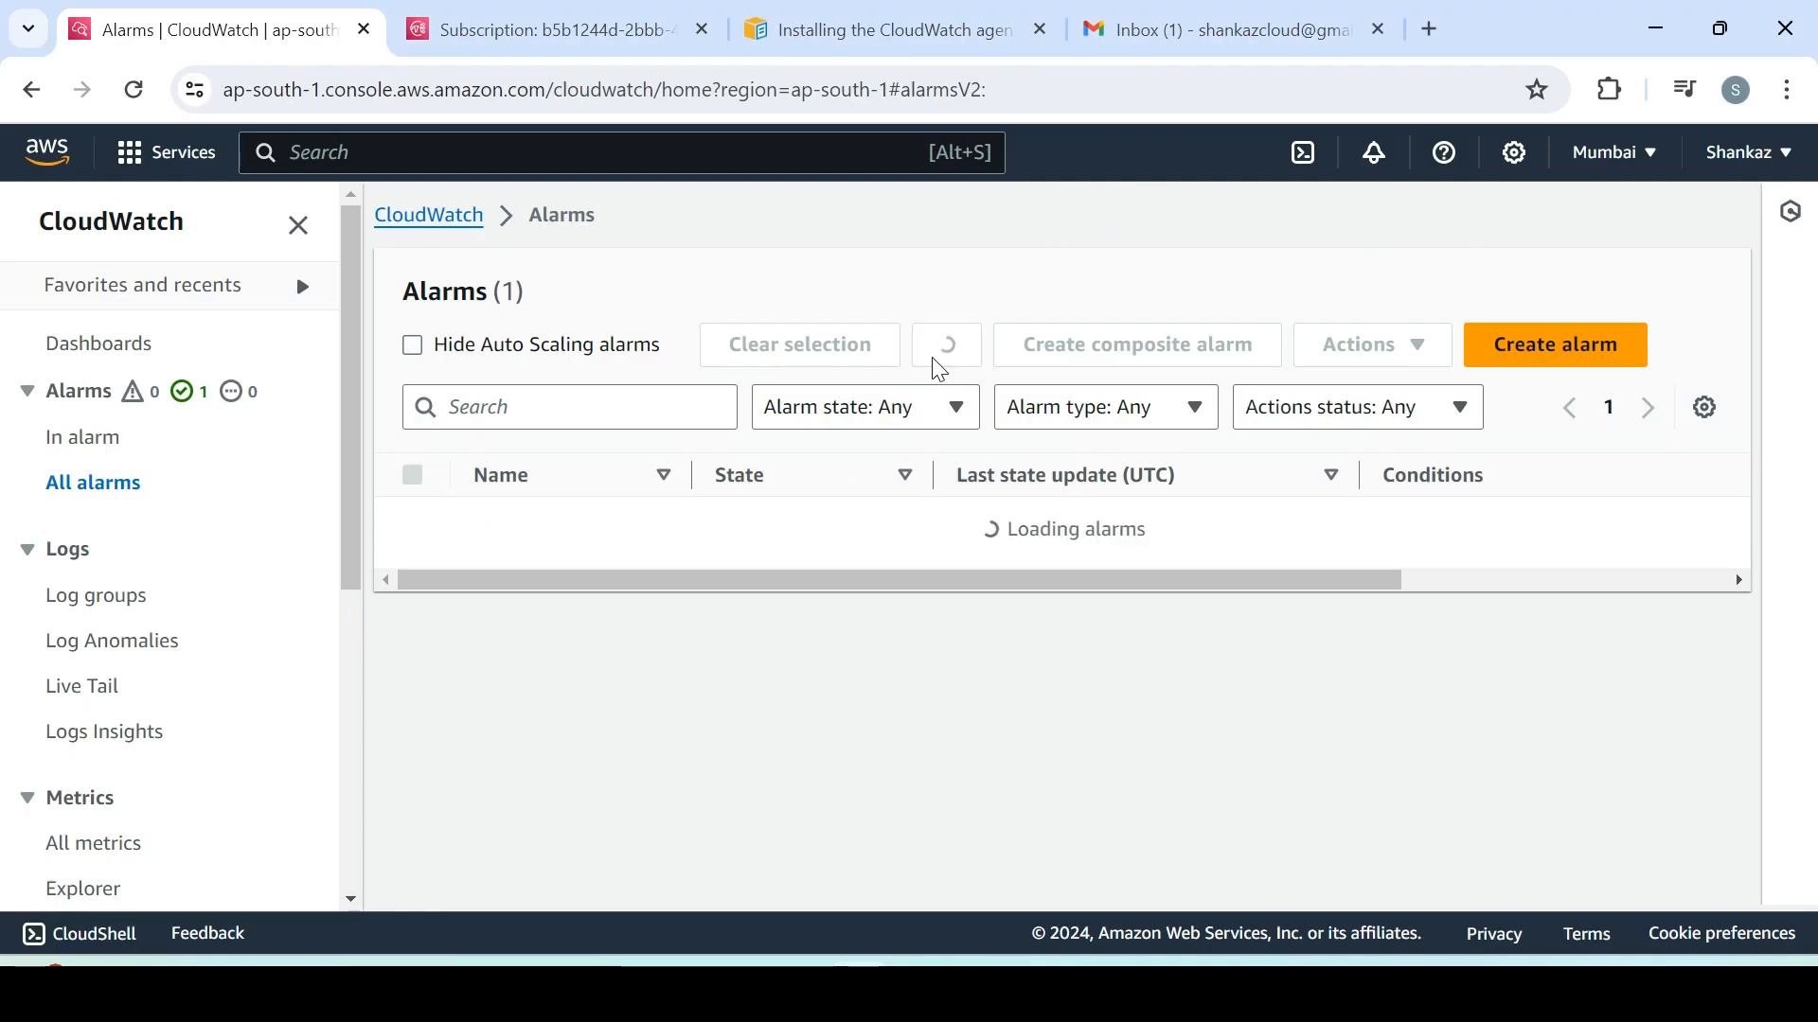
left_click(936, 369)
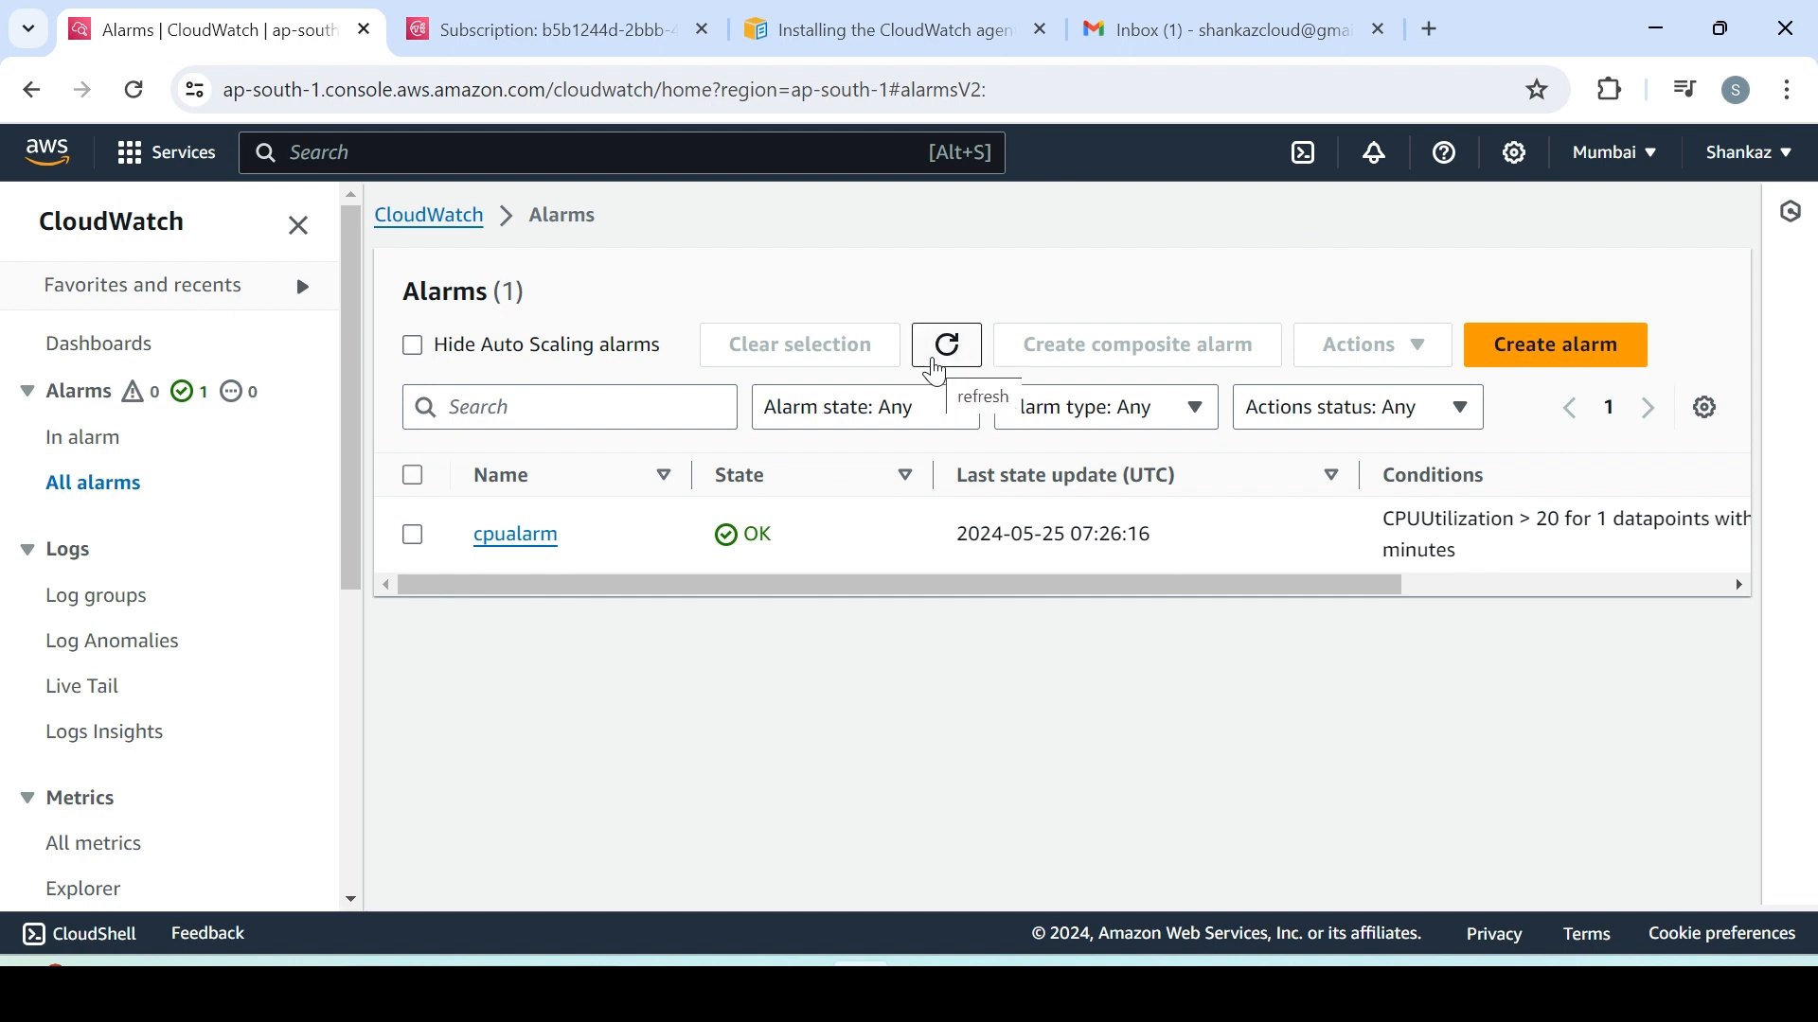
left_click(936, 369)
Resubscribe to the cpuutilizationsns topic through the AWS unsubscribe confirmation email in Gmail, then return to the inbox
left_click(1139, 40)
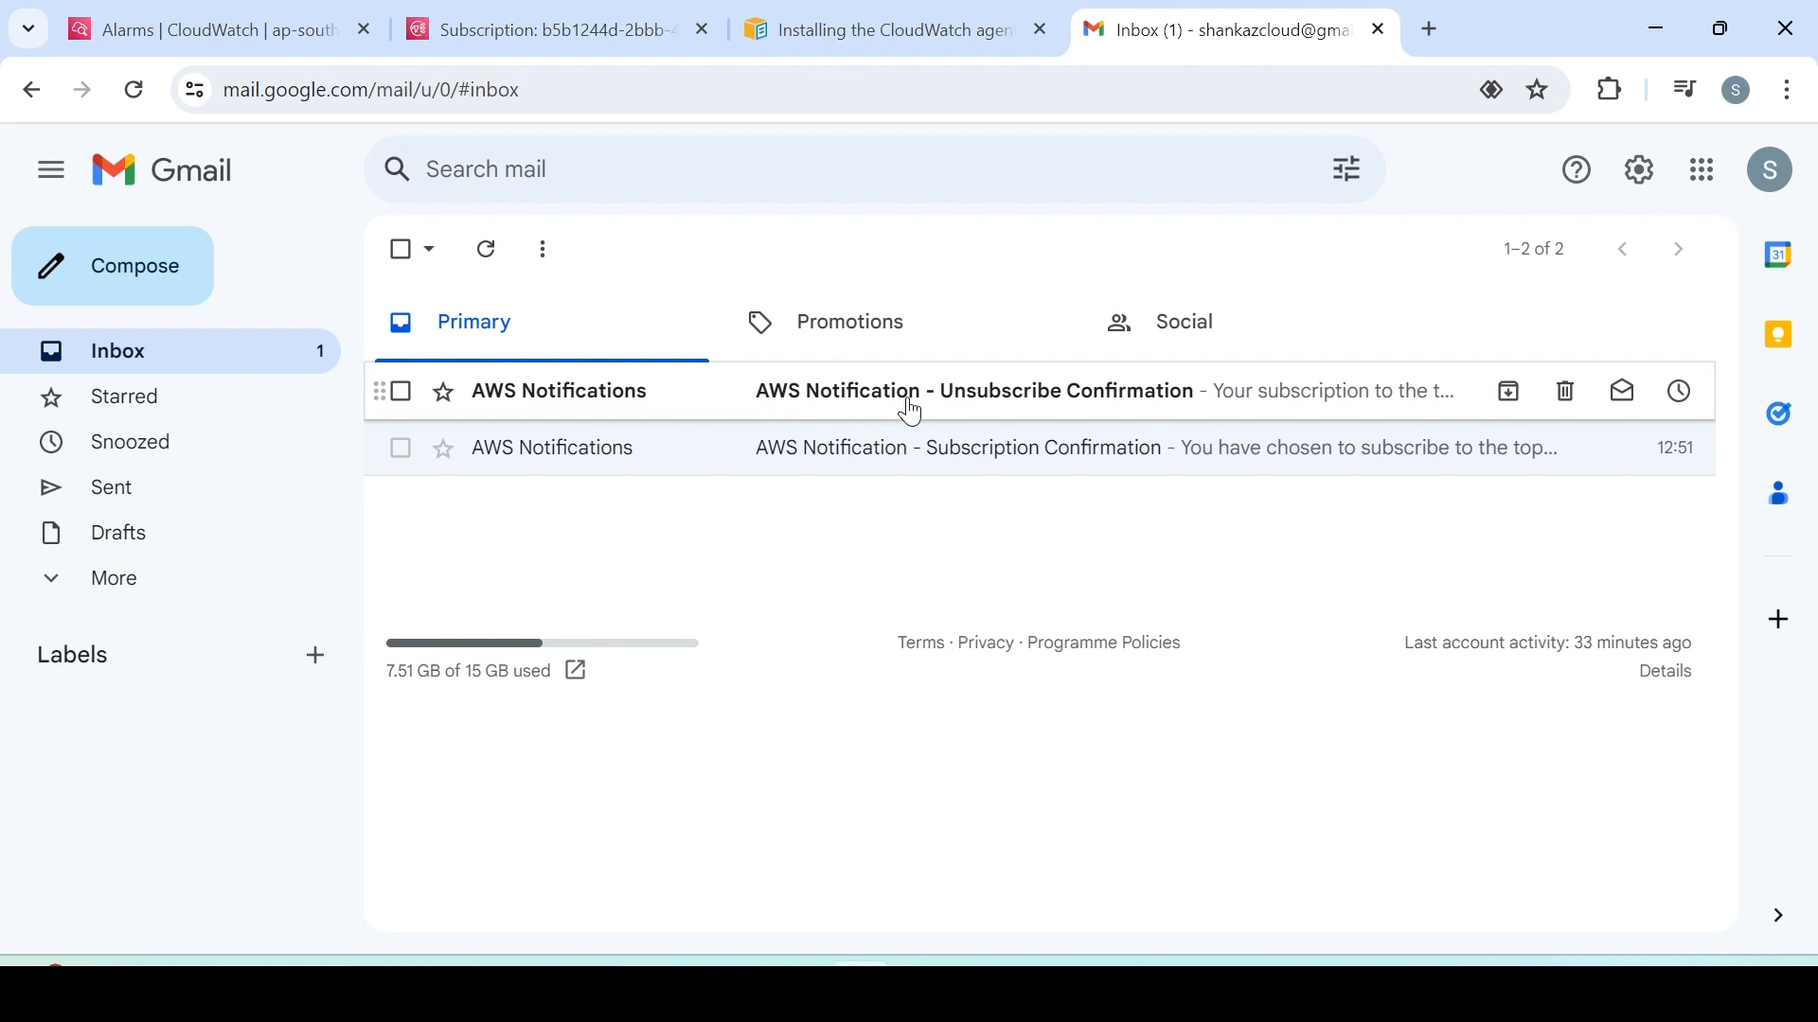
left_click(806, 399)
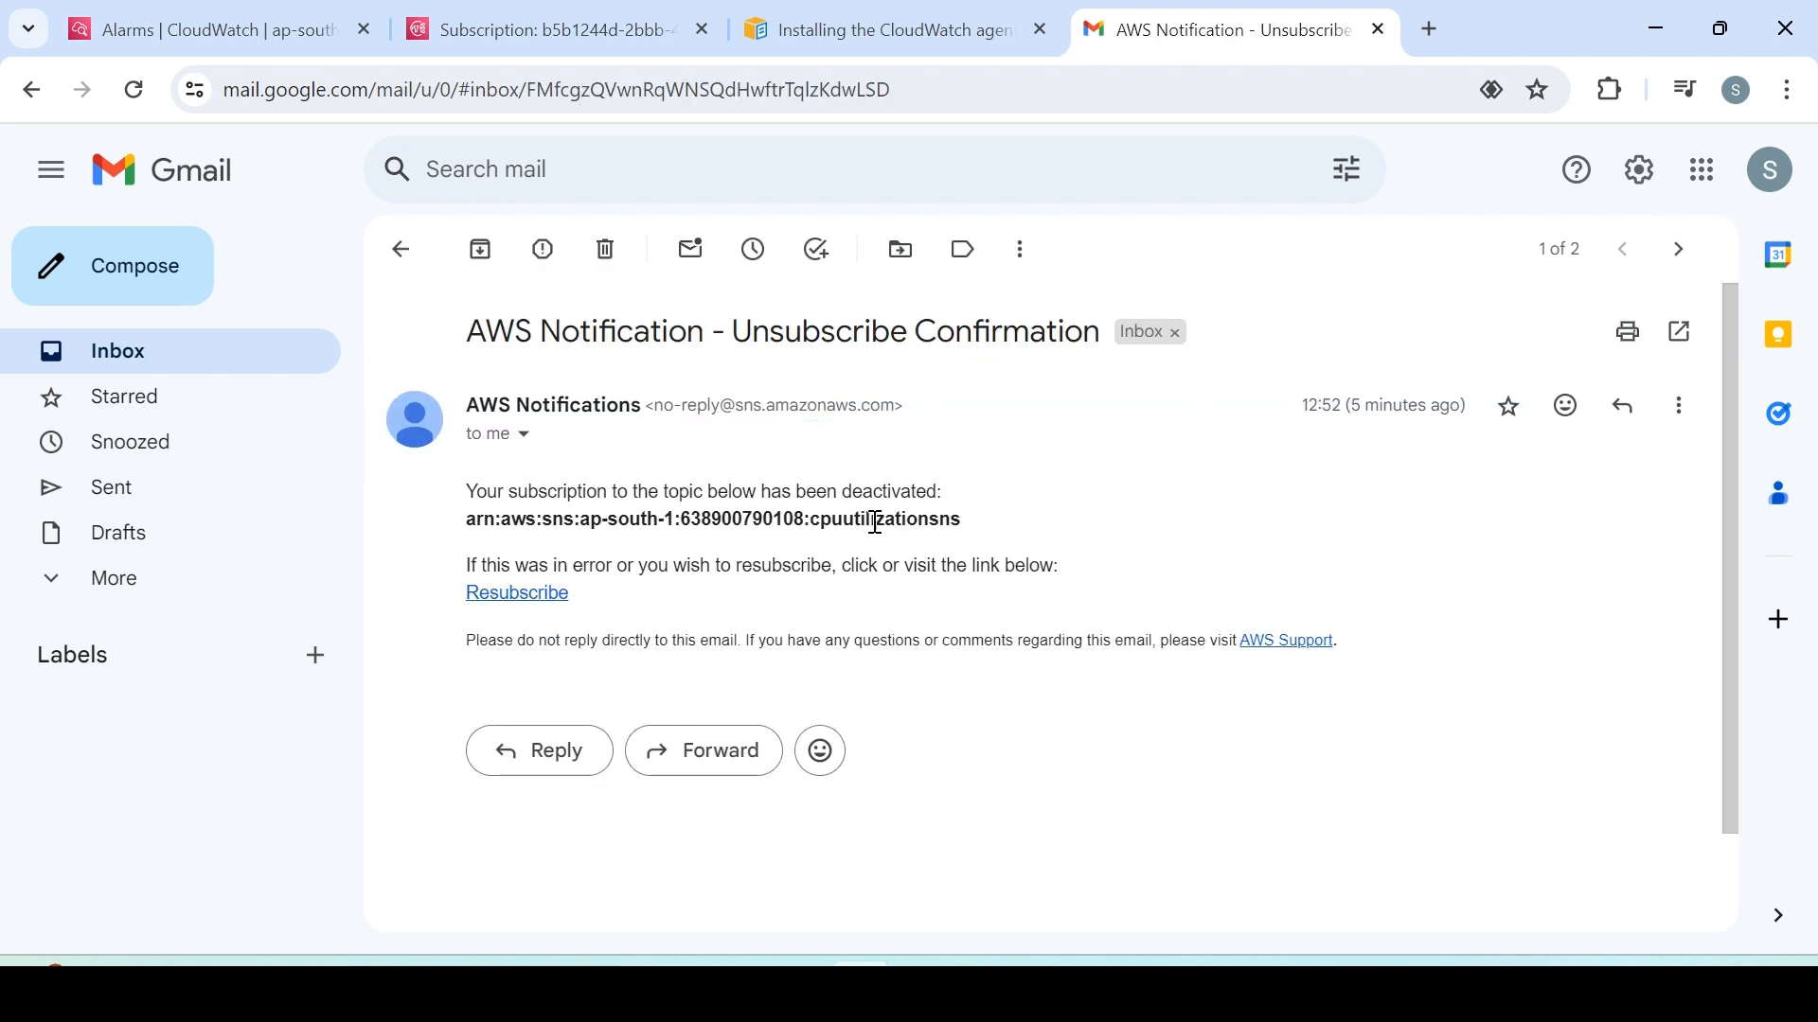
left_click(545, 599)
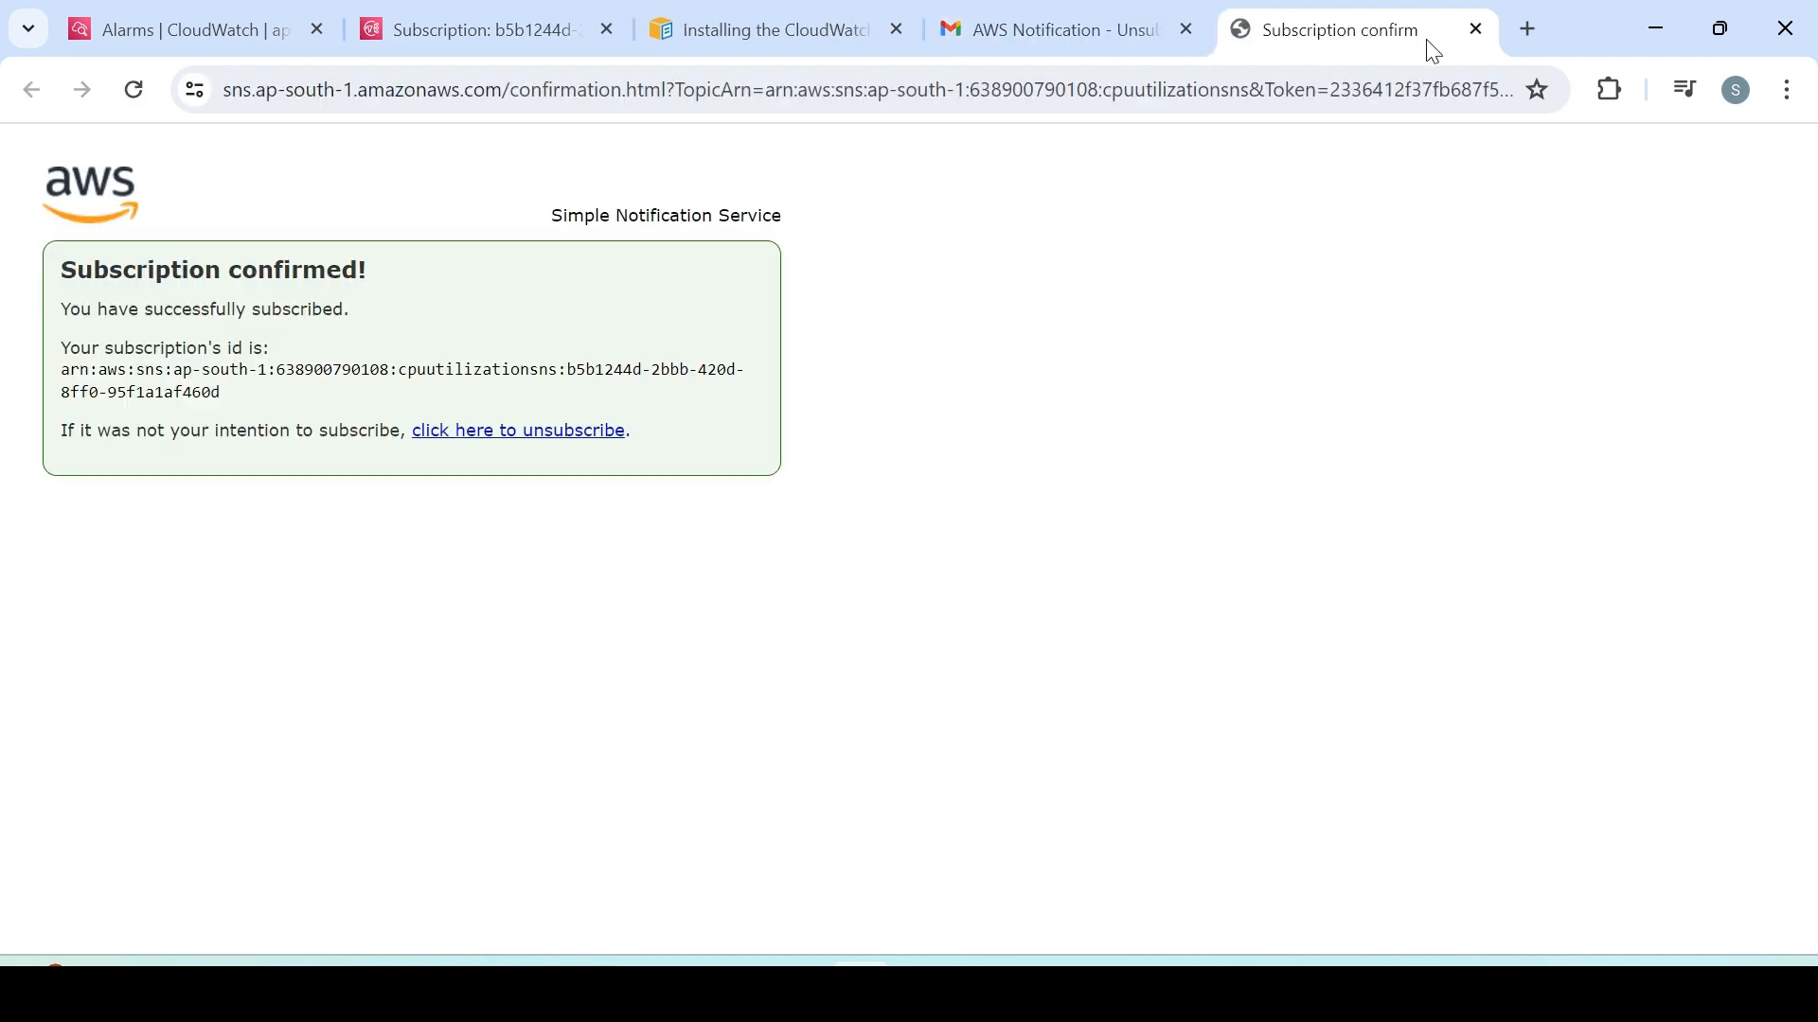
left_click(1479, 29)
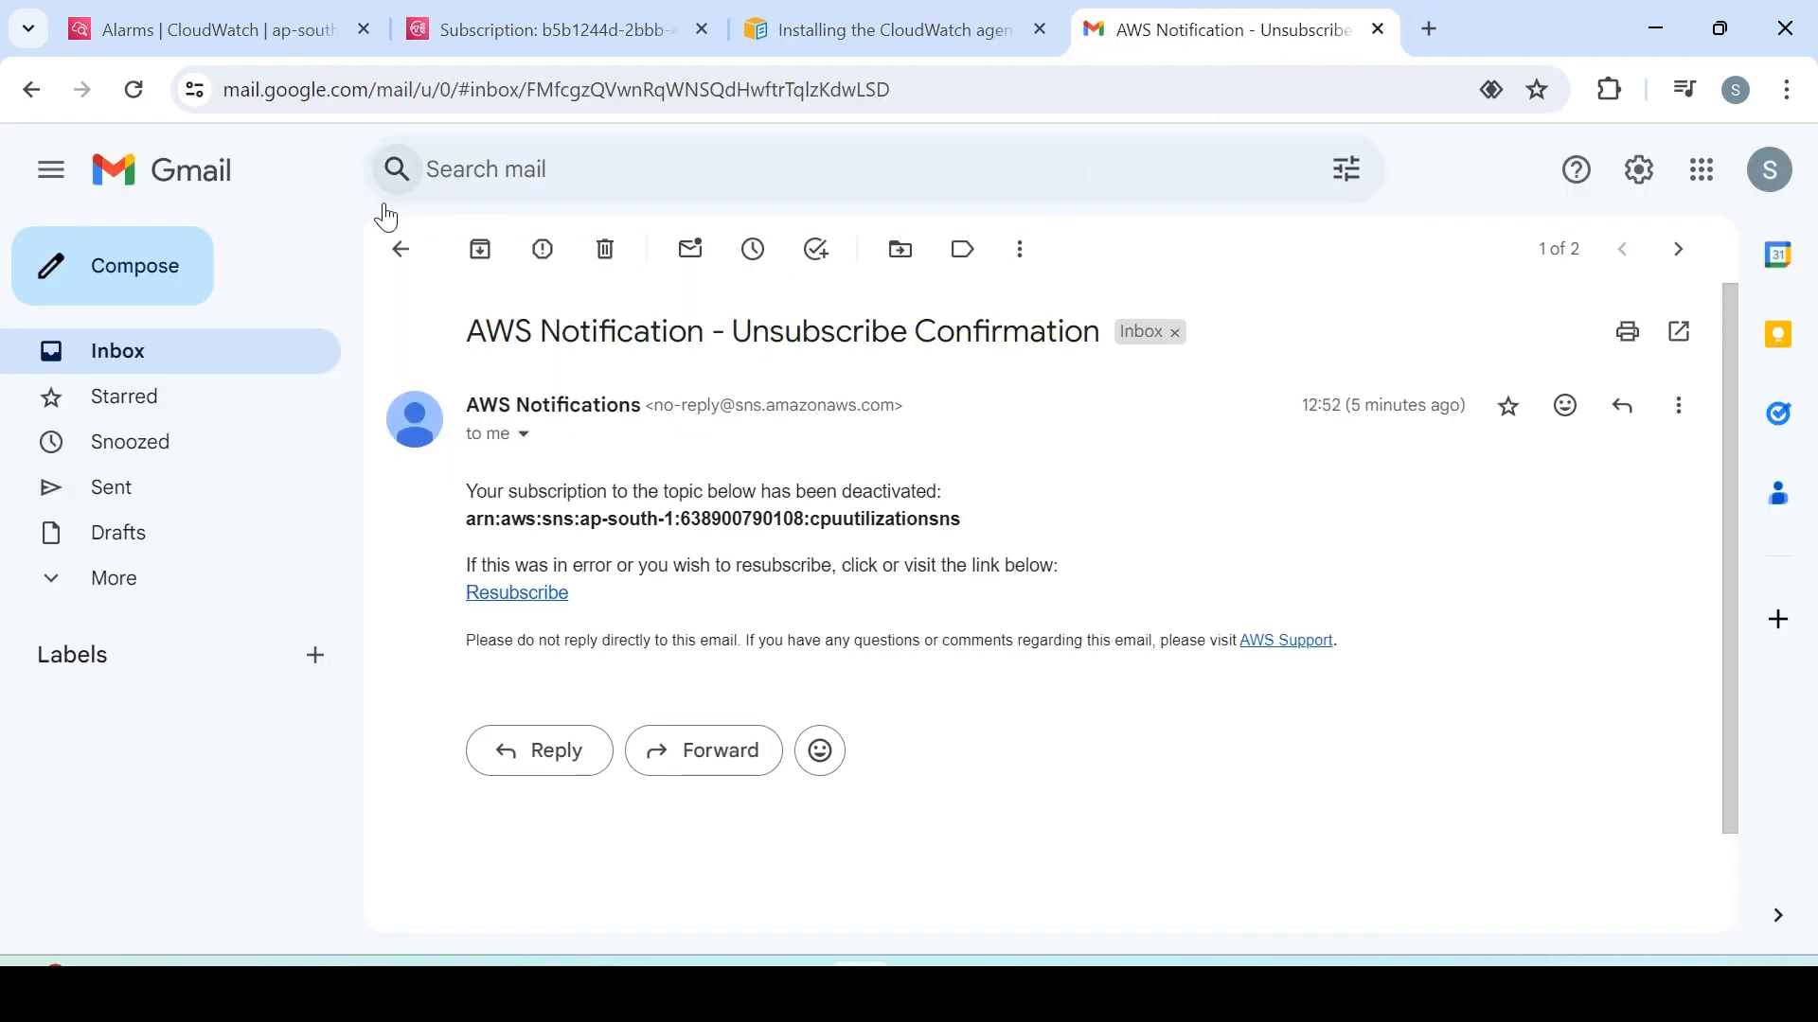
left_click(399, 252)
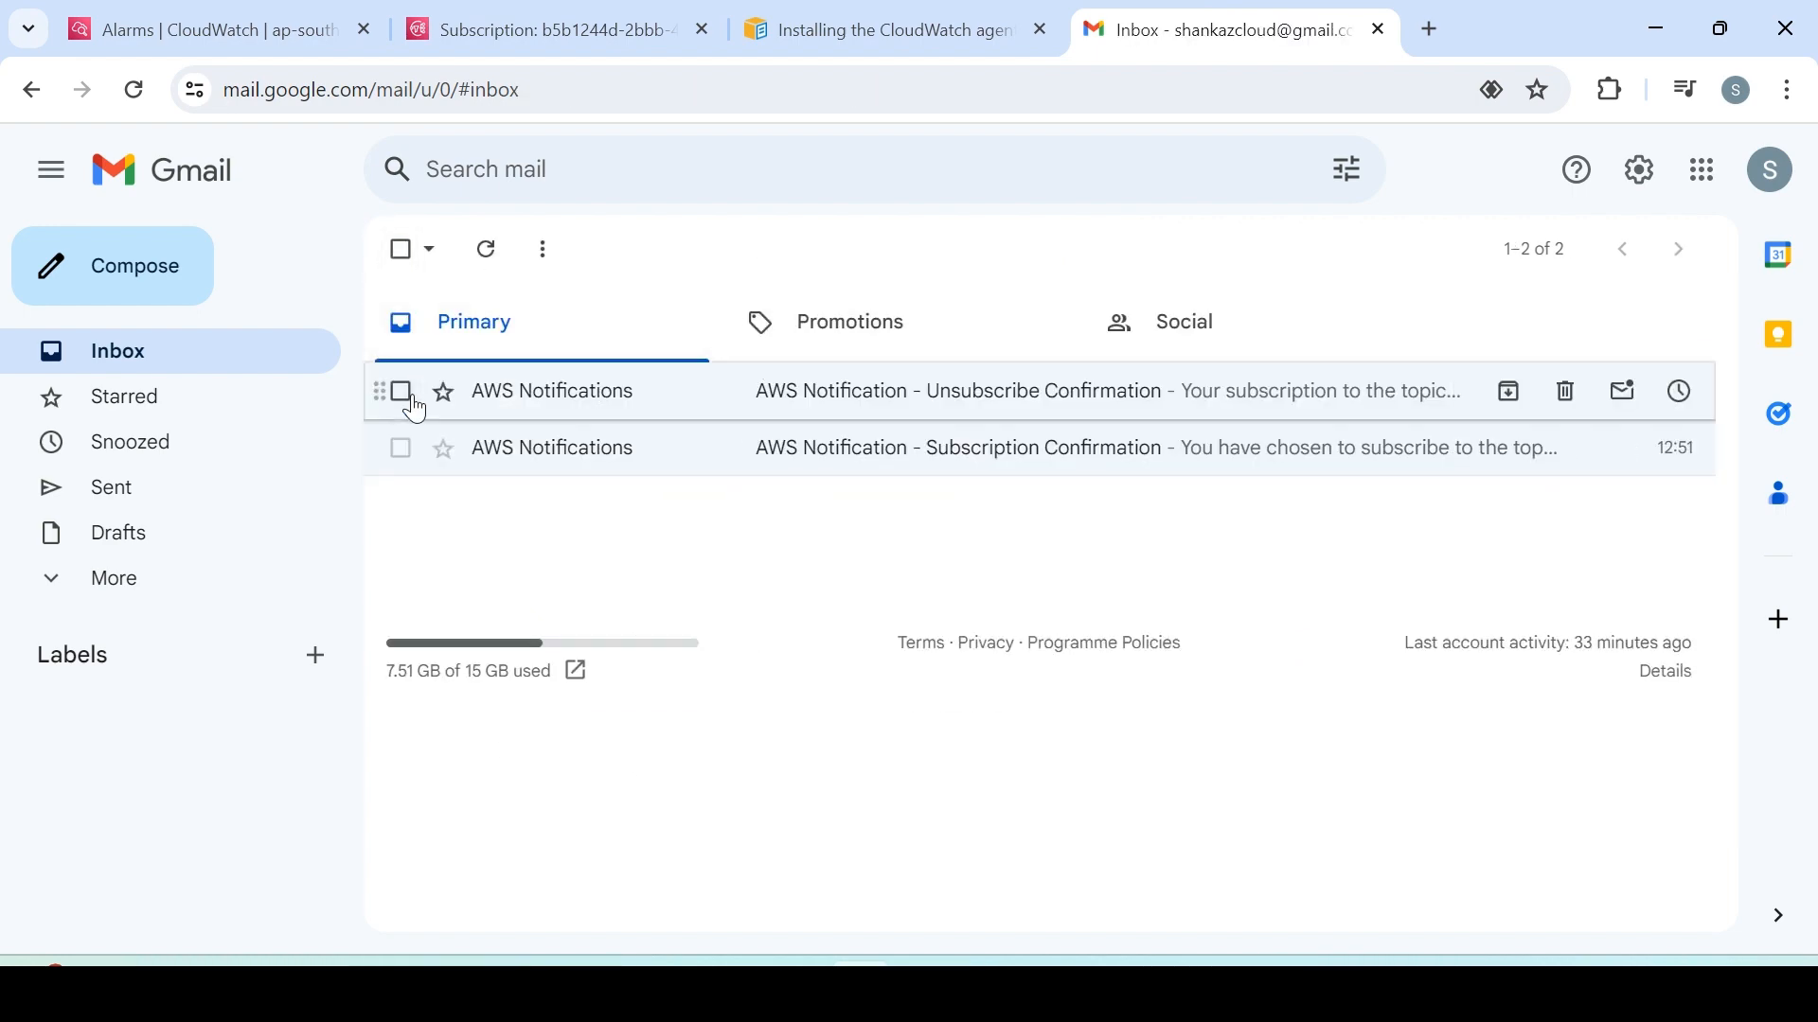
Refresh the CloudWatch alarms list repeatedly and check the Gmail inbox for a state change of cpualarm
left_click(275, 36)
left_click(970, 352)
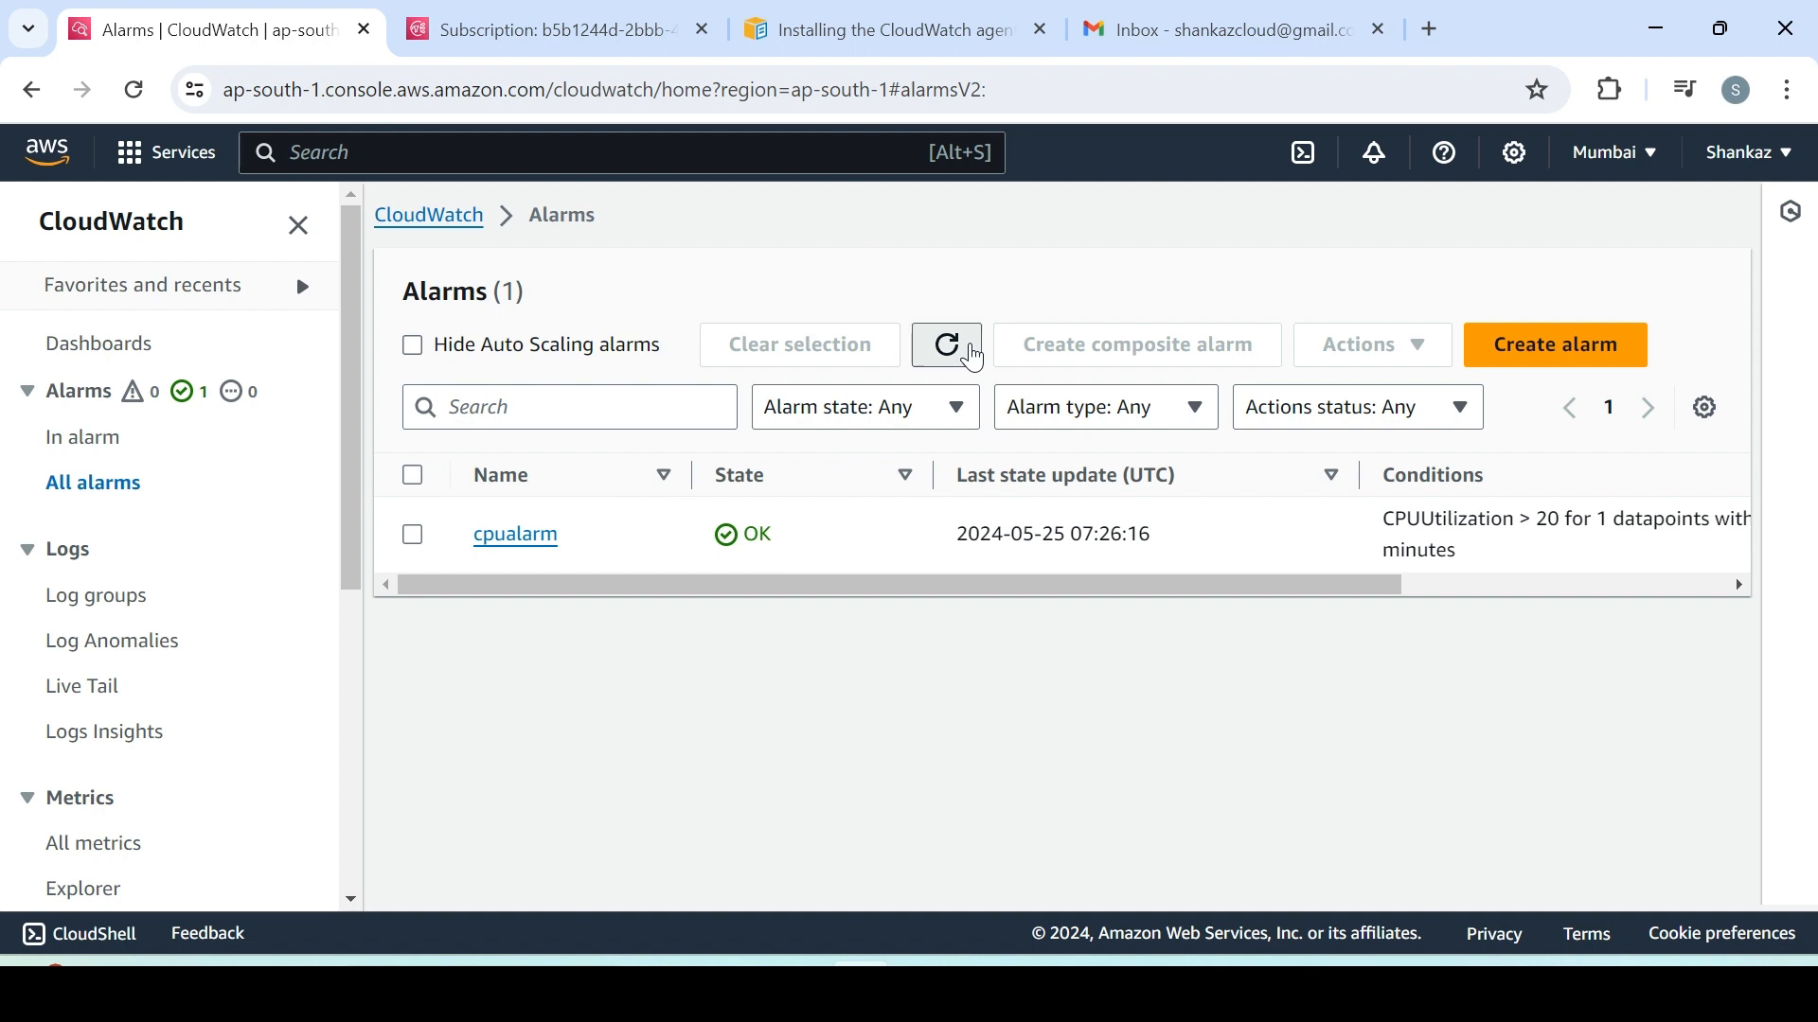
left_click(970, 356)
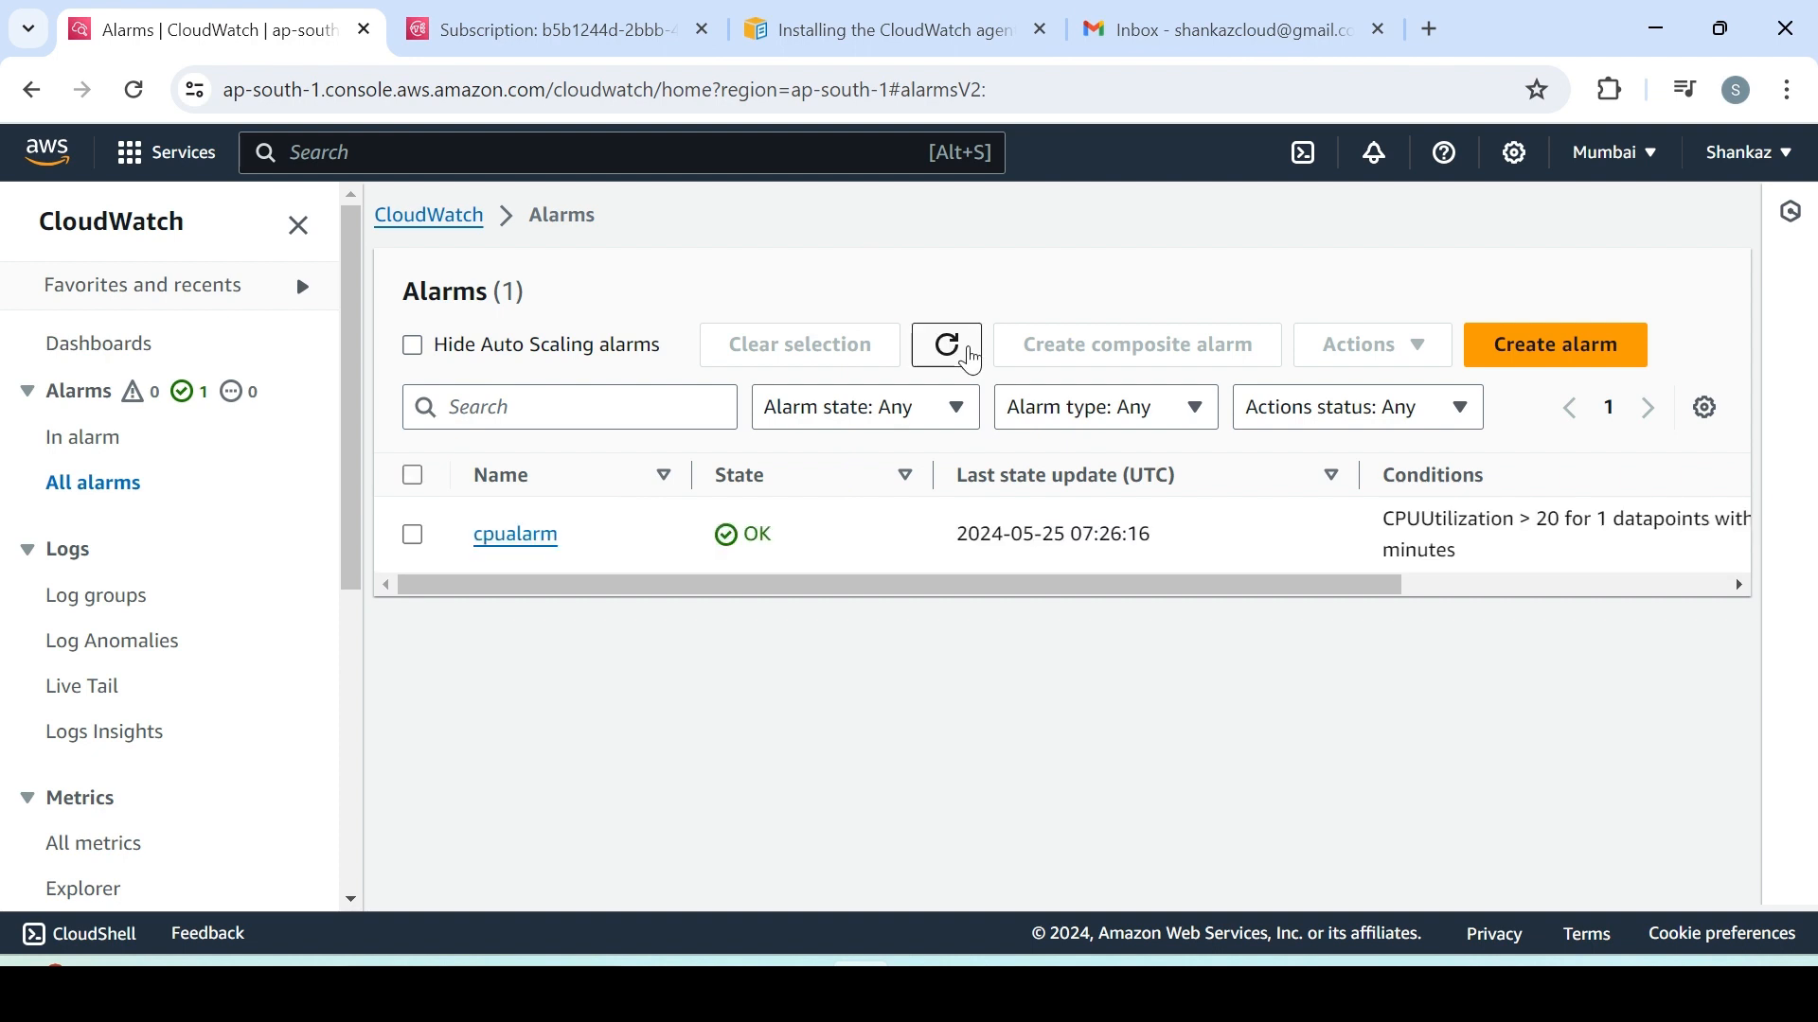
left_click(971, 355)
left_click(970, 356)
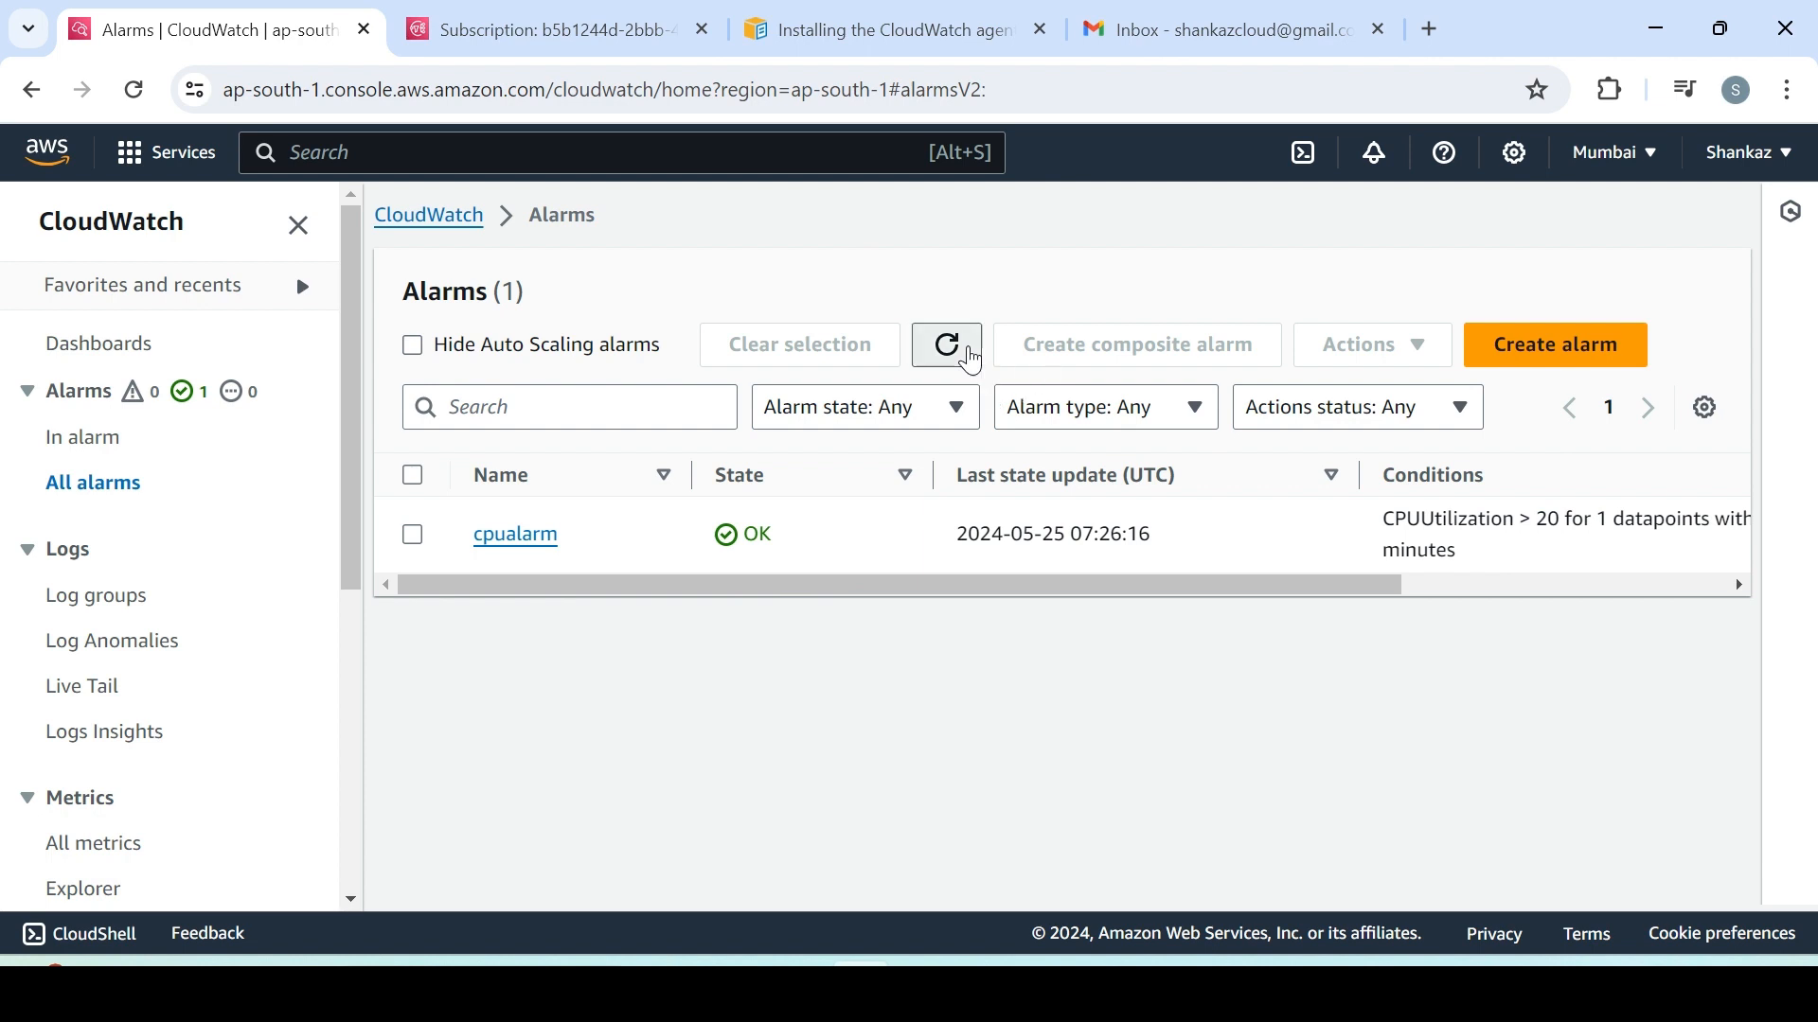
left_click(970, 356)
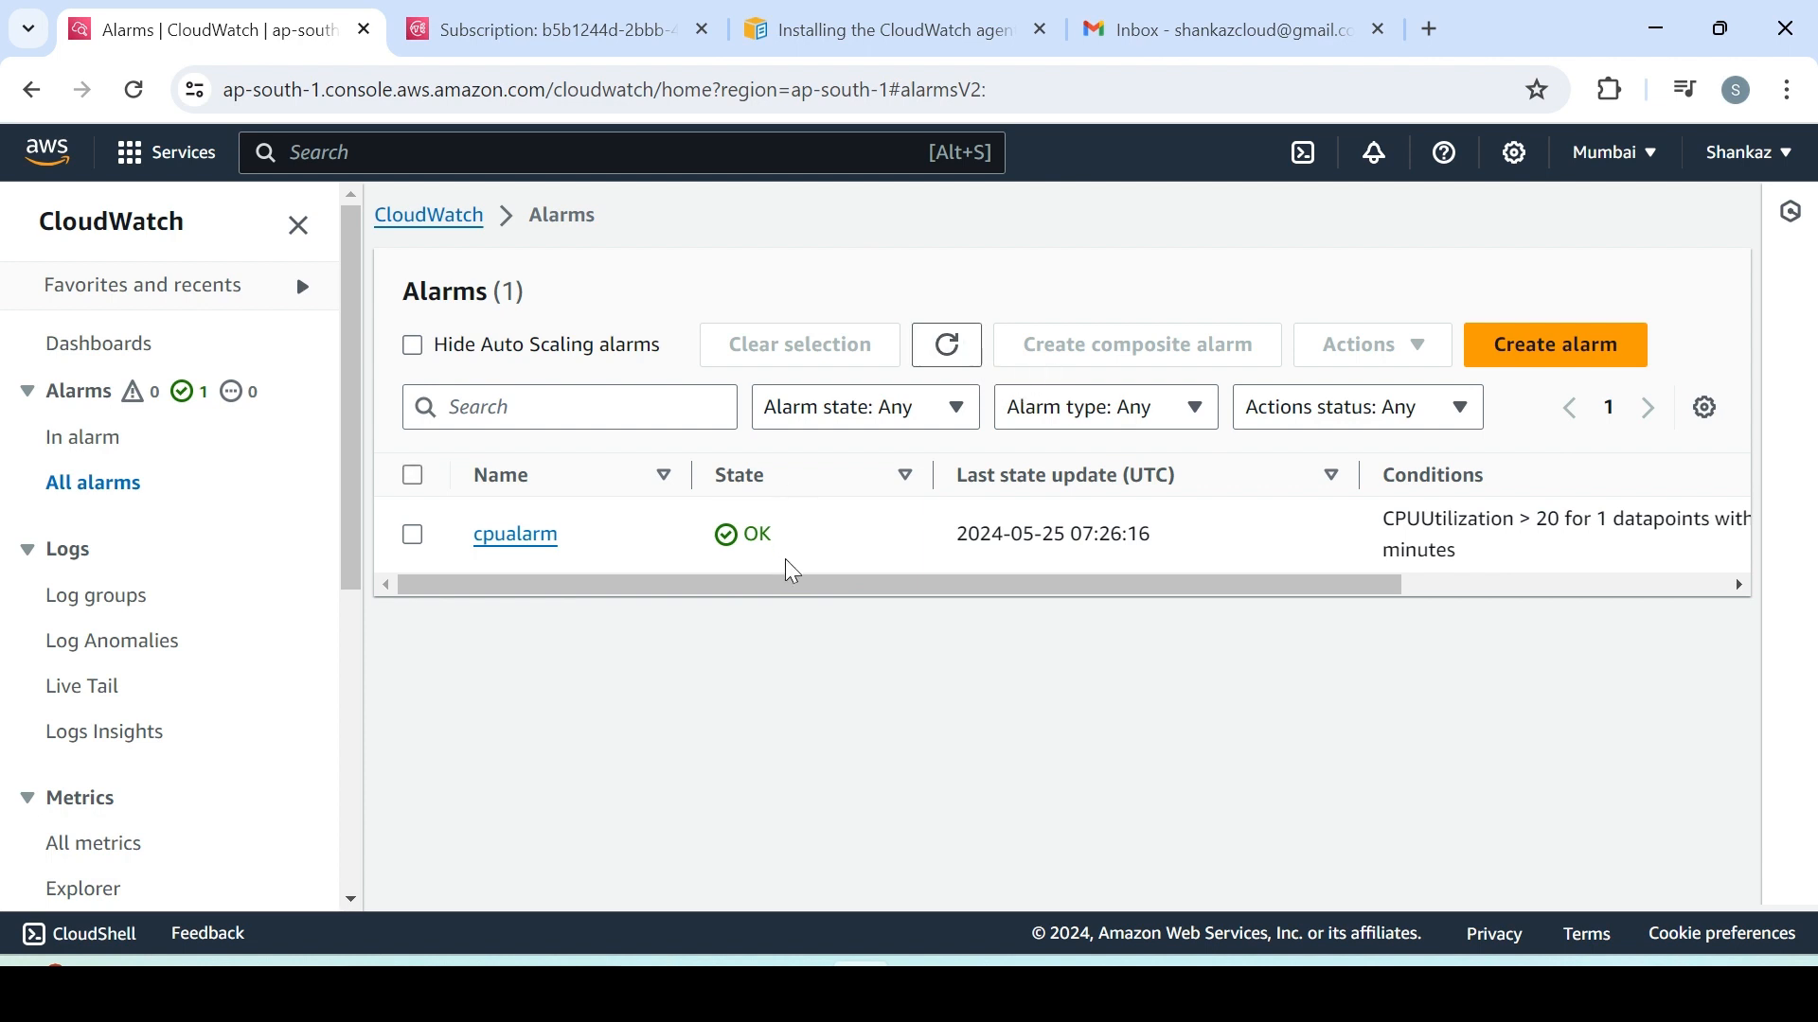
left_click(1156, 33)
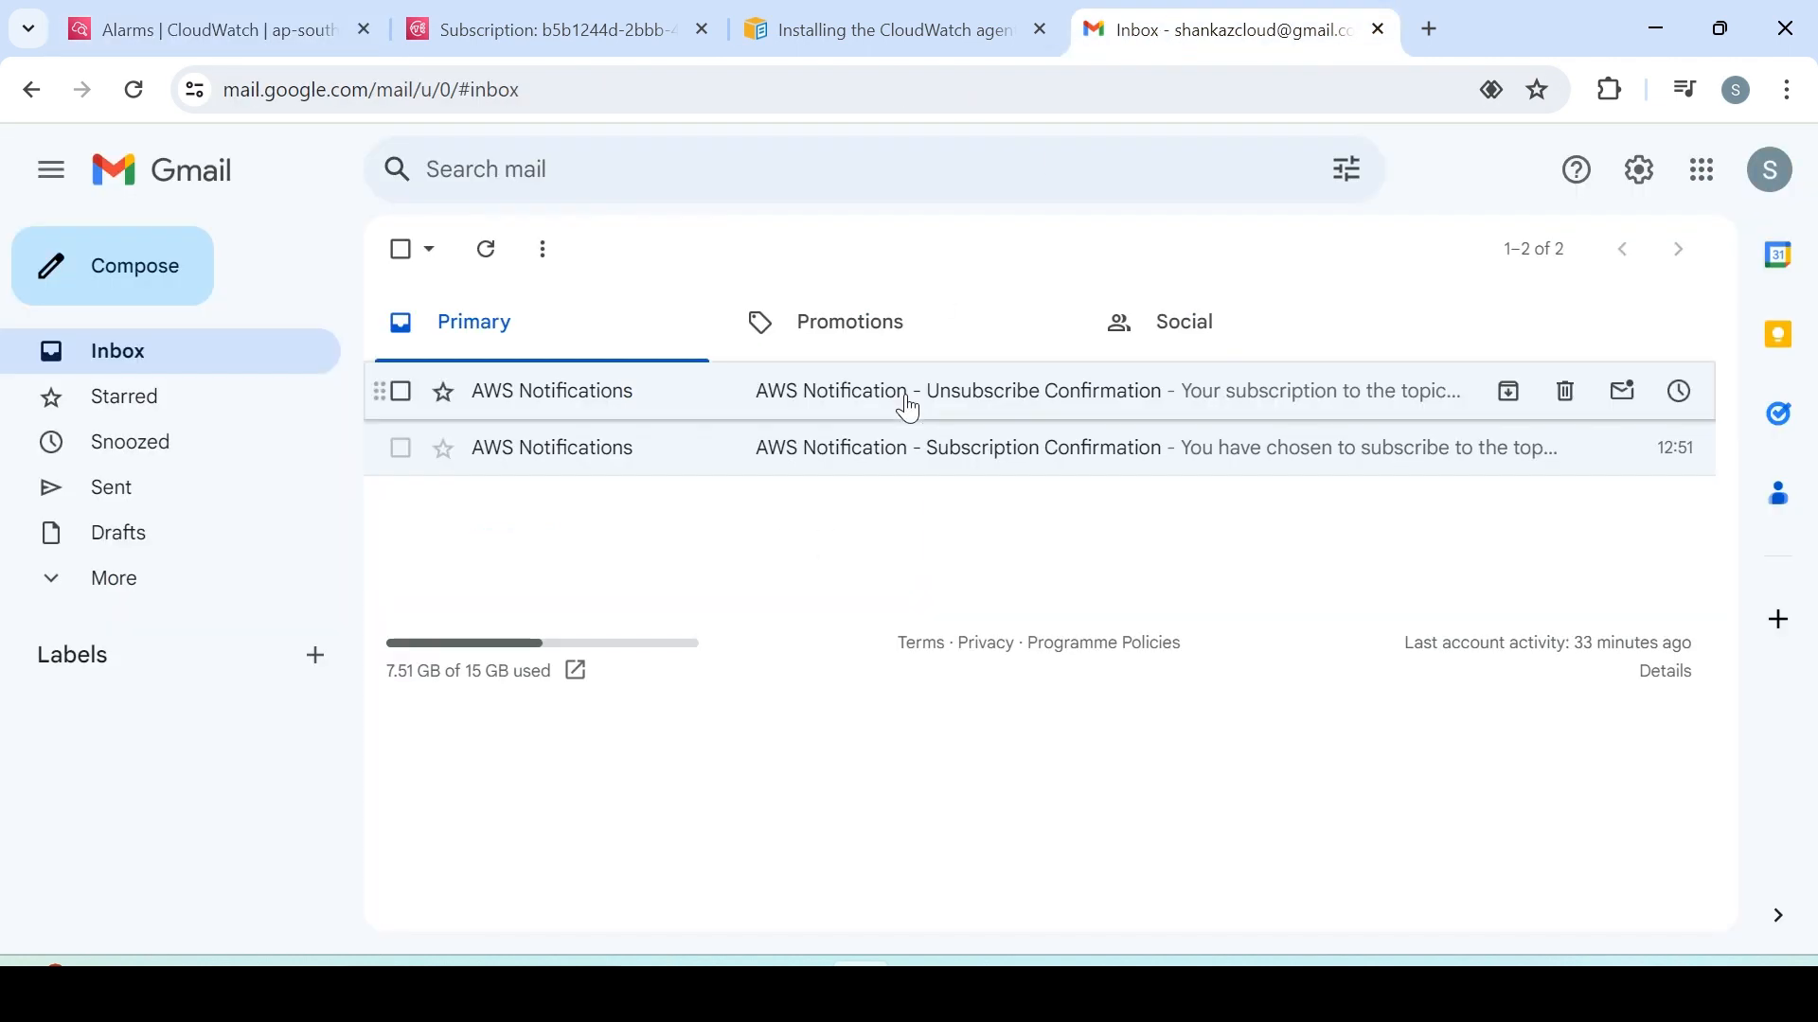
left_click(271, 34)
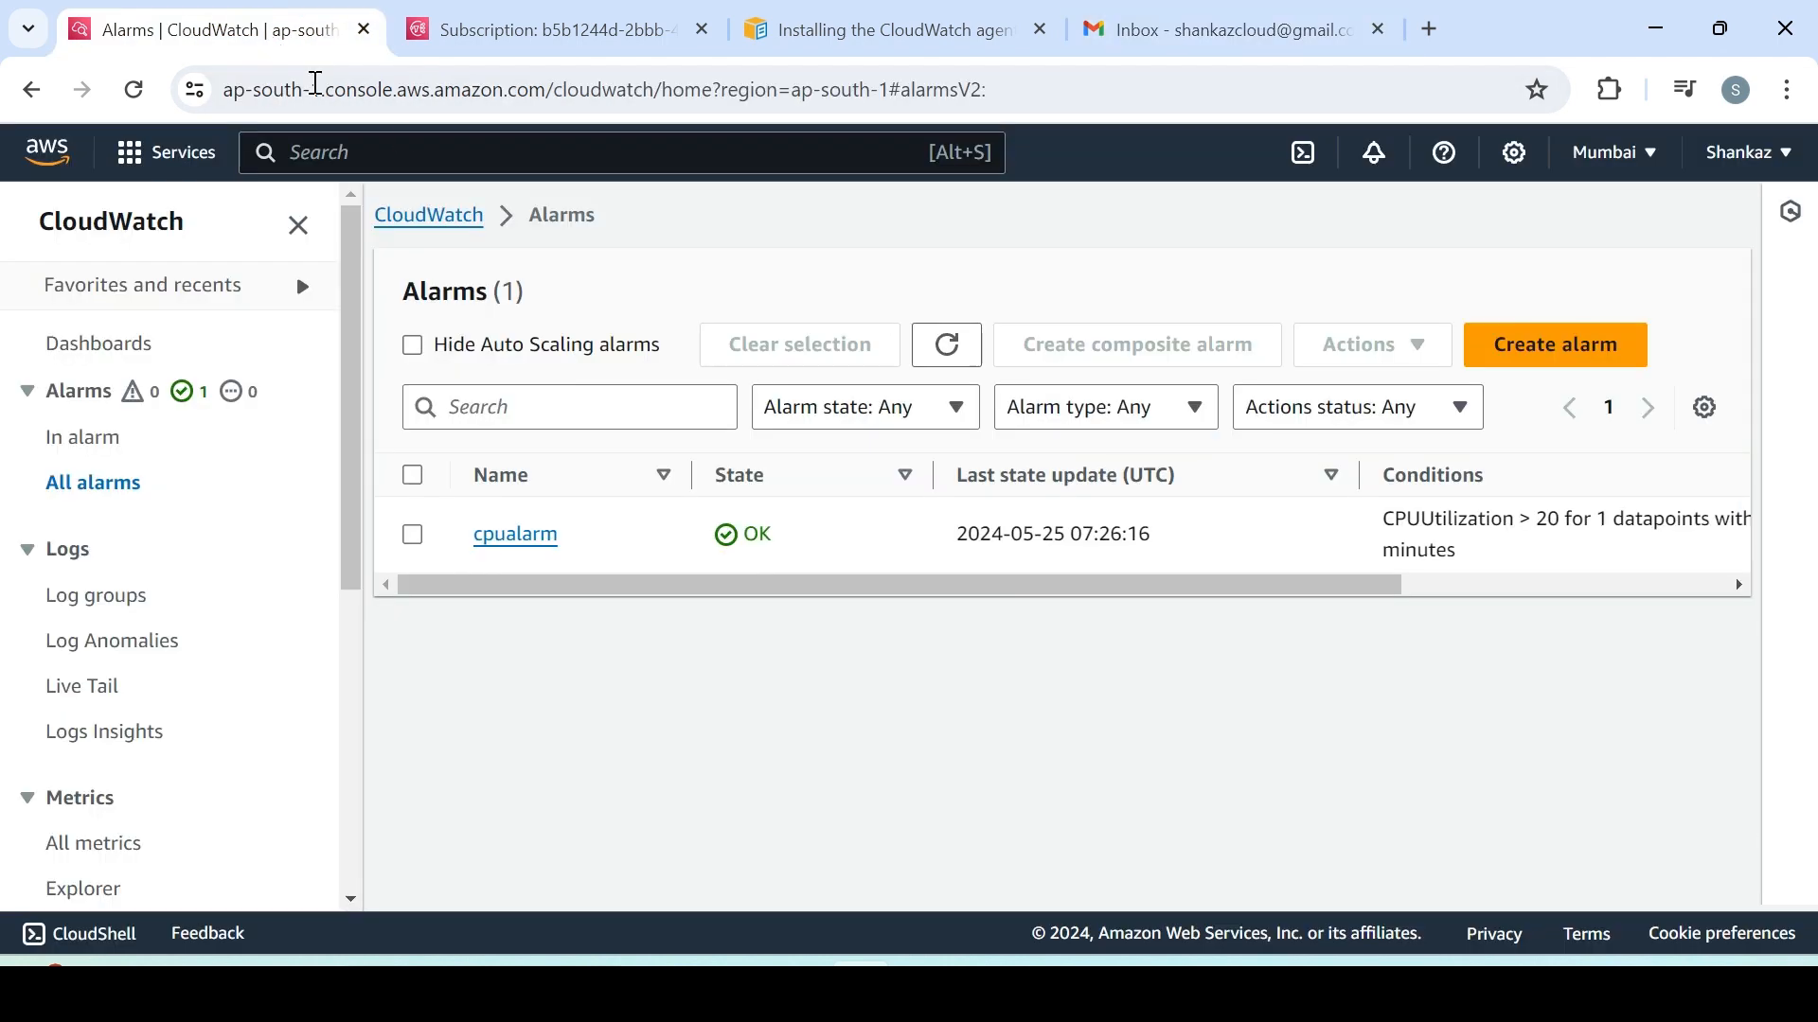
left_click(946, 345)
left_click_drag(1390, 586, 1223, 621)
left_click(948, 346)
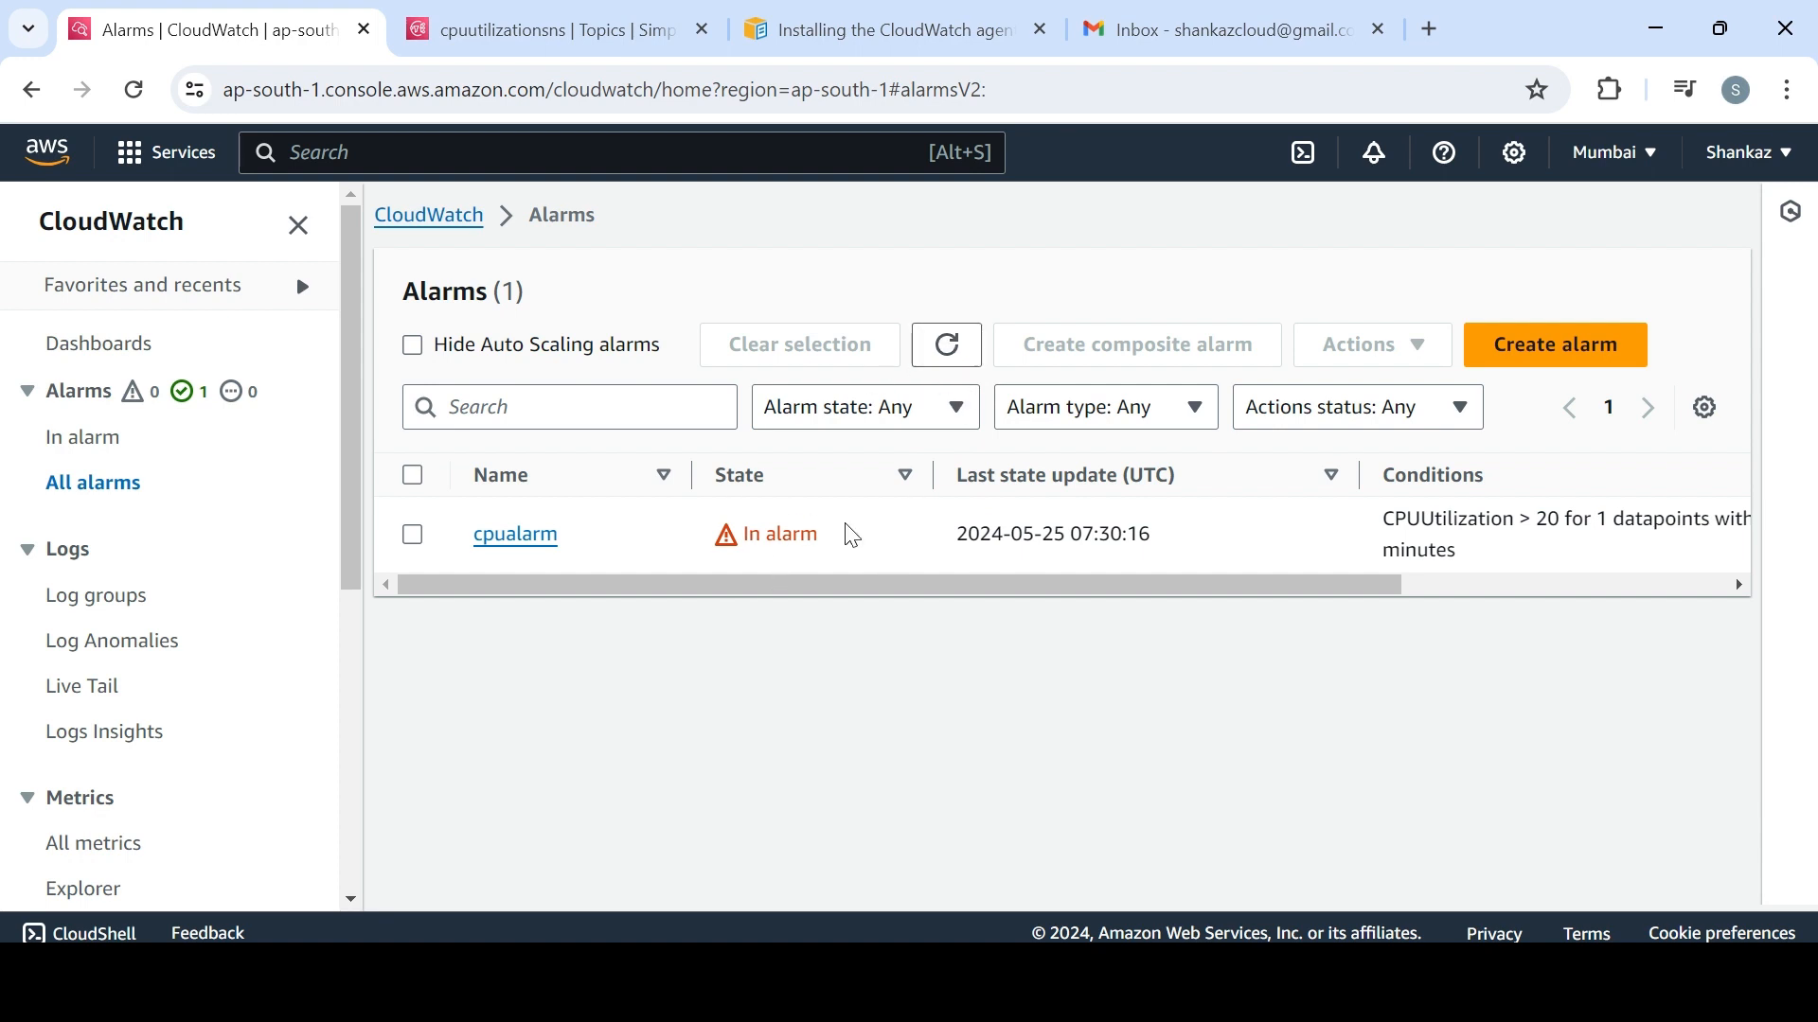
Open cpualarm and examine its CPUUtilization graph against the threshold and its state timeline
left_click(497, 535)
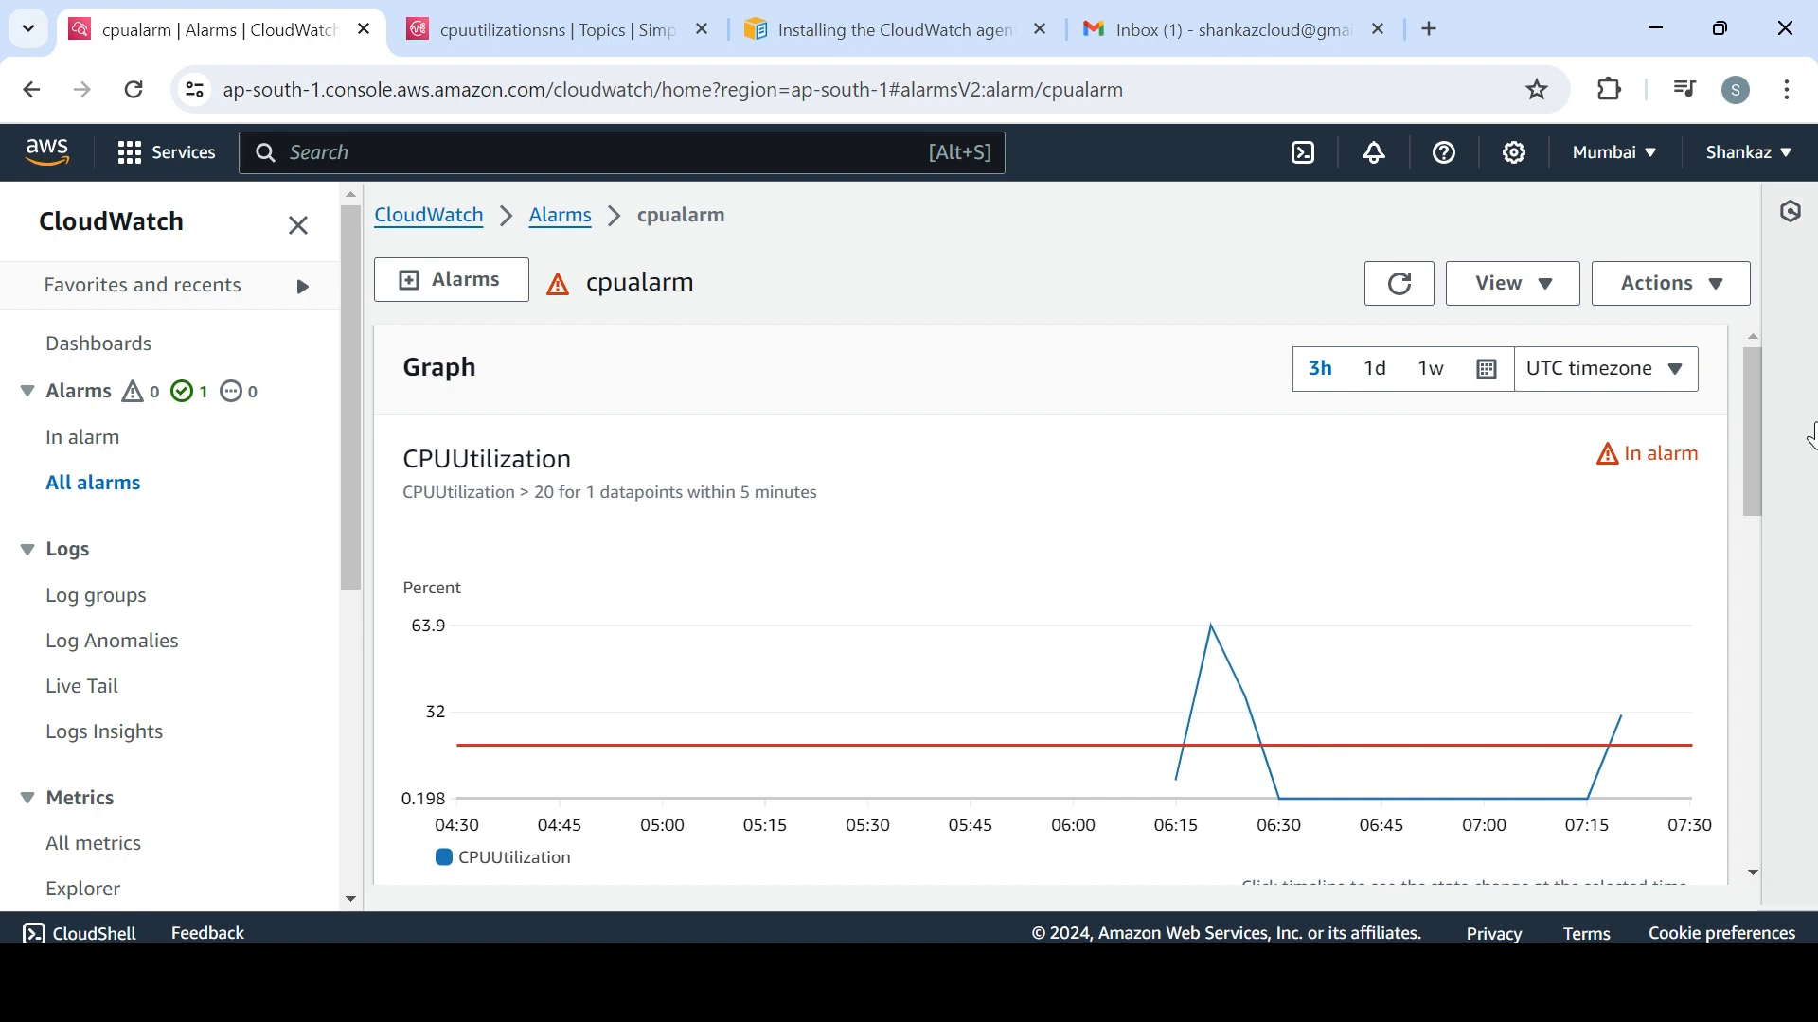
left_click_drag(1755, 424, 1760, 475)
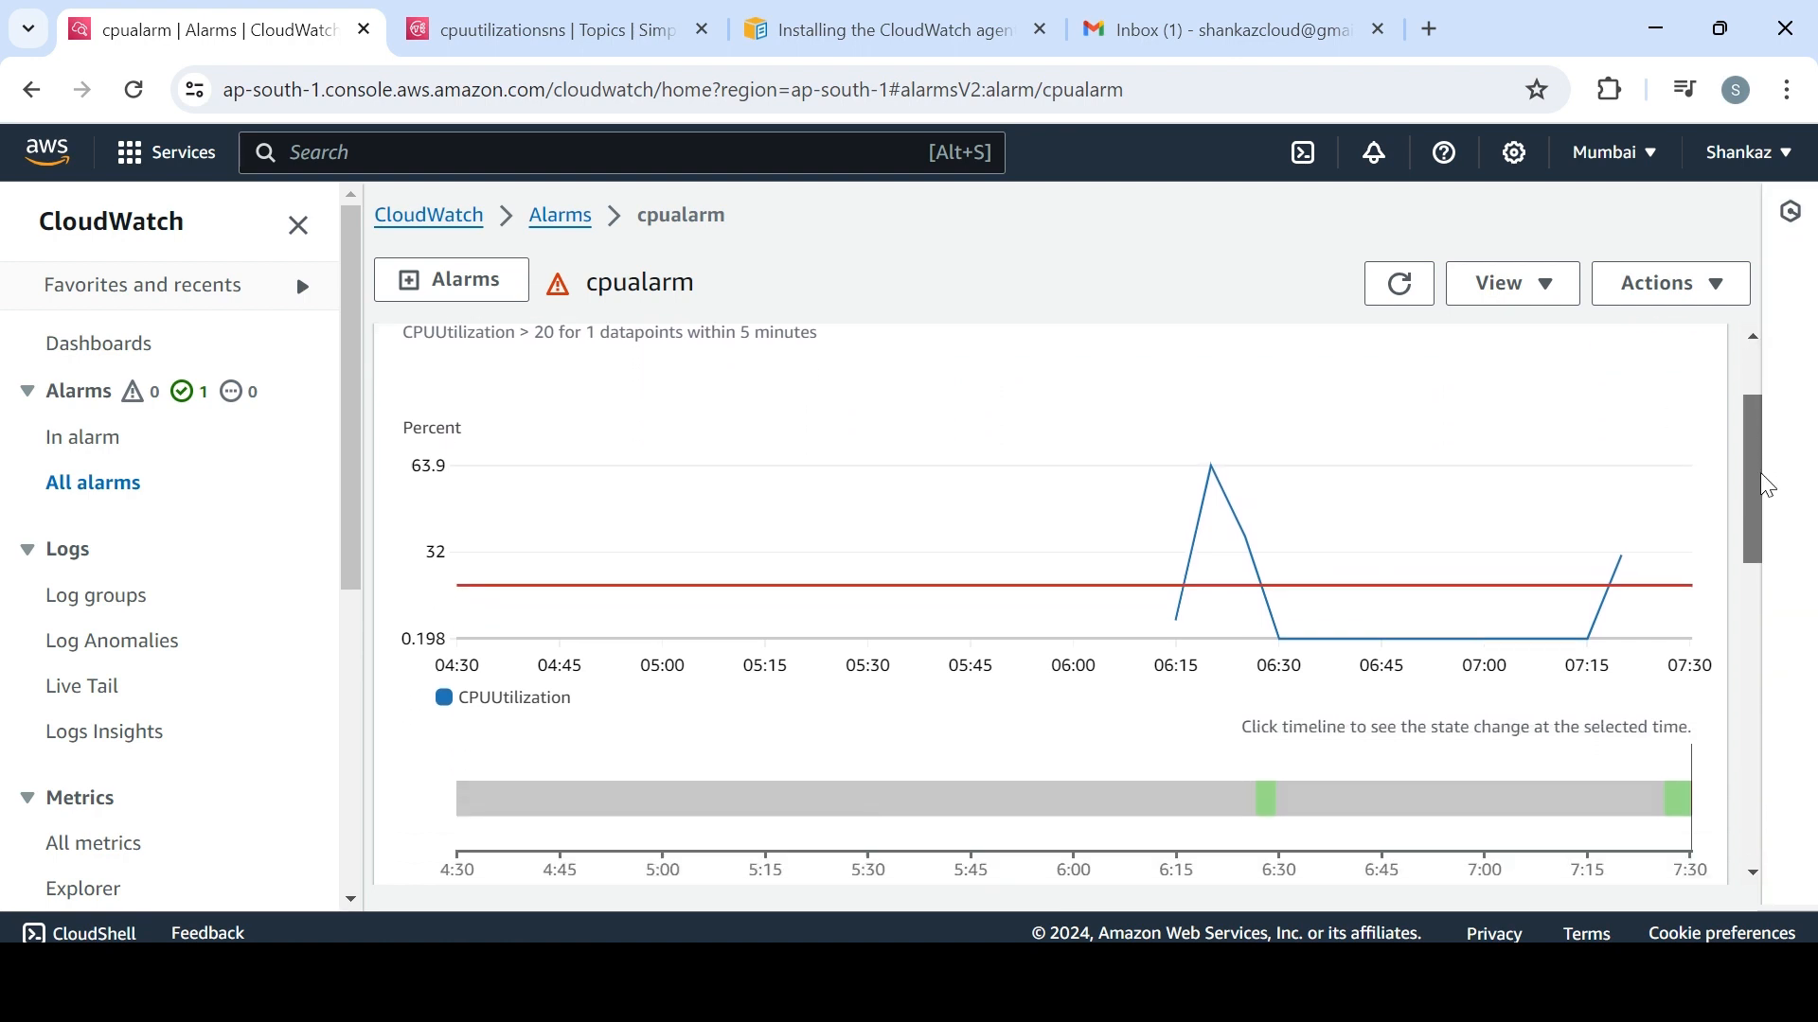
mouse_move(1759, 473)
left_mouse_down()
mouse_move(1758, 444)
mouse_move(1757, 600)
mouse_move(1743, 507)
mouse_move(1778, 712)
mouse_move(1769, 831)
mouse_move(1742, 467)
left_mouse_up()
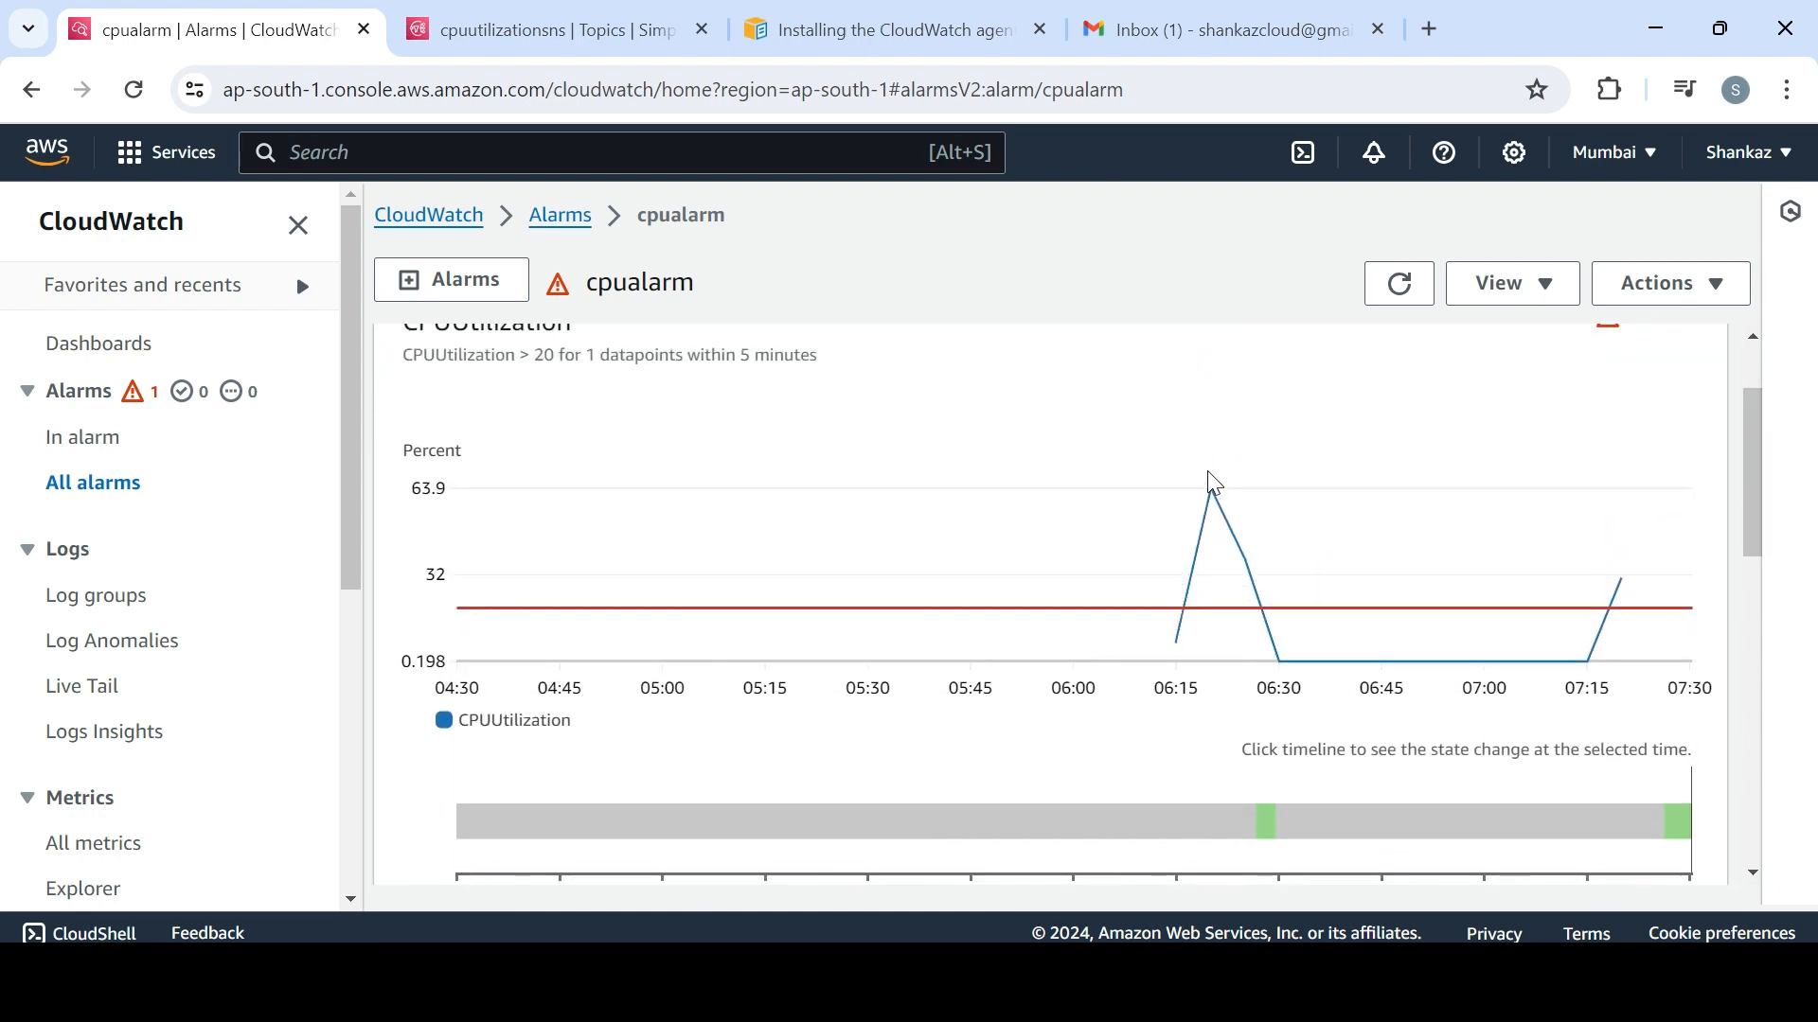
mouse_move(1212, 491)
Open the ALARM notification email for cpualarm in Gmail and read its alarm details, threshold and monitored metric
left_click(1189, 34)
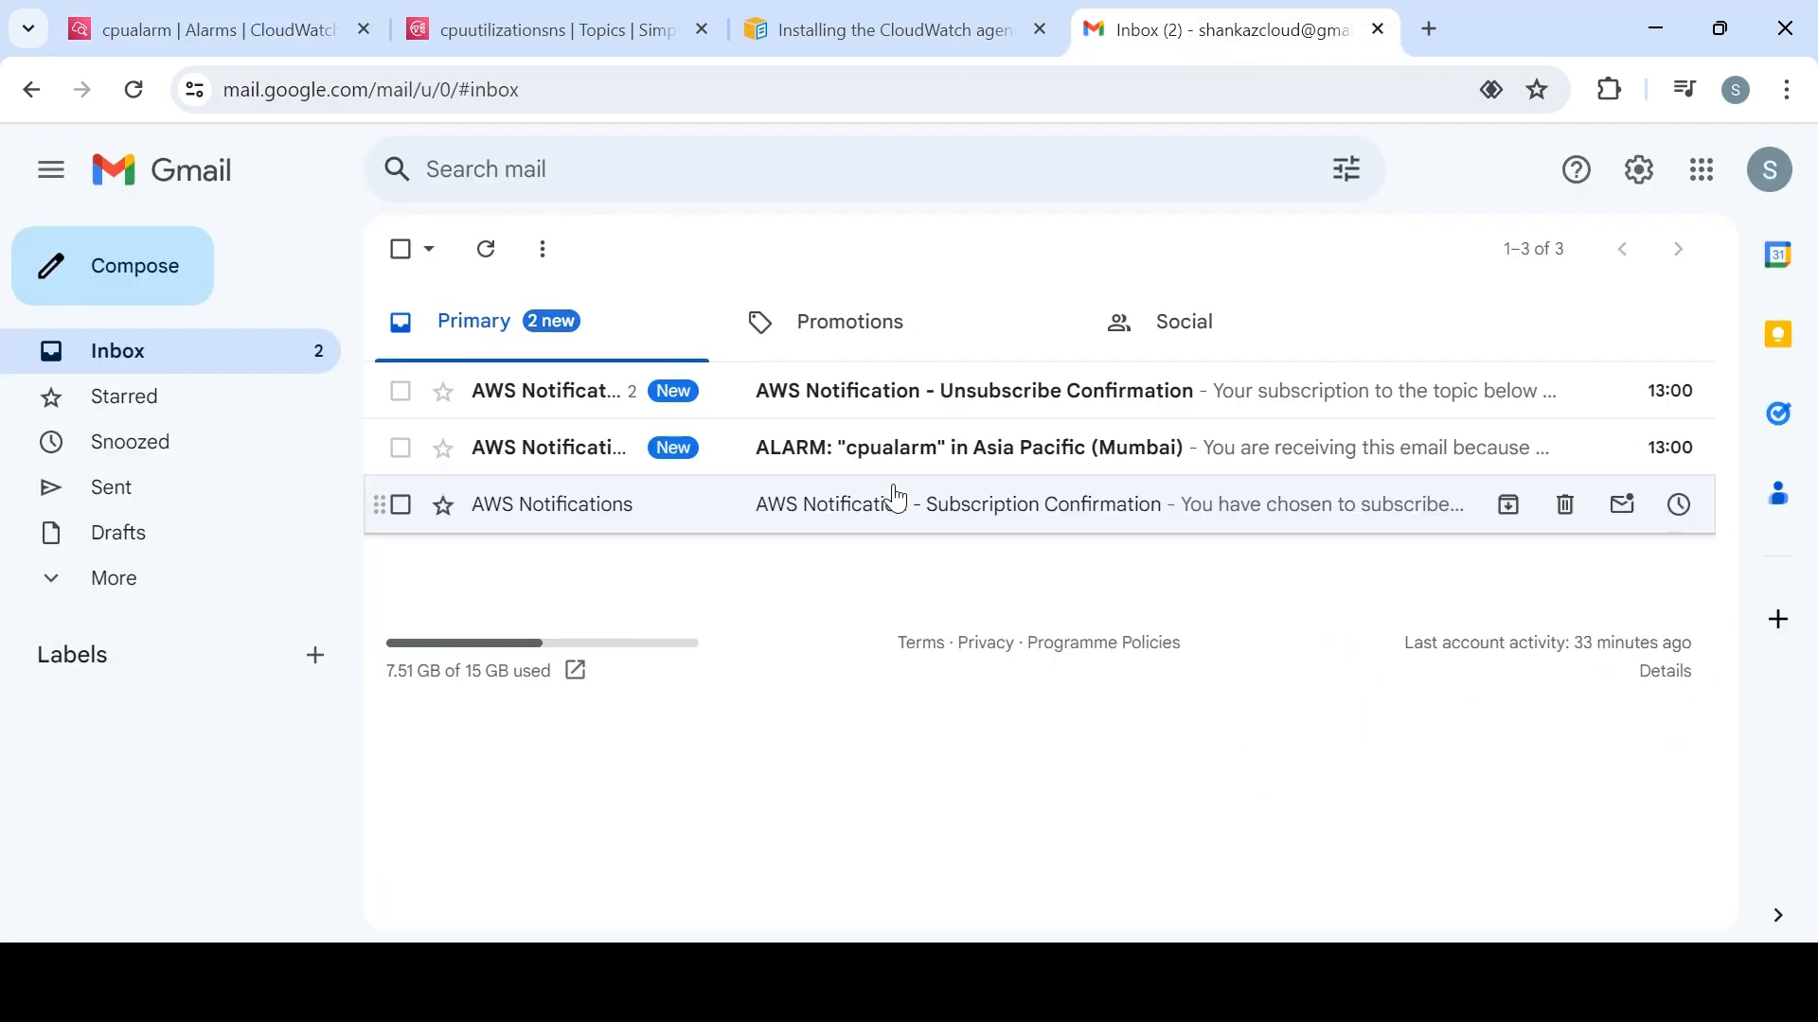
left_click(981, 464)
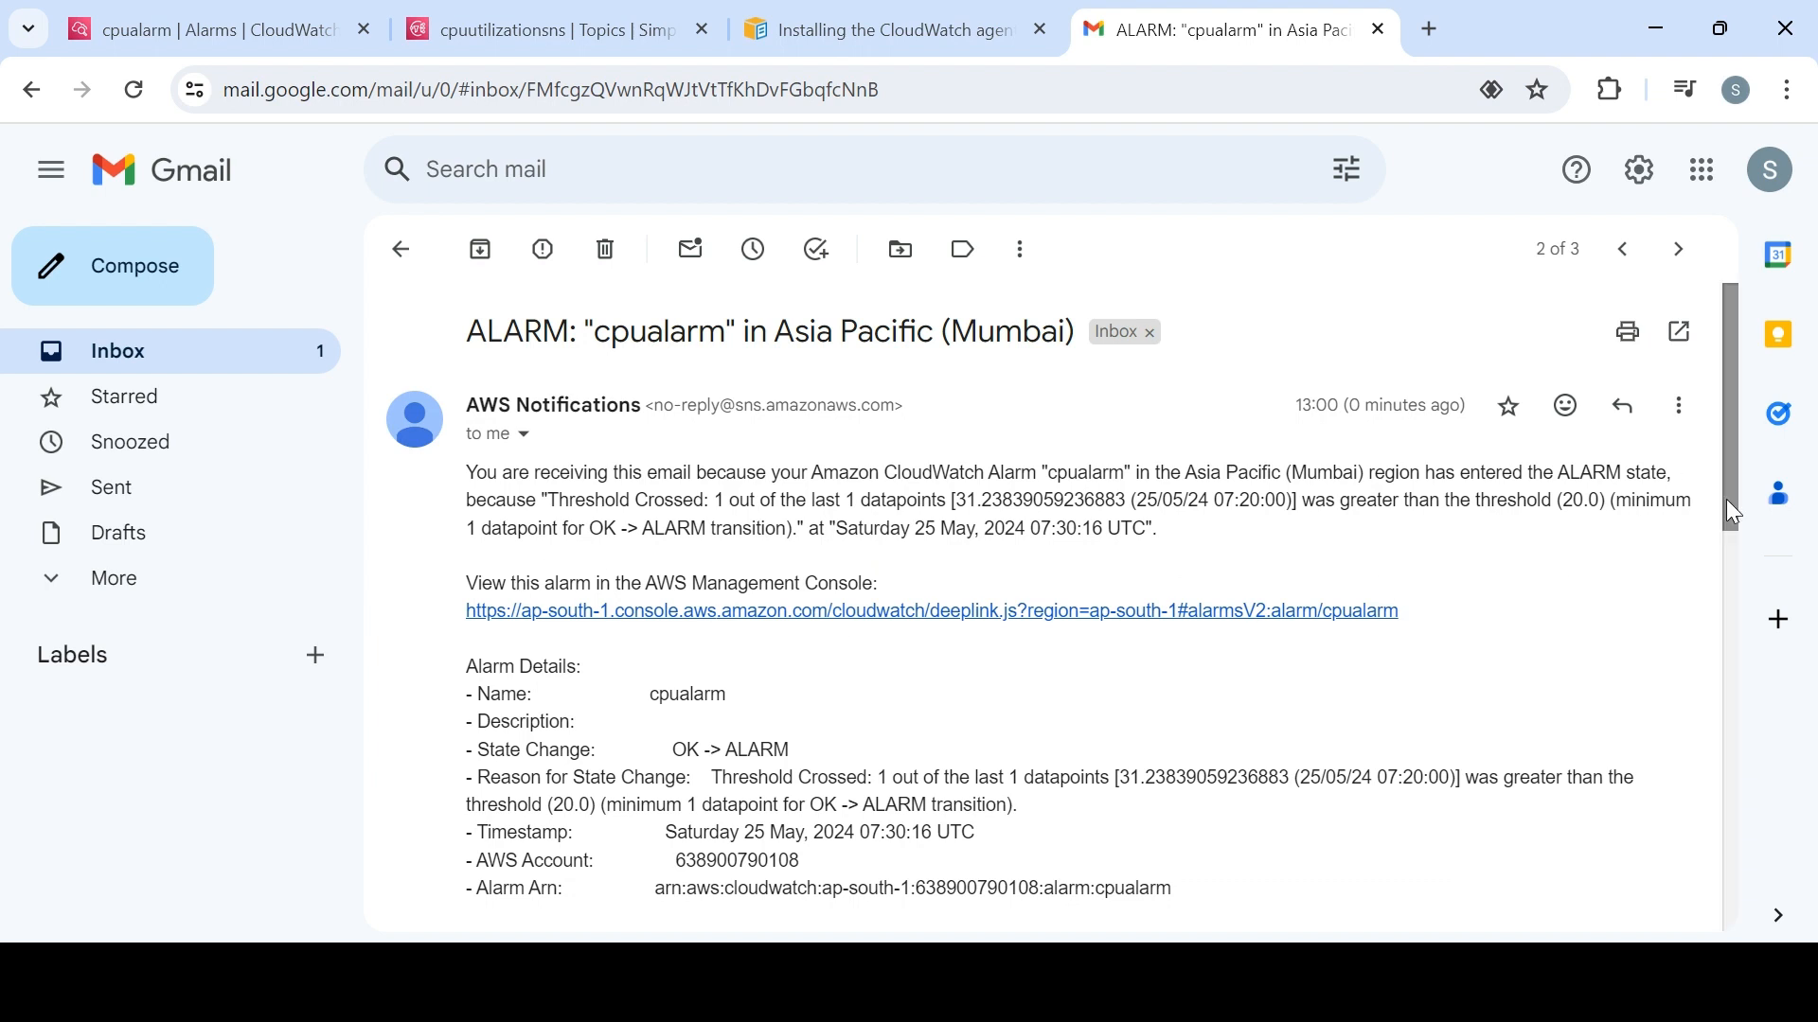
left_click_drag(1729, 503, 1740, 630)
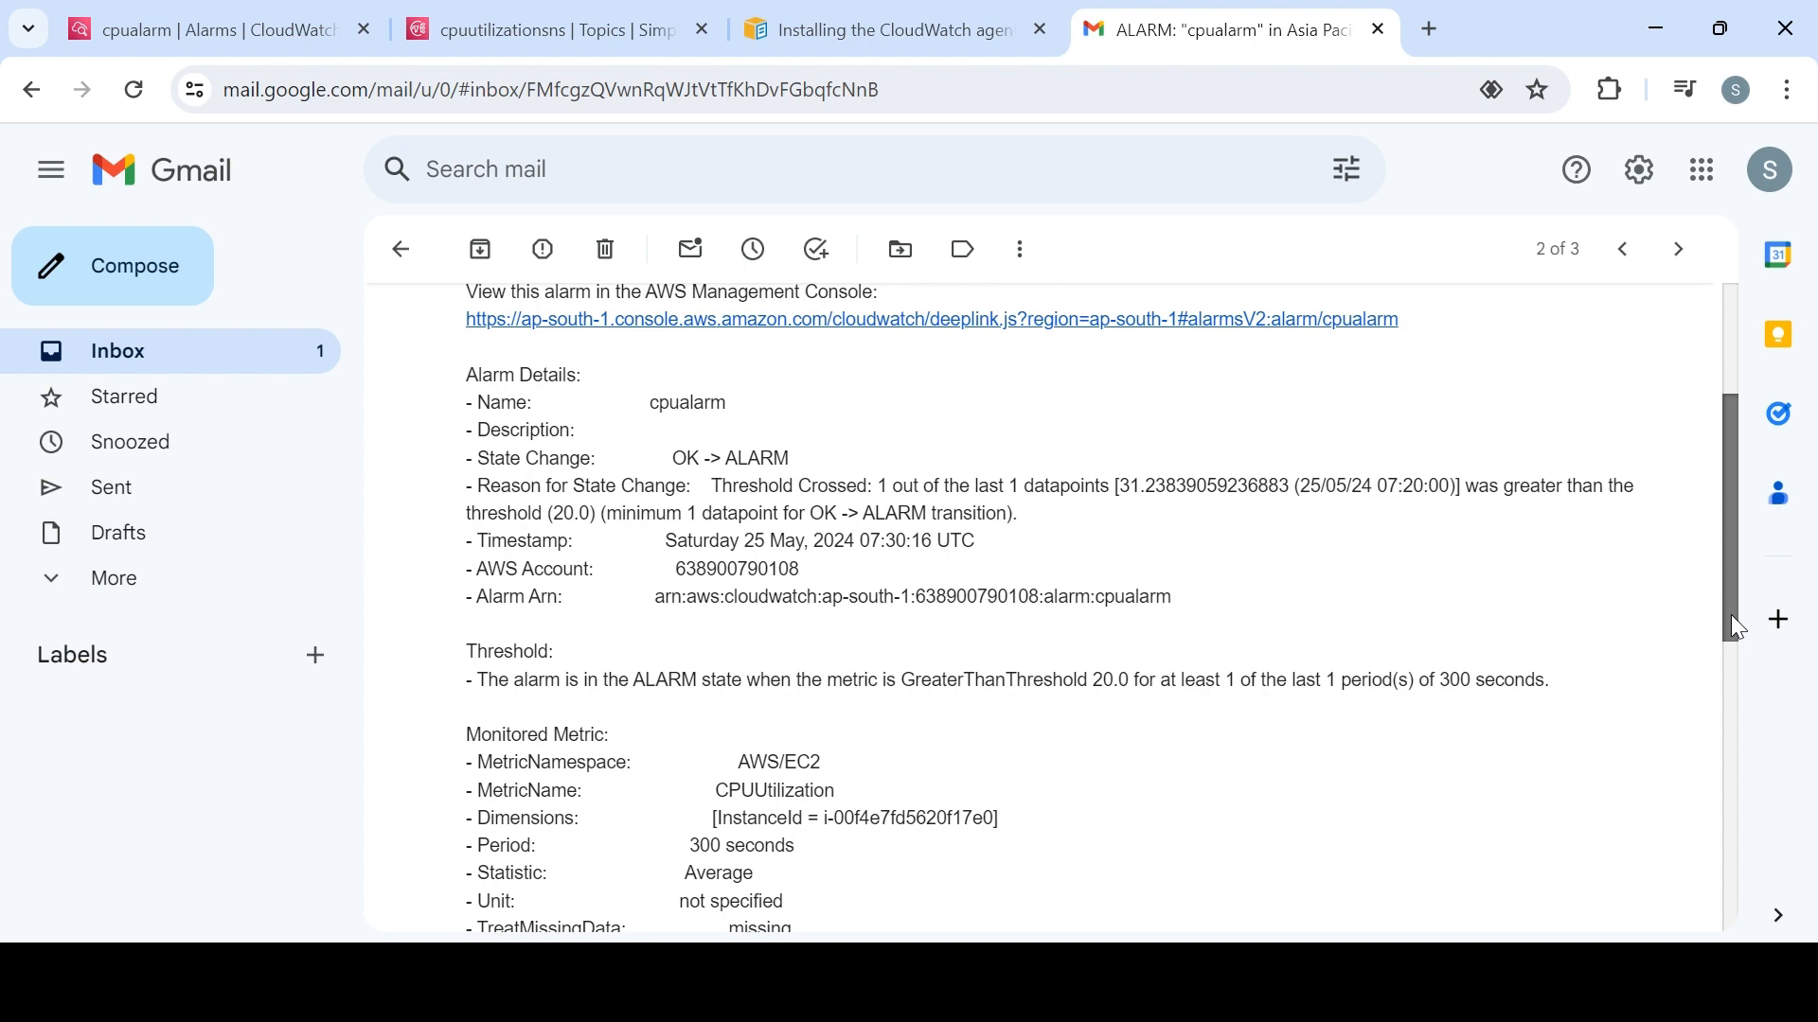
left_click_drag(1731, 616, 1682, 480)
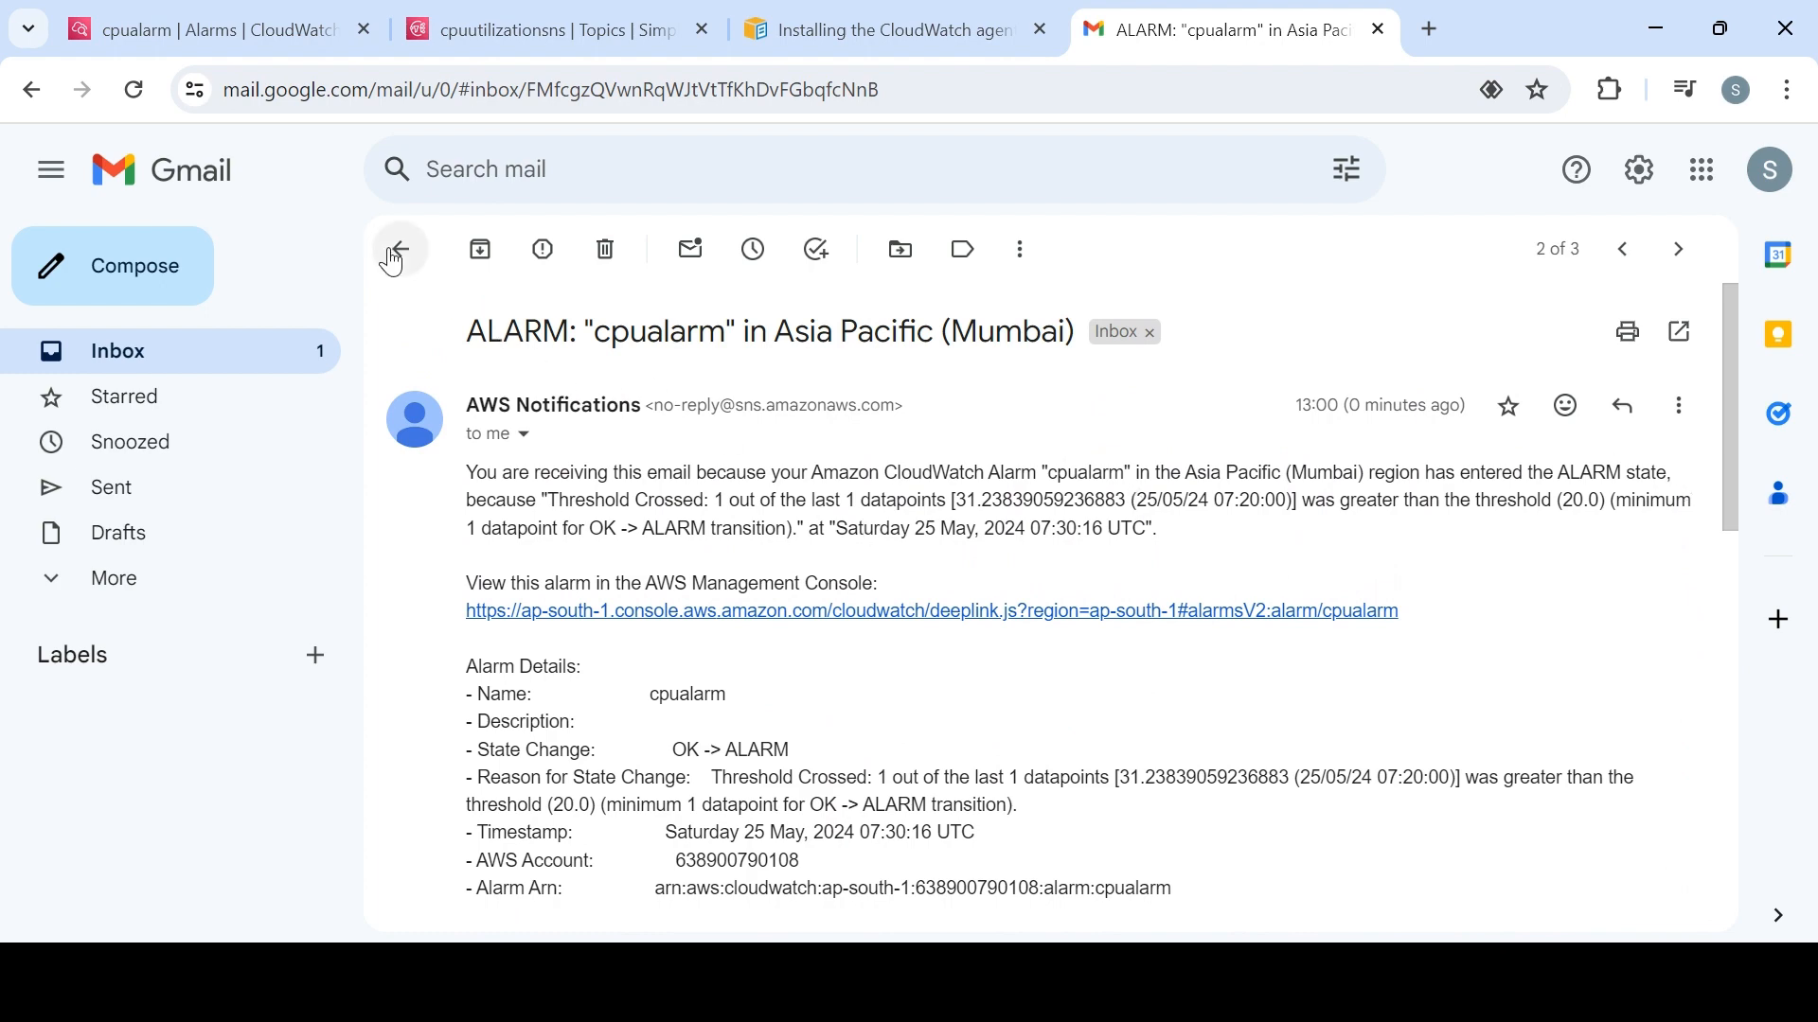
Return to the CloudWatch alarms list and start creating a new alarm, opening its metric selection
left_click(208, 30)
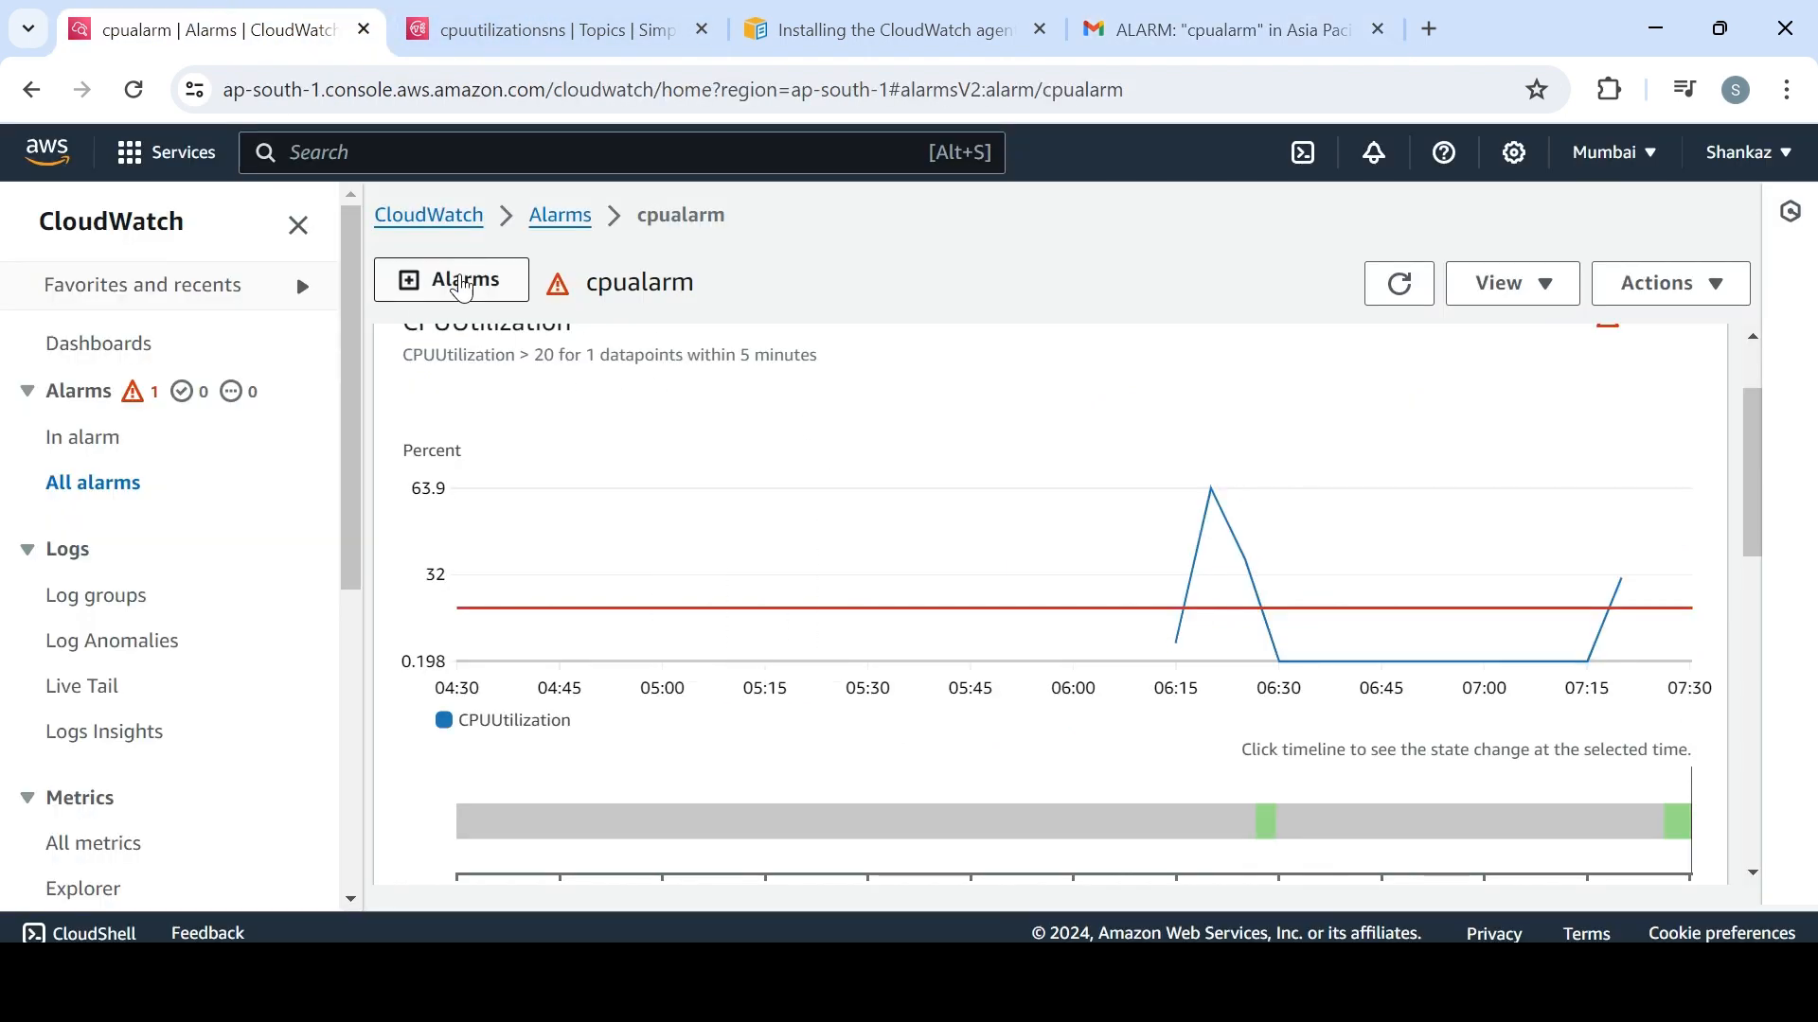
left_click(550, 216)
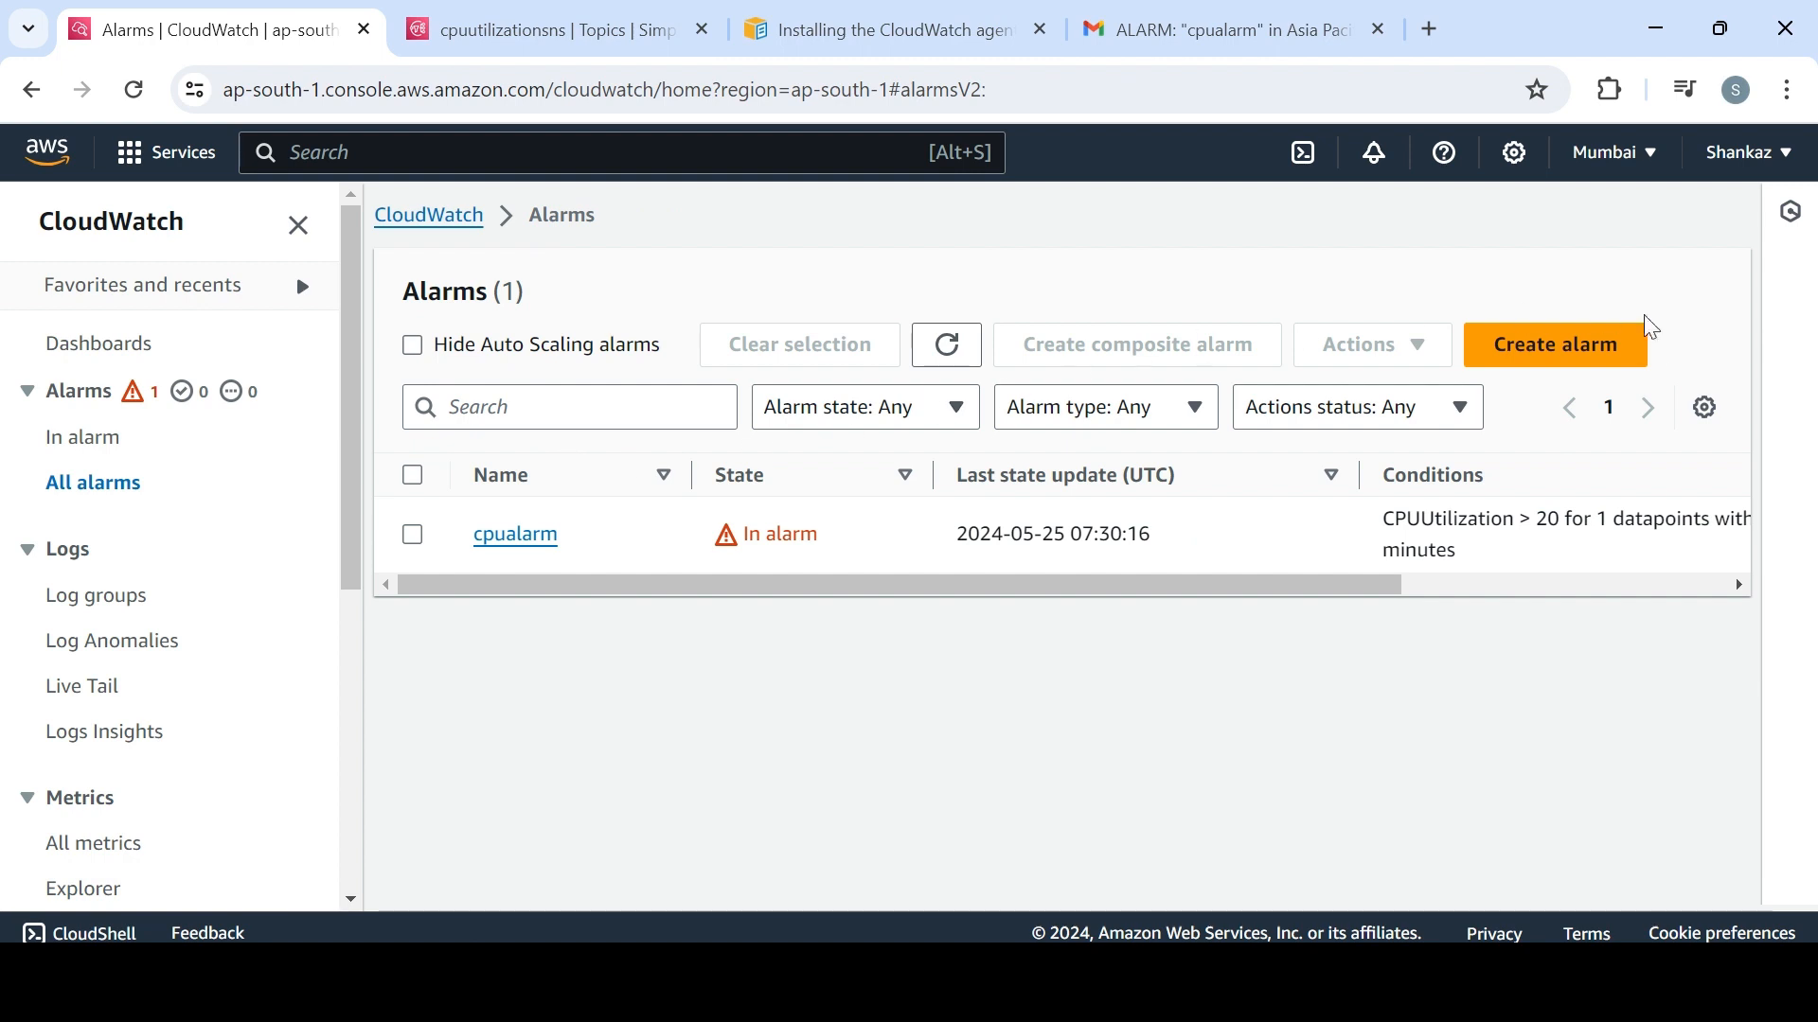
left_click(1579, 362)
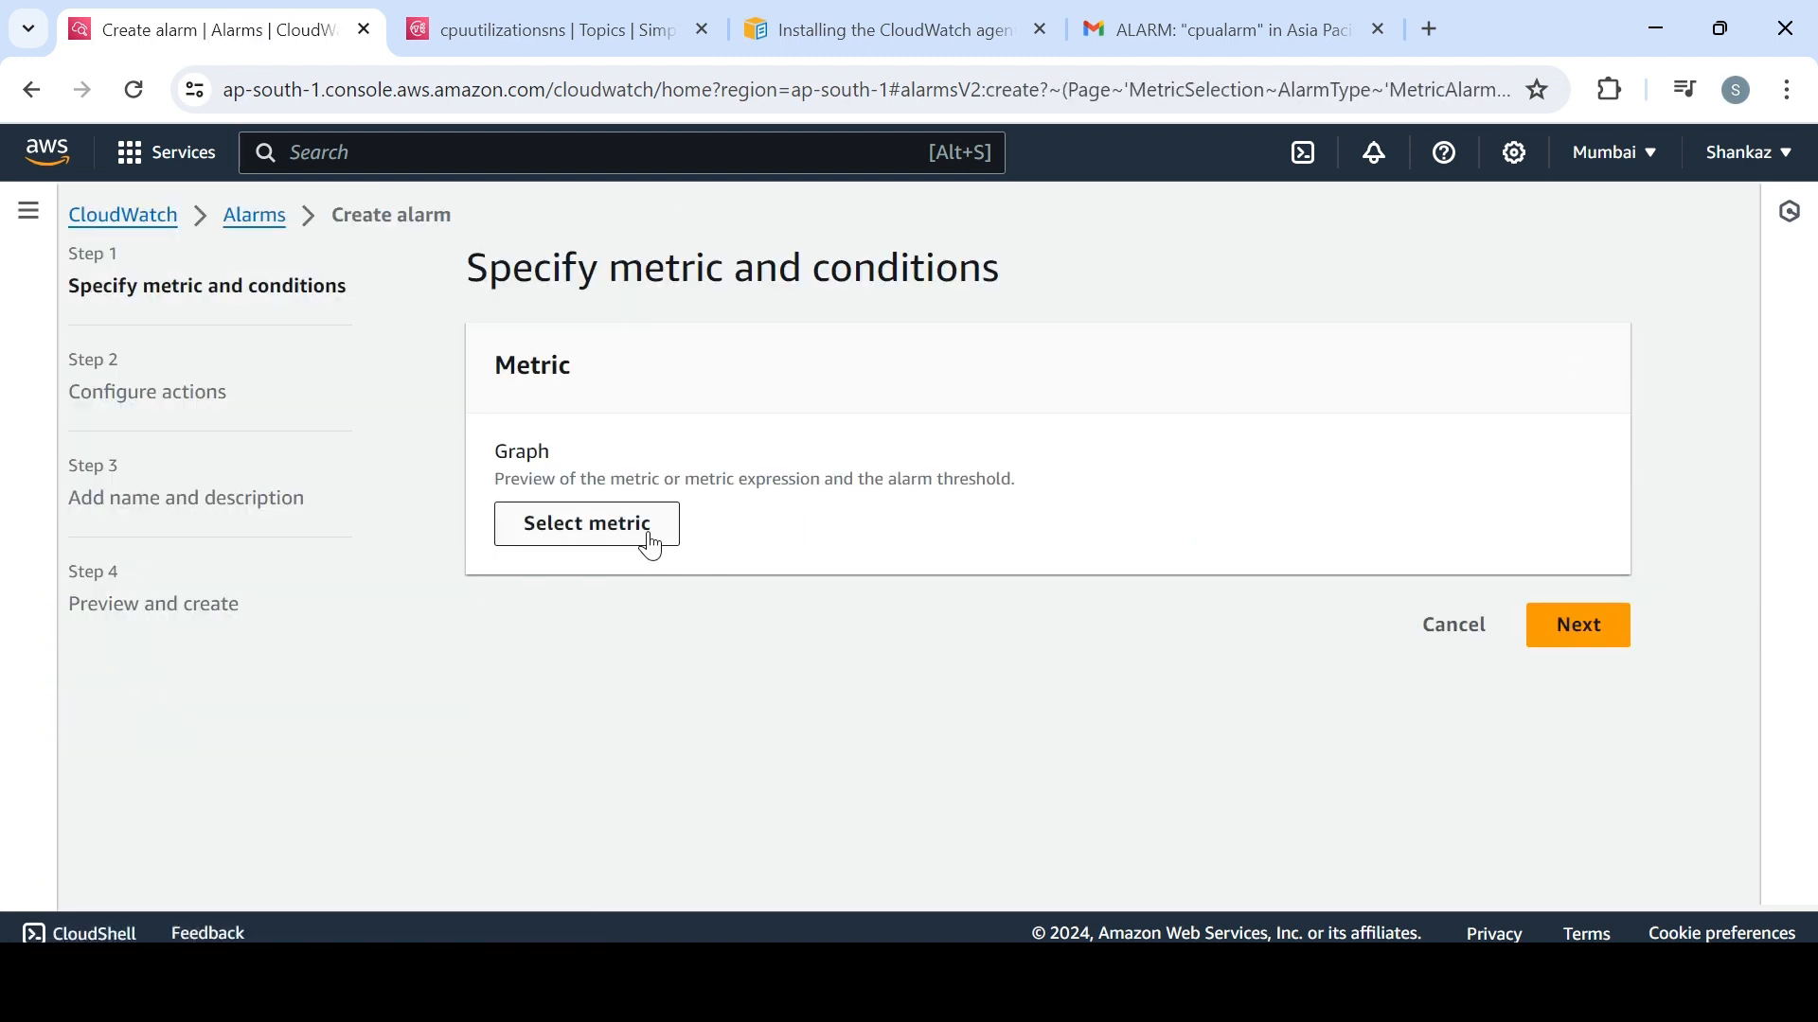
left_click(652, 547)
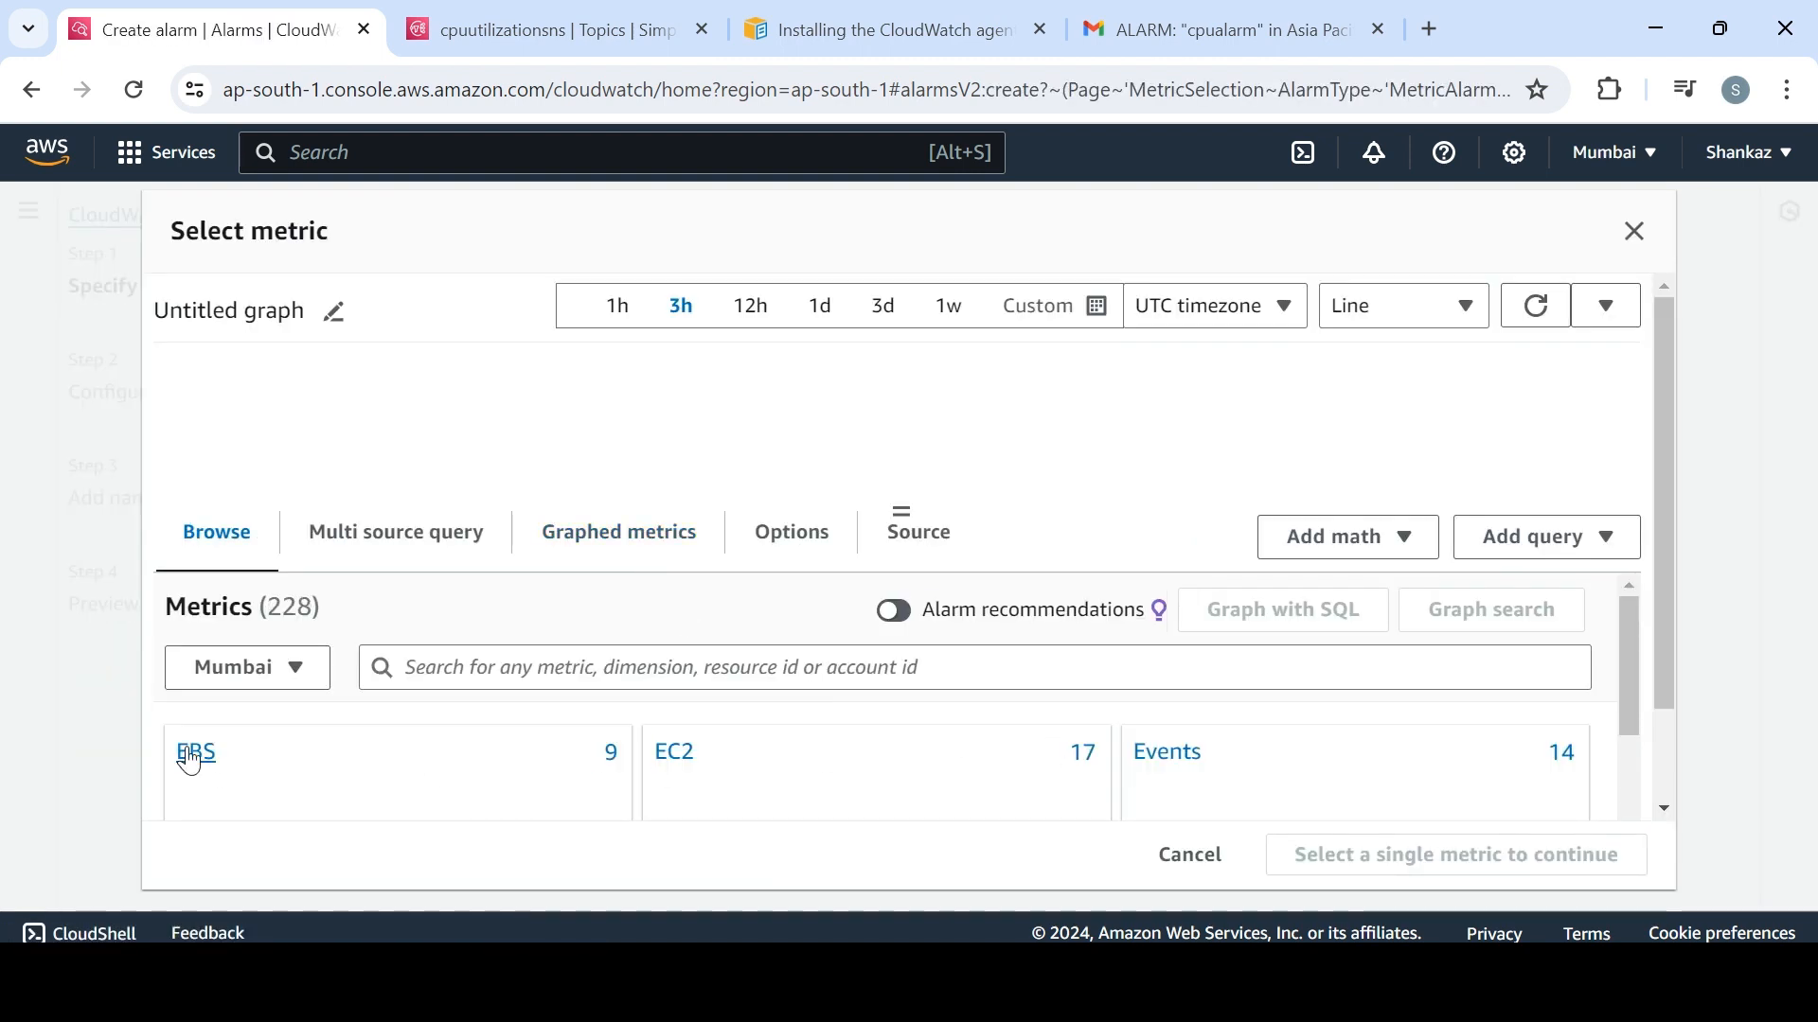
Try the VolumeWriteBytes metric of the EBS volume from the EBS Per-Volume Metrics for the new alarm
left_click(189, 758)
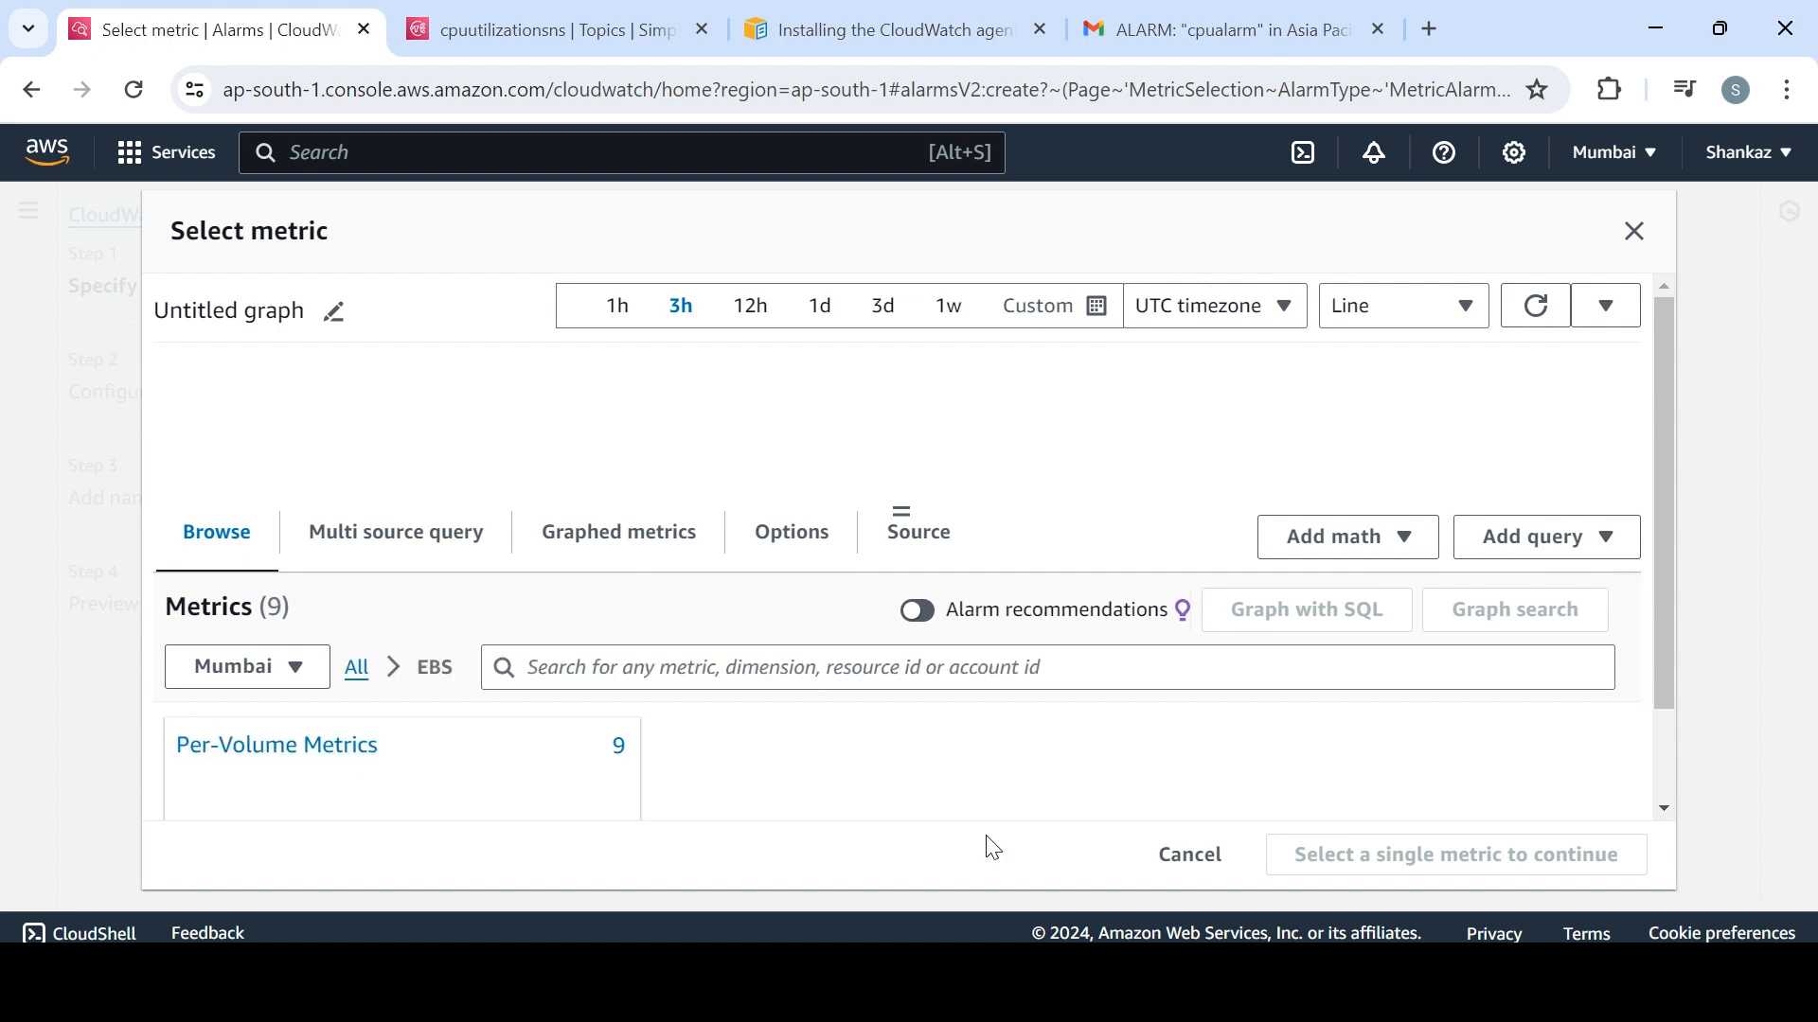
left_click_drag(1662, 650, 1670, 737)
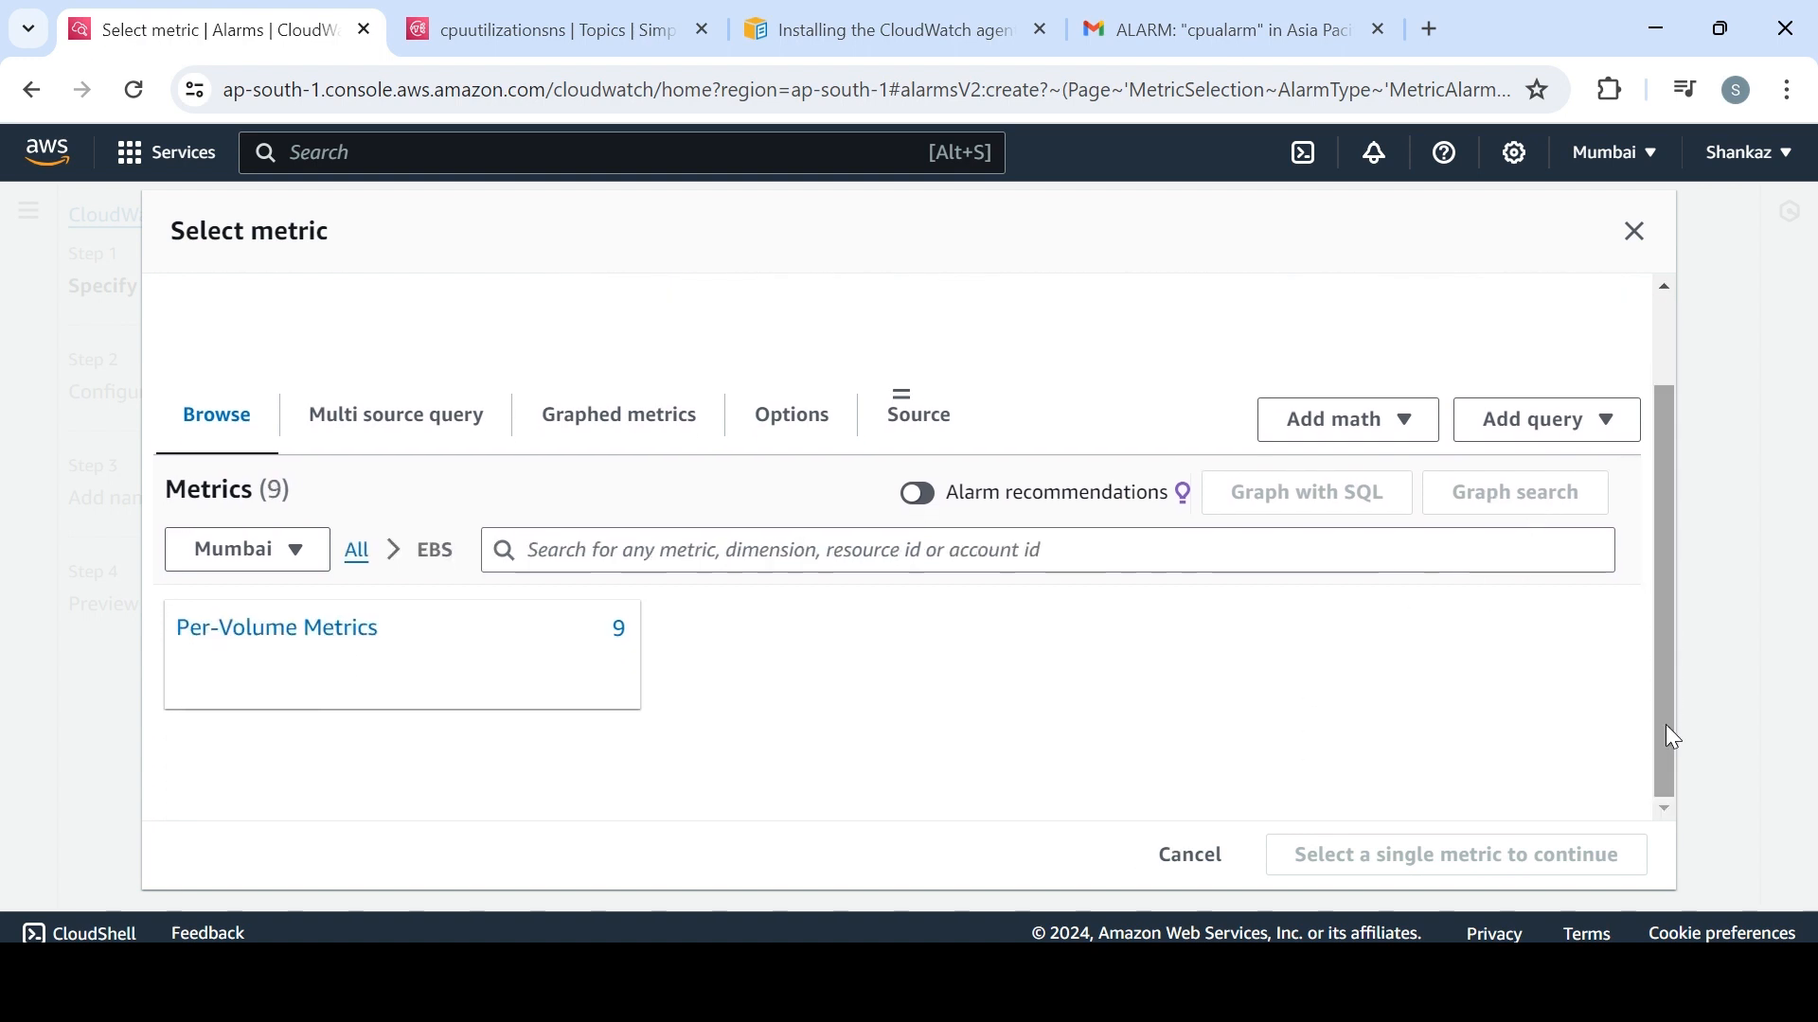
left_click(620, 631)
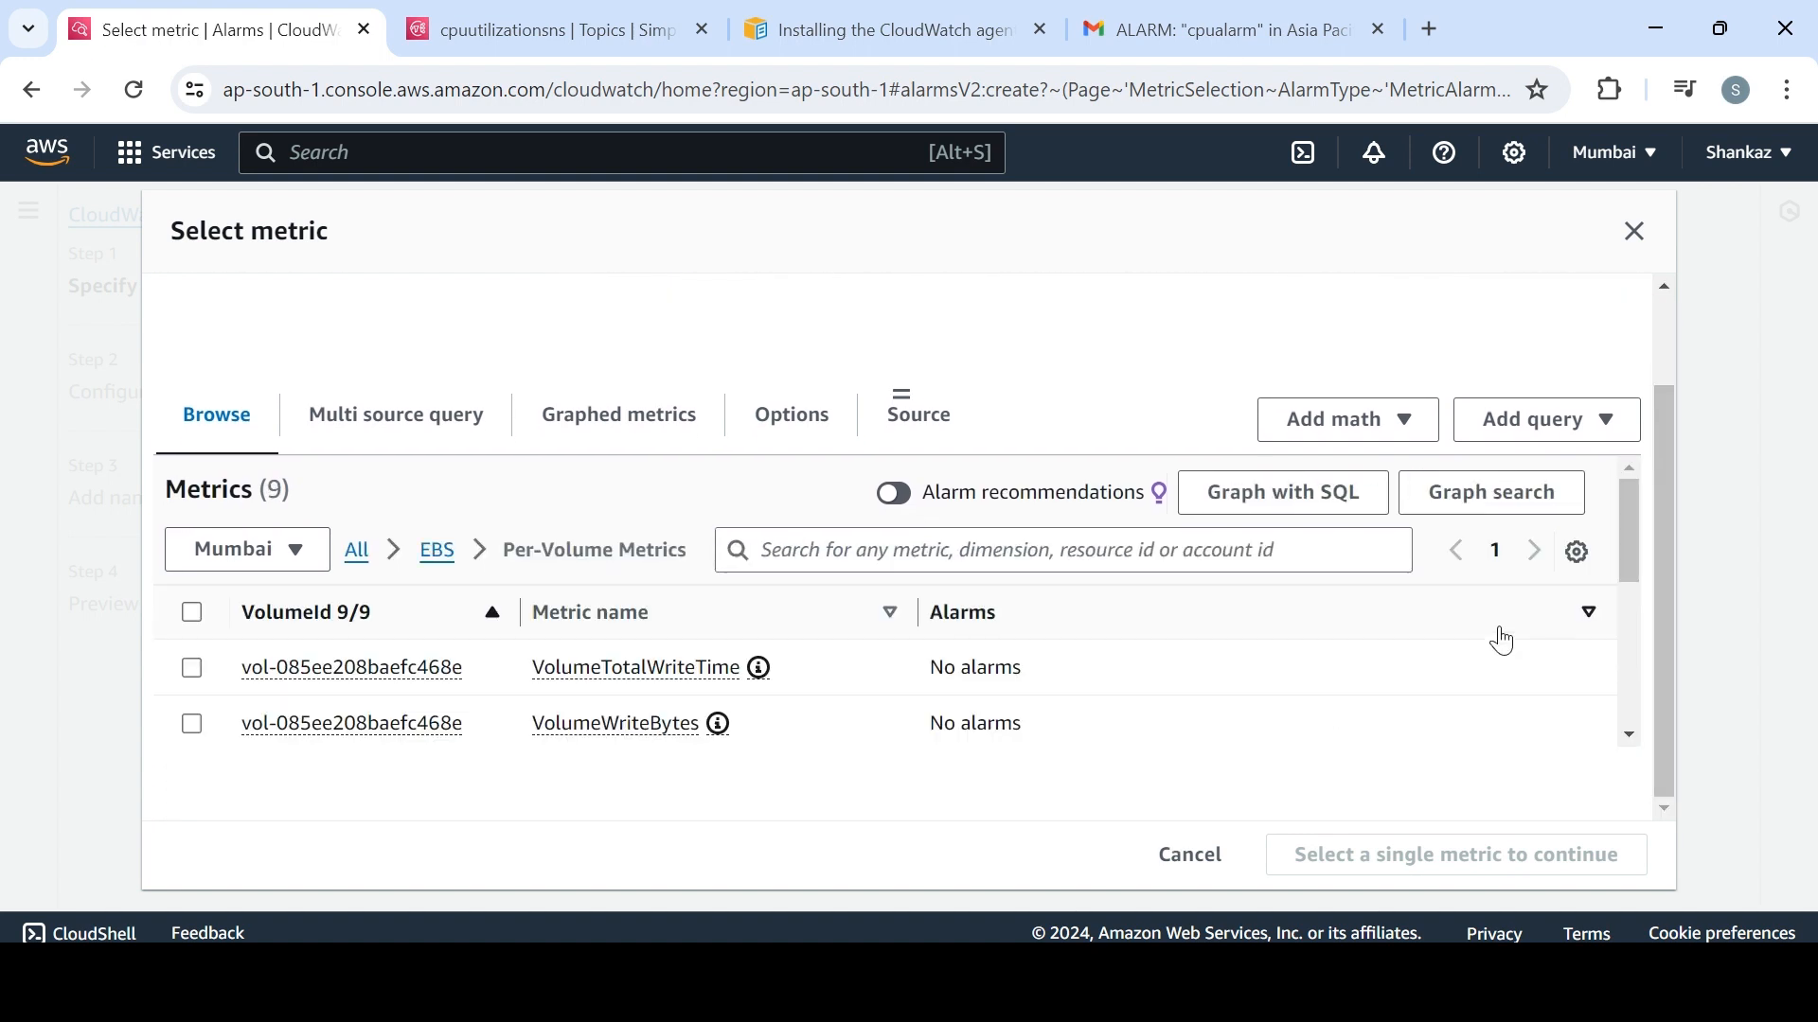
left_click(193, 726)
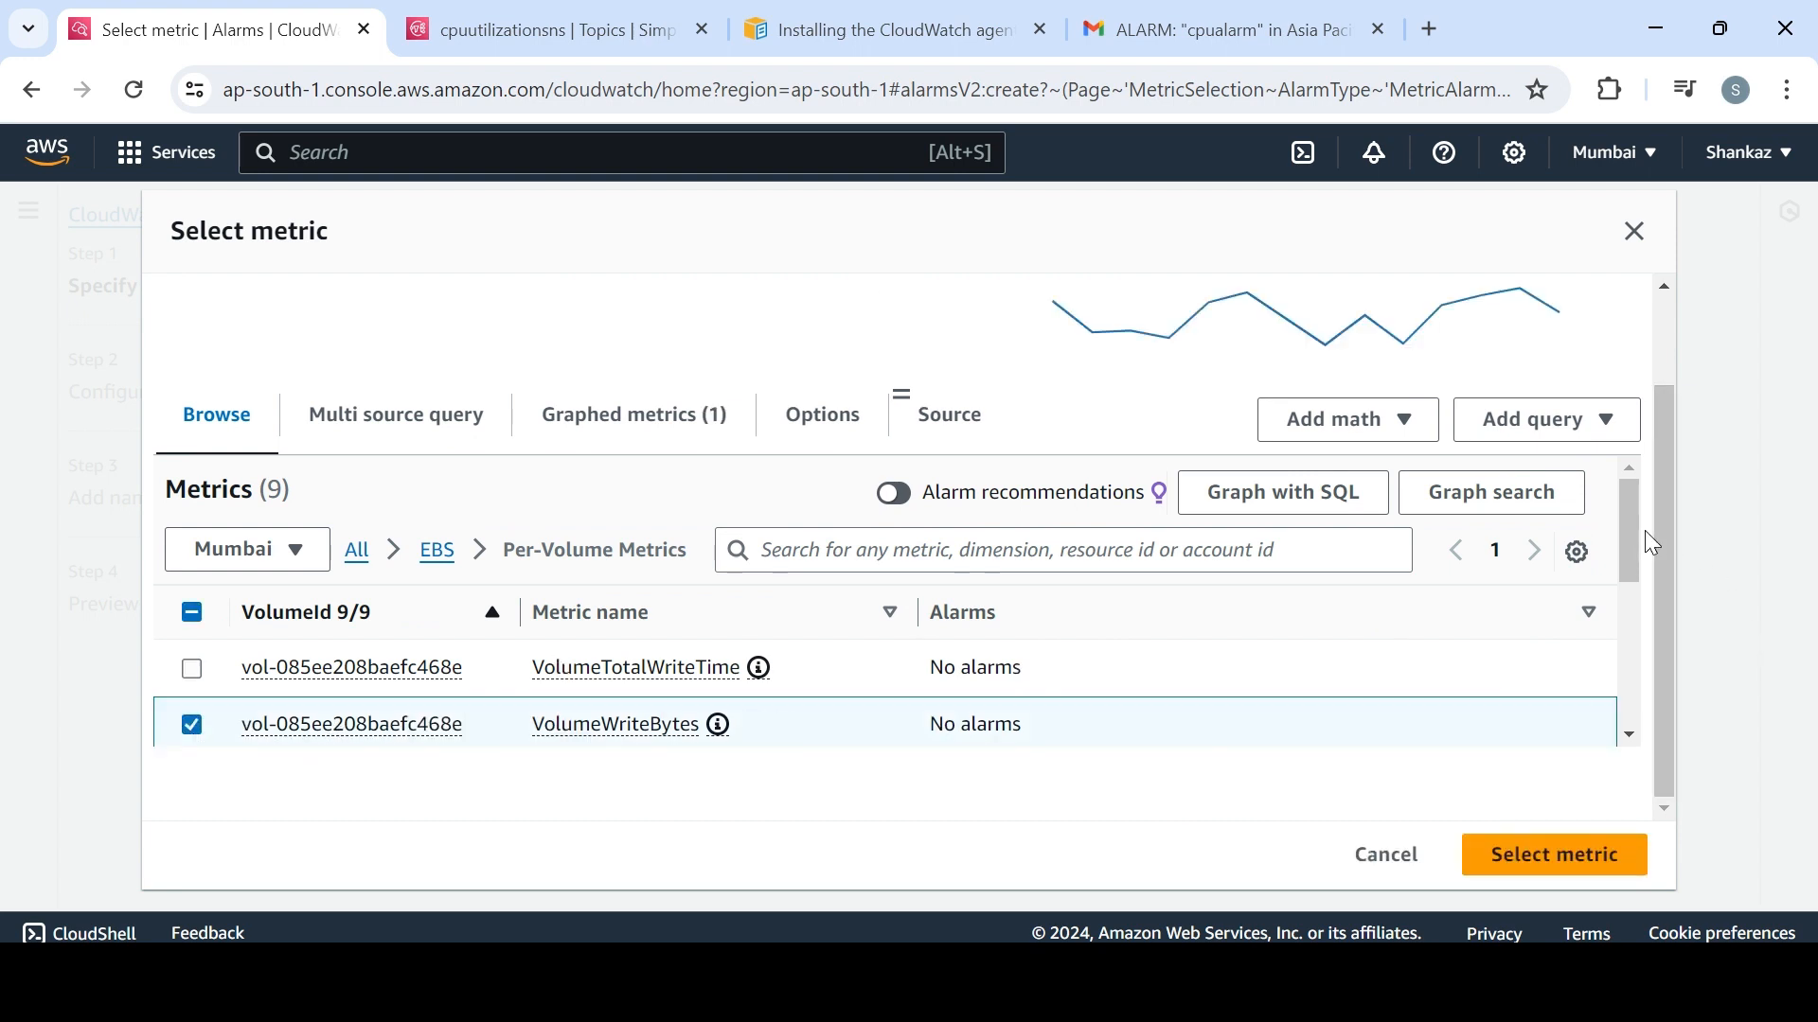
Deselect the VolumeWriteBytes metric and go back to the overview of all metric namespaces
mouse_move(1628, 530)
left_mouse_down()
mouse_move(1644, 680)
mouse_move(1638, 554)
left_mouse_up()
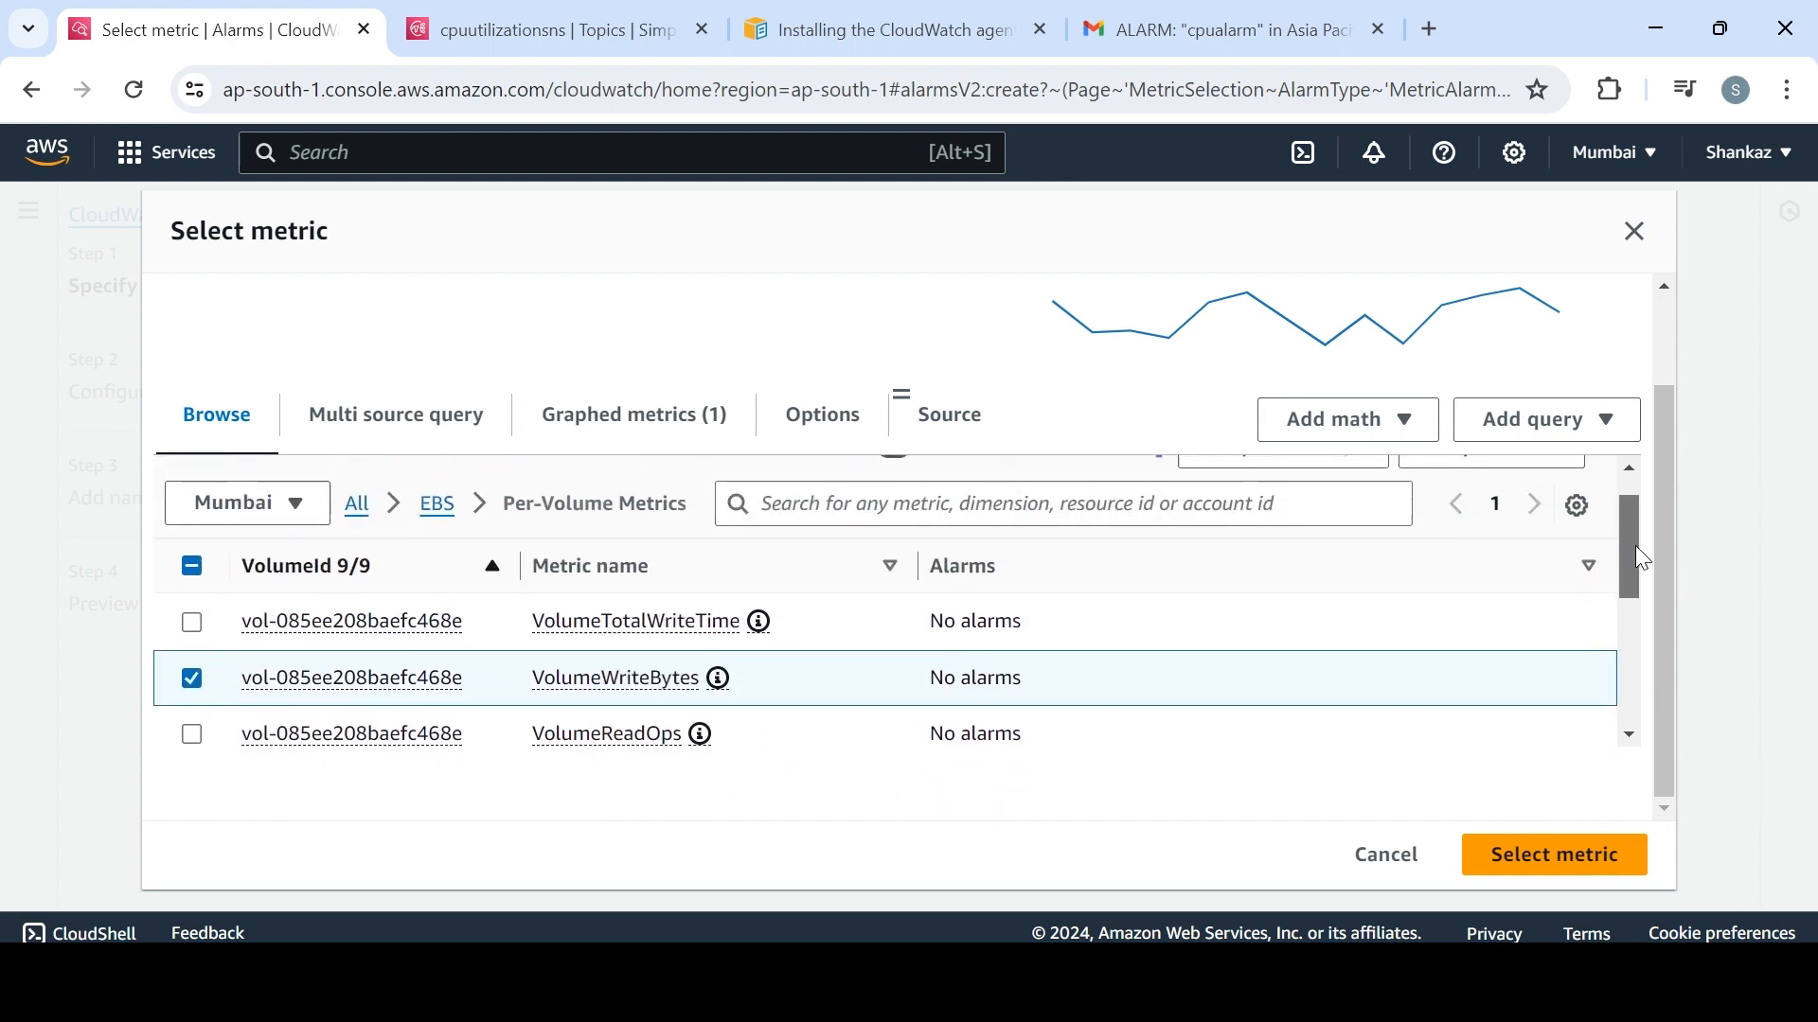
left_click(192, 683)
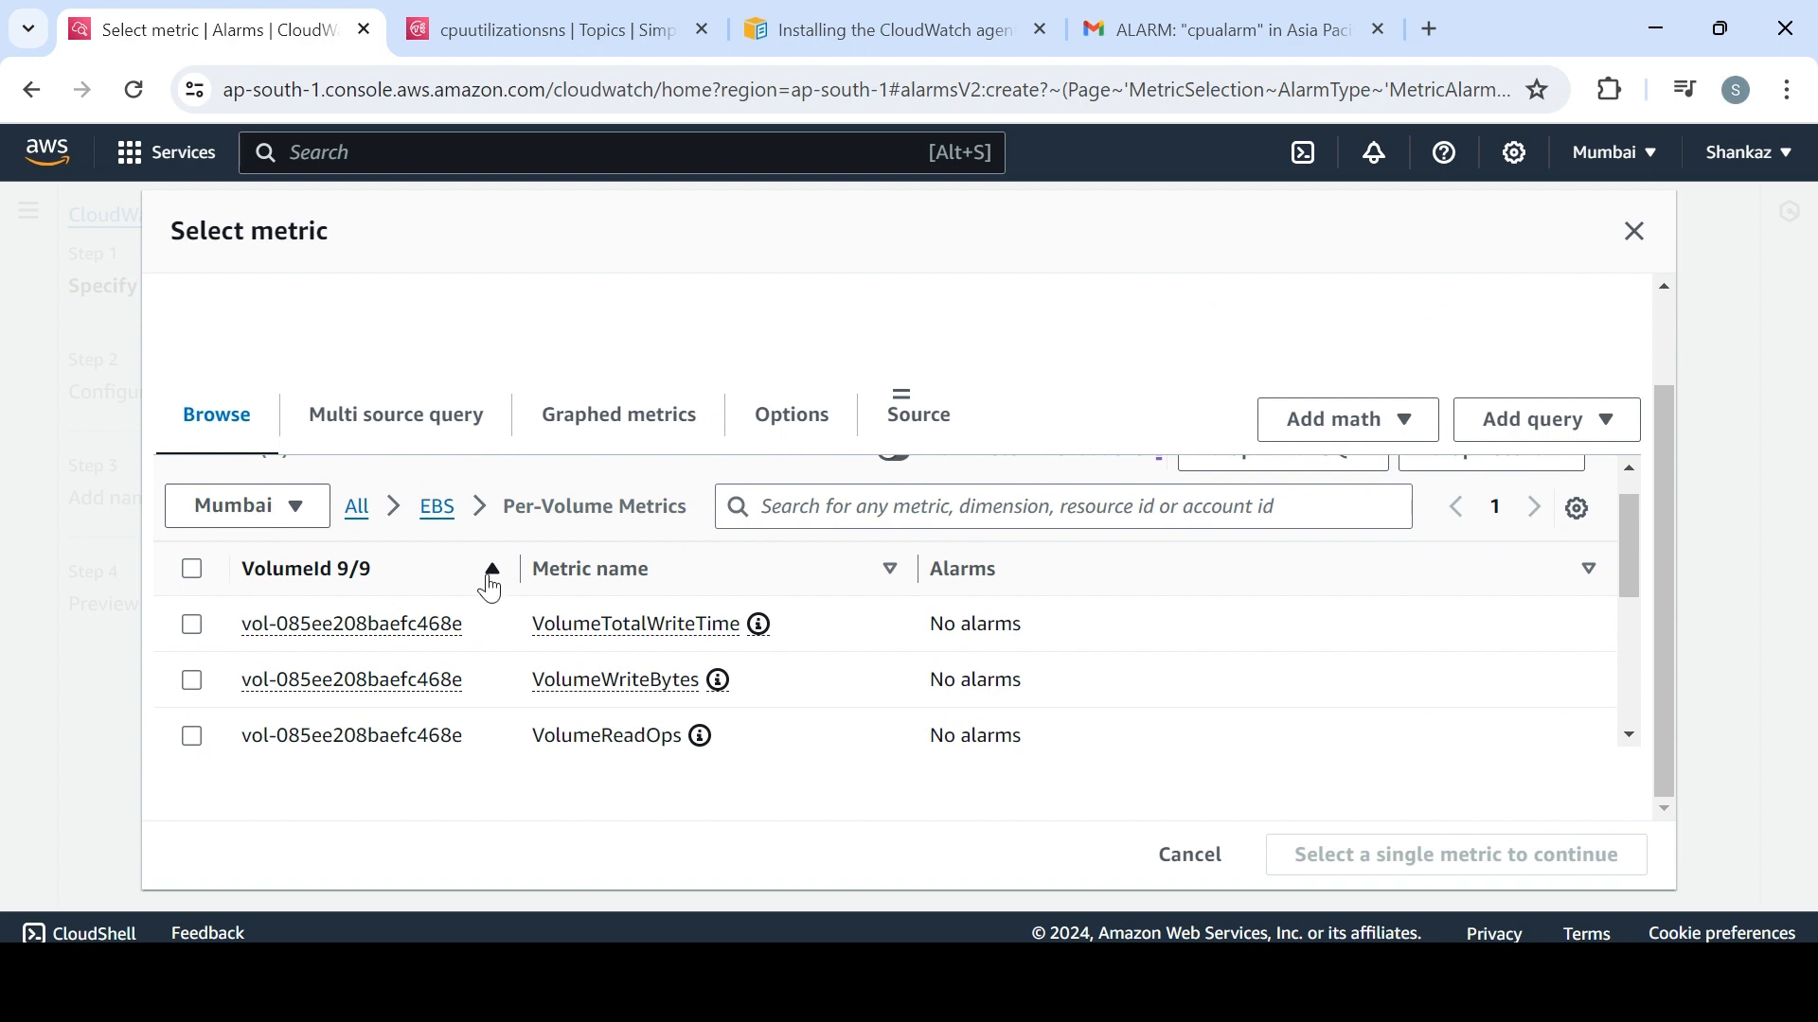
left_click(435, 508)
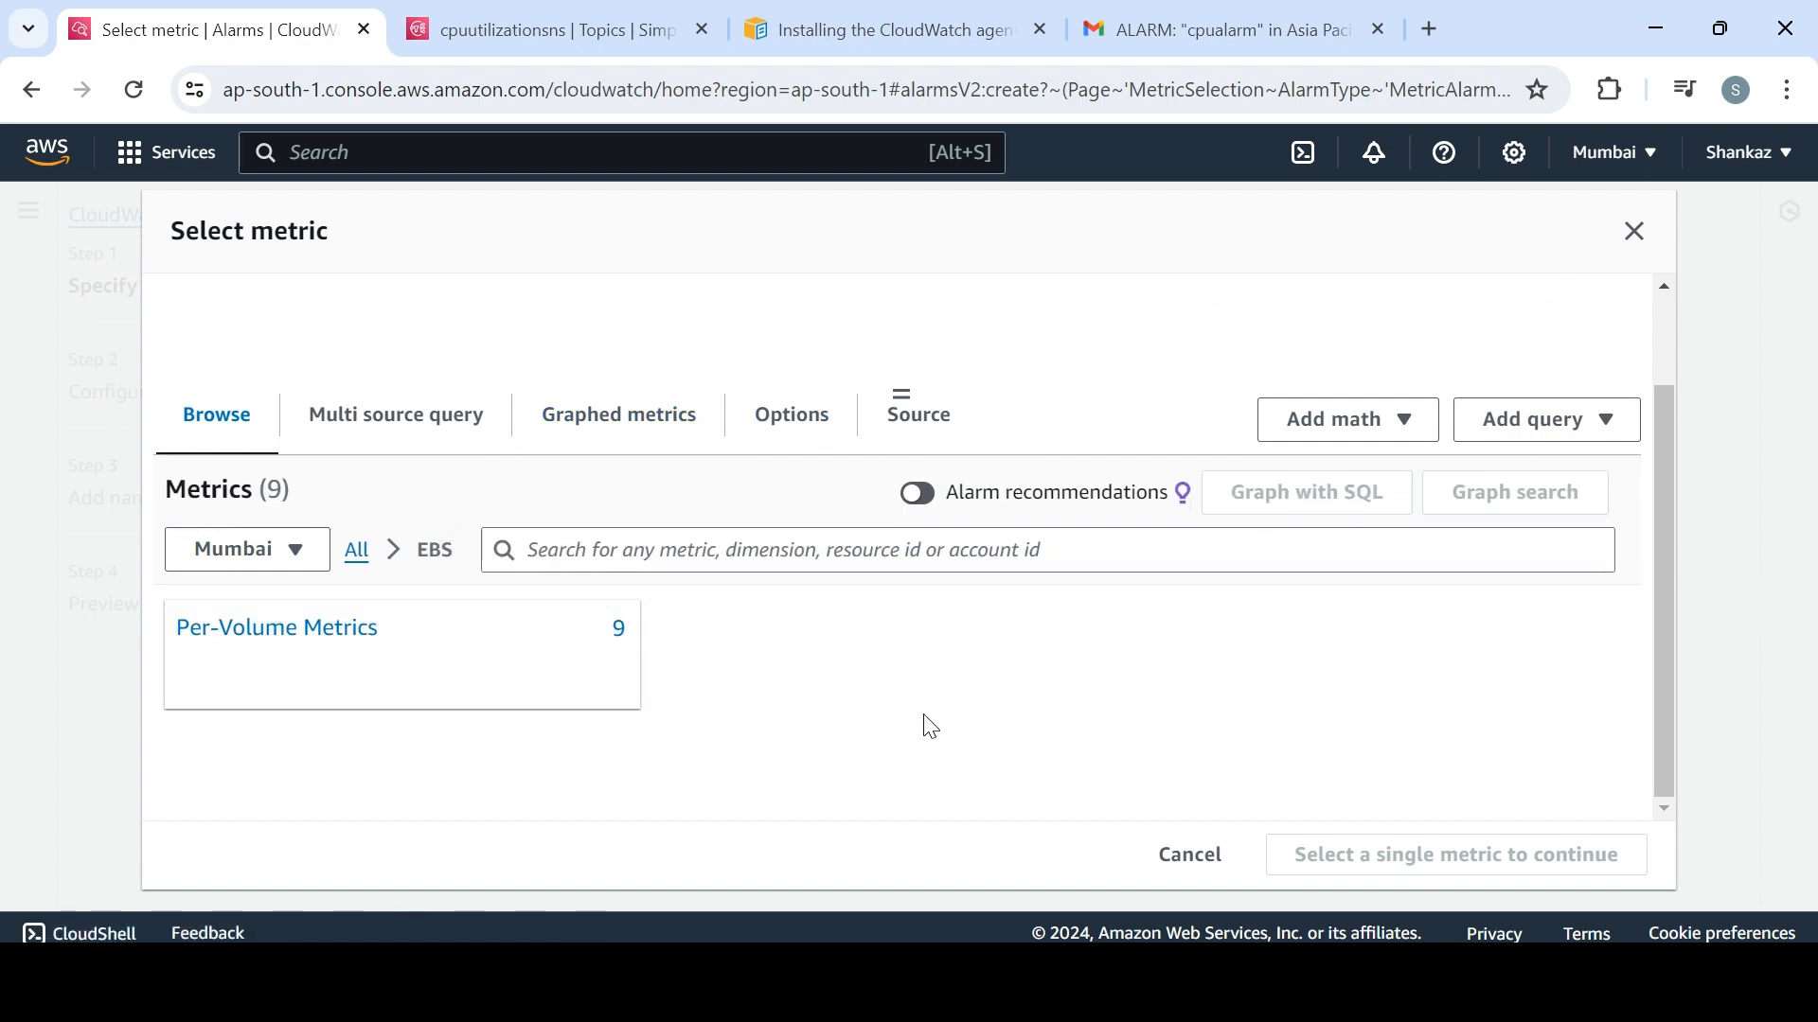
mouse_move(1657, 728)
left_mouse_down()
mouse_move(1659, 695)
mouse_move(1657, 748)
left_mouse_up()
left_click(351, 552)
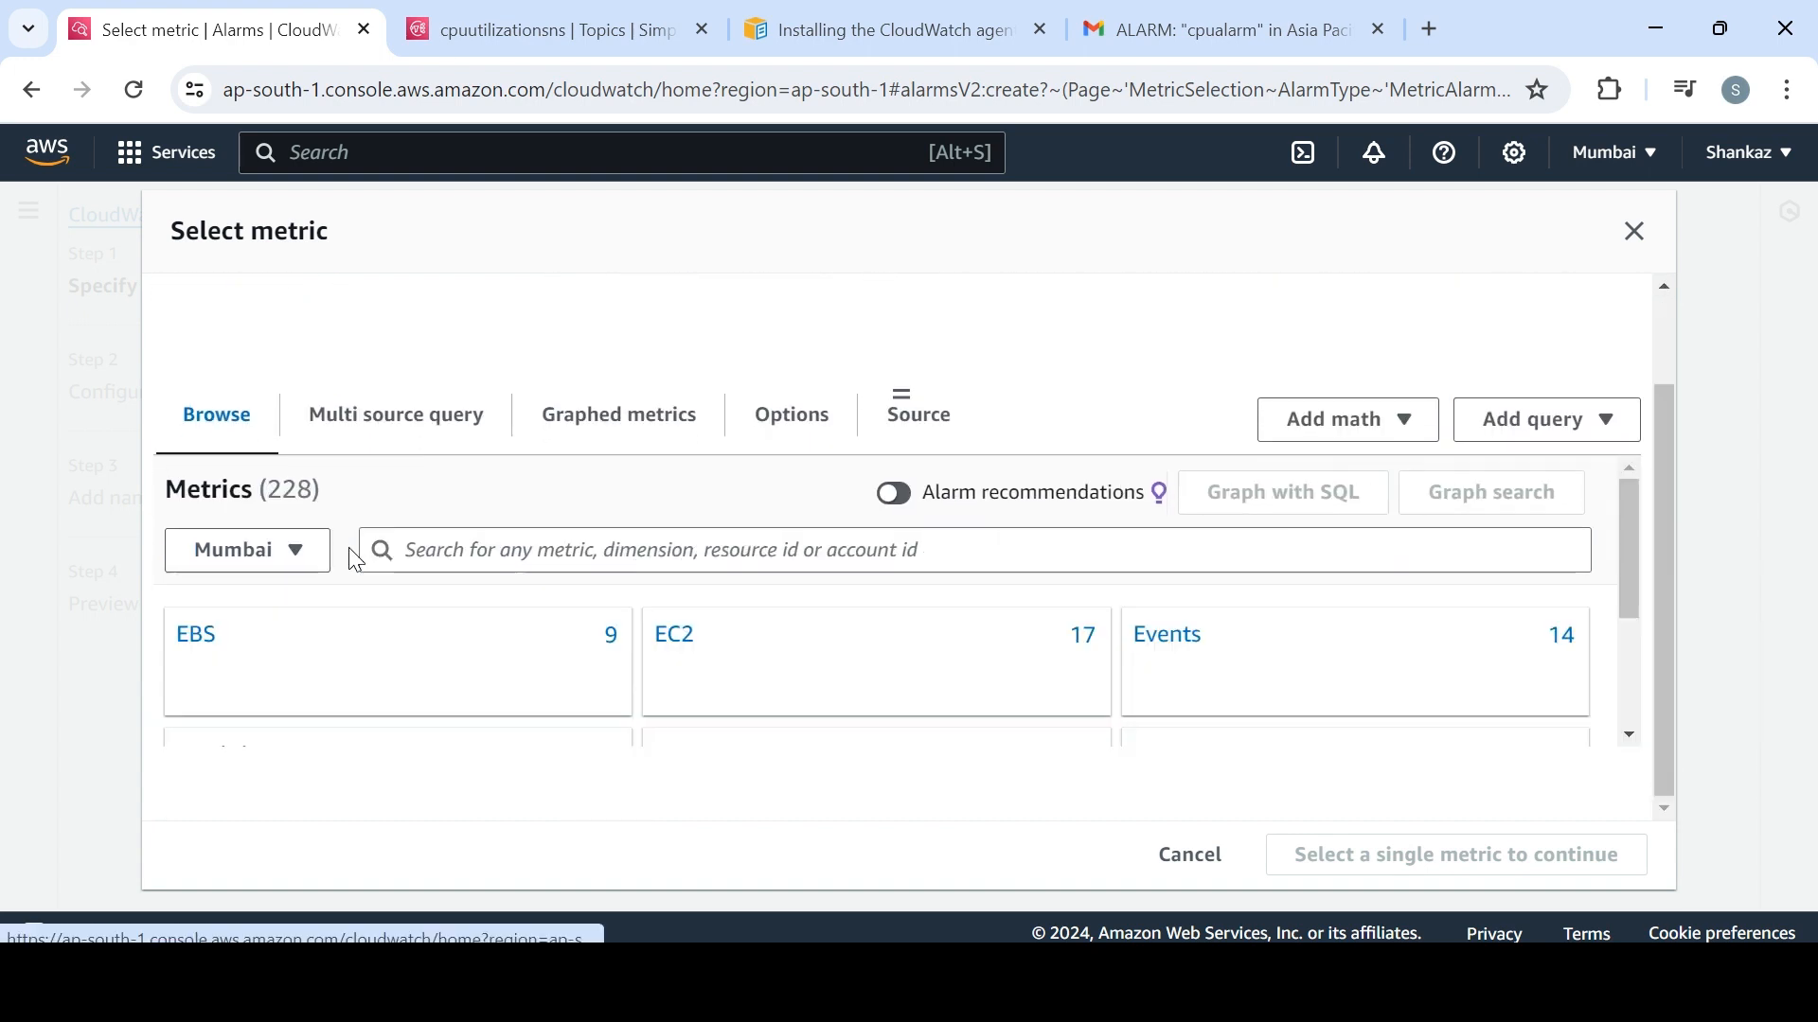
Look through all available metric namespaces, from EBS to Usage, and activate the metric search
left_click_drag(1629, 551, 1635, 609)
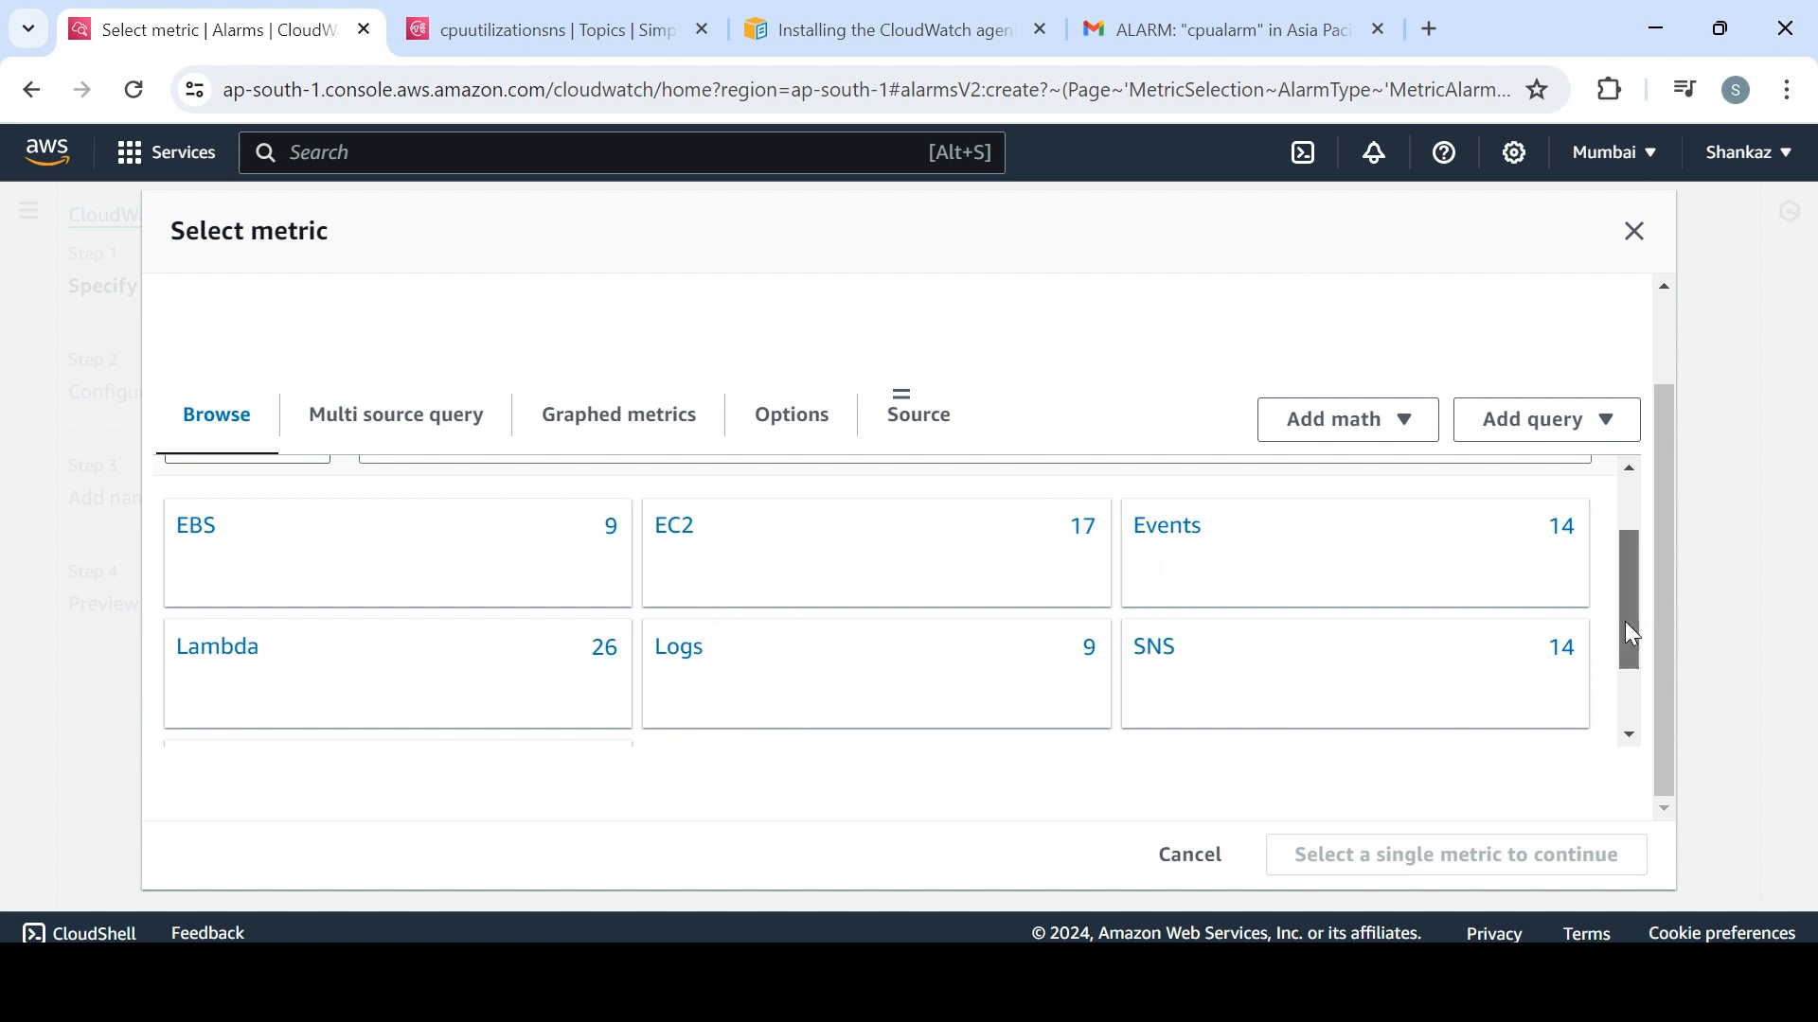
left_click_drag(1630, 632, 1638, 705)
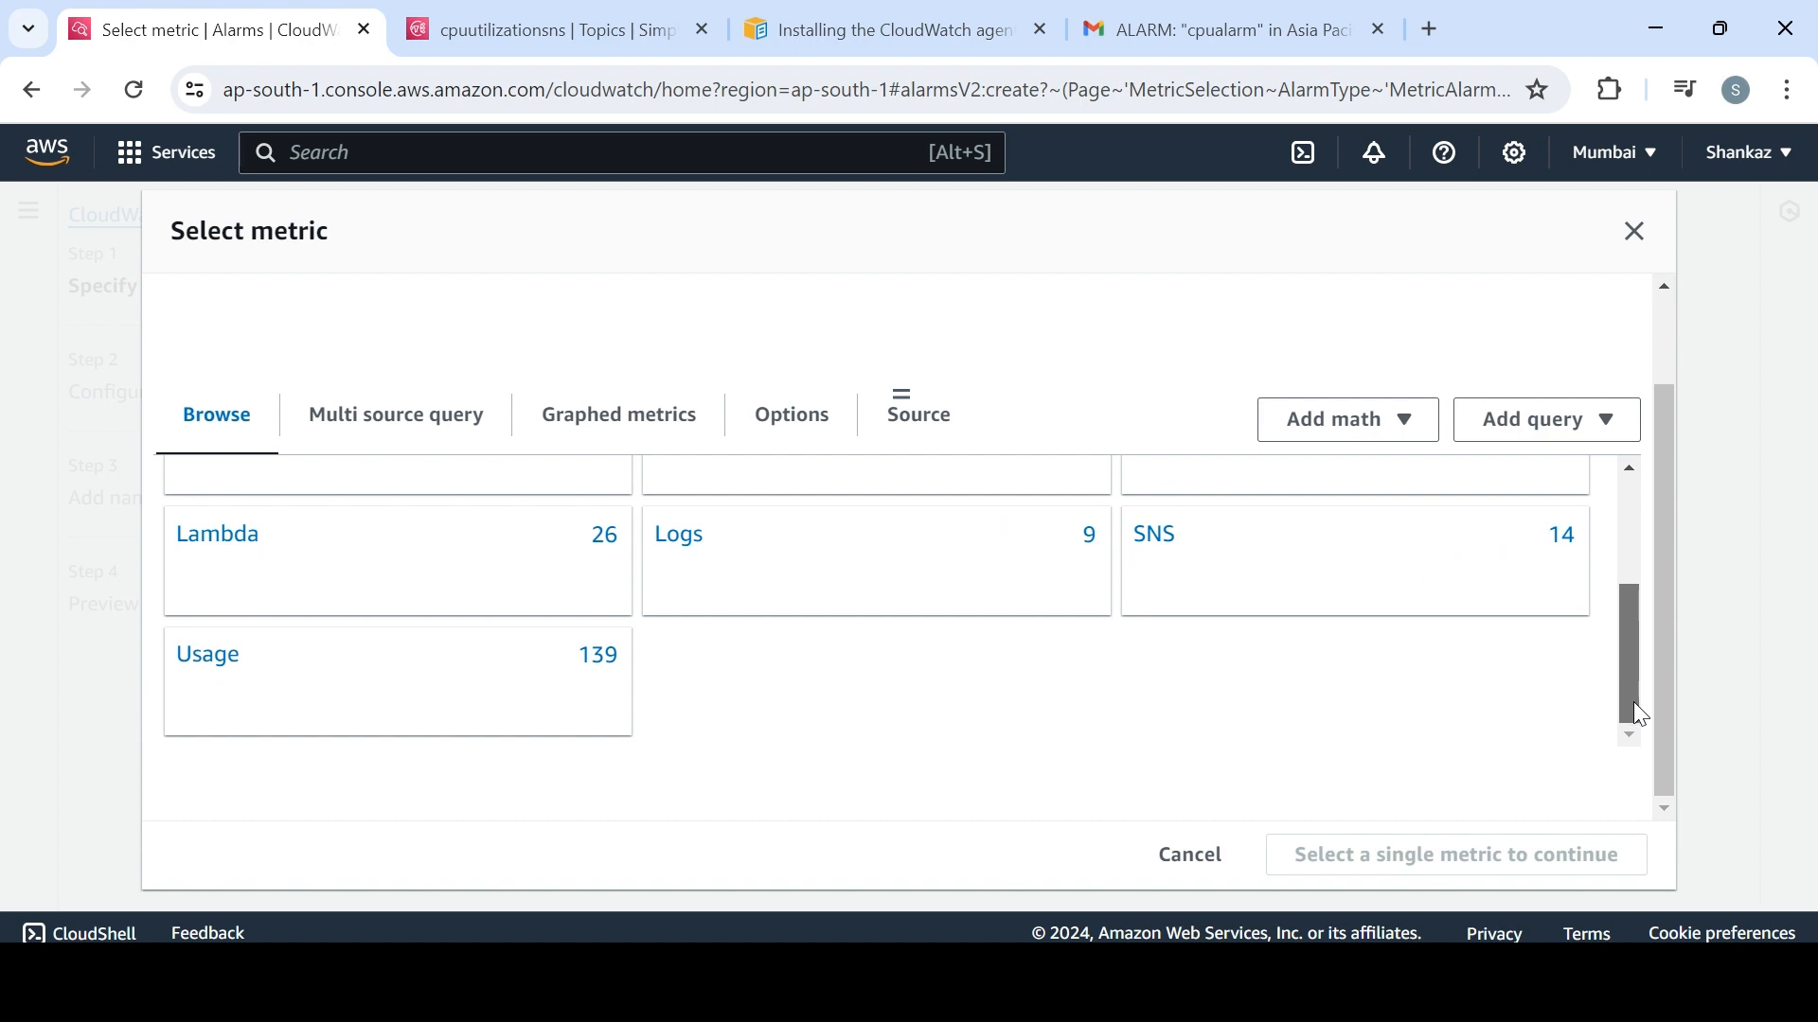
left_click_drag(1639, 712, 1621, 542)
left_click(712, 568)
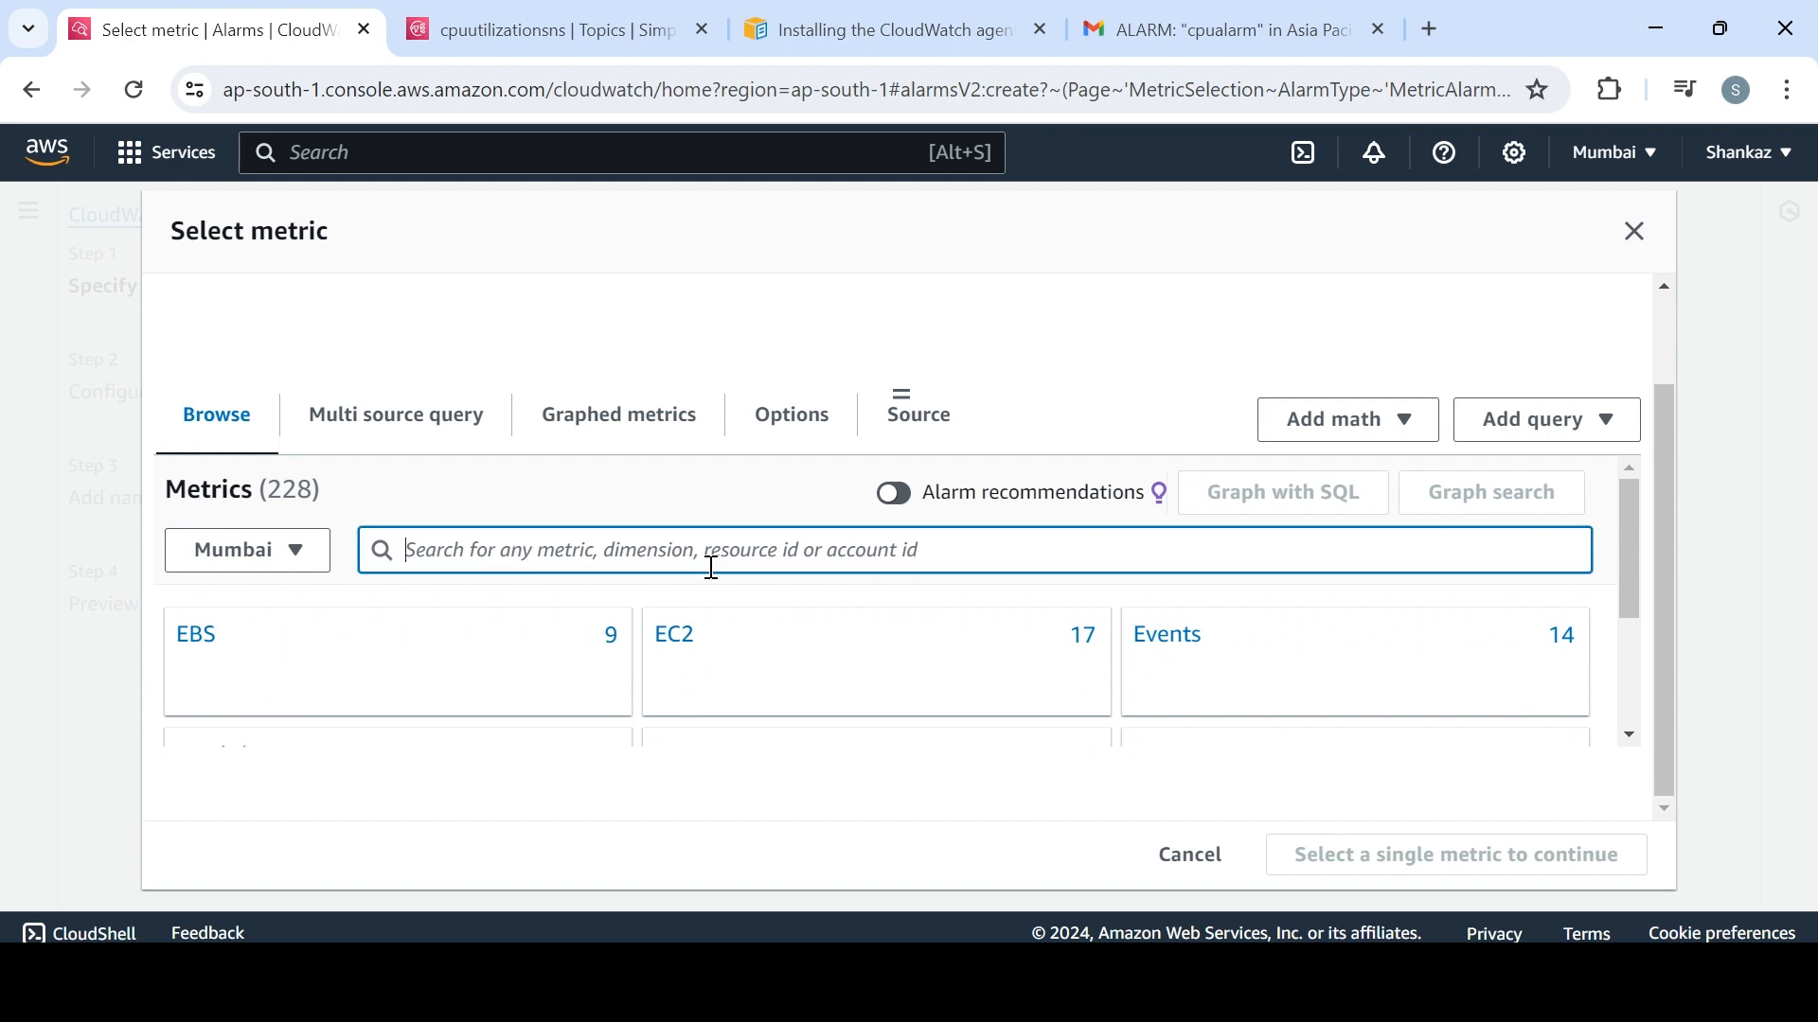